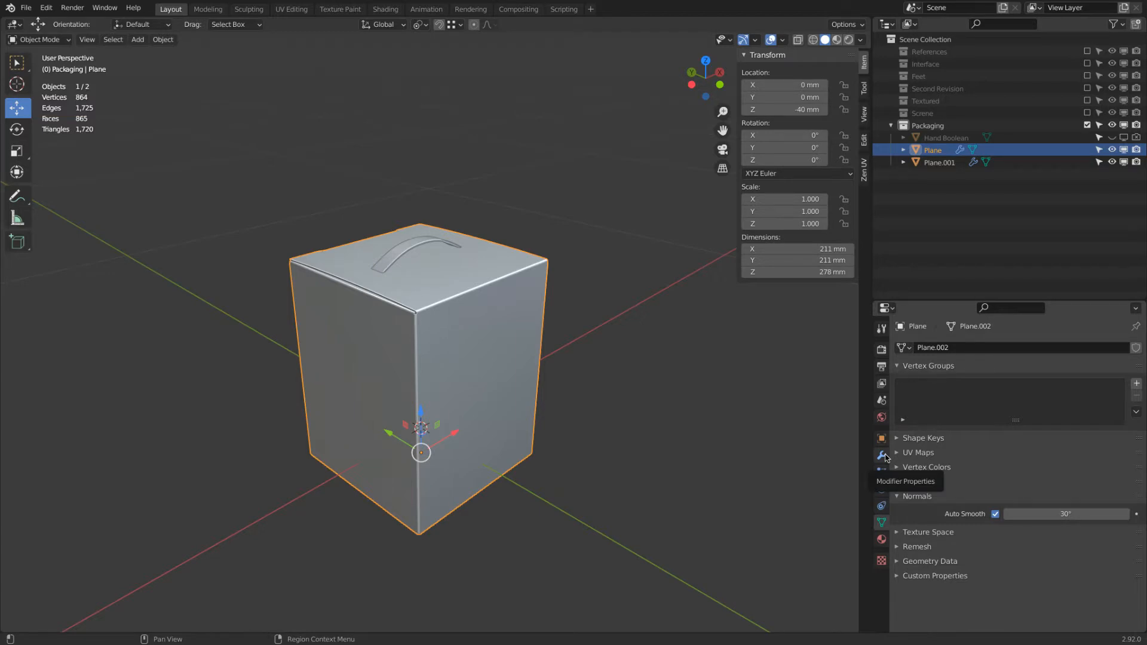
Enter Edit Mode on the box mesh, reveal all hidden geometry and clear the selection
{"action": "middle_click_drag", "start_coordinate": [635, 476], "coordinate": [791, 391]}
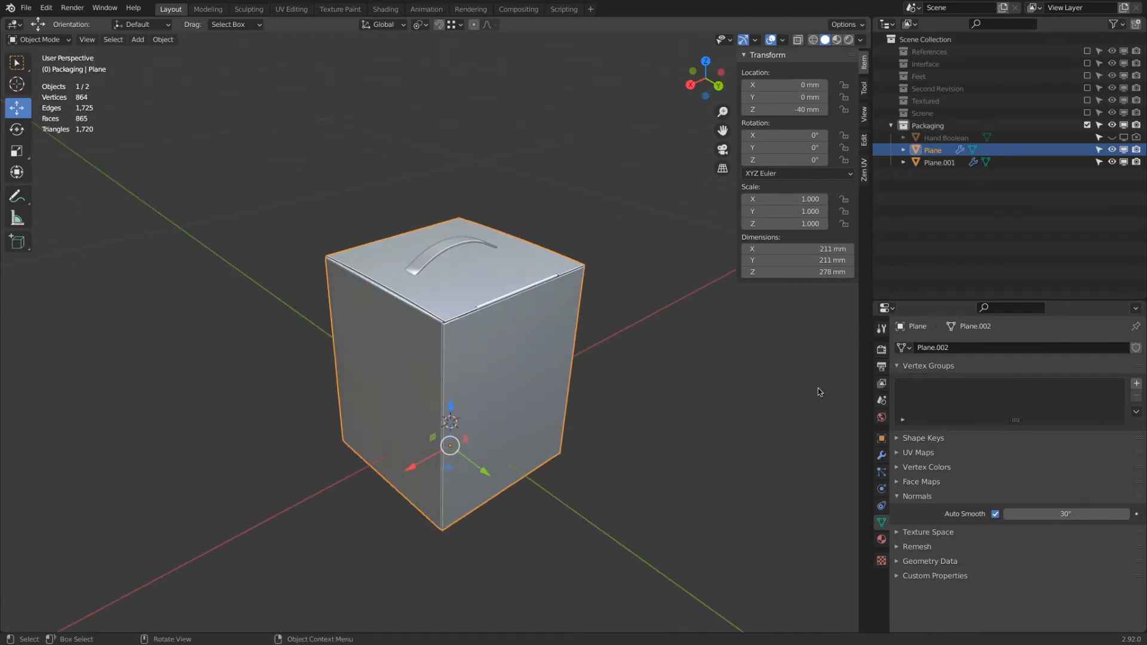
{"action": "scroll", "coordinate": [535, 336], "scroll_direction": "up", "scroll_amount": 5}
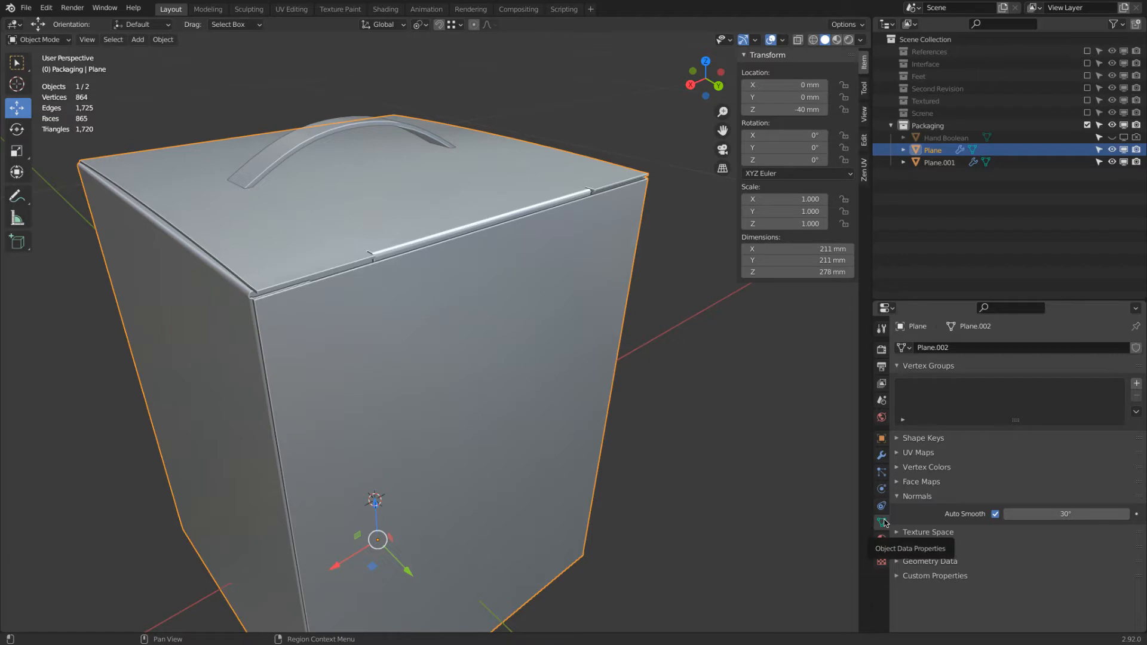
{"action": "key", "text": "Tab"}
{"action": "scroll", "coordinate": [550, 276], "scroll_direction": "down", "scroll_amount": 3}
{"action": "middle_click_drag", "start_coordinate": [550, 276], "coordinate": [500, 274]}
{"action": "key", "text": "alt+h"}
{"action": "key", "text": "alt+a"}
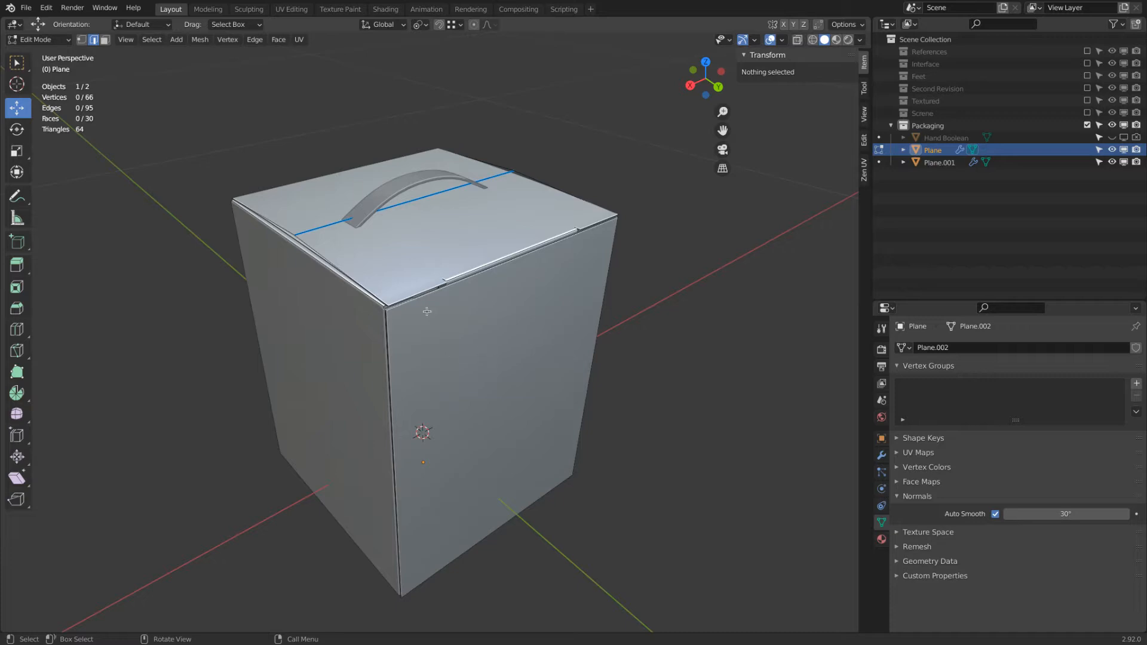
Hide the large outer front face of the box in face selection mode to expose the tuck flap
{"action": "left_click", "coordinate": [106, 40]}
{"action": "left_click", "coordinate": [473, 406]}
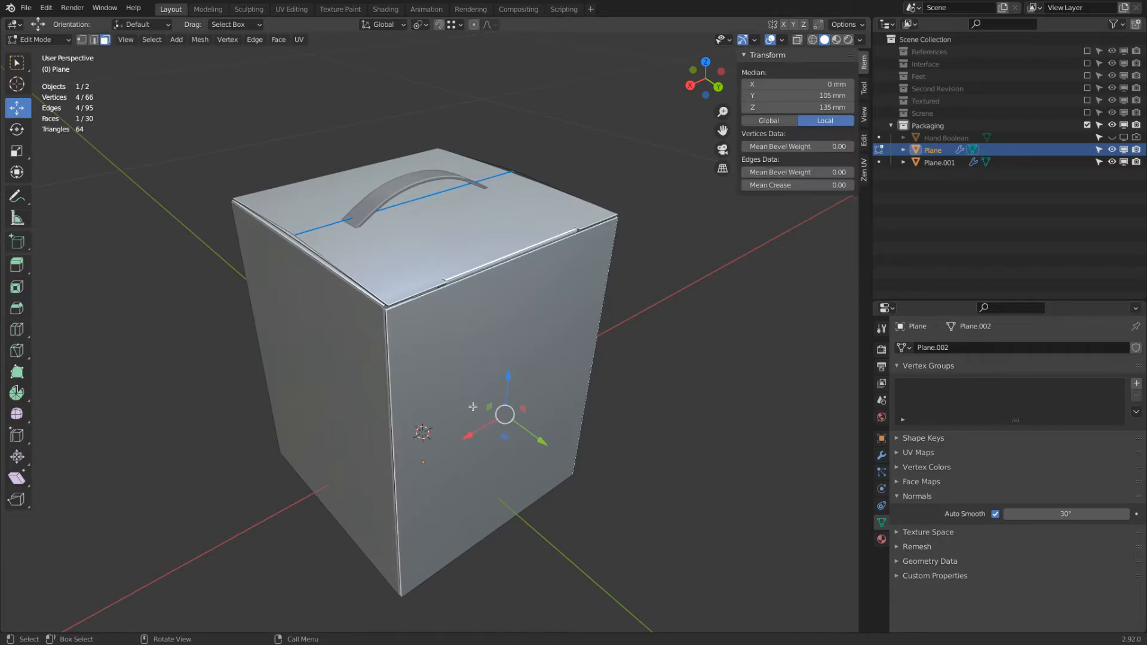
{"action": "key", "text": "h"}
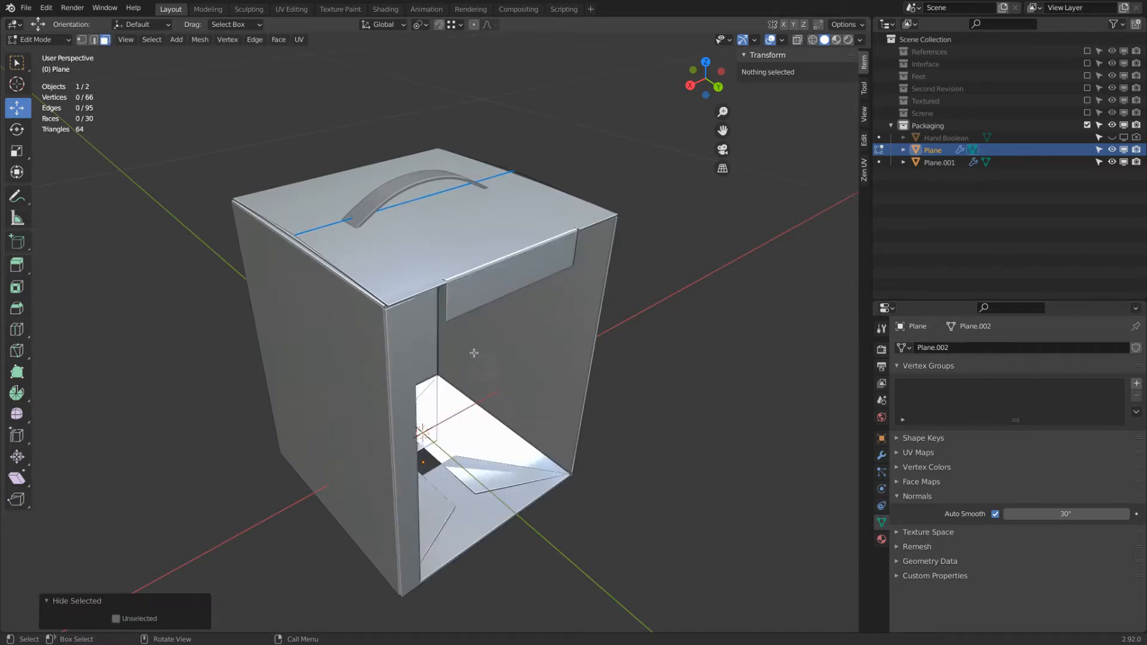
Select the lid's tuck flap and top faces in wireframe view, removing the wrongly picked side faces from the selection
{"action": "left_click", "coordinate": [472, 283]}
{"action": "scroll", "coordinate": [458, 280], "scroll_direction": "up", "scroll_amount": 3}
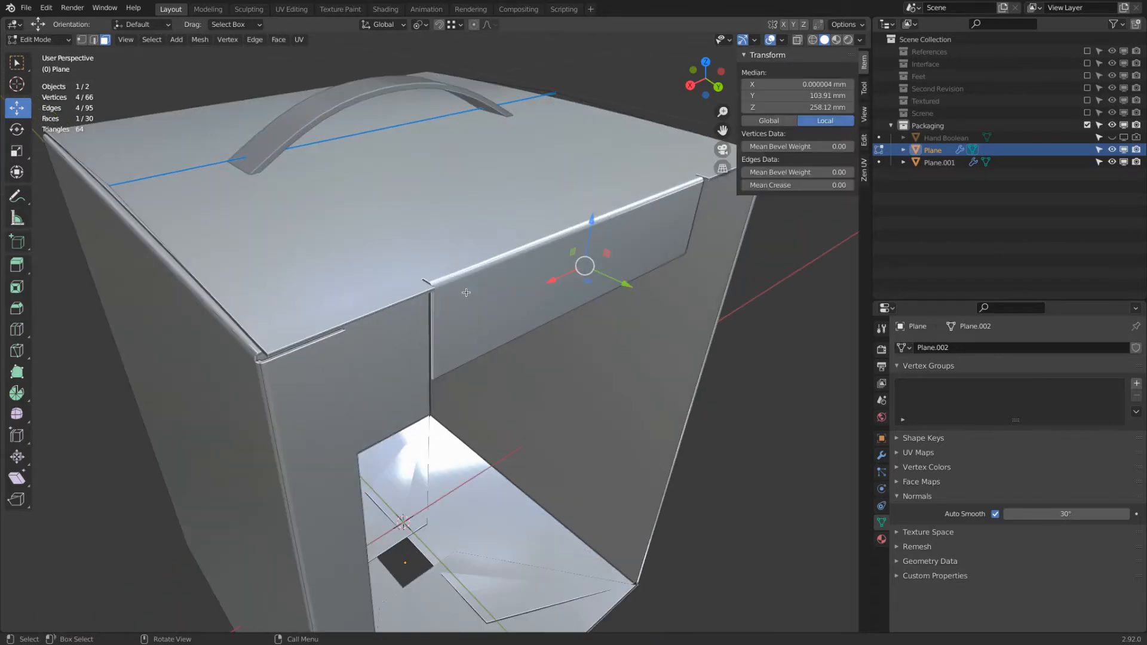
{"action": "key", "text": "shift+z"}
{"action": "scroll", "coordinate": [517, 326], "scroll_direction": "up", "scroll_amount": 4}
{"action": "left_click", "coordinate": [535, 279], "text": "shift"}
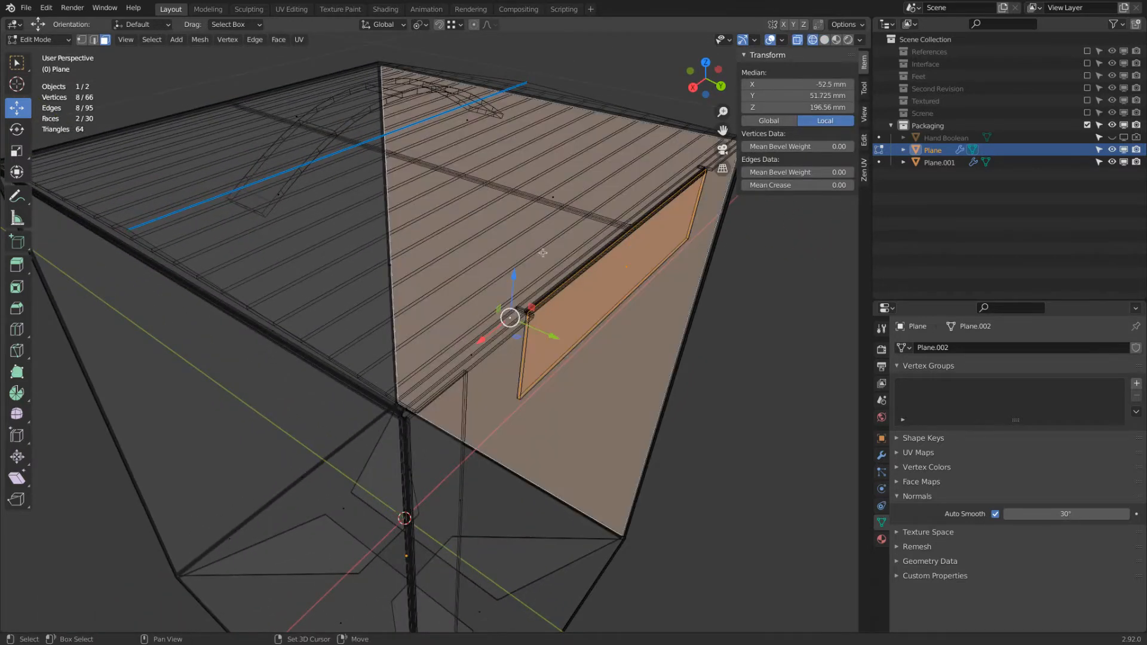
{"action": "left_click", "coordinate": [482, 324], "text": "shift"}
{"action": "left_click", "coordinate": [473, 354], "text": "shift"}
{"action": "left_click", "coordinate": [388, 264], "text": "shift"}
{"action": "middle_click_drag", "start_coordinate": [311, 248], "coordinate": [293, 222]}
{"action": "left_click", "coordinate": [255, 174], "text": "shift"}
{"action": "middle_click_drag", "start_coordinate": [269, 185], "coordinate": [486, 333]}
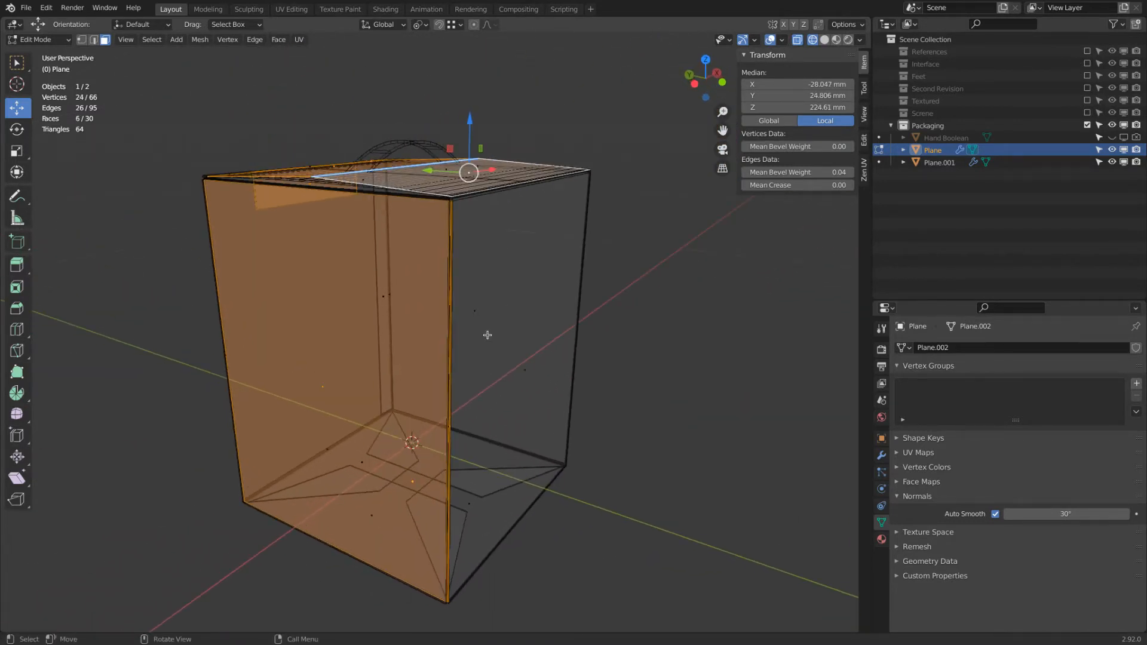
{"action": "left_click", "coordinate": [323, 391], "text": "shift"}
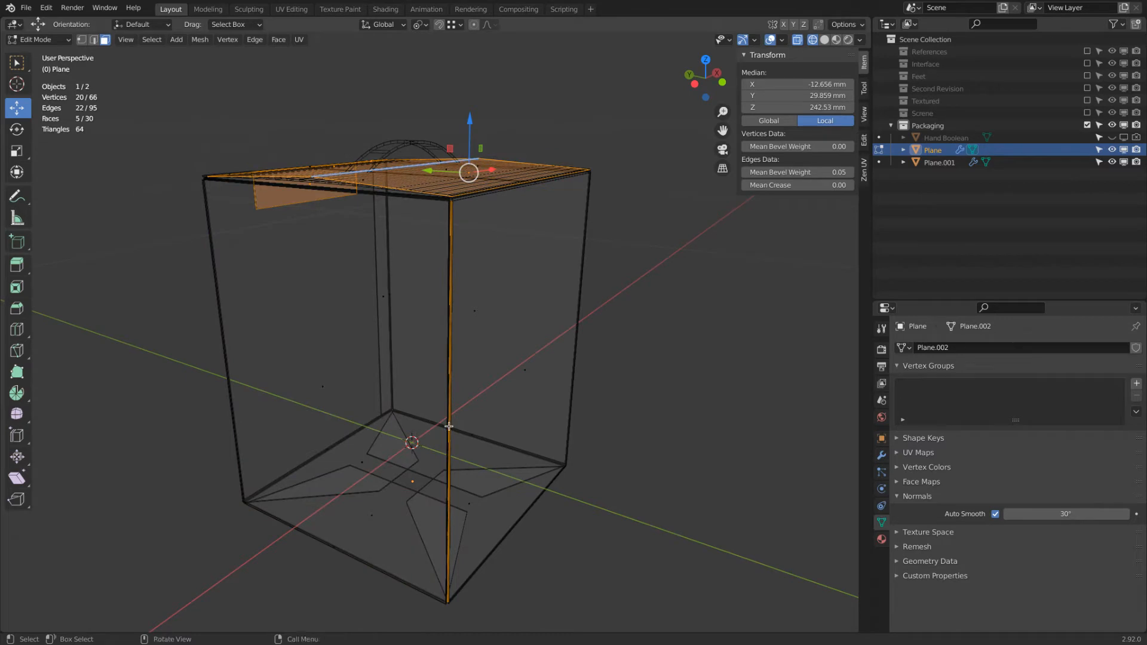
{"action": "left_click", "coordinate": [450, 427], "text": "shift"}
Add the two small faces beside the tuck flap at the lid's front edge to the selection
{"action": "middle_click_drag", "start_coordinate": [451, 427], "coordinate": [572, 426]}
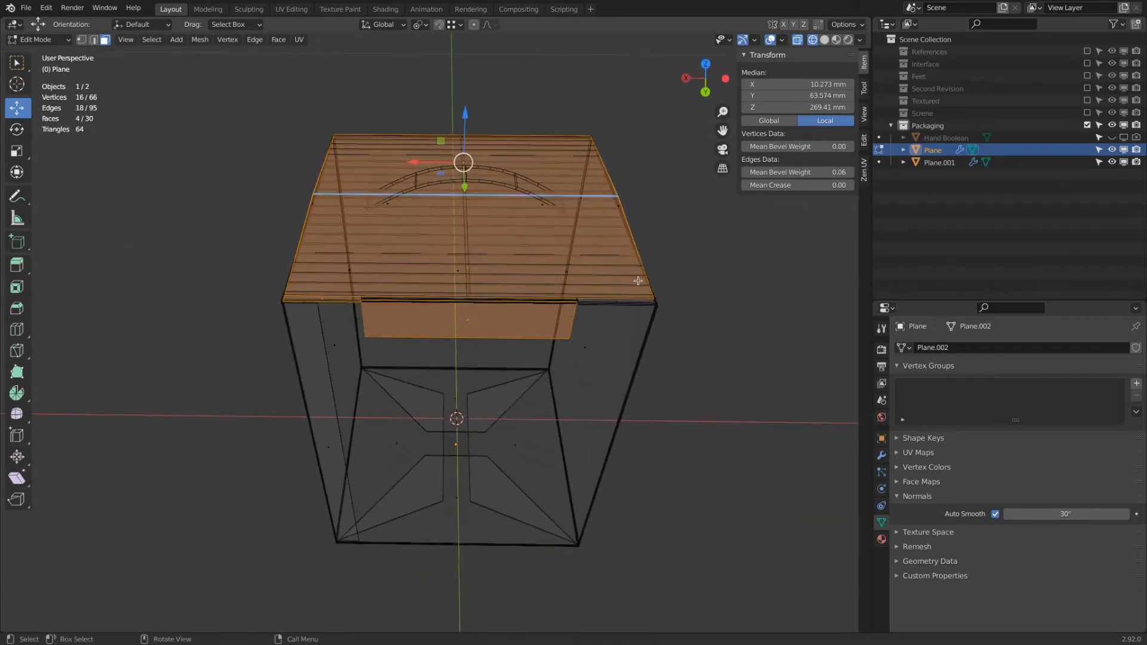
{"action": "scroll", "coordinate": [637, 282], "scroll_direction": "up", "scroll_amount": 3}
{"action": "left_click", "coordinate": [597, 320], "text": "shift"}
{"action": "scroll", "coordinate": [596, 320], "scroll_direction": "down", "scroll_amount": 3}
{"action": "middle_click_drag", "start_coordinate": [597, 321], "coordinate": [606, 290]}
{"action": "scroll", "coordinate": [565, 297], "scroll_direction": "up", "scroll_amount": 2}
{"action": "left_click", "coordinate": [562, 295], "text": "shift"}
{"action": "scroll", "coordinate": [562, 294], "scroll_direction": "down", "scroll_amount": 3}
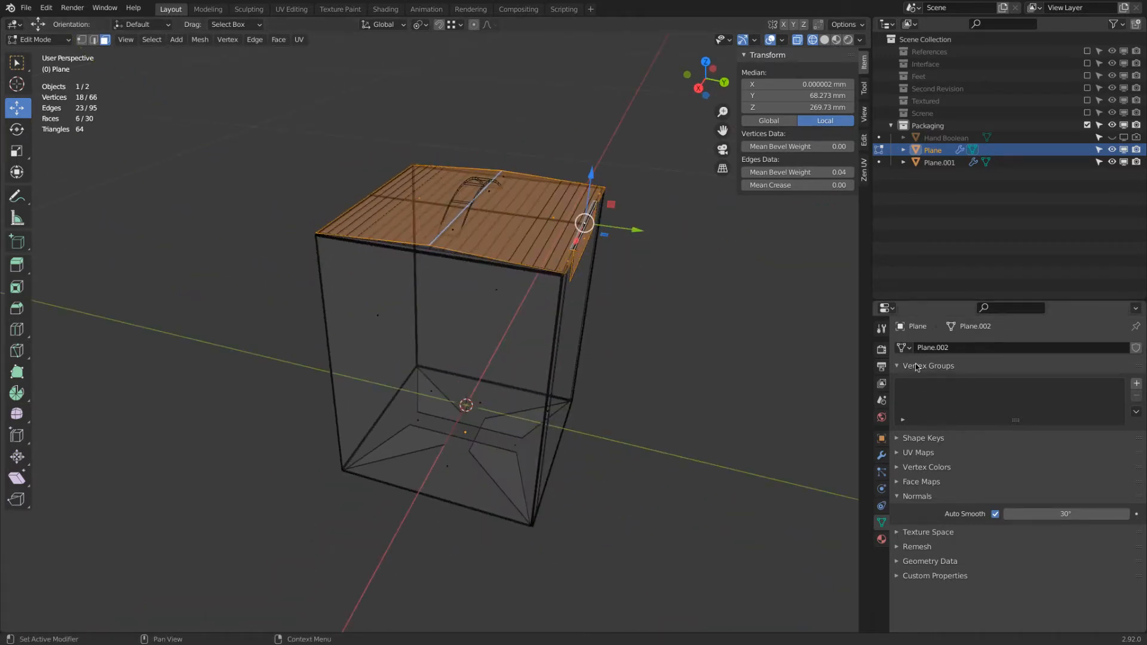
Create a vertex group from the selected lid faces, then clear the selection and reselect the lid through the group
{"action": "left_click", "coordinate": [1135, 384]}
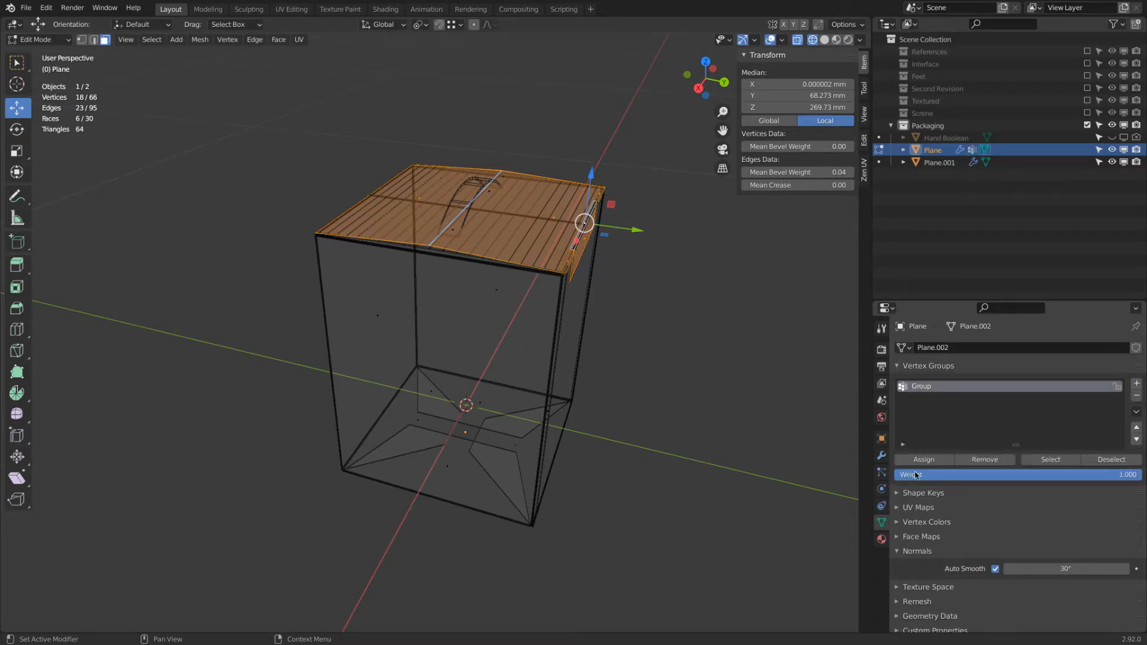
{"action": "key", "text": "alt+a"}
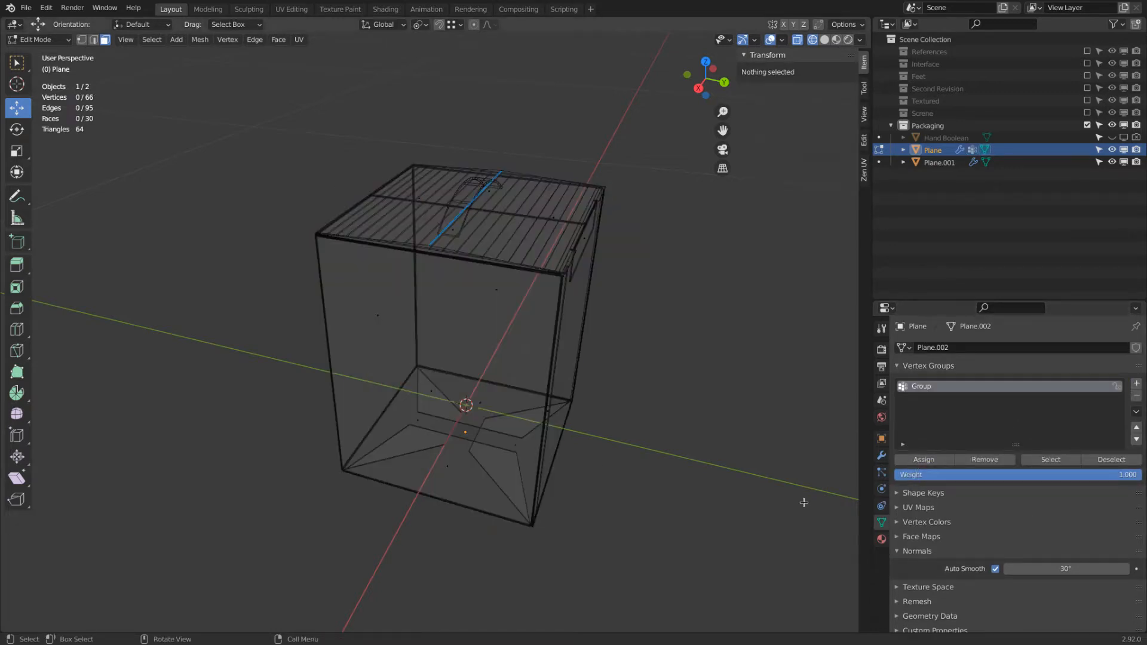
{"action": "left_click", "coordinate": [1054, 460]}
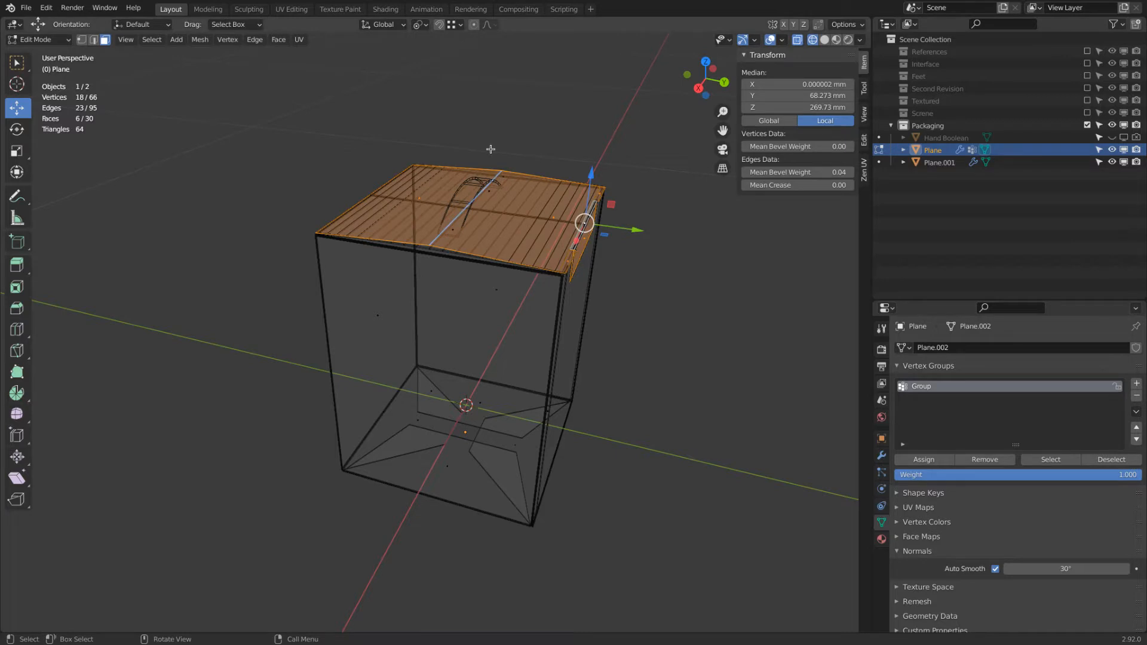
Make the lid's rear hinge edge the active edge while keeping the whole lid selected, and return to solid shading
{"action": "left_click", "coordinate": [94, 40]}
{"action": "left_click", "coordinate": [362, 196], "text": "shift"}
{"action": "left_click", "coordinate": [363, 197], "text": "shift"}
{"action": "scroll", "coordinate": [368, 177], "scroll_direction": "up", "scroll_amount": 3}
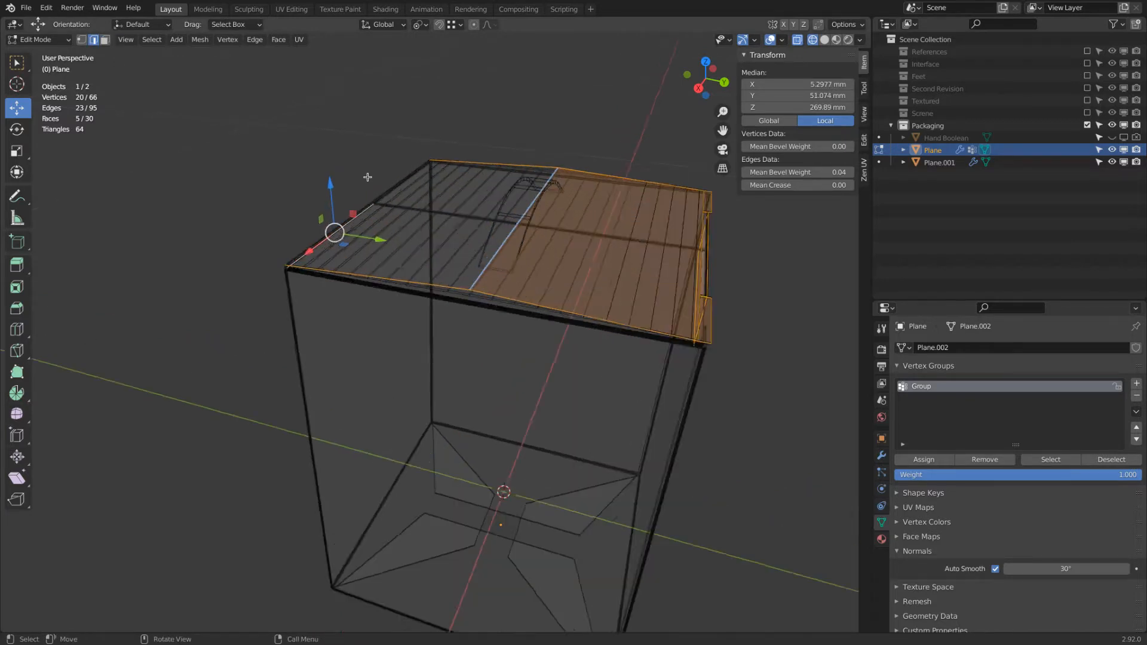
{"action": "key", "text": "ctrl+z"}
{"action": "left_click", "coordinate": [372, 198], "text": "shift"}
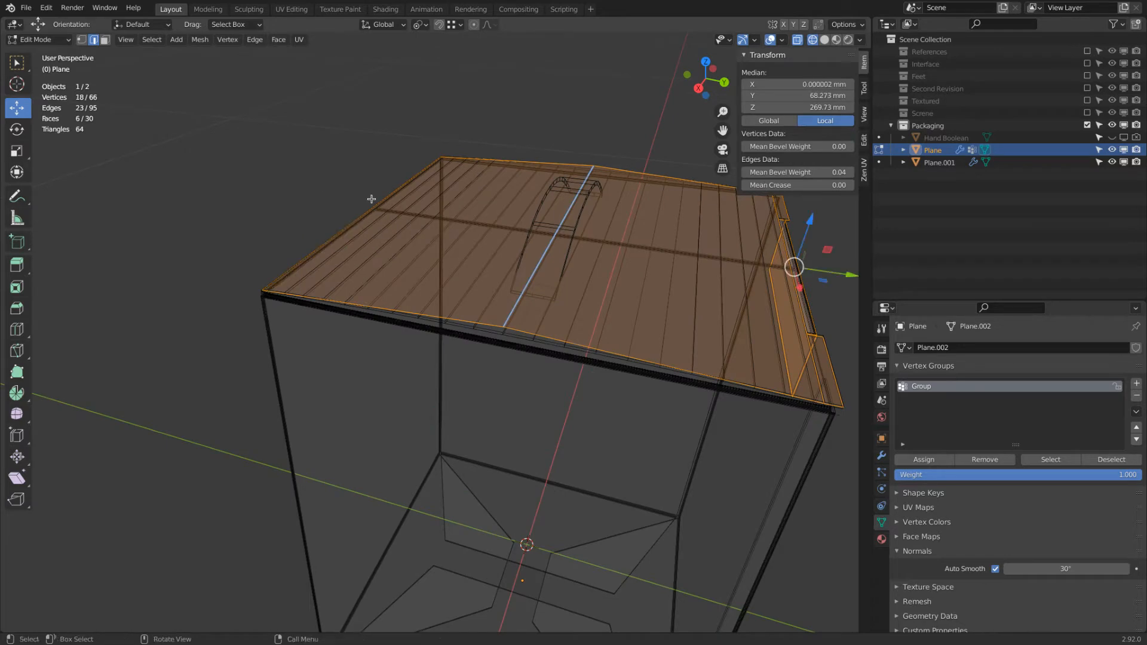
{"action": "mouse_move", "coordinate": [374, 197]}
{"action": "middle_mouse_down"}
{"action": "mouse_move", "coordinate": [366, 183]}
{"action": "mouse_move", "coordinate": [429, 203]}
{"action": "mouse_move", "coordinate": [532, 200]}
{"action": "mouse_move", "coordinate": [443, 206]}
{"action": "middle_mouse_up"}
{"action": "left_click", "coordinate": [358, 204], "text": "shift"}
{"action": "left_click", "coordinate": [358, 204], "text": "shift"}
{"action": "key", "text": "shift+z"}
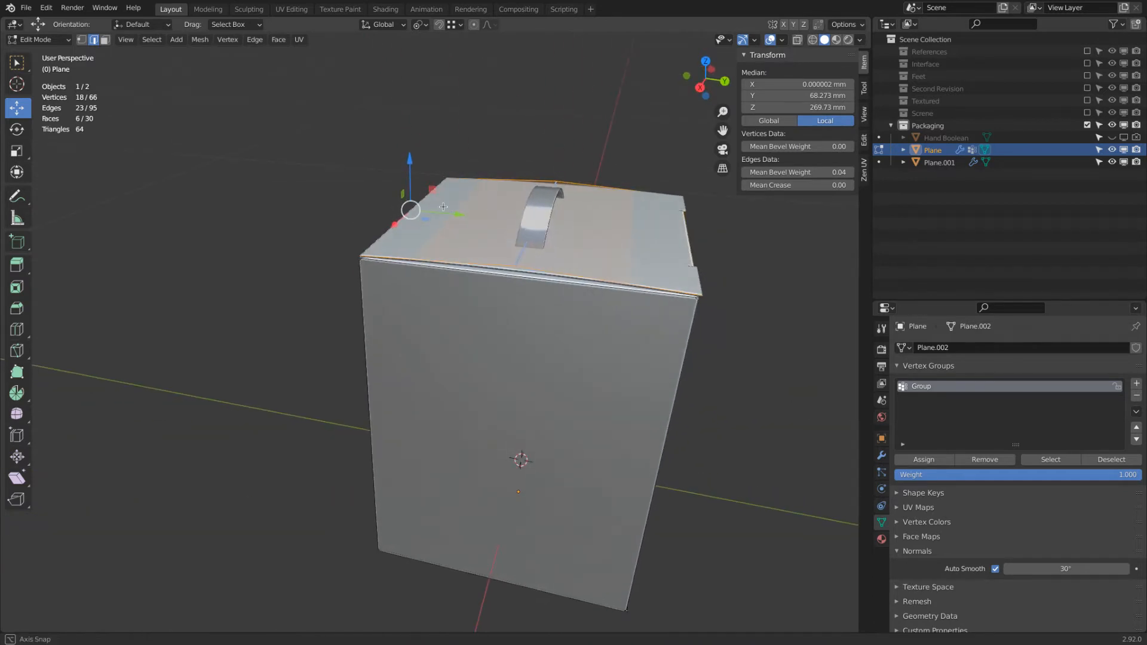
Set the transform pivot point to Active Element and try swinging the lid open about the global X axis
{"action": "left_click", "coordinate": [423, 28]}
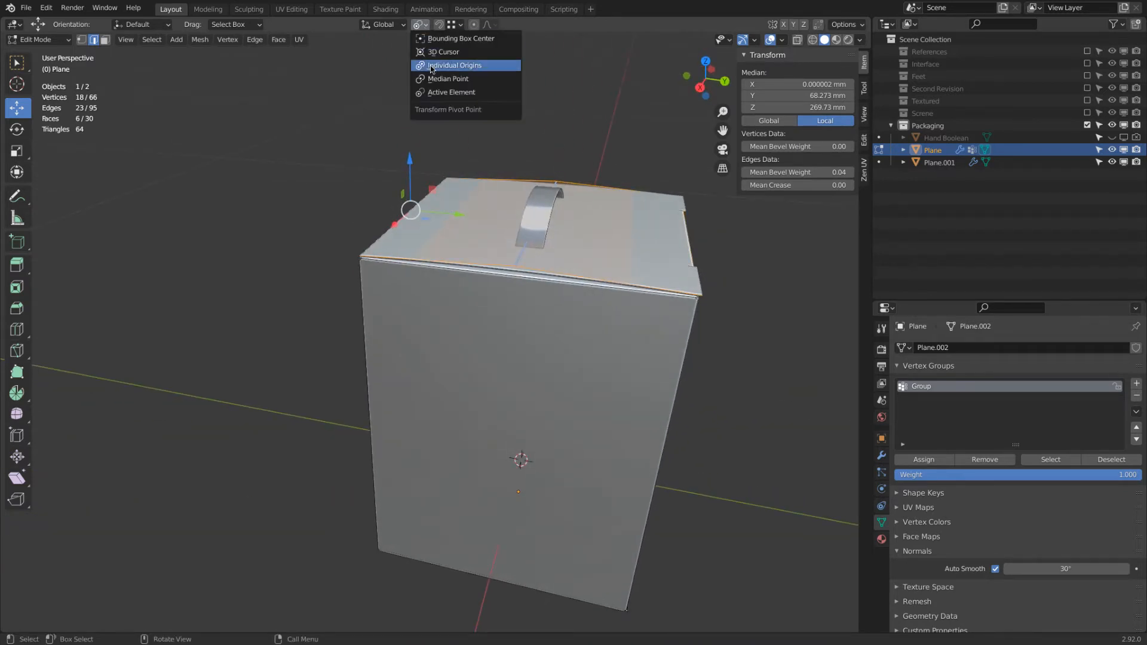
{"action": "left_click", "coordinate": [446, 94]}
{"action": "key", "text": "r"}
{"action": "key", "text": "x"}
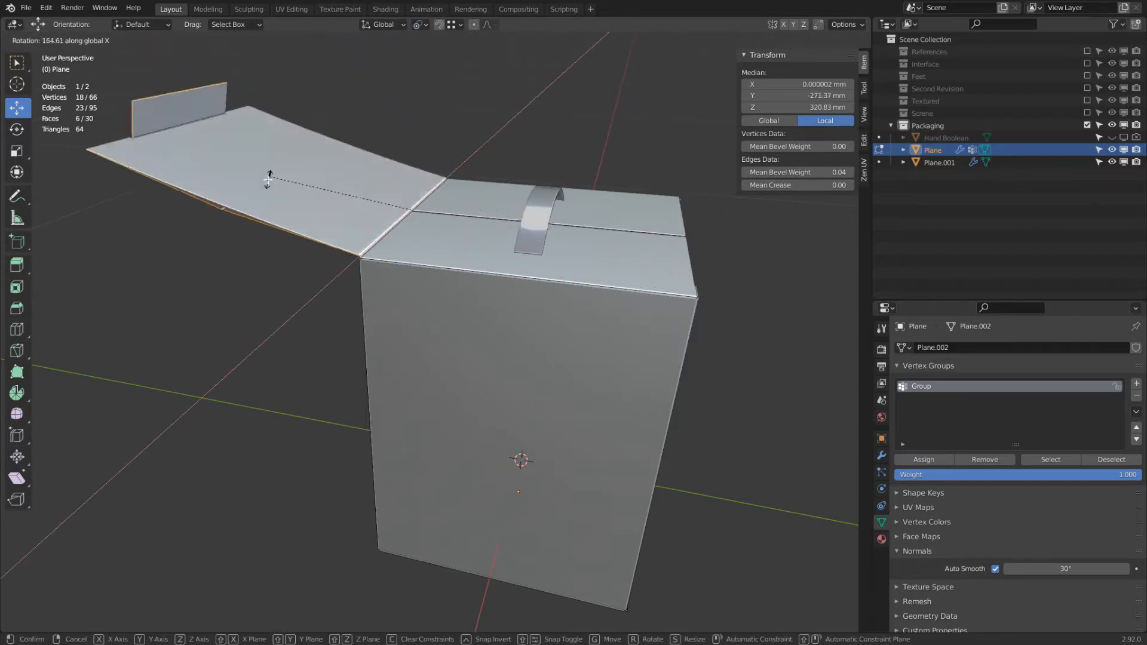
{"action": "right_click", "coordinate": [273, 219]}
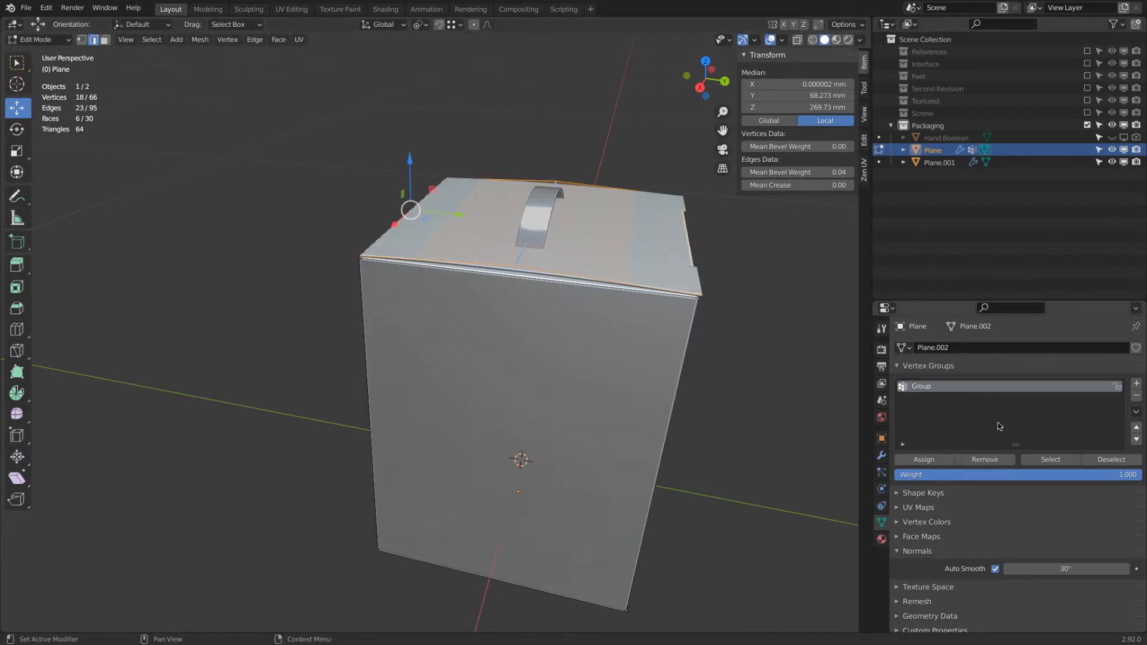
Hide the selected lid, reveal all hidden faces including the front panel, and clear the selection
{"action": "middle_click_drag", "start_coordinate": [482, 134], "coordinate": [422, 144]}
{"action": "key", "text": "h"}
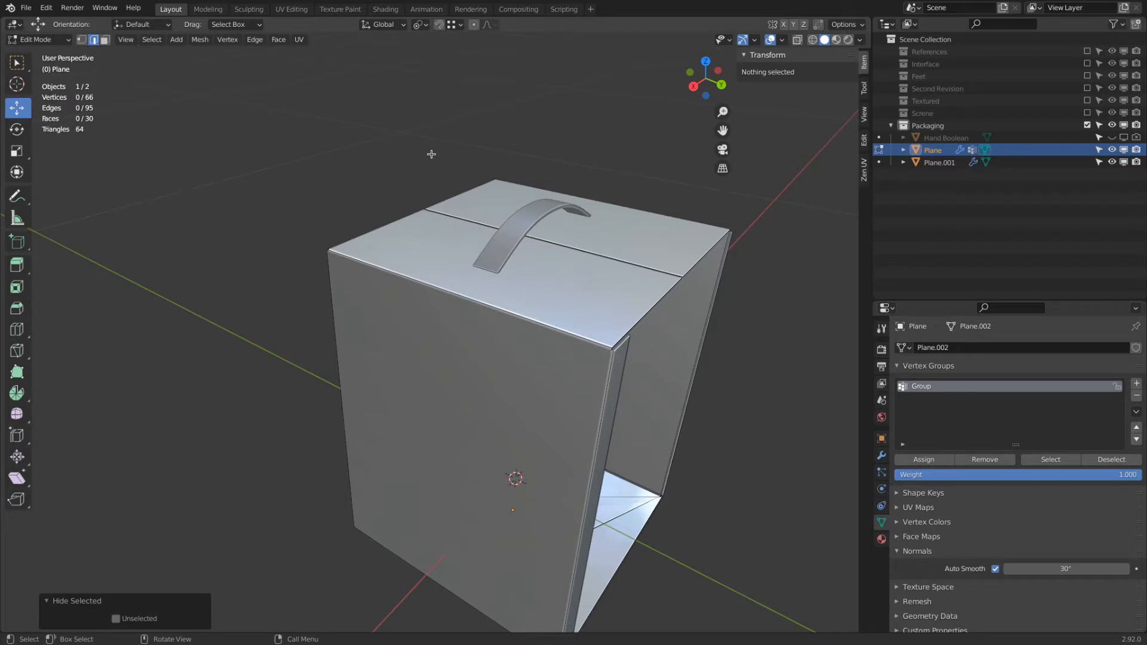
{"action": "key", "text": "alt+h"}
{"action": "left_click", "coordinate": [429, 151]}
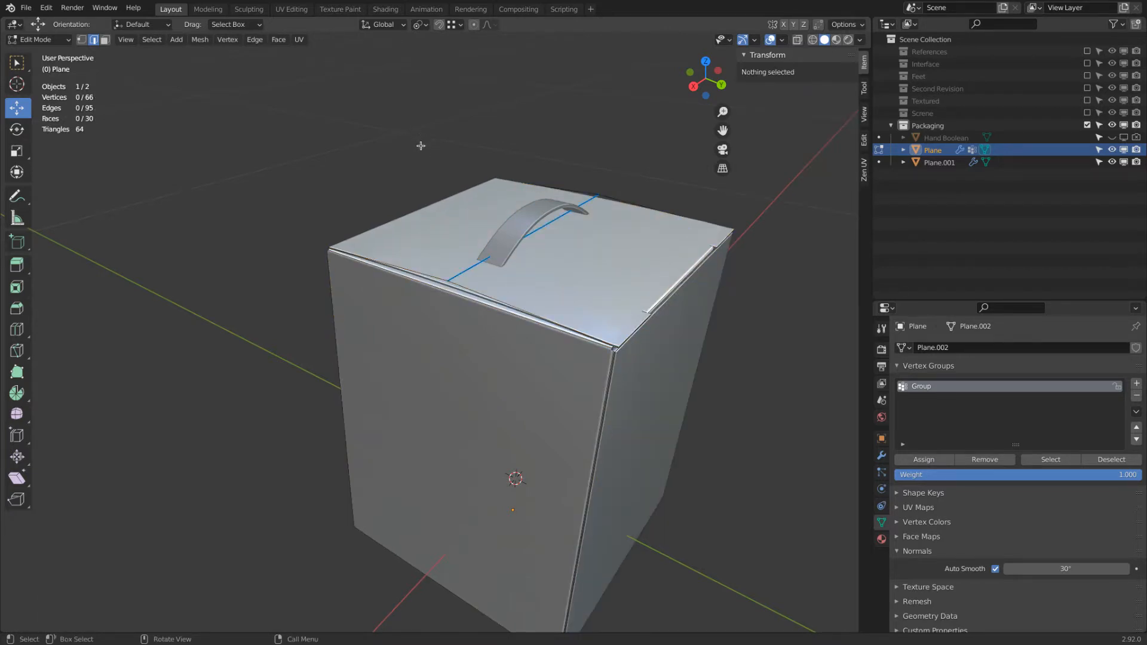
Rename the vertex group as Lid and use it to select and hide the lid geometry
{"action": "double_click", "coordinate": [914, 387]}
{"action": "type", "text": "Lid"}
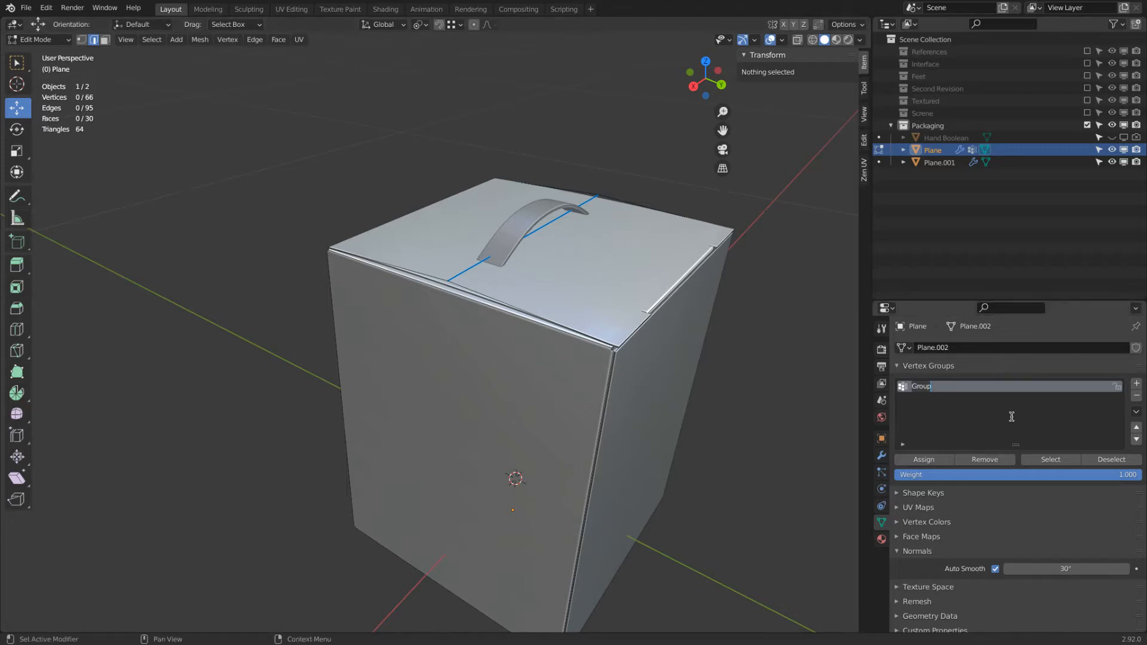
{"action": "key", "text": "Return"}
{"action": "left_click", "coordinate": [1055, 464]}
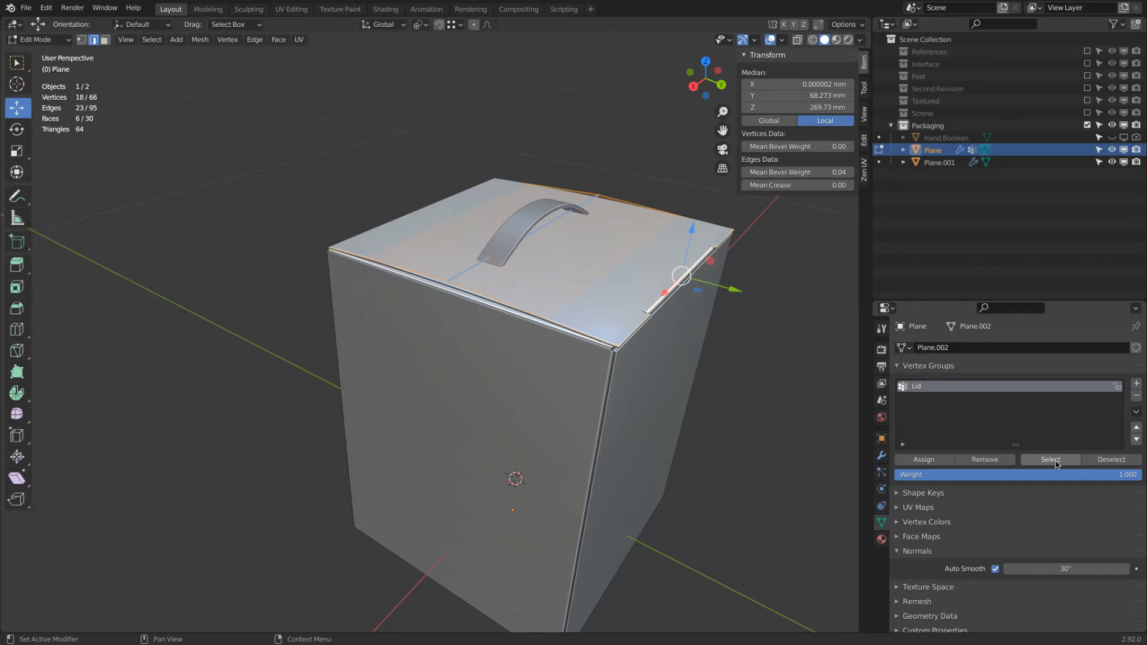
{"action": "key", "text": "h"}
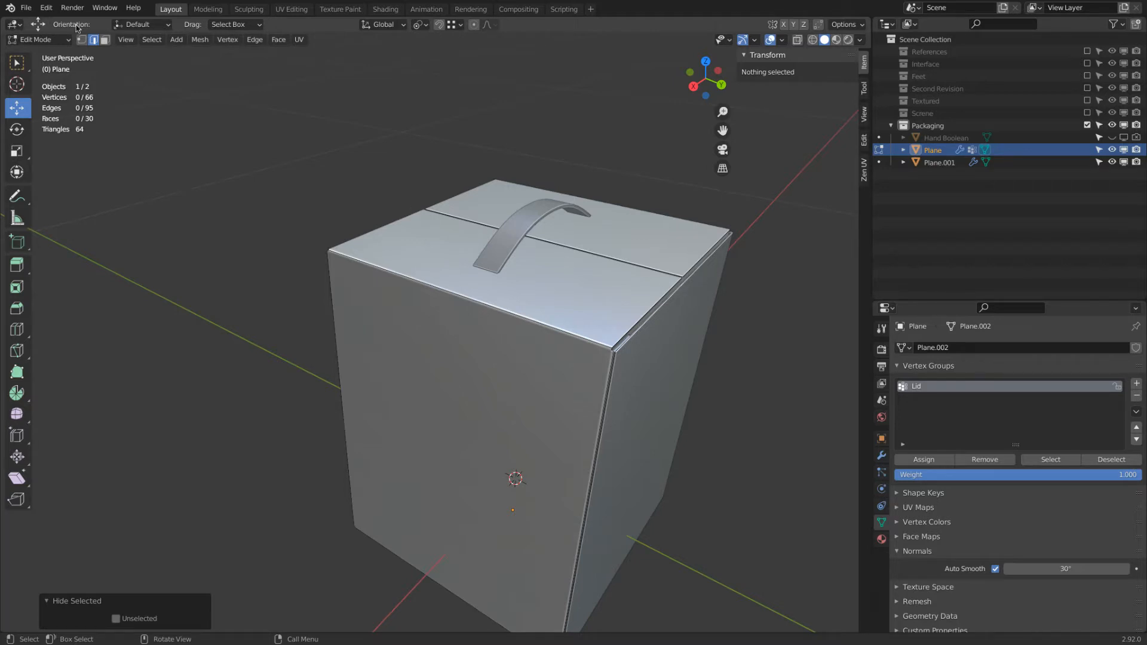
Select the front panel's upper edge and turn off the Solidify modifier's viewport display, collapsing the first Bevel modifier's settings
{"action": "left_click", "coordinate": [673, 293]}
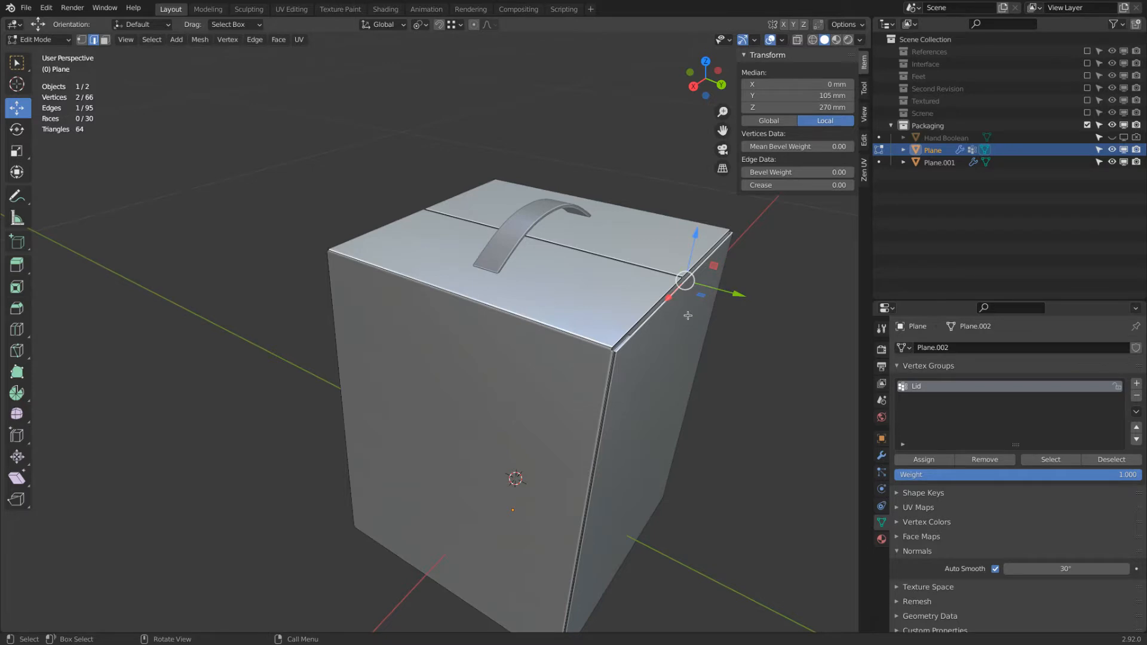
{"action": "middle_click_drag", "start_coordinate": [708, 342], "coordinate": [663, 325]}
{"action": "left_click", "coordinate": [881, 456]}
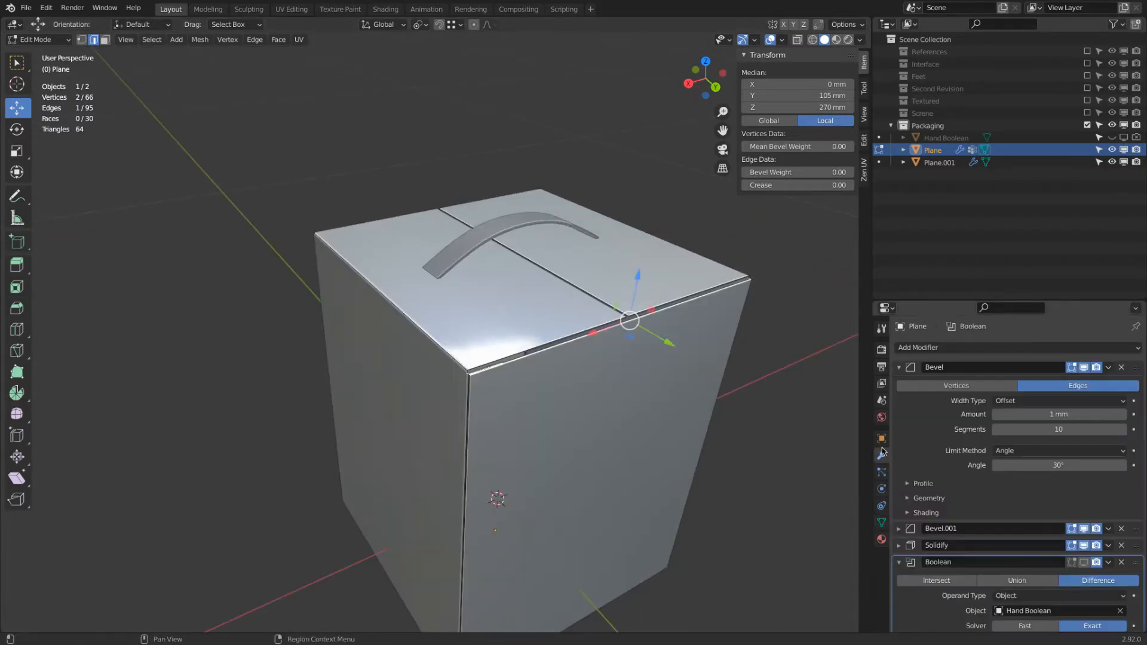
{"action": "left_click", "coordinate": [1084, 545]}
{"action": "left_click", "coordinate": [898, 368]}
Extrude the front panel's upper edge upward about 1.13 mm along global Z
{"action": "middle_click_drag", "start_coordinate": [648, 308], "coordinate": [674, 310]}
{"action": "scroll", "coordinate": [662, 323], "scroll_direction": "up", "scroll_amount": 3}
{"action": "scroll", "coordinate": [585, 354], "scroll_direction": "up", "scroll_amount": 2}
{"action": "middle_click_drag", "start_coordinate": [675, 311], "coordinate": [612, 336], "text": "shift"}
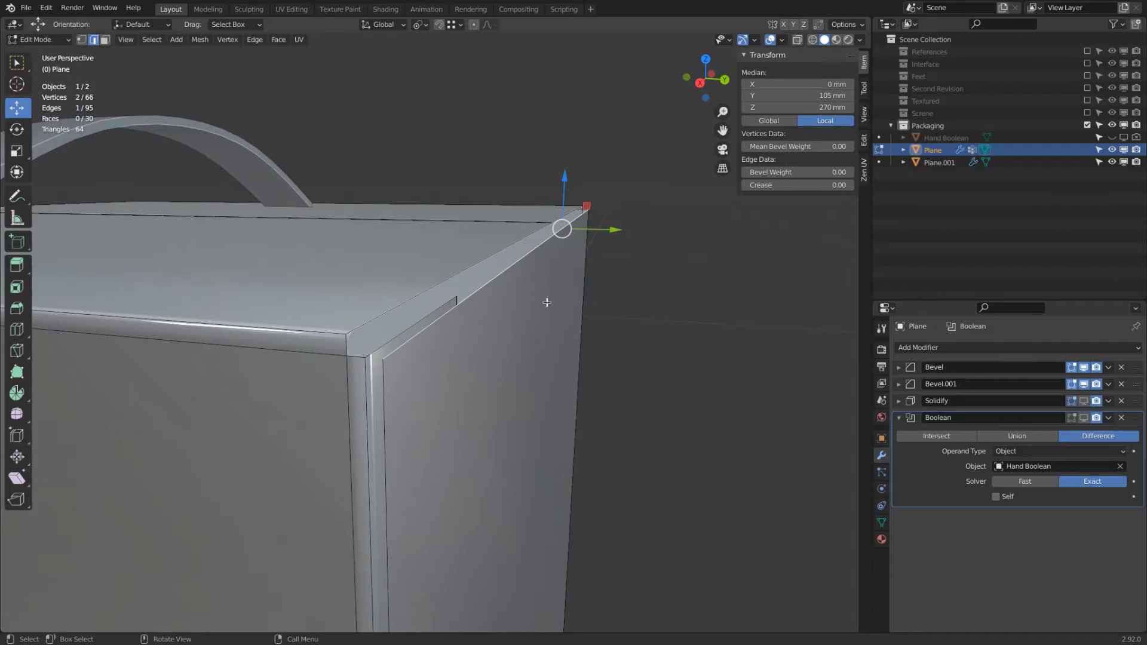
{"action": "scroll", "coordinate": [547, 302], "scroll_direction": "down", "scroll_amount": 3}
{"action": "middle_click_drag", "start_coordinate": [546, 304], "coordinate": [410, 320]}
{"action": "scroll", "coordinate": [415, 275], "scroll_direction": "up", "scroll_amount": 2}
{"action": "middle_click_drag", "start_coordinate": [414, 274], "coordinate": [545, 265]}
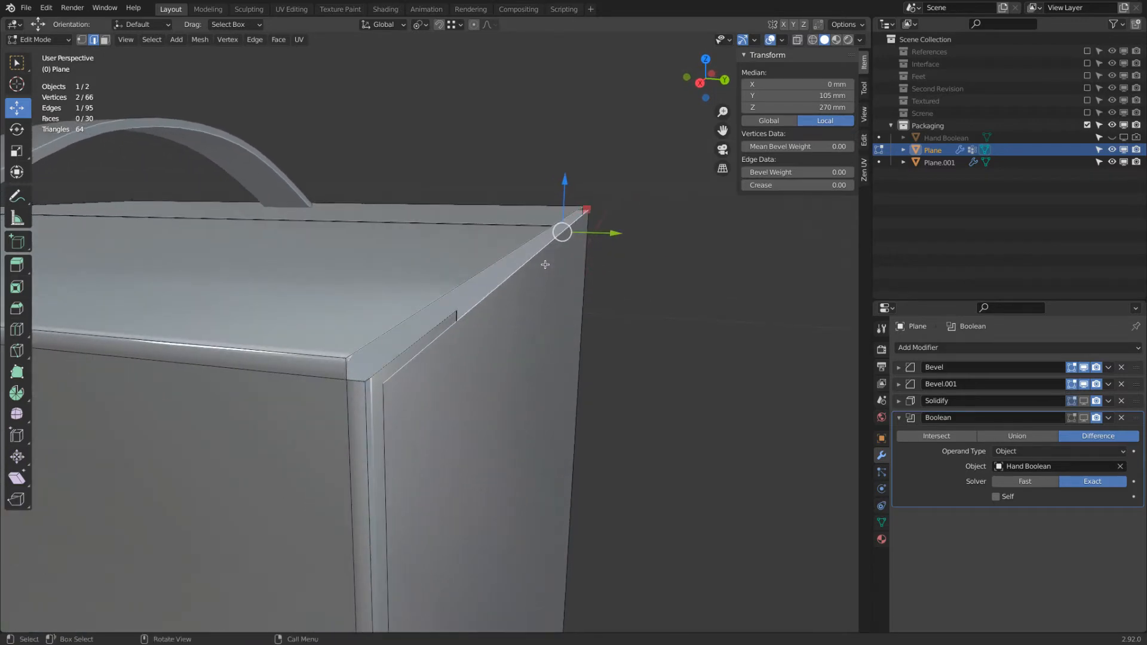
{"action": "key", "text": "e"}
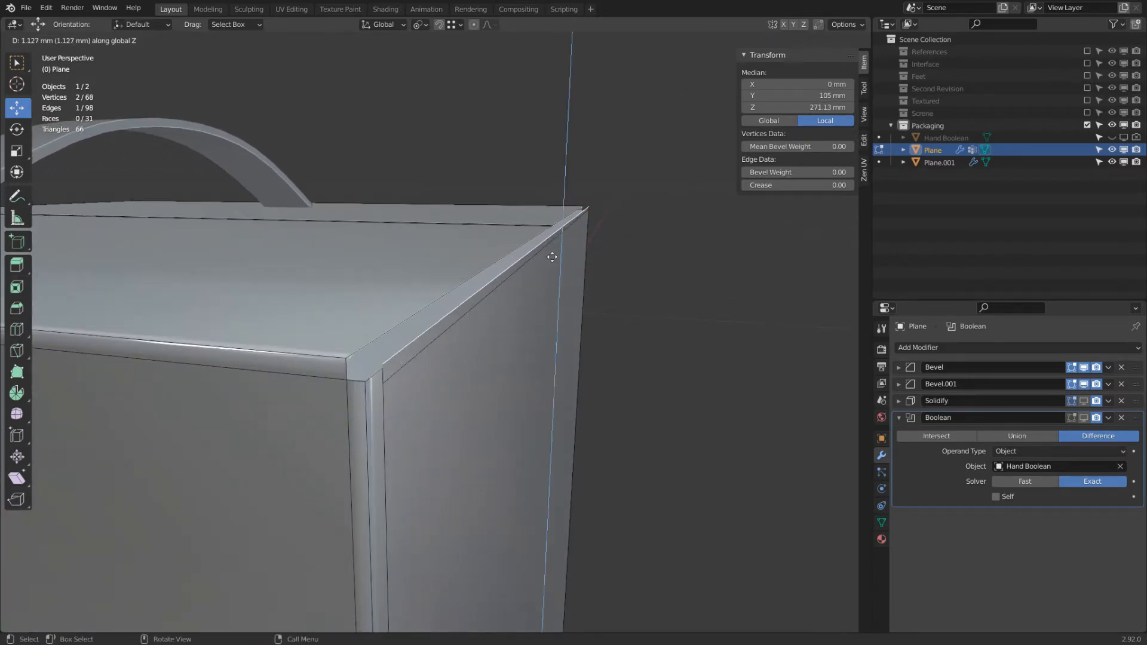
{"action": "left_click", "coordinate": [552, 257]}
Extrude the raised edge about 208.7 mm backward along negative global Y across the top of the box
{"action": "scroll", "coordinate": [552, 257], "scroll_direction": "down", "scroll_amount": 6}
{"action": "middle_click_drag", "start_coordinate": [501, 258], "coordinate": [560, 272]}
{"action": "key", "text": "e"}
{"action": "key", "text": "y"}
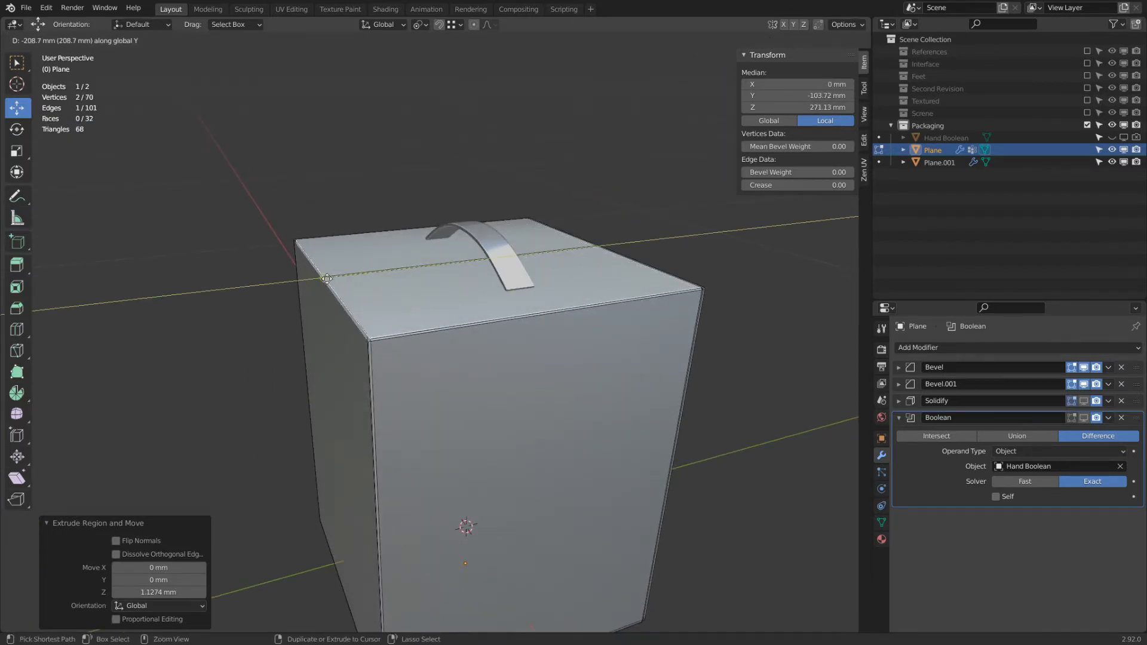
{"action": "left_click", "coordinate": [327, 279]}
Turn the Solidify modifier's viewport display back on and inspect the new panel's rounded front corner
{"action": "middle_click_drag", "start_coordinate": [326, 279], "coordinate": [358, 266]}
{"action": "scroll", "coordinate": [392, 294], "scroll_direction": "up", "scroll_amount": 6}
{"action": "scroll", "coordinate": [384, 261], "scroll_direction": "down", "scroll_amount": 6}
{"action": "middle_click_drag", "start_coordinate": [645, 270], "coordinate": [567, 270]}
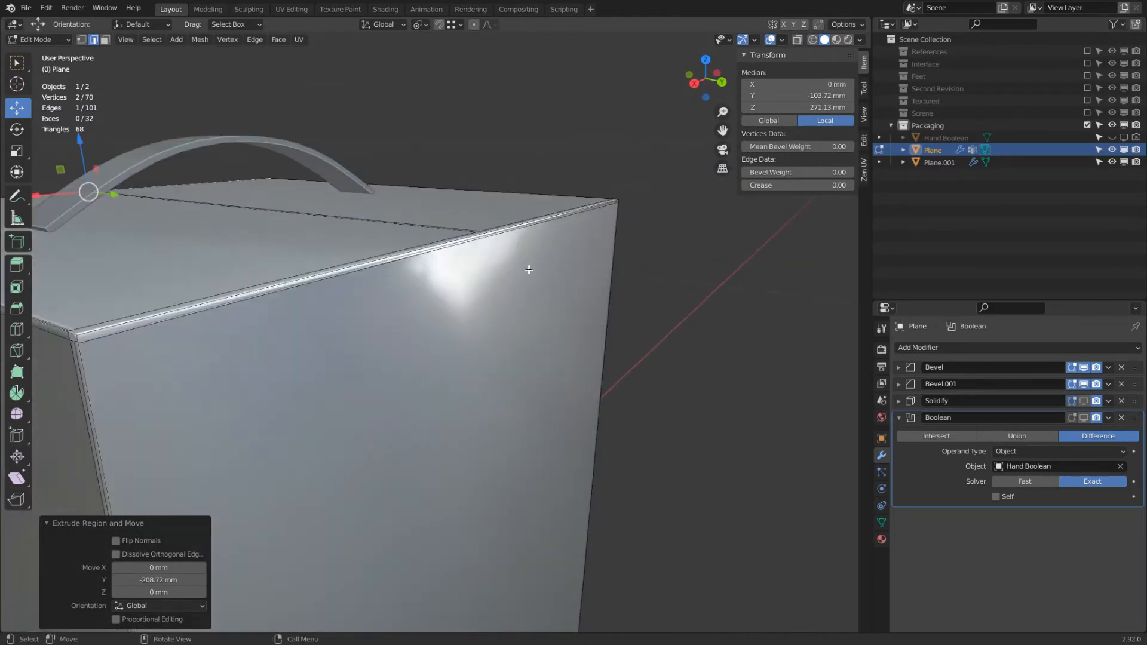
{"action": "scroll", "coordinate": [513, 266], "scroll_direction": "down", "scroll_amount": 2}
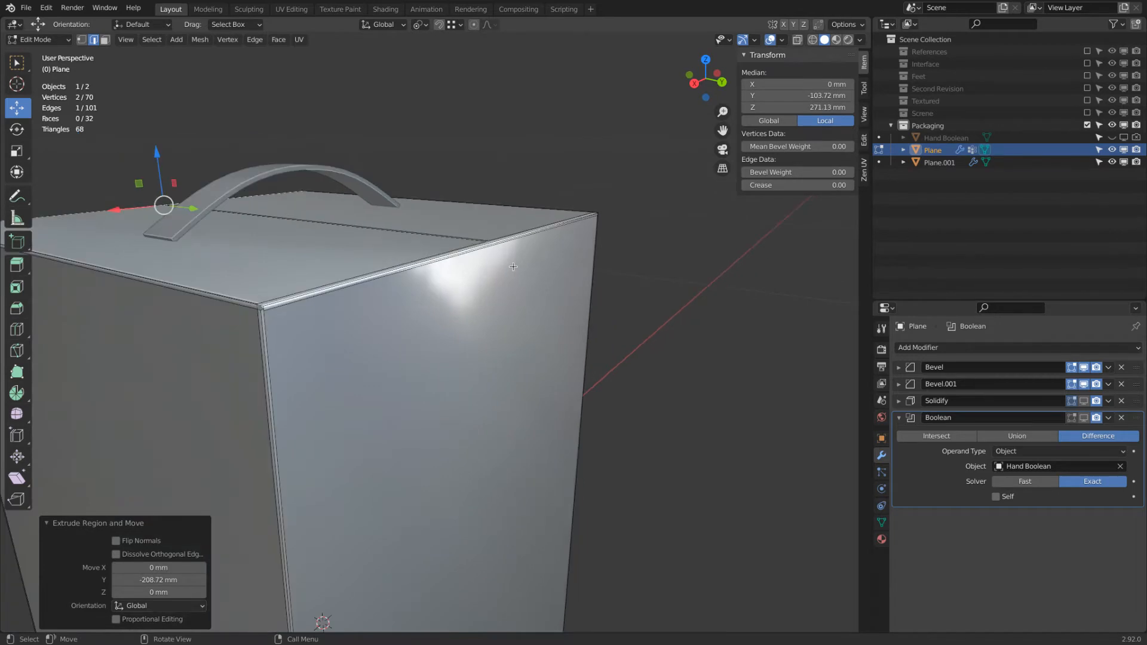
{"action": "left_click", "coordinate": [1084, 401]}
{"action": "middle_click_drag", "start_coordinate": [538, 335], "coordinate": [421, 216]}
{"action": "scroll", "coordinate": [421, 216], "scroll_direction": "up", "scroll_amount": 2}
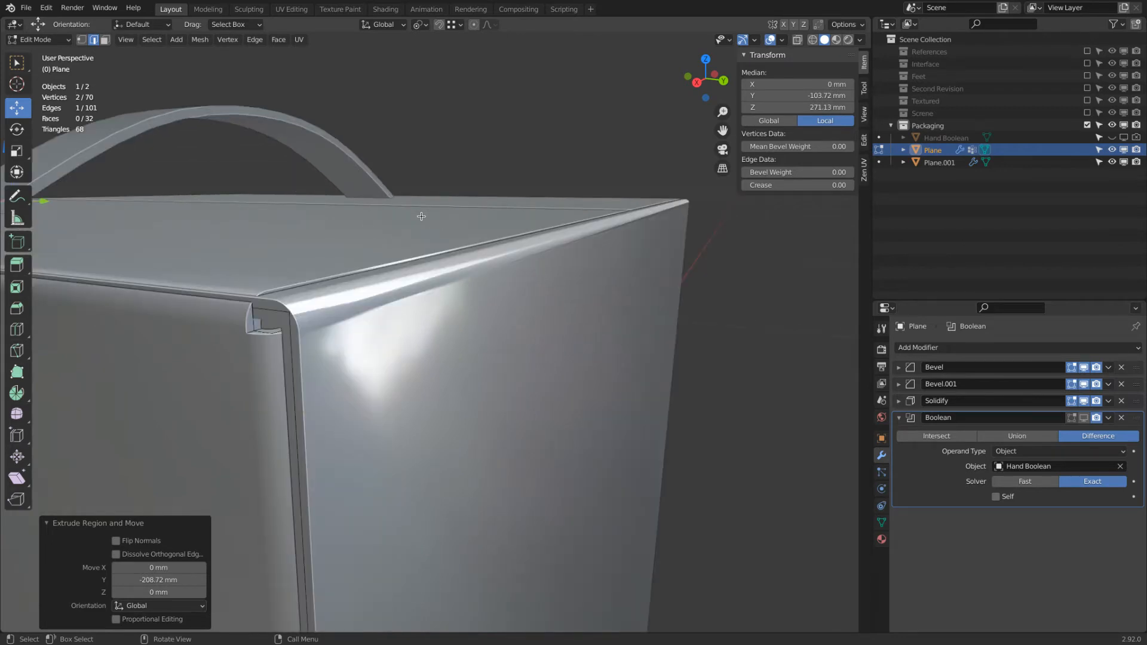
{"action": "scroll", "coordinate": [421, 216], "scroll_direction": "down", "scroll_amount": 2}
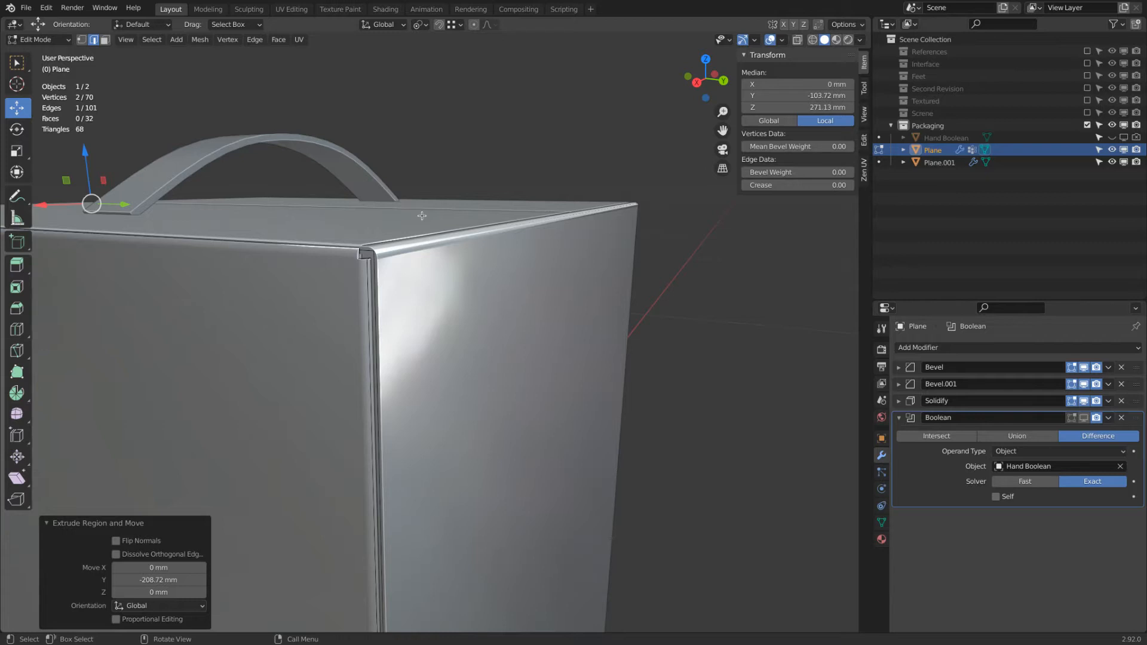
Undo the backward and upward extrusions of the front panel's upper edge
{"action": "middle_click_drag", "start_coordinate": [423, 215], "coordinate": [409, 210]}
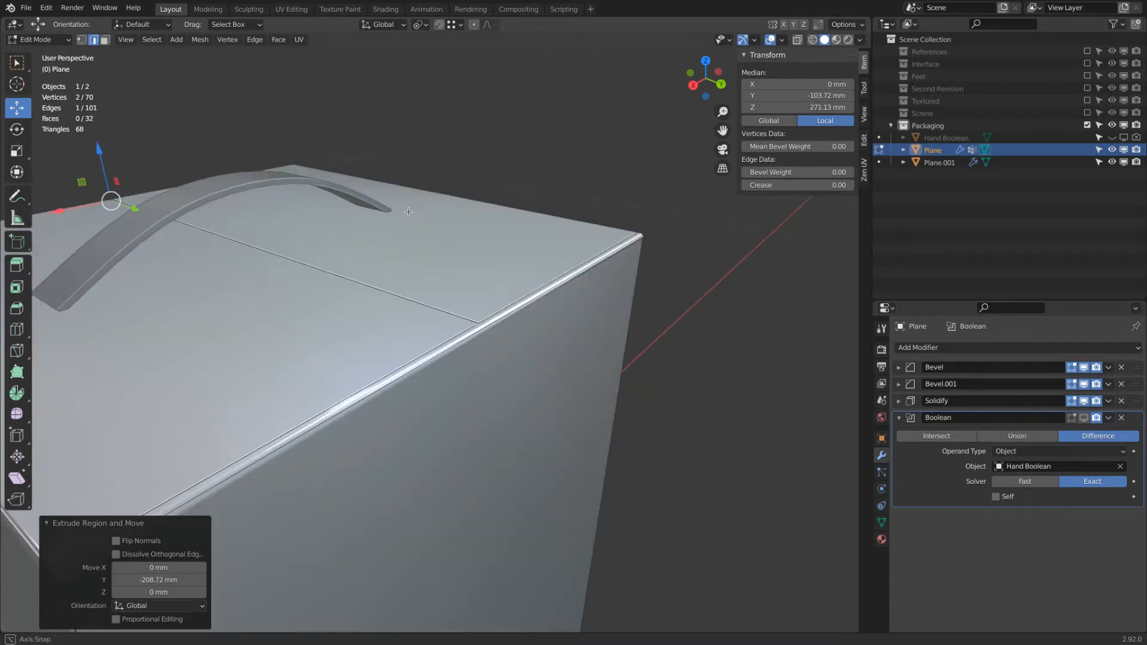
{"action": "scroll", "coordinate": [408, 210], "scroll_direction": "down", "scroll_amount": 2}
{"action": "key", "text": "x"}
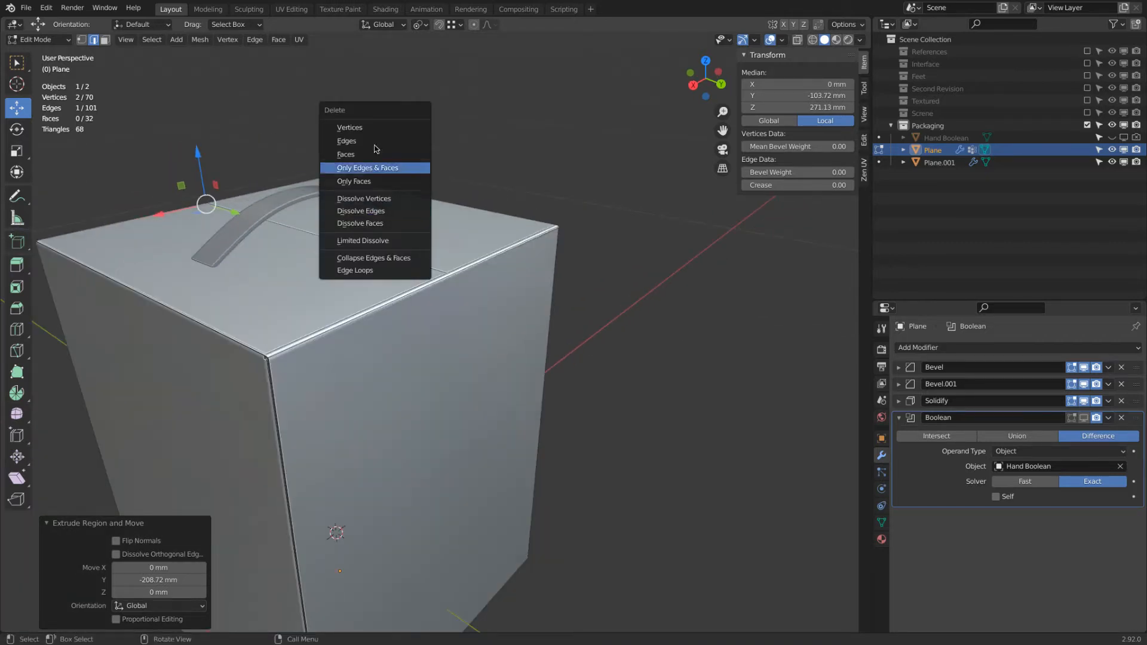
{"action": "key", "text": "ctrl+z"}
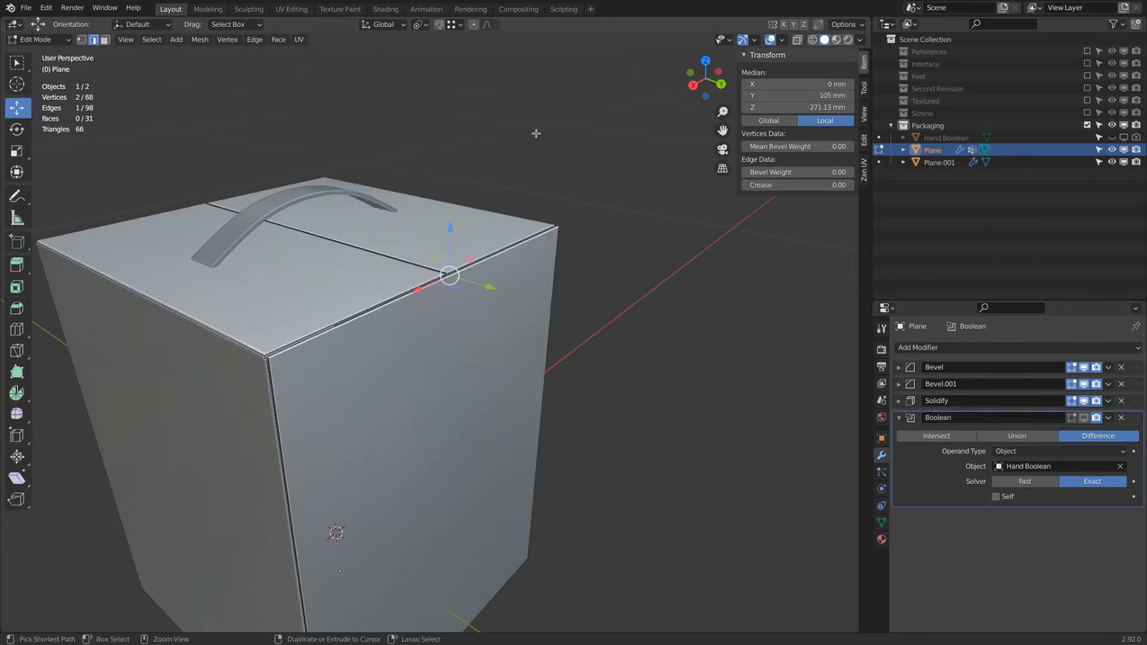
{"action": "key", "text": "ctrl+z"}
{"action": "scroll", "coordinate": [362, 296], "scroll_direction": "up", "scroll_amount": 4}
{"action": "scroll", "coordinate": [365, 302], "scroll_direction": "down", "scroll_amount": 3}
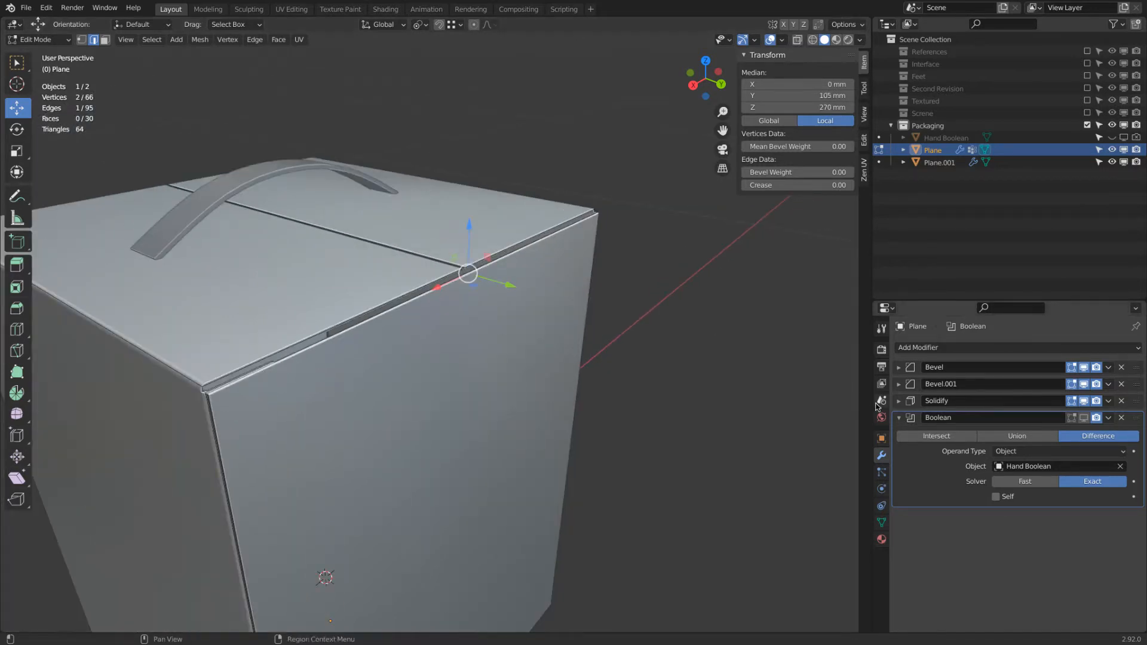
Hide the Solidify effect in the viewport, subdivide the front panel's upper edge with two cuts in wireframe, and select its middle segment
{"action": "left_click", "coordinate": [1082, 401]}
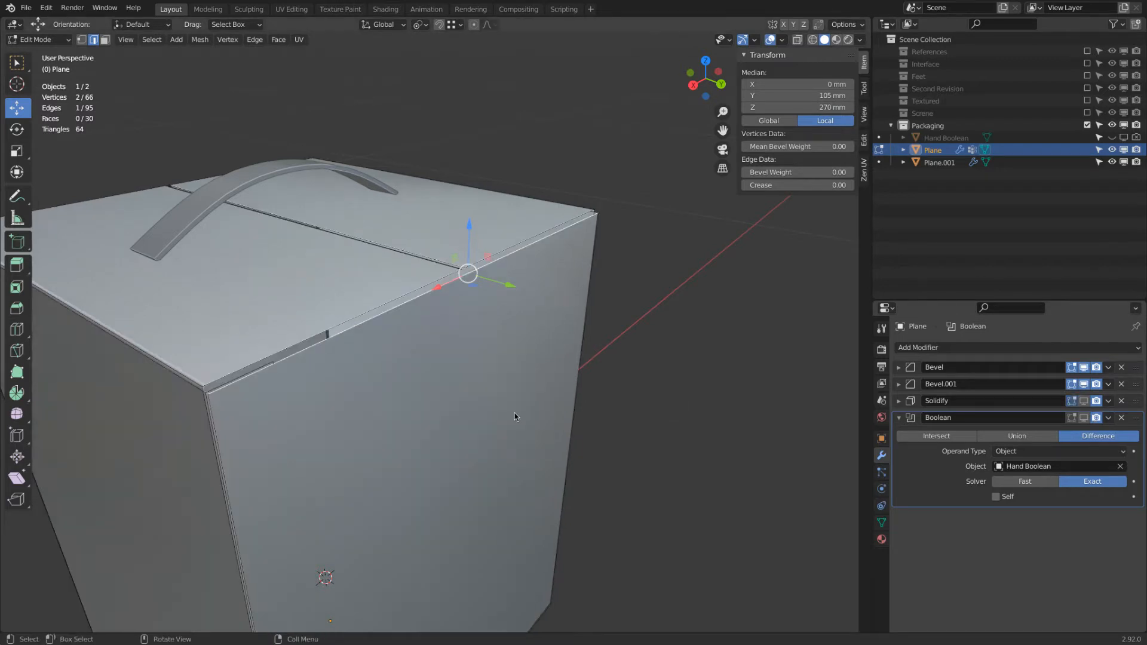
{"action": "key", "text": "shift+z"}
{"action": "middle_click_drag", "start_coordinate": [417, 390], "coordinate": [416, 382]}
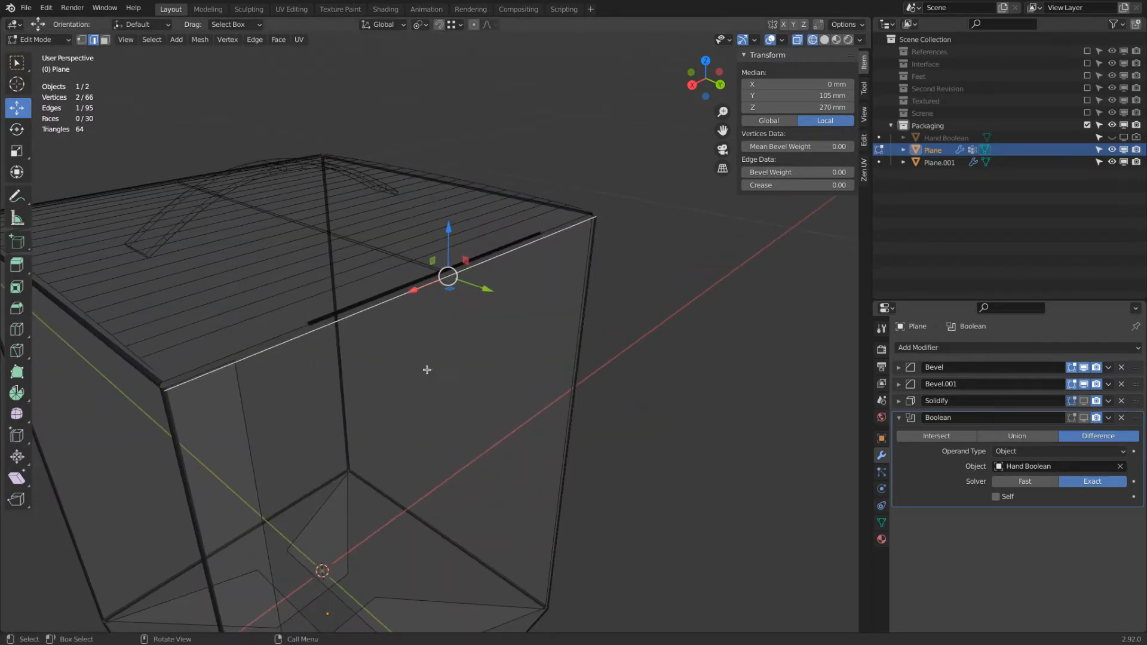
{"action": "right_click", "coordinate": [447, 370]}
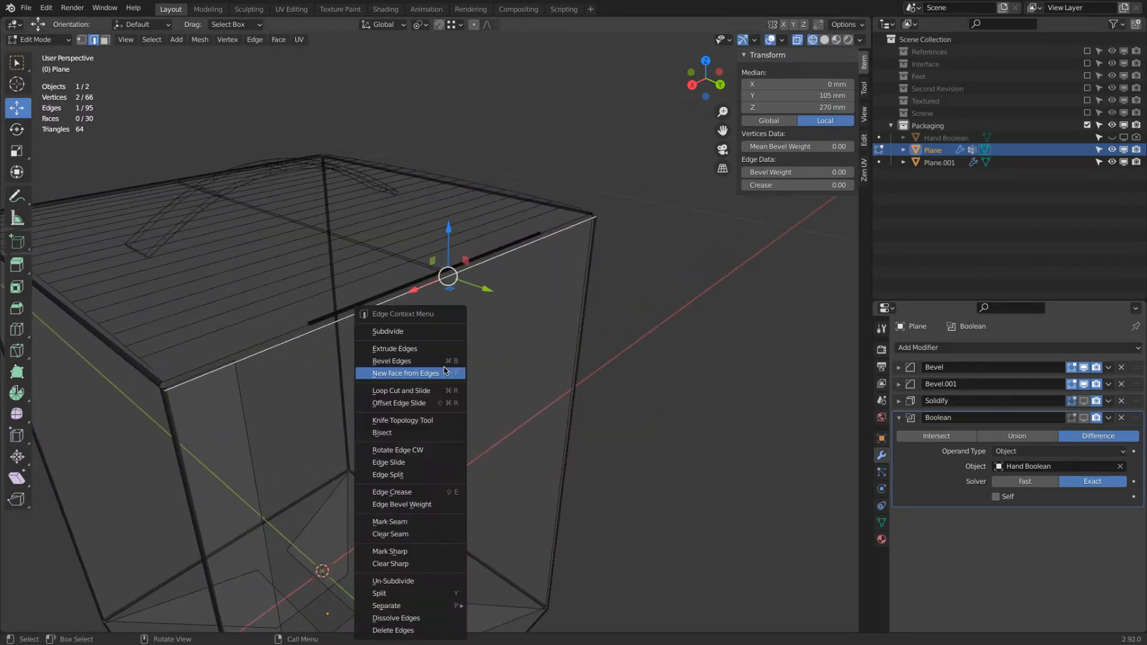
{"action": "left_click", "coordinate": [435, 332]}
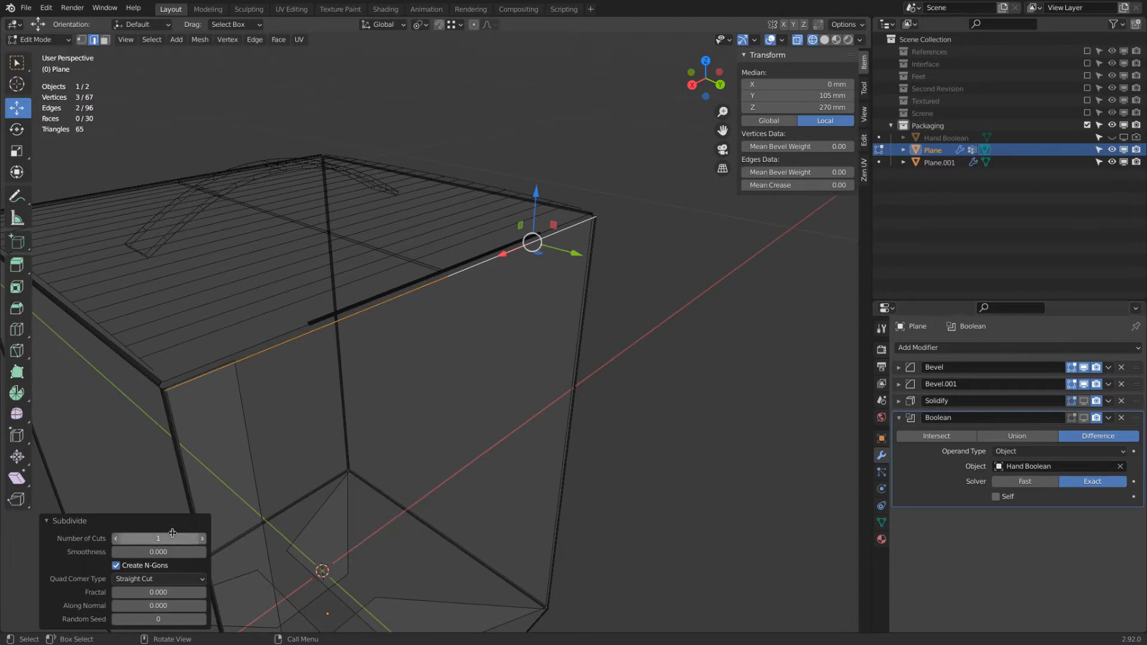
{"action": "left_click", "coordinate": [415, 296]}
{"action": "middle_click_drag", "start_coordinate": [415, 295], "coordinate": [369, 323]}
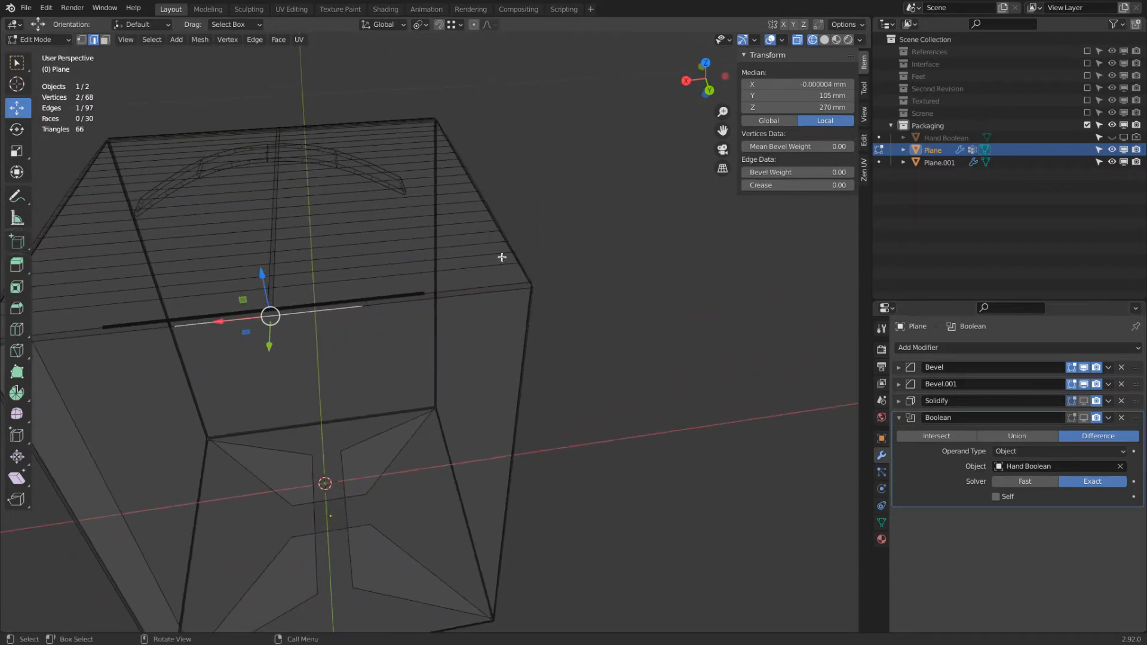
Widen the middle edge segment along global X in three scalings of 1.32, 2.217 and 1.012, bringing its ends close to the corners
{"action": "key", "text": "s"}
{"action": "key", "text": "x"}
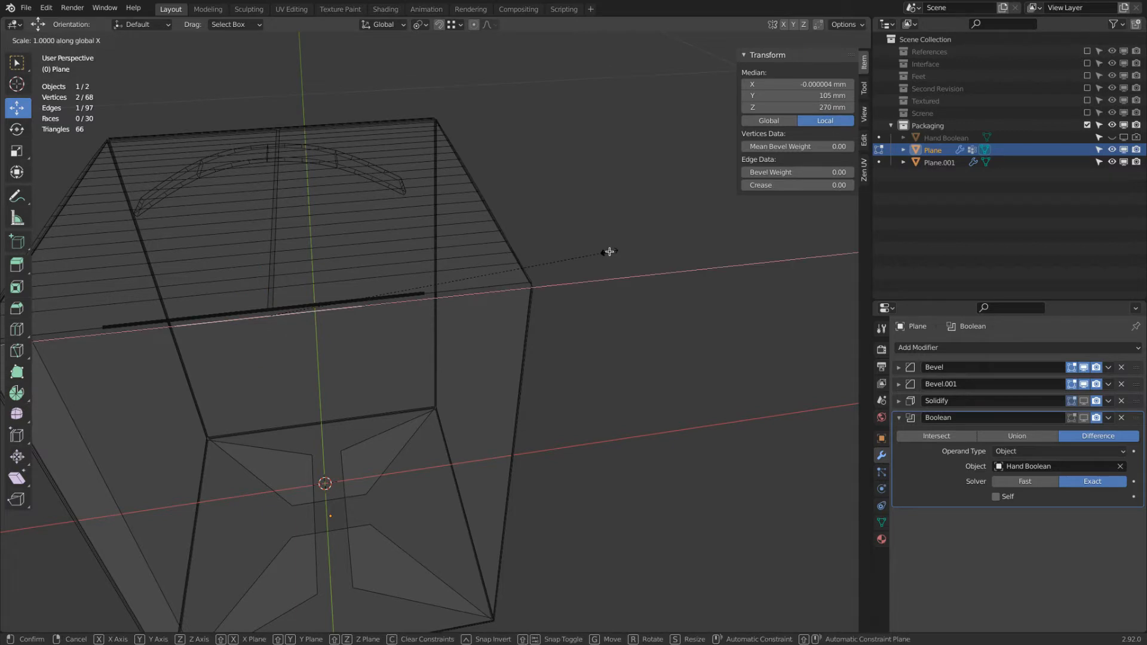
{"action": "left_click", "coordinate": [723, 292]}
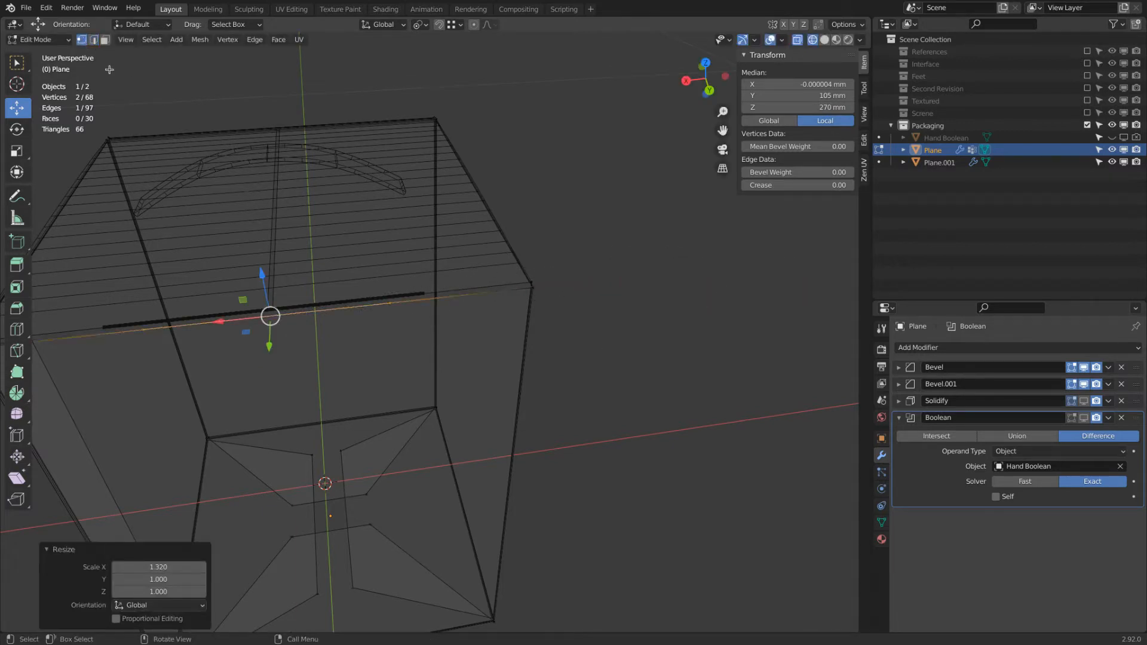
{"action": "key", "text": "s"}
{"action": "key", "text": "x"}
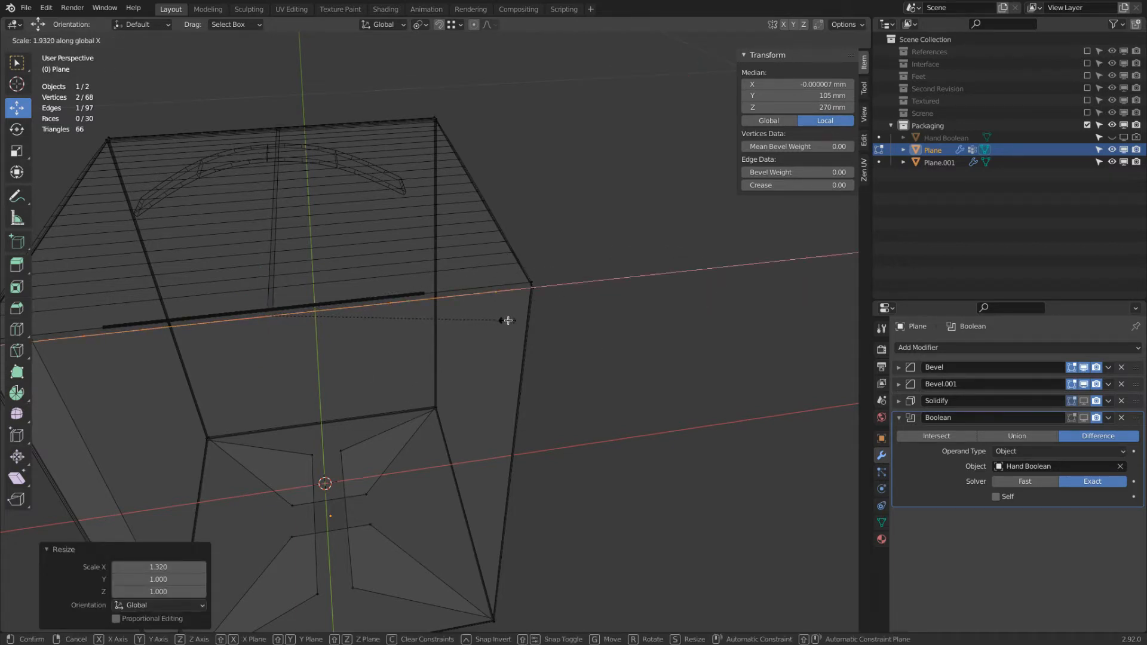
{"action": "left_click", "coordinate": [538, 317]}
{"action": "scroll", "coordinate": [561, 295], "scroll_direction": "up", "scroll_amount": 5}
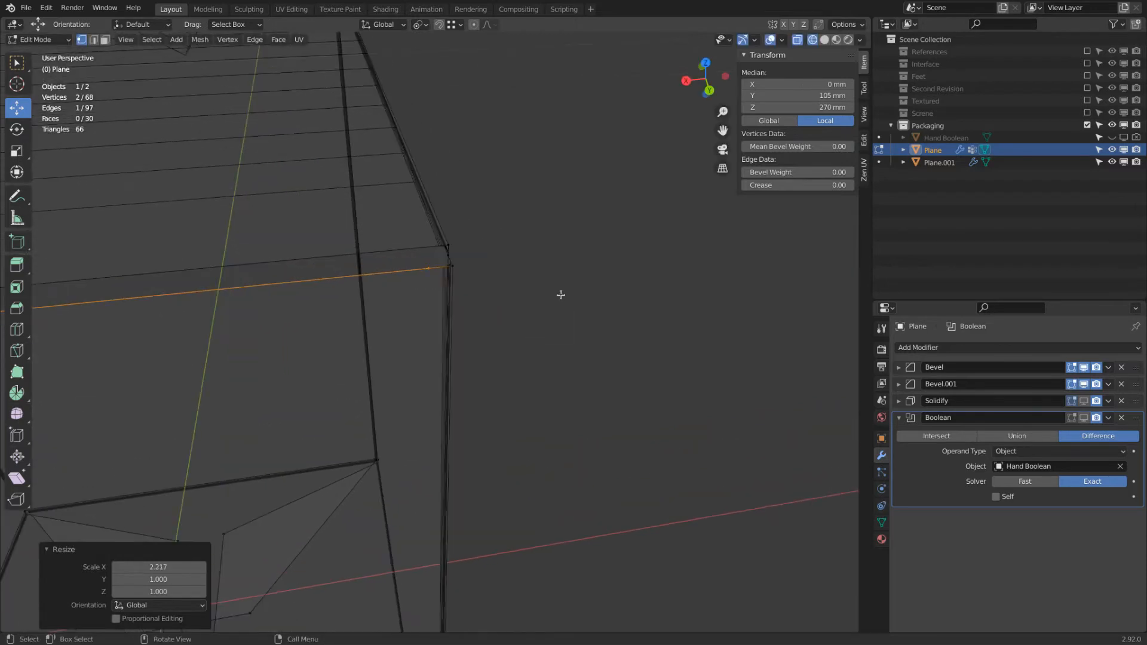
{"action": "scroll", "coordinate": [493, 281], "scroll_direction": "down", "scroll_amount": 2}
{"action": "key", "text": "s"}
{"action": "key", "text": "x"}
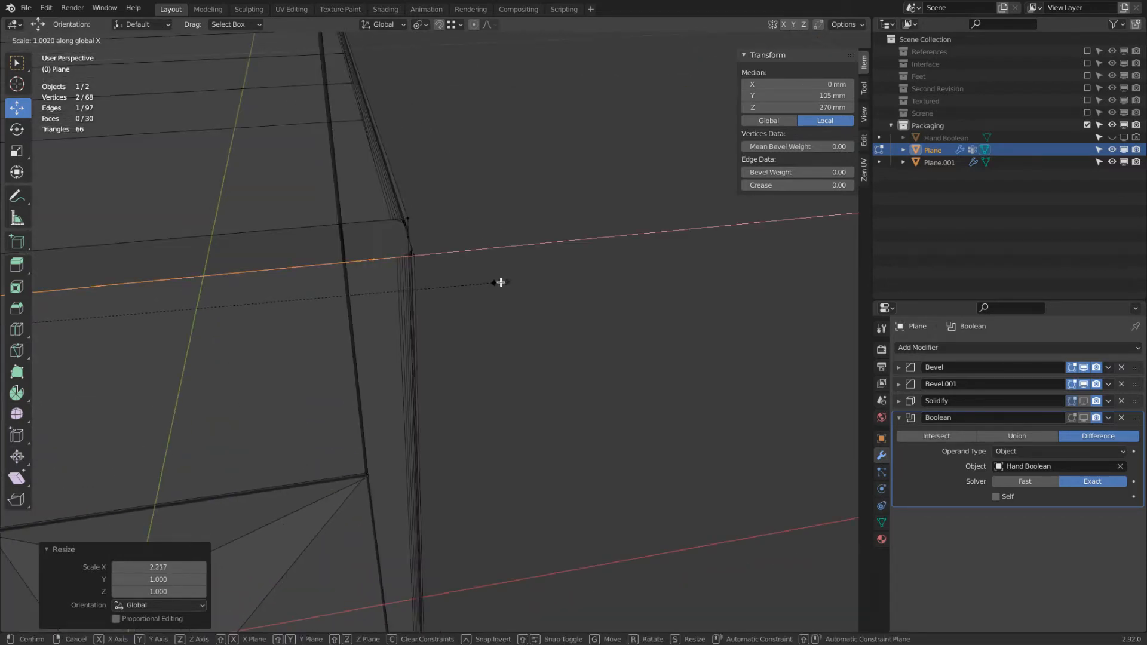
{"action": "left_click", "coordinate": [529, 275]}
Extrude the widened edge segment upward about 1.47 mm along global Z
{"action": "scroll", "coordinate": [494, 289], "scroll_direction": "down", "scroll_amount": 4}
{"action": "mouse_move", "coordinate": [494, 289]}
{"action": "middle_mouse_down"}
{"action": "mouse_move", "coordinate": [486, 302]}
{"action": "mouse_move", "coordinate": [508, 287]}
{"action": "middle_mouse_up"}
{"action": "scroll", "coordinate": [507, 287], "scroll_direction": "up", "scroll_amount": 3}
{"action": "middle_click_drag", "start_coordinate": [507, 288], "coordinate": [498, 291]}
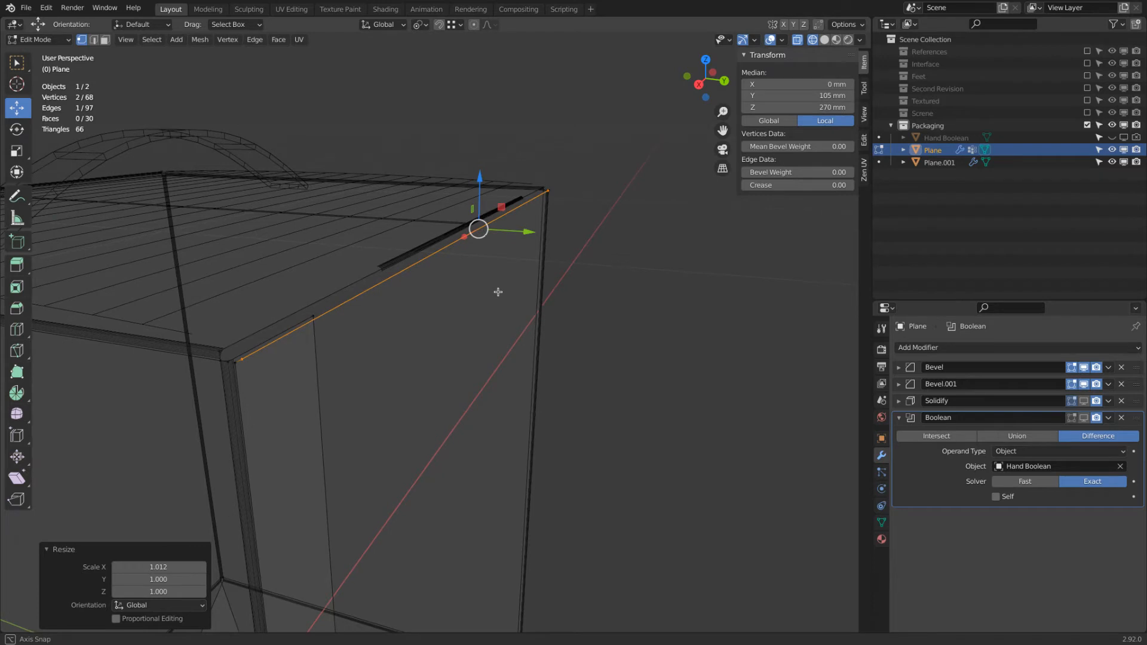
{"action": "key", "text": "e"}
{"action": "key", "text": "z"}
{"action": "left_click", "coordinate": [501, 287]}
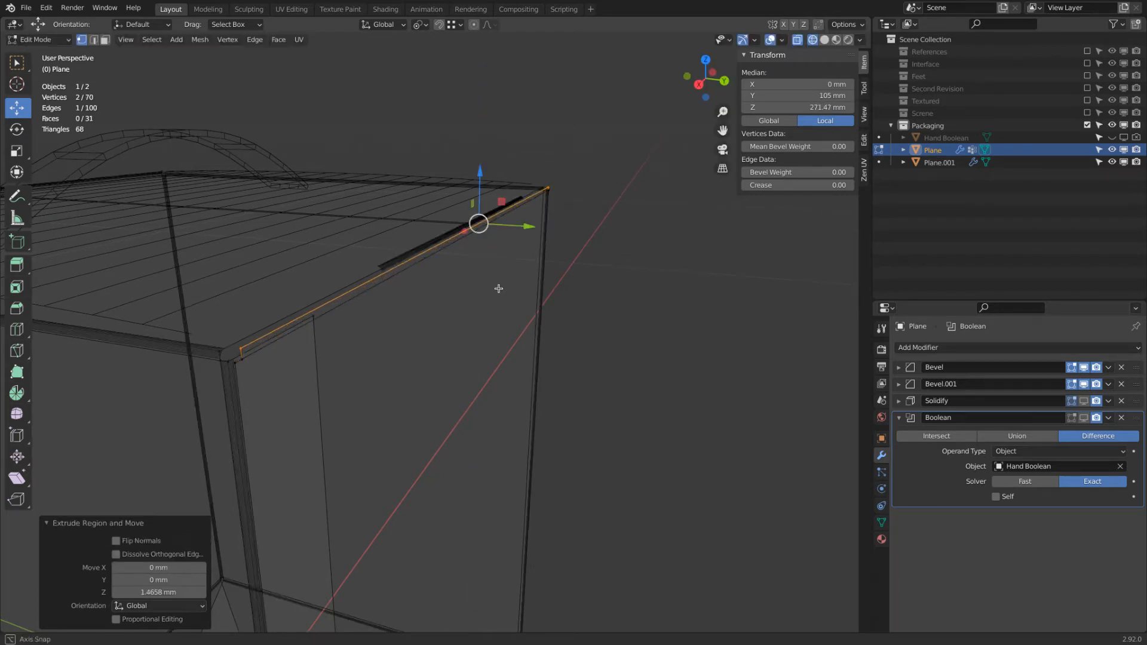
Extrude the raised edge 210 mm backward along negative global Y to form the flap under the lid
{"action": "middle_click_drag", "start_coordinate": [500, 287], "coordinate": [503, 289]}
{"action": "key", "text": "e"}
{"action": "key", "text": "y"}
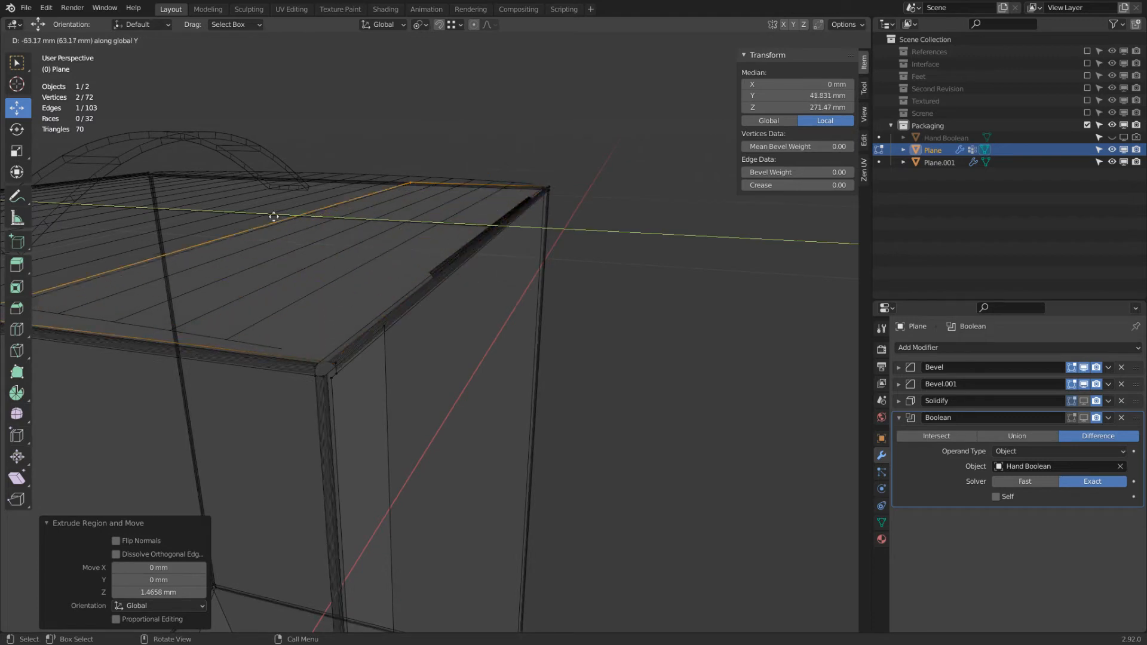
{"action": "left_click", "coordinate": [148, 167]}
Return to solid shading and turn the Solidify modifier's viewport display back on
{"action": "middle_click_drag", "start_coordinate": [148, 170], "coordinate": [250, 175]}
{"action": "key", "text": "shift+z"}
{"action": "mouse_move", "coordinate": [615, 216]}
{"action": "middle_mouse_down"}
{"action": "mouse_move", "coordinate": [455, 220]}
{"action": "mouse_move", "coordinate": [476, 225]}
{"action": "mouse_move", "coordinate": [344, 200]}
{"action": "middle_mouse_up"}
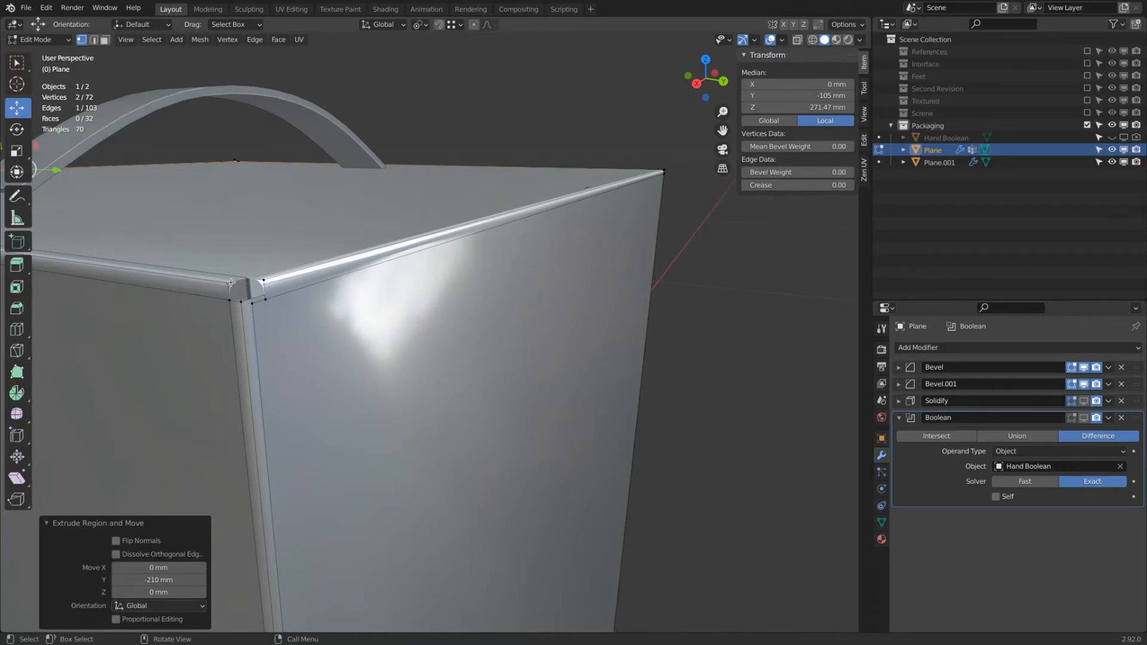
{"action": "left_click", "coordinate": [1083, 418]}
{"action": "left_click", "coordinate": [1082, 418]}
{"action": "left_click", "coordinate": [1084, 401]}
{"action": "scroll", "coordinate": [400, 322], "scroll_direction": "down", "scroll_amount": 4}
{"action": "mouse_move", "coordinate": [400, 322]}
{"action": "middle_mouse_down"}
{"action": "mouse_move", "coordinate": [568, 326]}
{"action": "mouse_move", "coordinate": [517, 311]}
{"action": "mouse_move", "coordinate": [392, 310]}
{"action": "middle_mouse_up"}
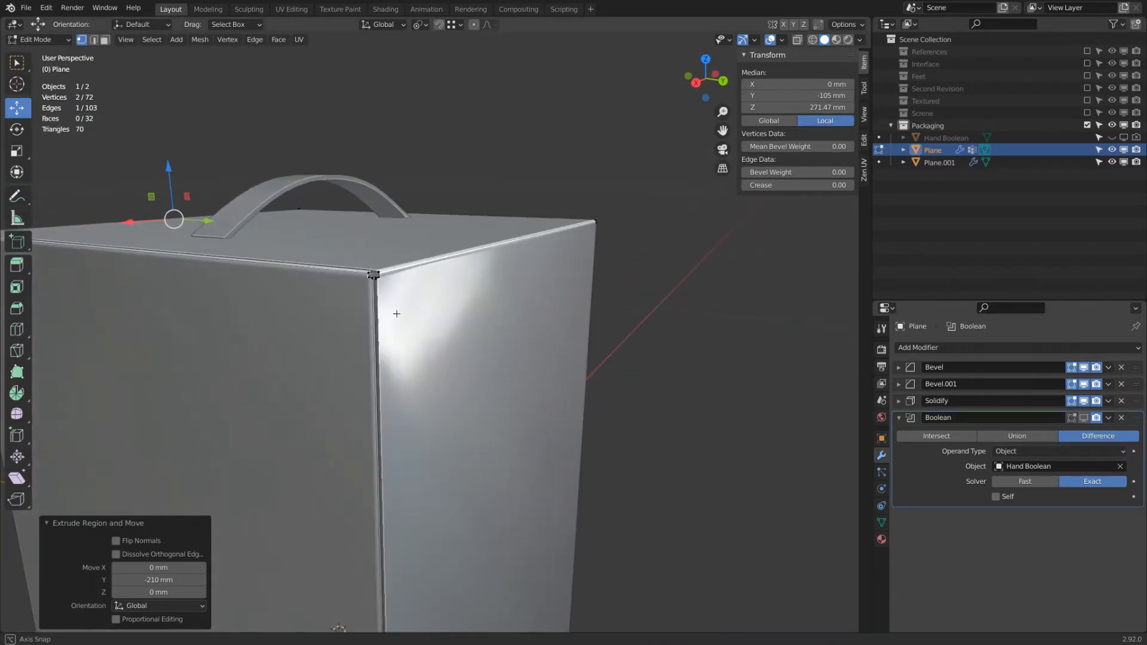
Examine the box's upper front corner in wireframe and solid shading to check how the new flap's layers meet the lid
{"action": "scroll", "coordinate": [439, 278], "scroll_direction": "up", "scroll_amount": 4}
{"action": "key", "text": "alt+z"}
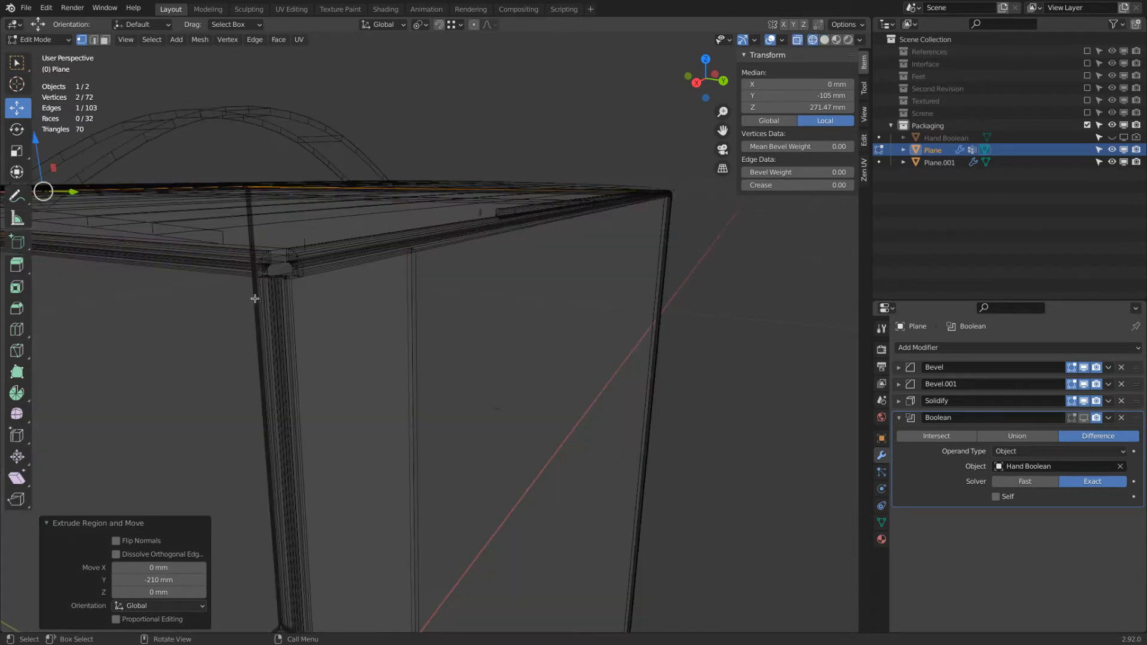
{"action": "scroll", "coordinate": [346, 284], "scroll_direction": "up", "scroll_amount": 5}
{"action": "middle_click_drag", "start_coordinate": [348, 281], "coordinate": [356, 284]}
{"action": "scroll", "coordinate": [356, 283], "scroll_direction": "down", "scroll_amount": 4}
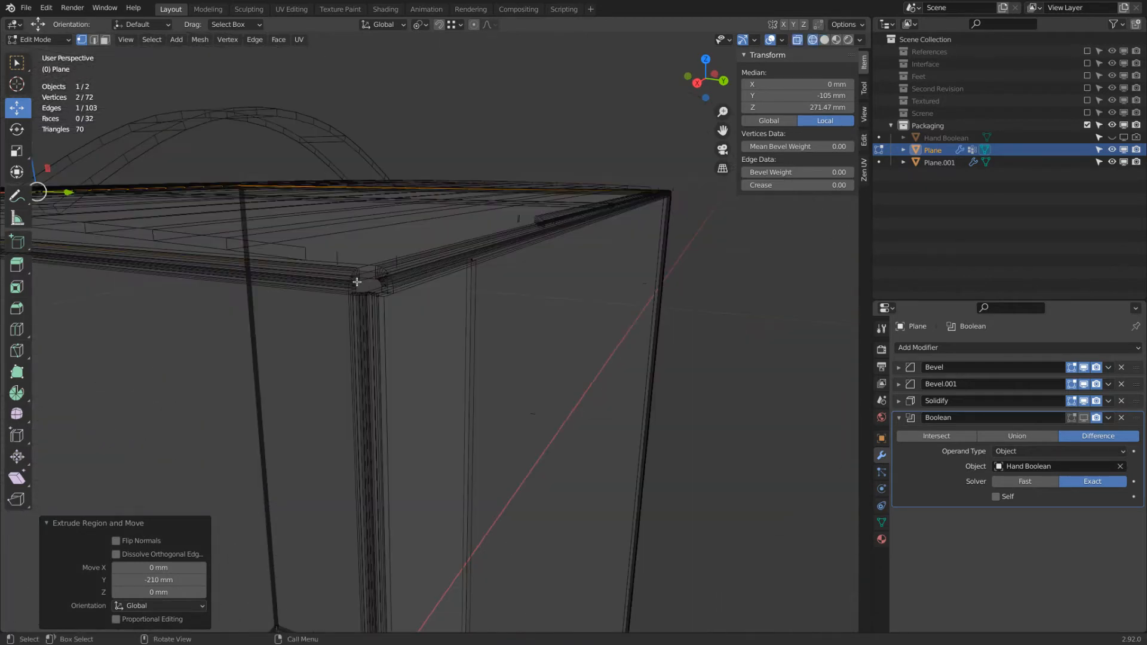
{"action": "middle_click_drag", "start_coordinate": [396, 299], "coordinate": [712, 253], "text": "shift"}
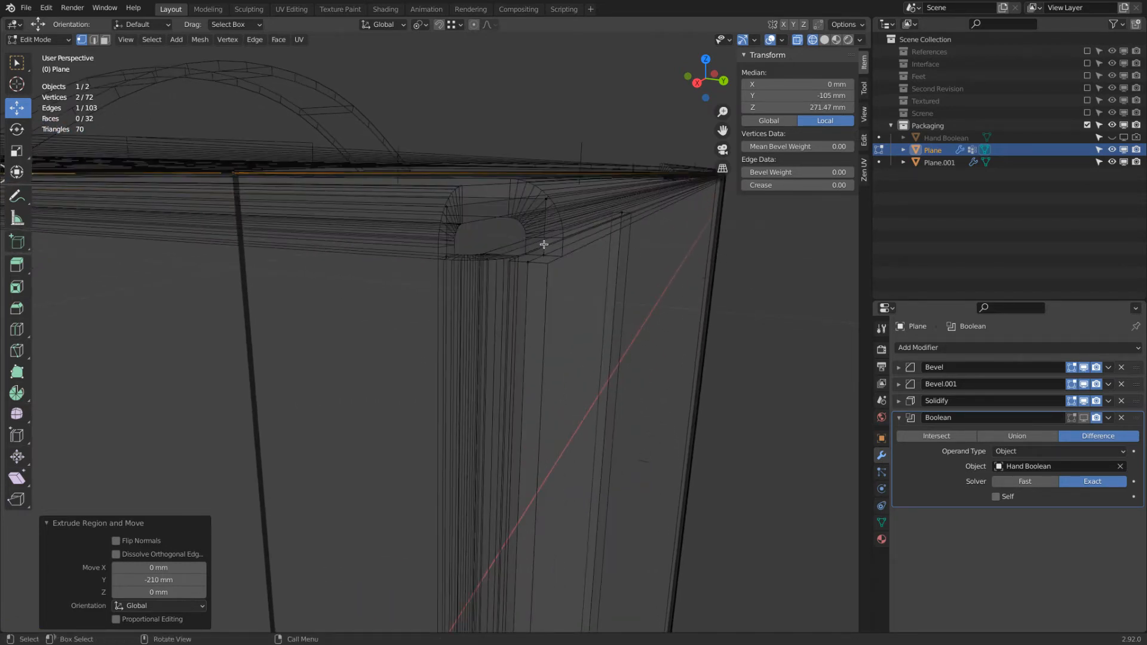
{"action": "key", "text": "shift+z"}
{"action": "scroll", "coordinate": [643, 271], "scroll_direction": "down", "scroll_amount": 5}
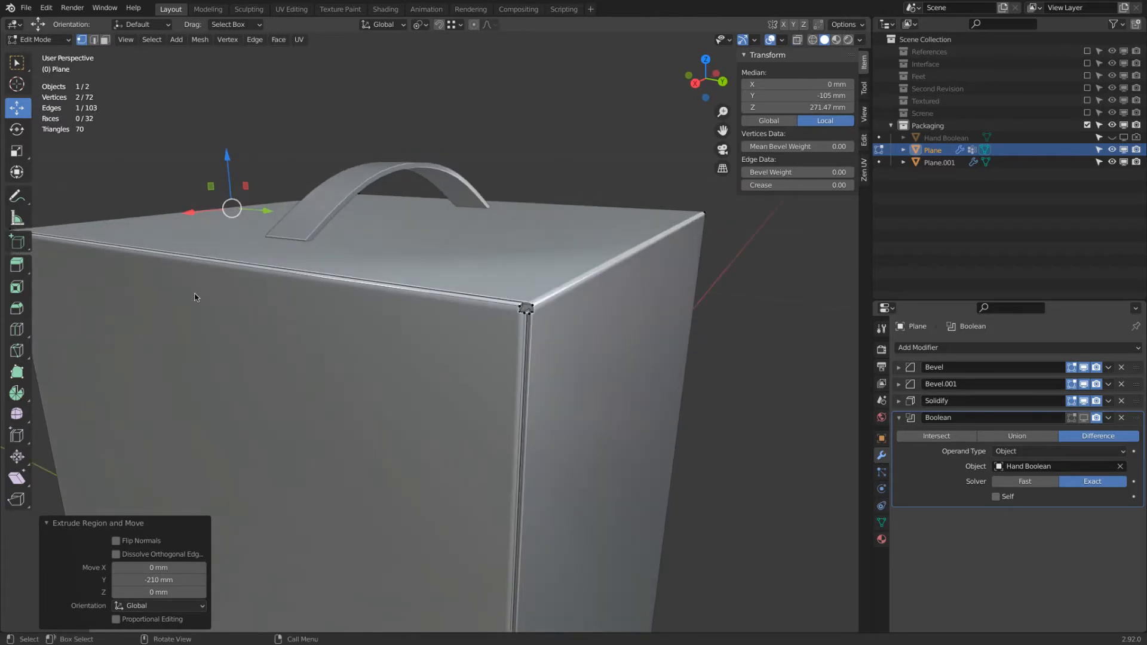
{"action": "key", "text": "shift+z"}
{"action": "key", "text": "z"}
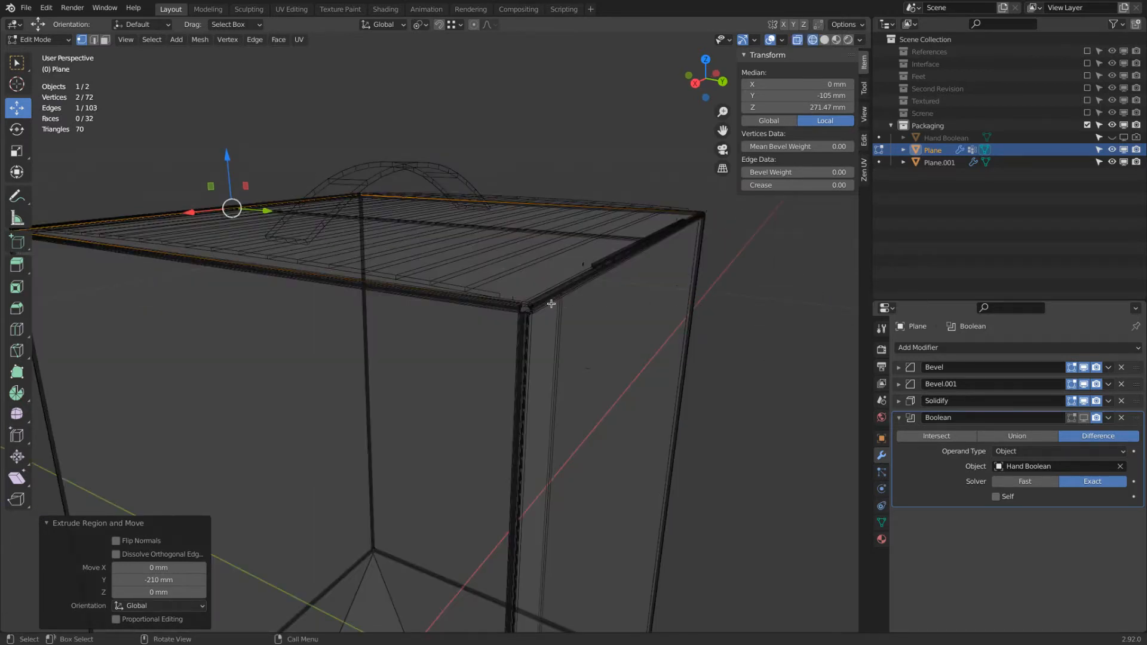
{"action": "key", "text": "z"}
{"action": "scroll", "coordinate": [557, 308], "scroll_direction": "up", "scroll_amount": 2}
{"action": "scroll", "coordinate": [557, 307], "scroll_direction": "up", "scroll_amount": 2}
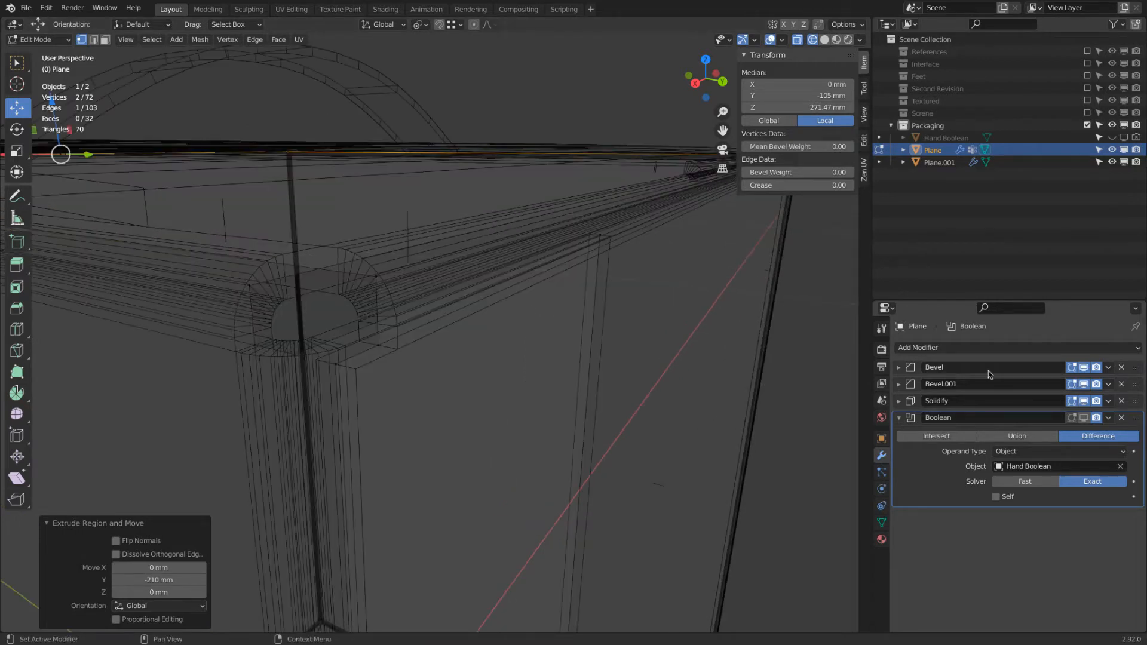
Turn off Solidify's viewport display, select all four corners of the new flap and lower it about 0.38 mm along global Z
{"action": "left_click", "coordinate": [1082, 402]}
{"action": "left_click", "coordinate": [378, 279], "text": "shift"}
{"action": "scroll", "coordinate": [442, 292], "scroll_direction": "down", "scroll_amount": 3}
{"action": "middle_click_drag", "start_coordinate": [443, 292], "coordinate": [422, 302]}
{"action": "scroll", "coordinate": [709, 238], "scroll_direction": "up", "scroll_amount": 3}
{"action": "scroll", "coordinate": [537, 232], "scroll_direction": "up", "scroll_amount": 4}
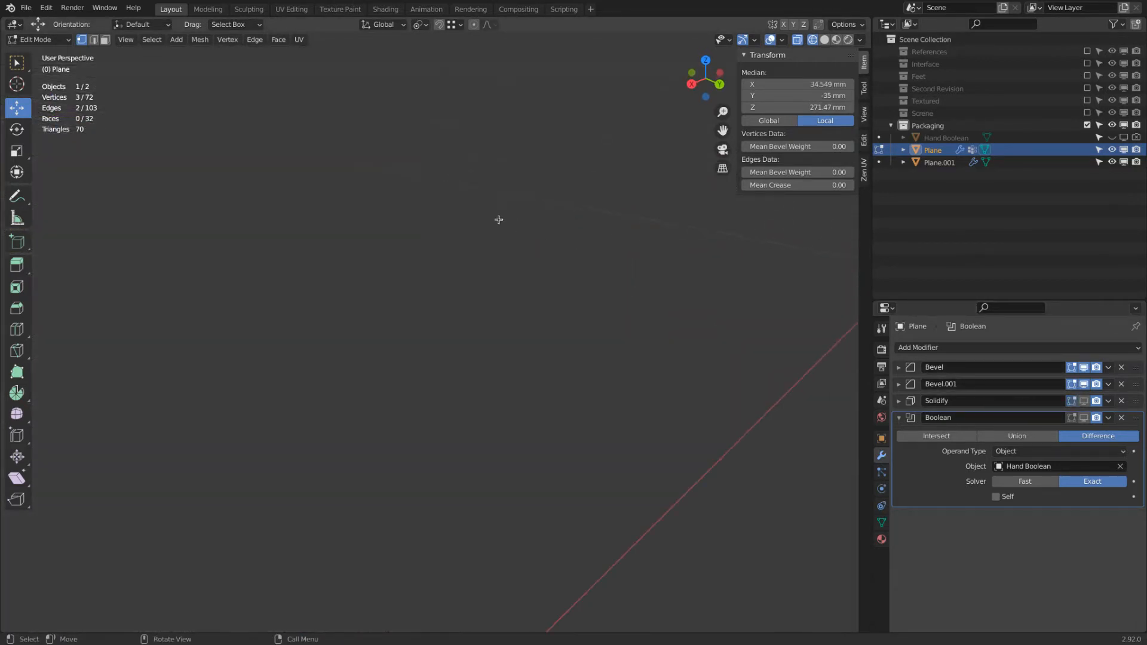
{"action": "scroll", "coordinate": [490, 212], "scroll_direction": "down", "scroll_amount": 2}
{"action": "left_click", "coordinate": [421, 171], "text": "shift"}
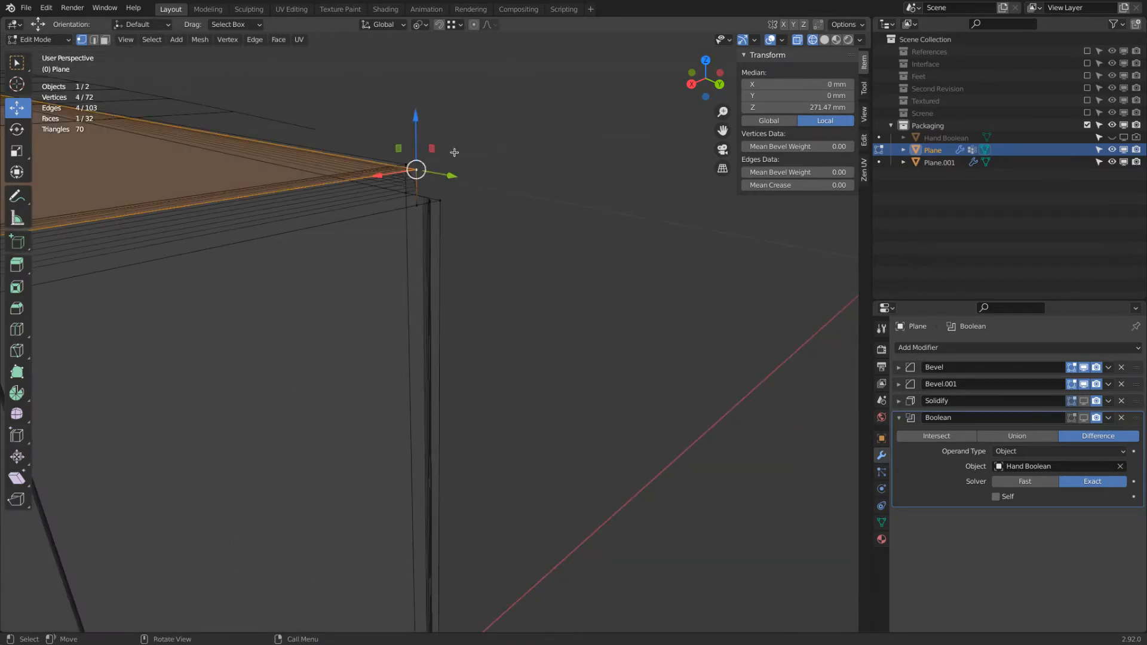
{"action": "key", "text": "g"}
{"action": "key", "text": "z"}
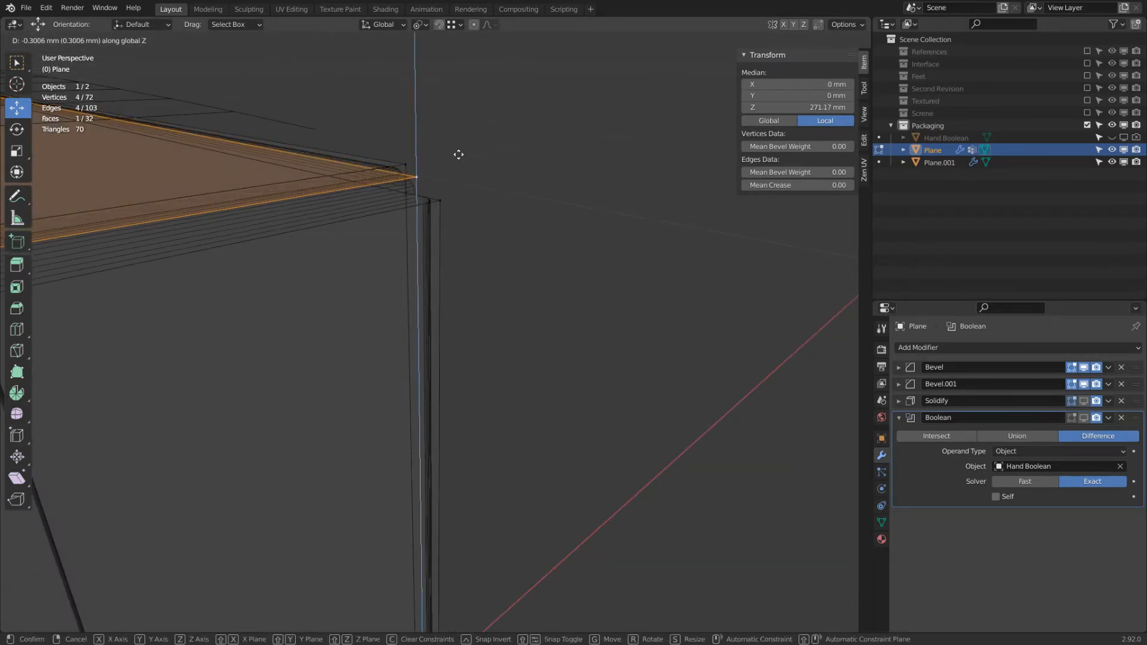
{"action": "left_click", "coordinate": [458, 156]}
{"action": "scroll", "coordinate": [458, 156], "scroll_direction": "down", "scroll_amount": 4}
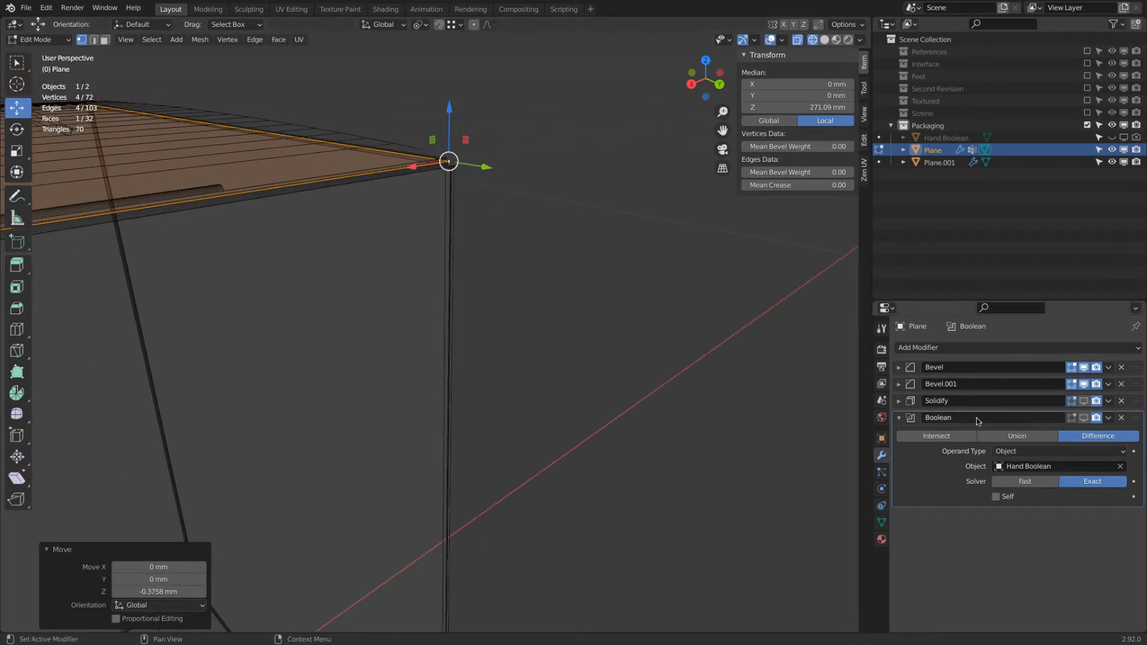
Turn Solidify's viewport display back on and inspect the lowered flap at the box corner in solid shading
{"action": "left_click", "coordinate": [1086, 403]}
{"action": "key", "text": "shift+z"}
{"action": "middle_click_drag", "start_coordinate": [451, 346], "coordinate": [488, 327]}
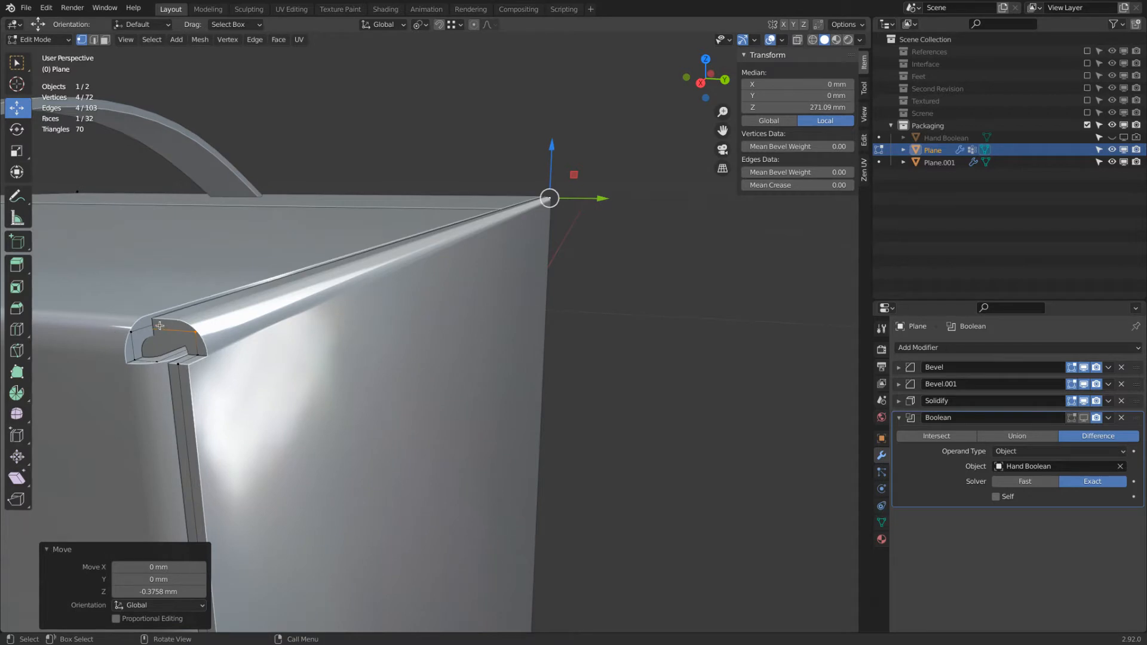
{"action": "scroll", "coordinate": [153, 326], "scroll_direction": "down", "scroll_amount": 4}
{"action": "middle_click_drag", "start_coordinate": [160, 302], "coordinate": [167, 196]}
Select both faces of the additional top flap and raise them about 0.84 mm along global Z
{"action": "left_click", "coordinate": [106, 40]}
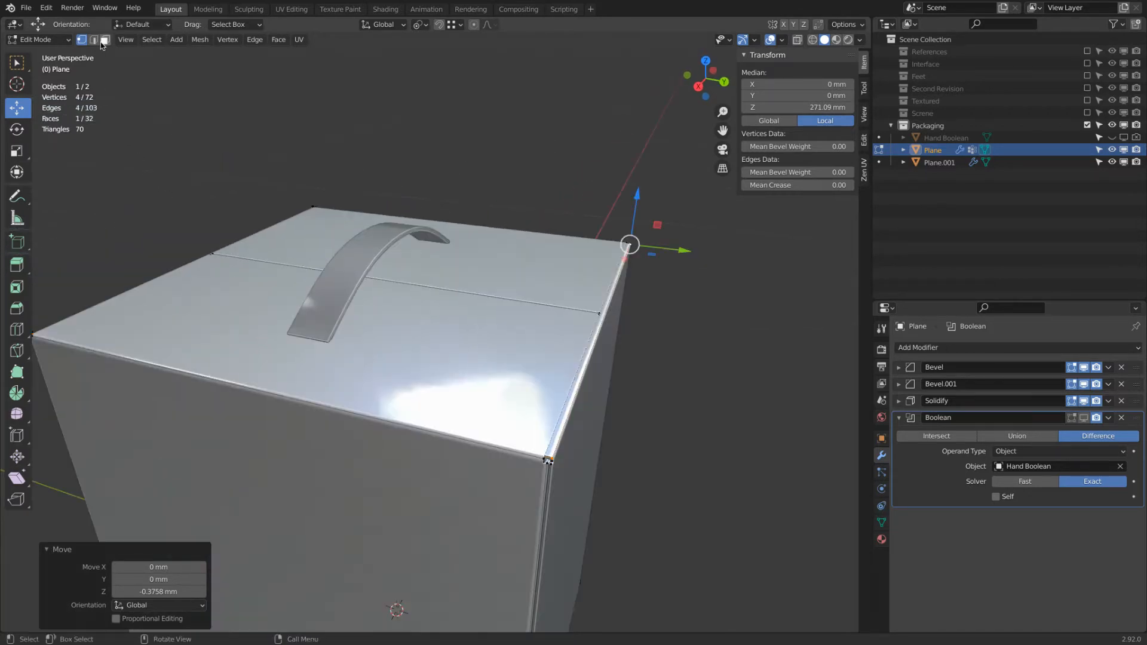
{"action": "left_click", "coordinate": [213, 318]}
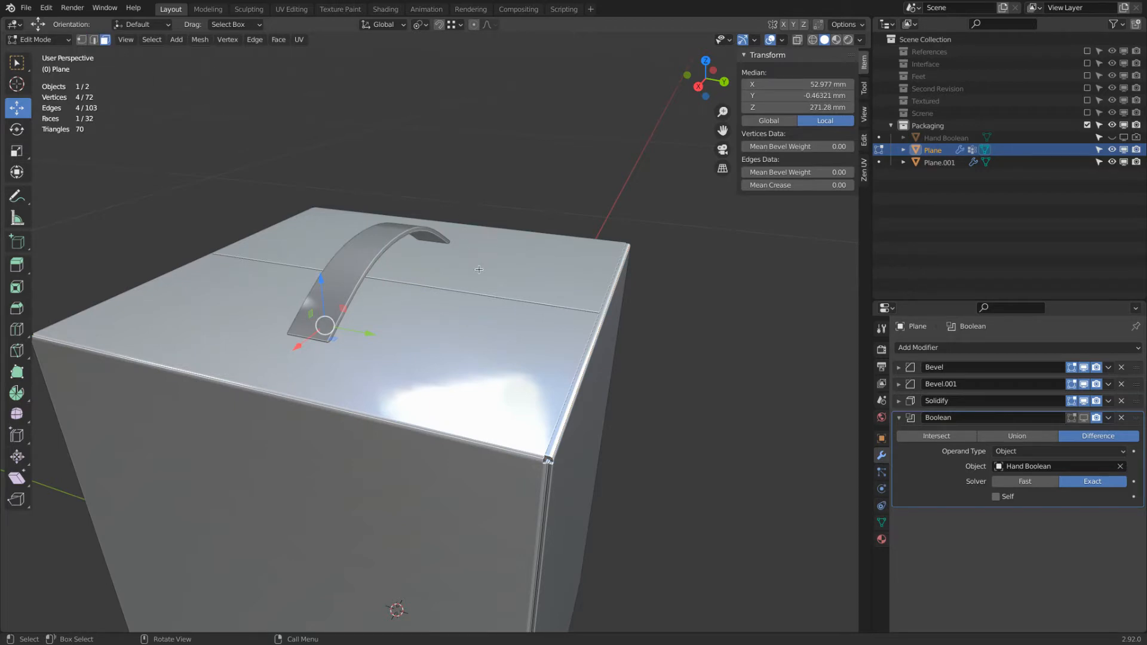
{"action": "left_click", "coordinate": [520, 277], "text": "shift"}
{"action": "middle_click_drag", "start_coordinate": [521, 276], "coordinate": [453, 269]}
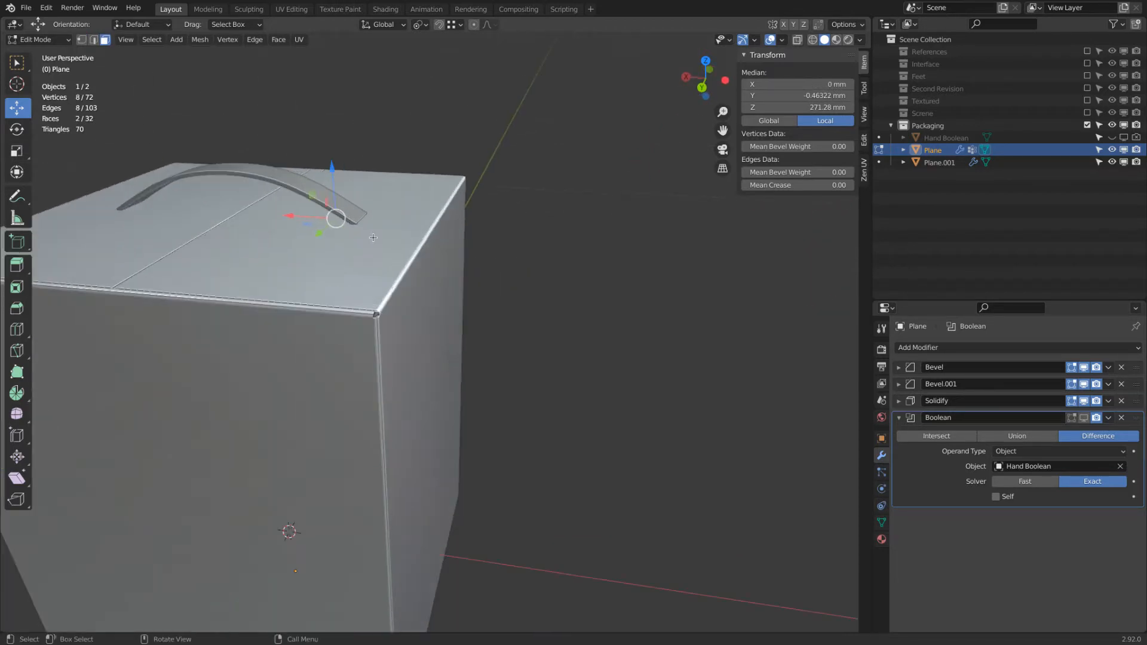
{"action": "scroll", "coordinate": [380, 240], "scroll_direction": "up", "scroll_amount": 2}
{"action": "middle_click_drag", "start_coordinate": [378, 240], "coordinate": [348, 231]}
{"action": "scroll", "coordinate": [348, 231], "scroll_direction": "up", "scroll_amount": 1}
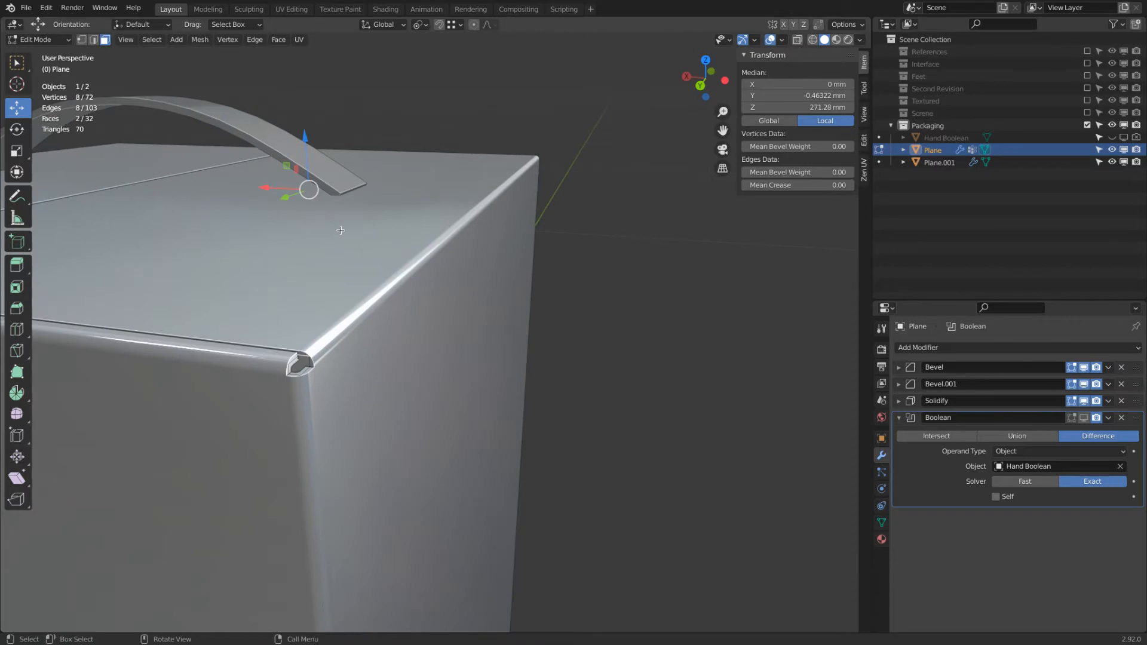
{"action": "key", "text": "g"}
{"action": "key", "text": "z"}
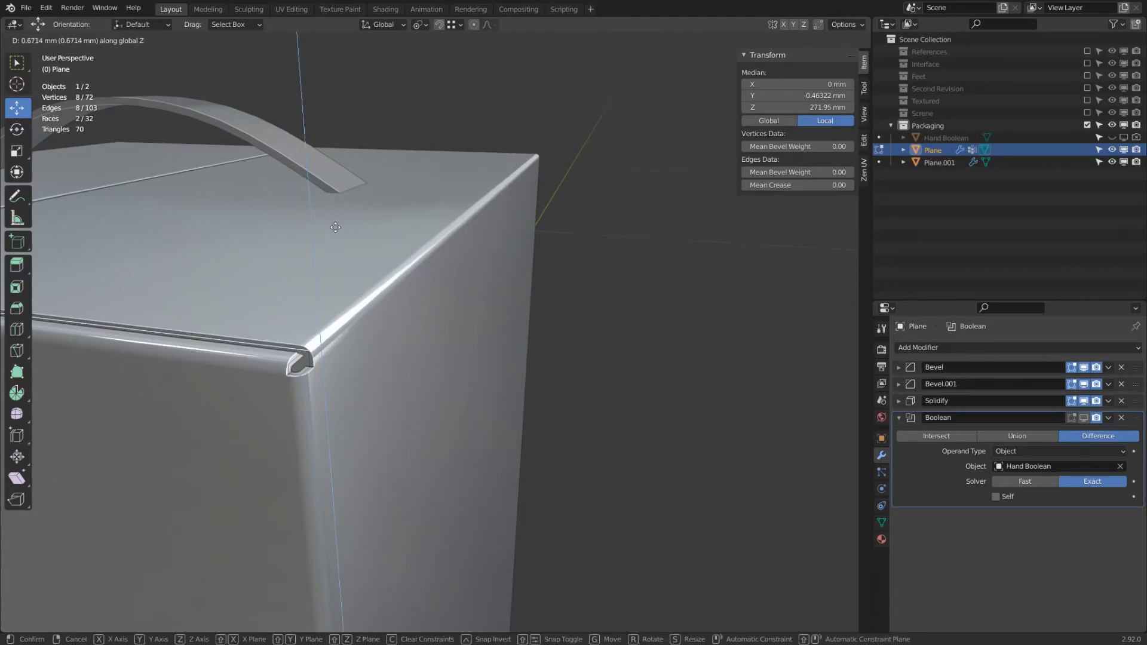
{"action": "left_click", "coordinate": [335, 227]}
{"action": "middle_click_drag", "start_coordinate": [336, 228], "coordinate": [467, 193]}
{"action": "scroll", "coordinate": [457, 241], "scroll_direction": "down", "scroll_amount": 4}
{"action": "scroll", "coordinate": [487, 231], "scroll_direction": "up", "scroll_amount": 4}
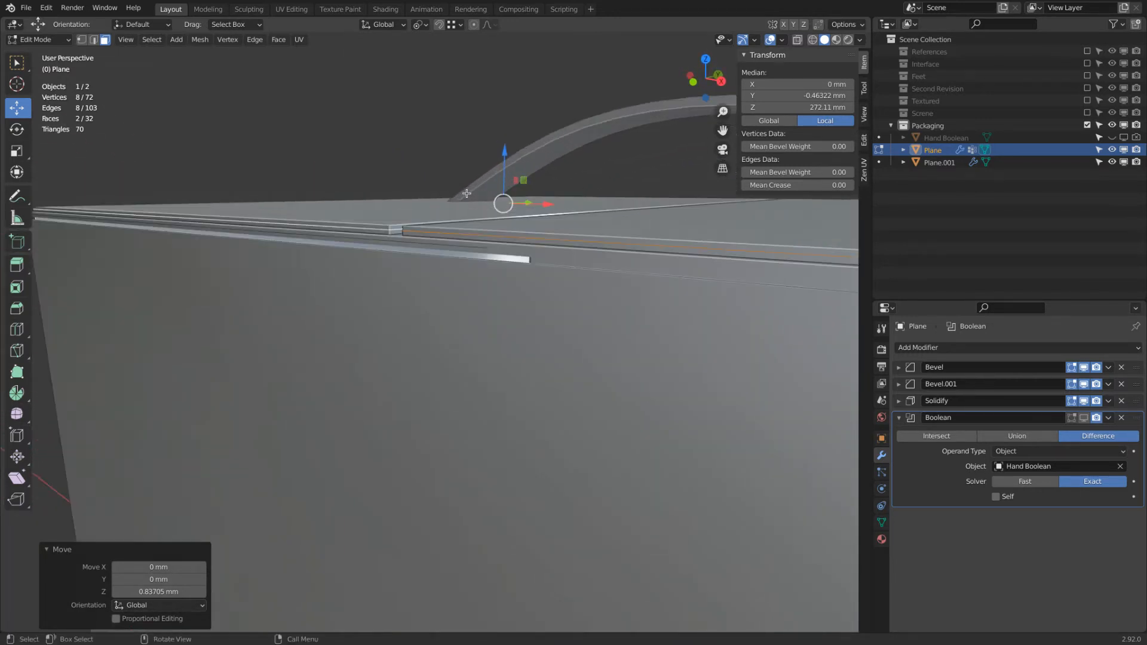
{"action": "middle_click_drag", "start_coordinate": [390, 198], "coordinate": [494, 207]}
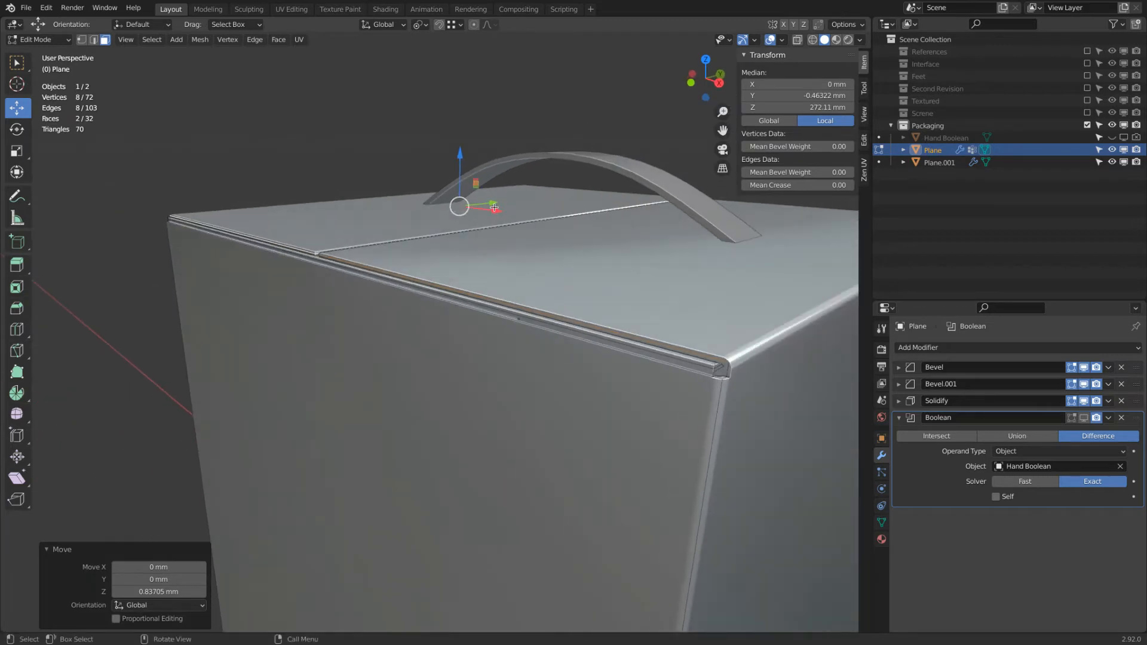
Reveal the hidden geometry and select the two large top faces of the lid
{"action": "key", "text": "alt+h"}
{"action": "middle_click_drag", "start_coordinate": [808, 364], "coordinate": [454, 267]}
{"action": "left_click", "coordinate": [472, 262]}
{"action": "left_click", "coordinate": [454, 279], "text": "shift"}
{"action": "scroll", "coordinate": [568, 309], "scroll_direction": "up", "scroll_amount": 3}
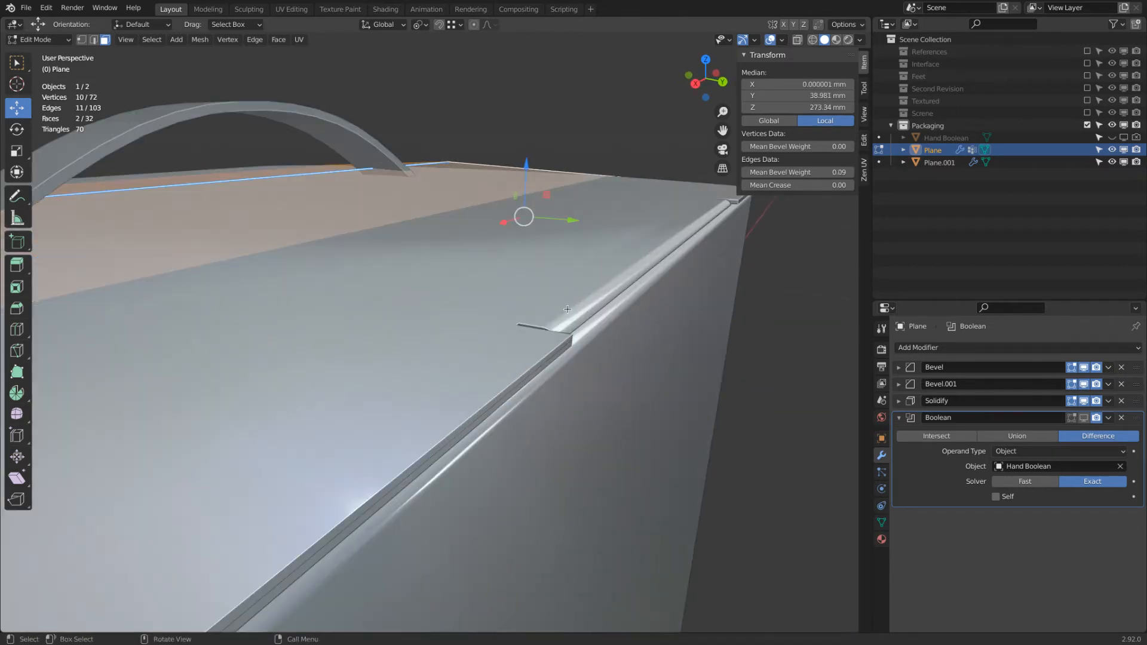
{"action": "scroll", "coordinate": [413, 368], "scroll_direction": "down", "scroll_amount": 5}
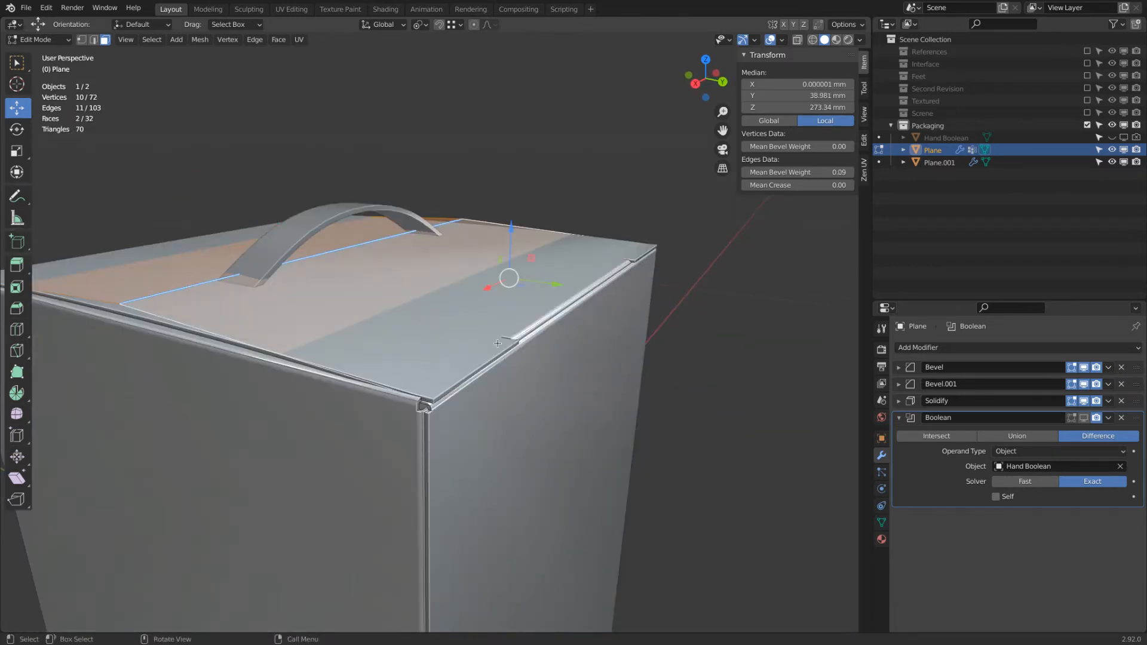
{"action": "middle_click_drag", "start_coordinate": [505, 345], "coordinate": [524, 362]}
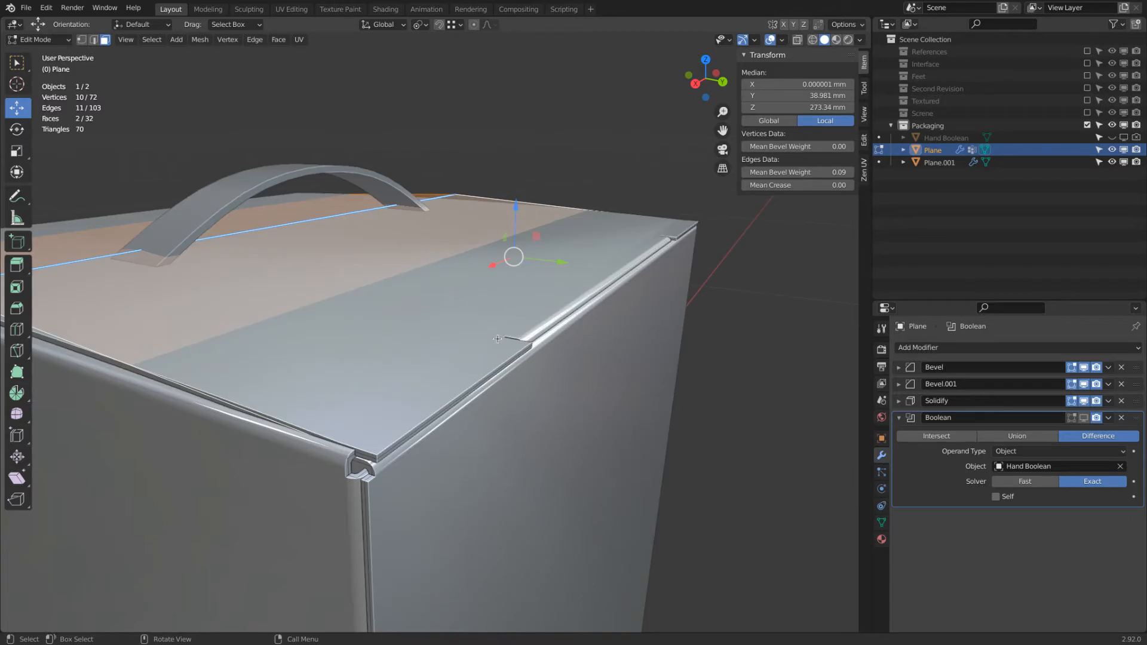
Add the lid's three narrow front-edge faces to the selection using wireframe shading, and raise all selected faces about 0.78 mm along global Z
{"action": "key", "text": "alt+z"}
{"action": "left_click", "coordinate": [409, 462], "text": "shift"}
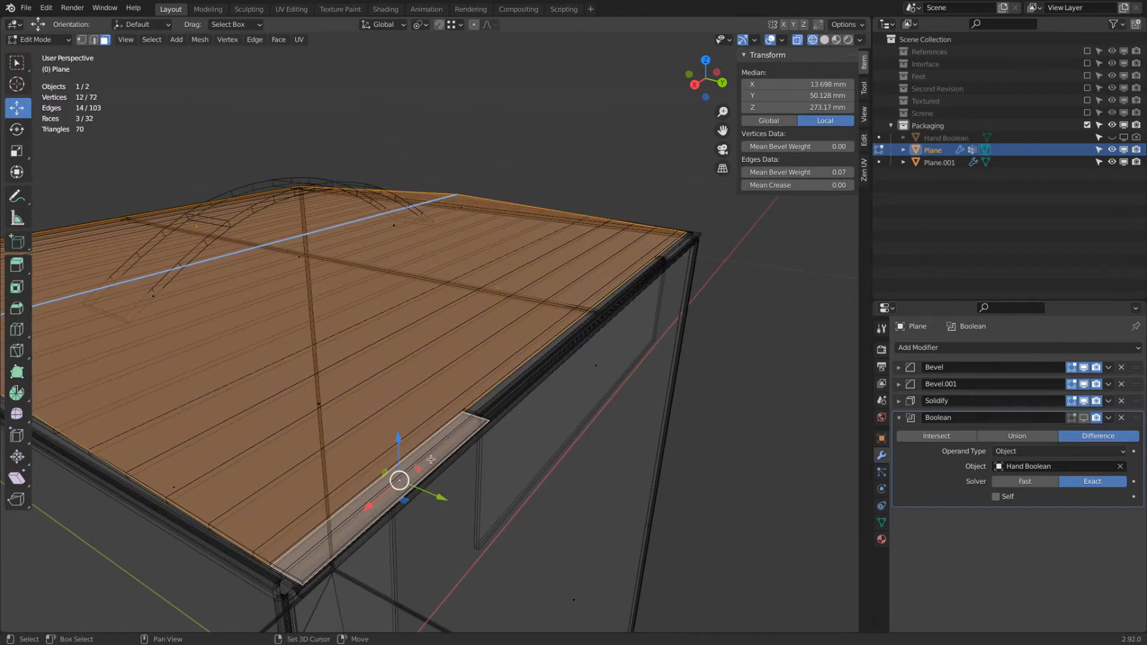
{"action": "left_click", "coordinate": [670, 251], "text": "shift"}
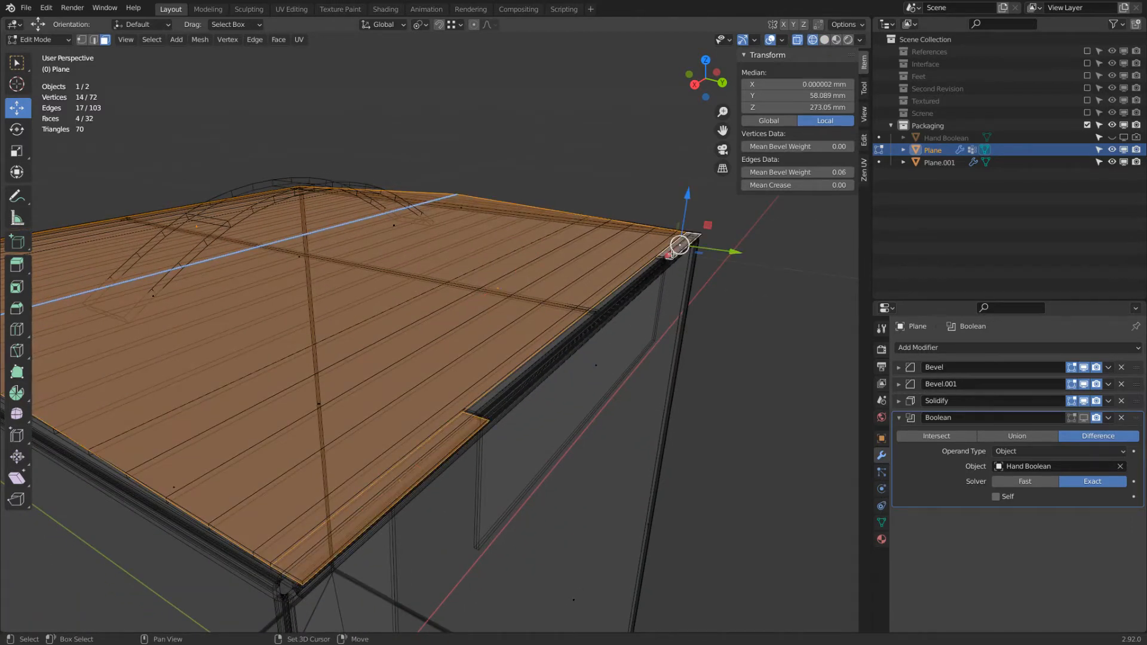
{"action": "scroll", "coordinate": [669, 250], "scroll_direction": "up", "scroll_amount": 1}
{"action": "left_click", "coordinate": [562, 338], "text": "shift"}
{"action": "key", "text": "z"}
{"action": "left_click", "coordinate": [767, 339]}
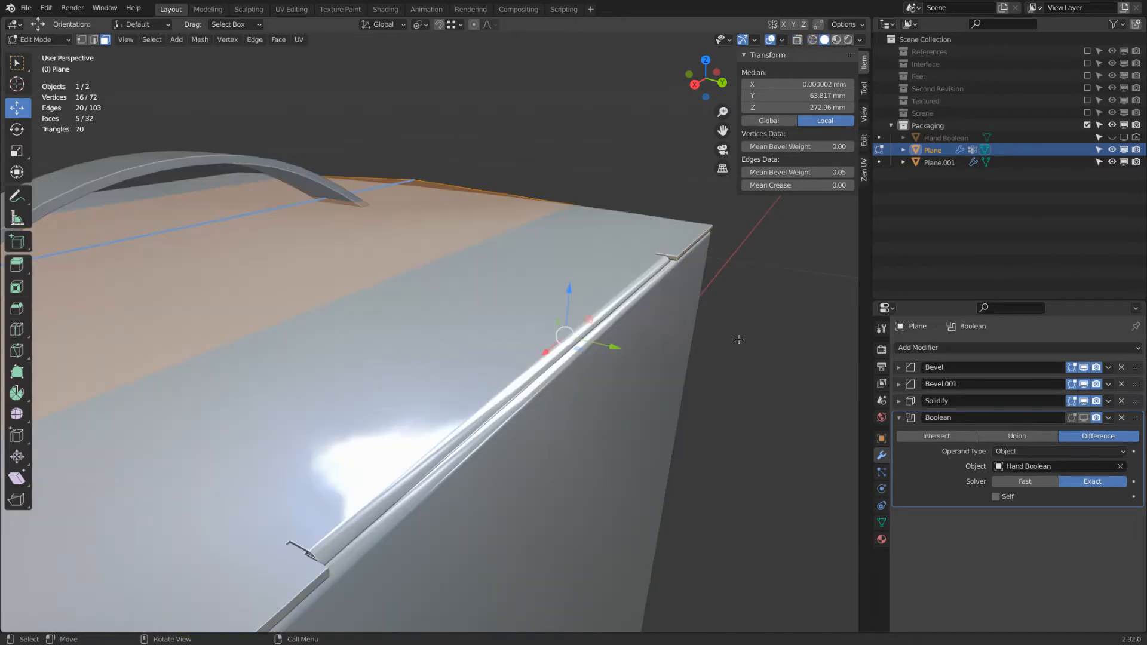
{"action": "middle_click_drag", "start_coordinate": [675, 332], "coordinate": [692, 320]}
{"action": "key", "text": "g"}
{"action": "key", "text": "z"}
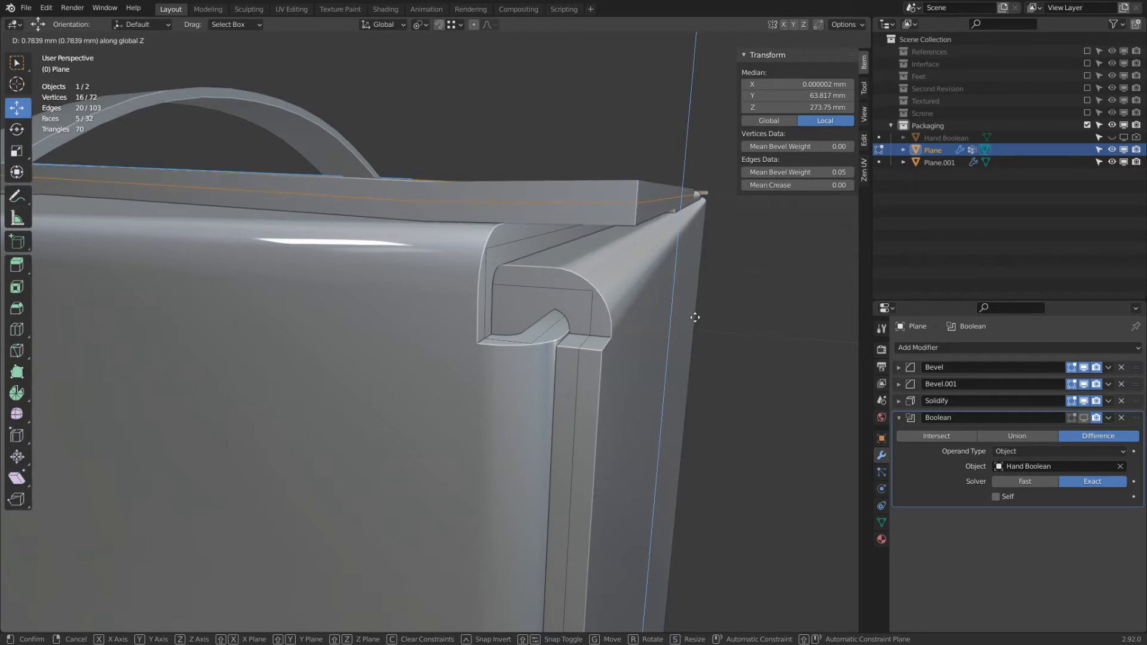
{"action": "left_click", "coordinate": [695, 317]}
{"action": "scroll", "coordinate": [573, 248], "scroll_direction": "down", "scroll_amount": 8}
{"action": "scroll", "coordinate": [564, 257], "scroll_direction": "up", "scroll_amount": 4}
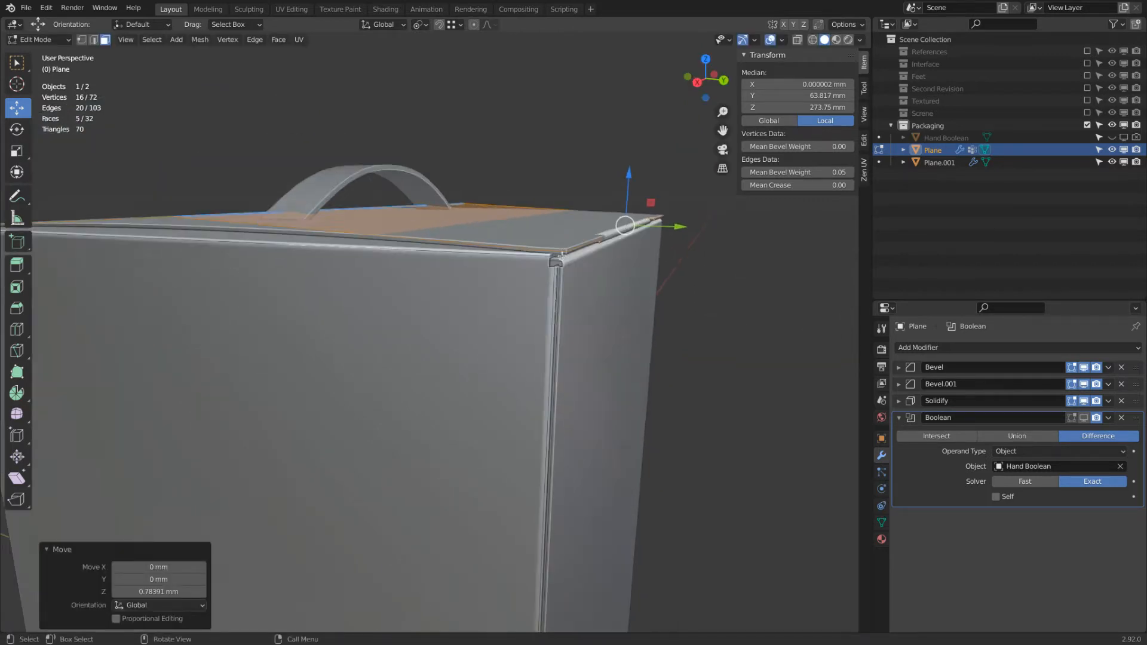
Leave Edit Mode, deselect everything and open the Solidify modifier's settings to check its thickness against the gaps between the lid layers
{"action": "key", "text": "Tab"}
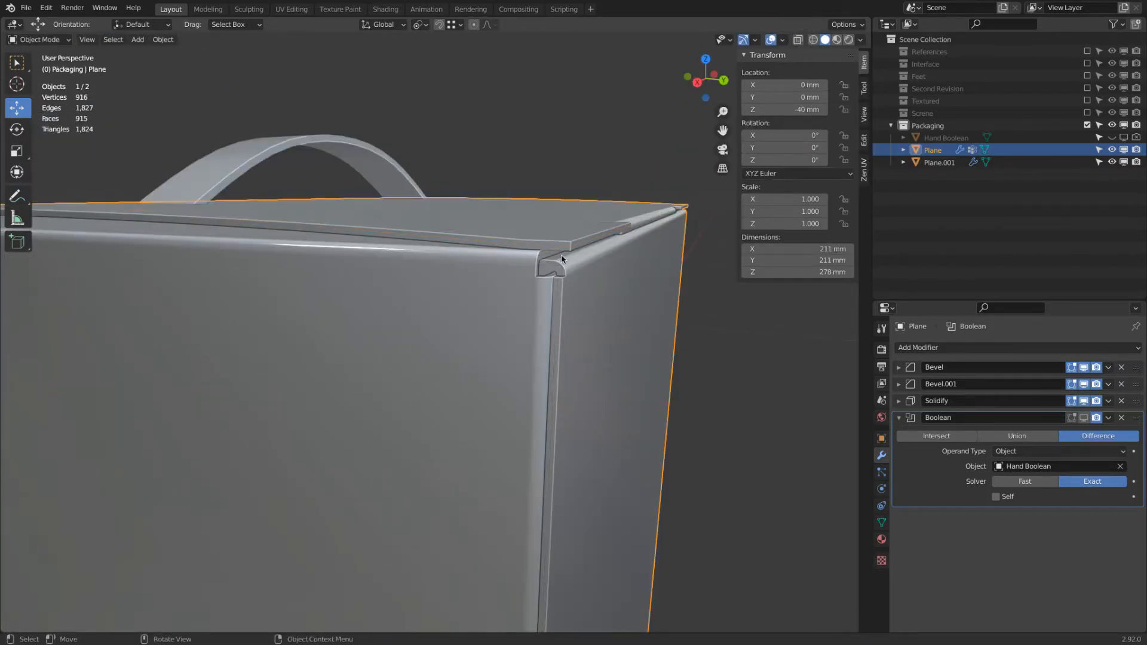
{"action": "scroll", "coordinate": [561, 259], "scroll_direction": "down", "scroll_amount": 5}
{"action": "middle_click_drag", "start_coordinate": [529, 238], "coordinate": [463, 254]}
{"action": "key", "text": "a"}
{"action": "key", "text": "a"}
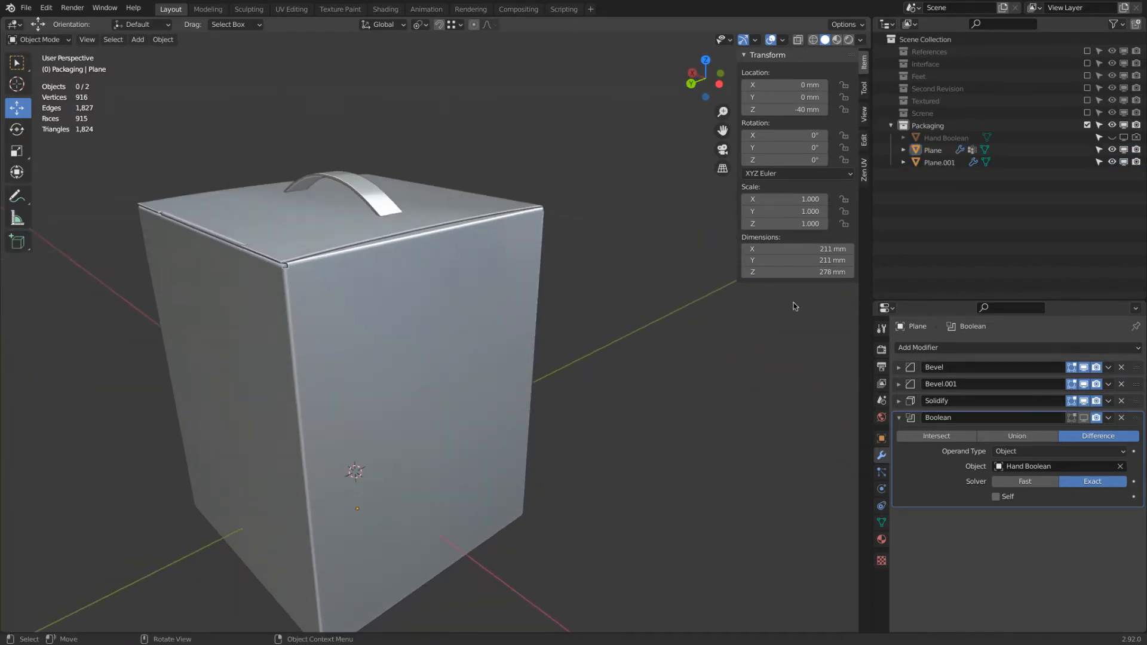
{"action": "left_click", "coordinate": [899, 401]}
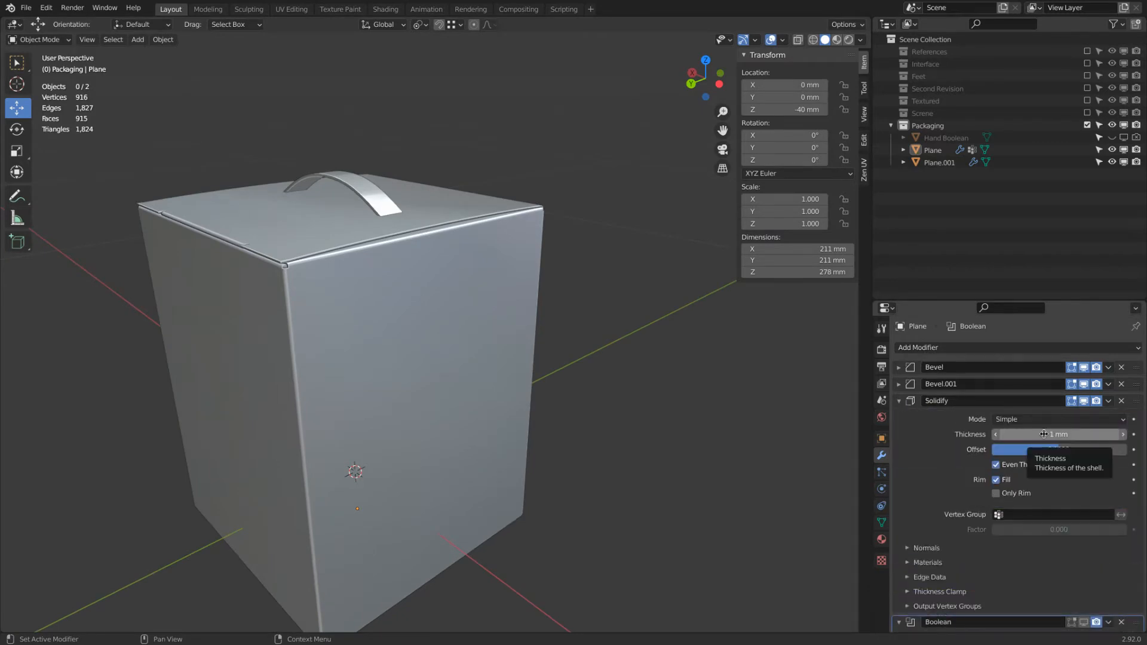
{"action": "middle_click_drag", "start_coordinate": [335, 274], "coordinate": [437, 283]}
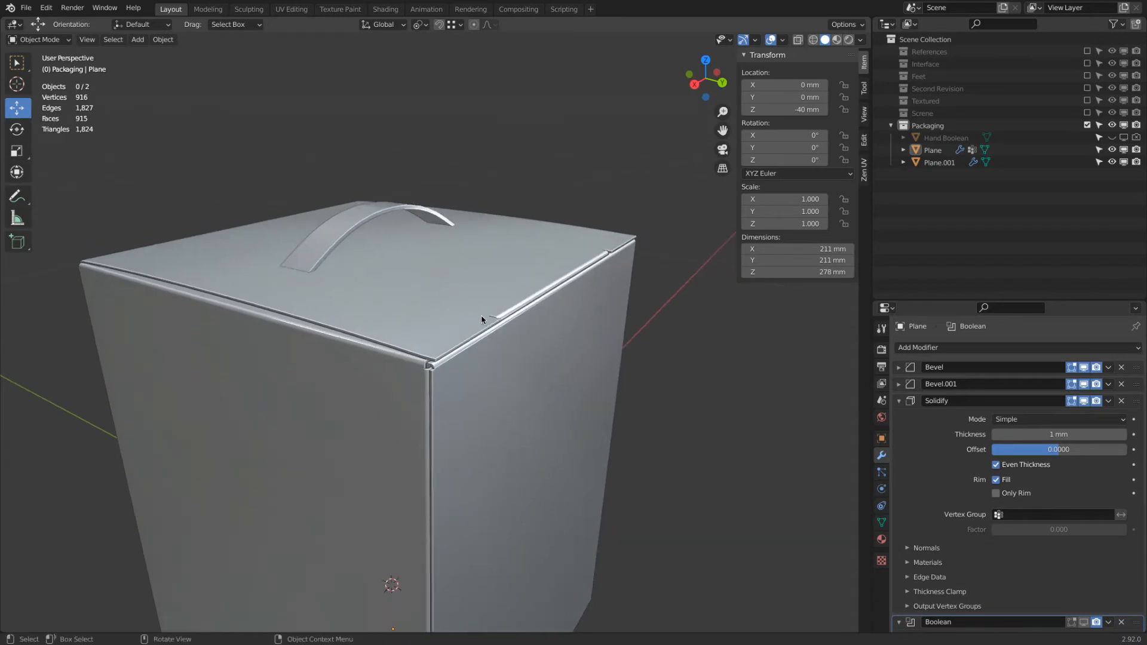
{"action": "scroll", "coordinate": [528, 305], "scroll_direction": "up", "scroll_amount": 2}
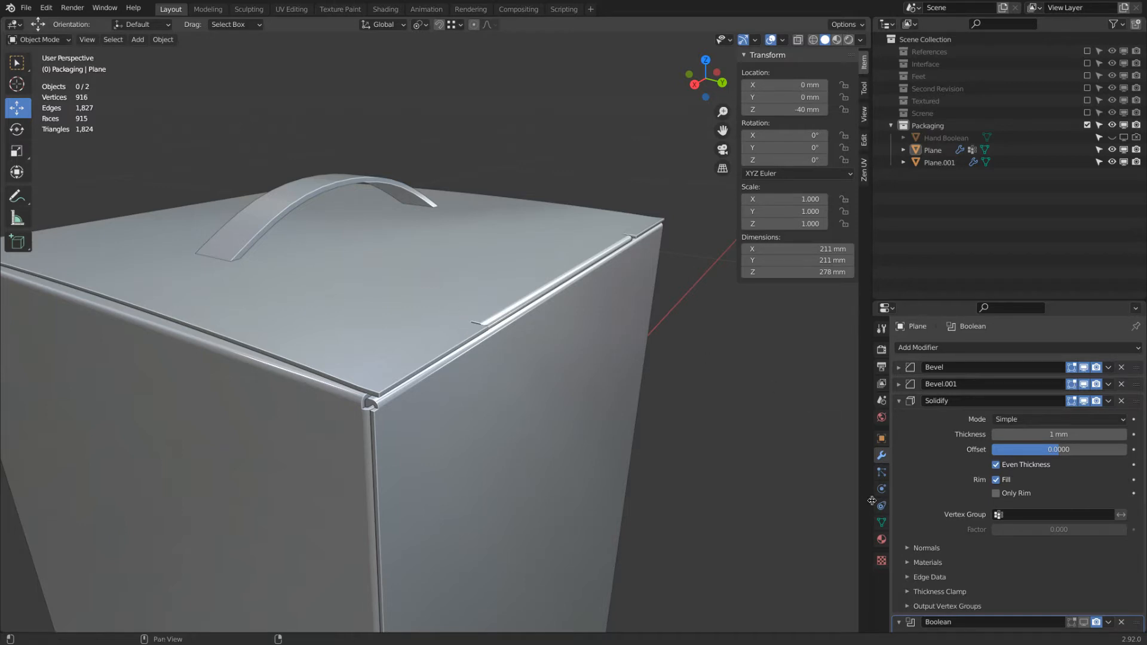
Select the box object and enter Edit Mode
{"action": "left_click", "coordinate": [456, 341]}
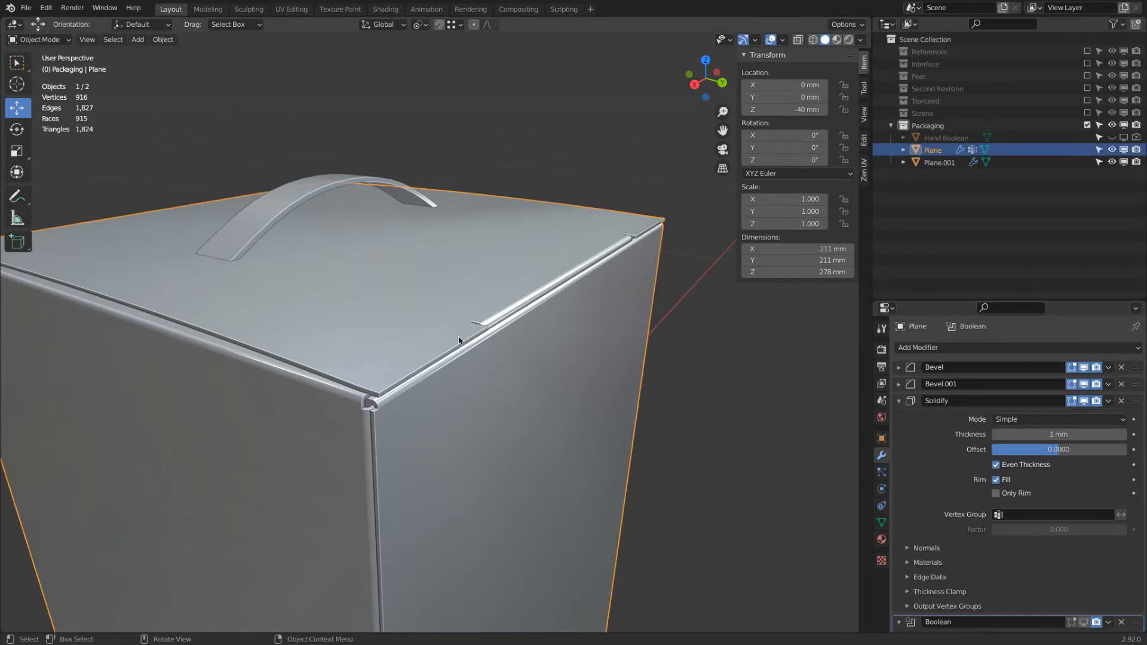
{"action": "scroll", "coordinate": [449, 340], "scroll_direction": "up", "scroll_amount": 2}
{"action": "key", "text": "Tab"}
{"action": "left_click", "coordinate": [359, 408]}
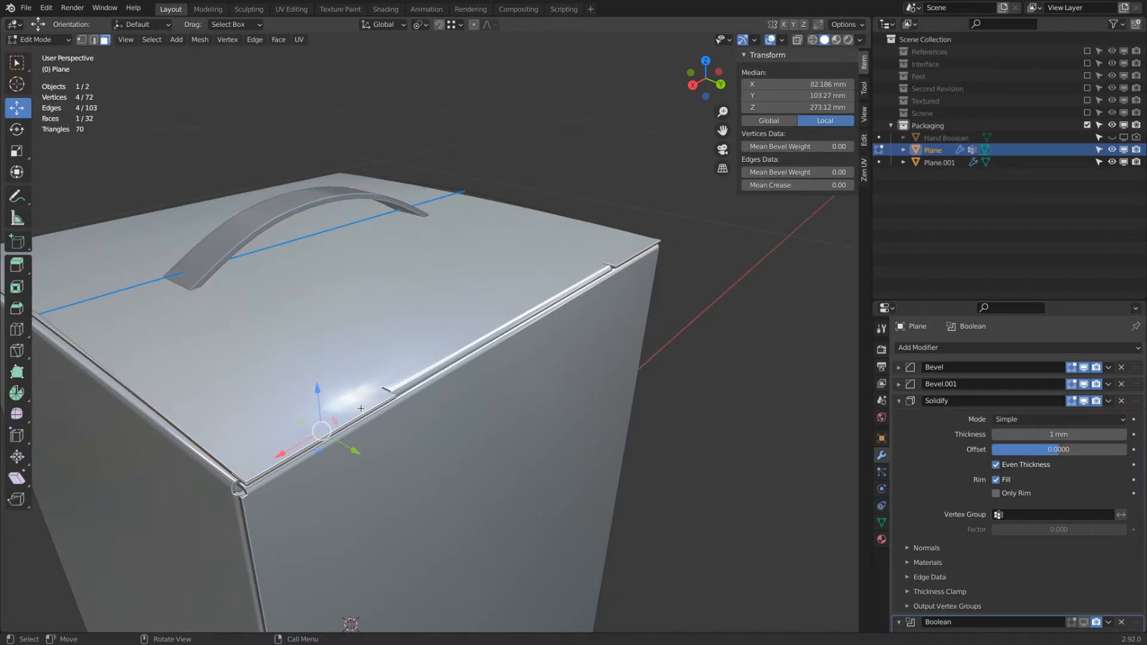
{"action": "key", "text": "h"}
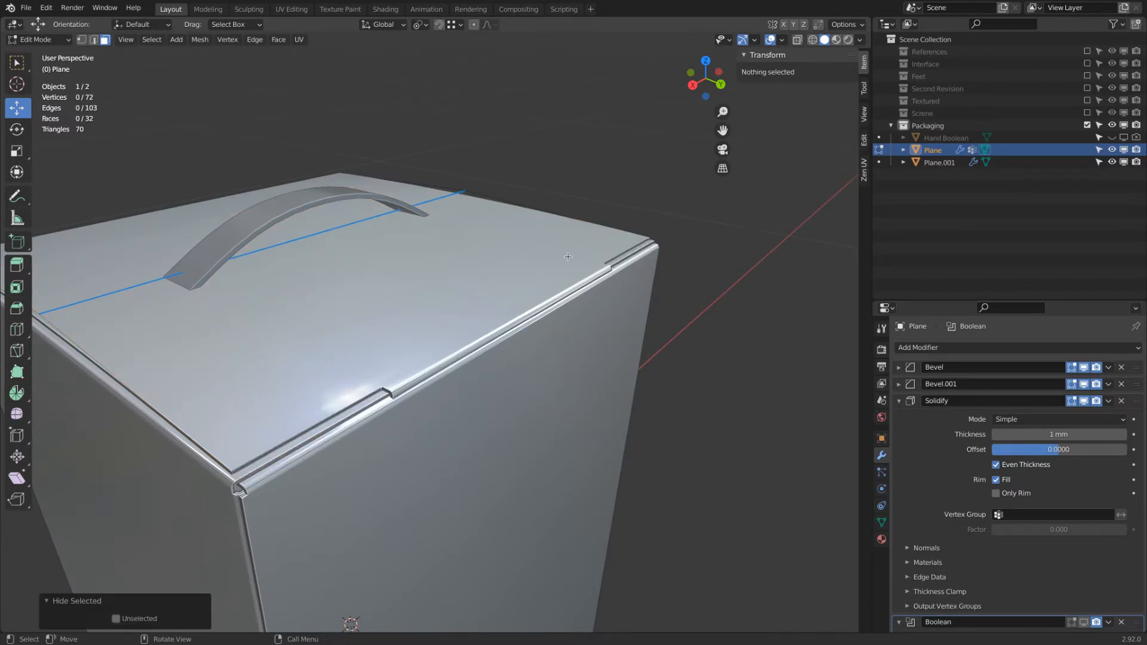
{"action": "key", "text": "ctrl+z"}
{"action": "key", "text": "ctrl+z"}
Hide the raised lid faces, the strip along the front edge and both halves of the additional top flap
{"action": "key", "text": "h"}
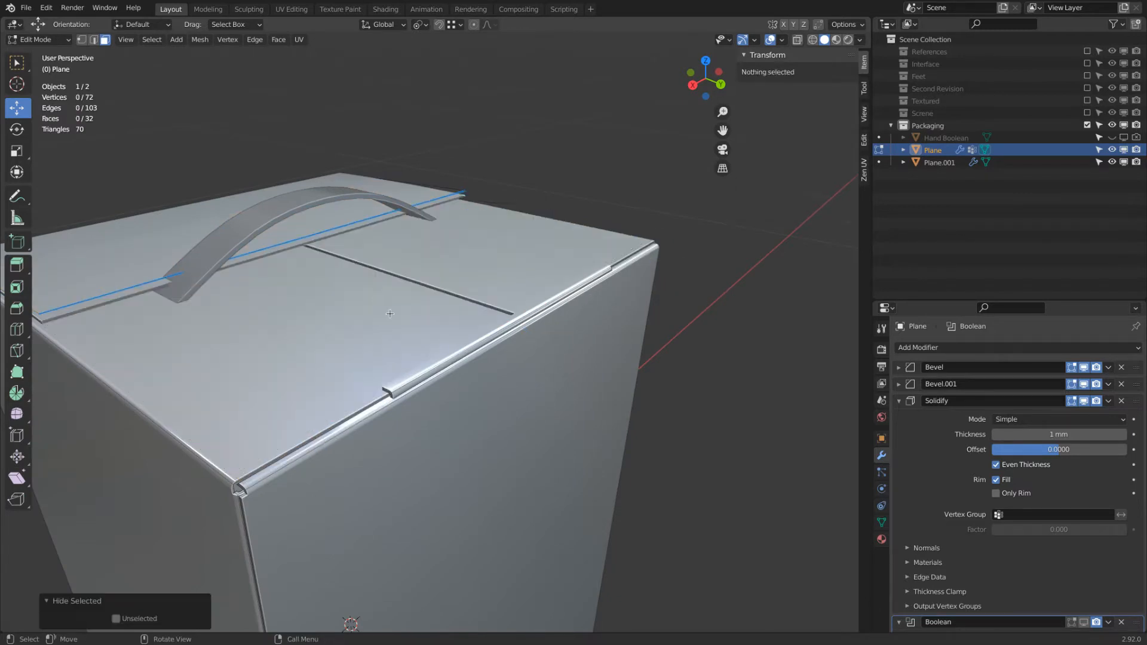
{"action": "left_click", "coordinate": [429, 364]}
{"action": "key", "text": "h"}
{"action": "scroll", "coordinate": [391, 404], "scroll_direction": "up", "scroll_amount": 2}
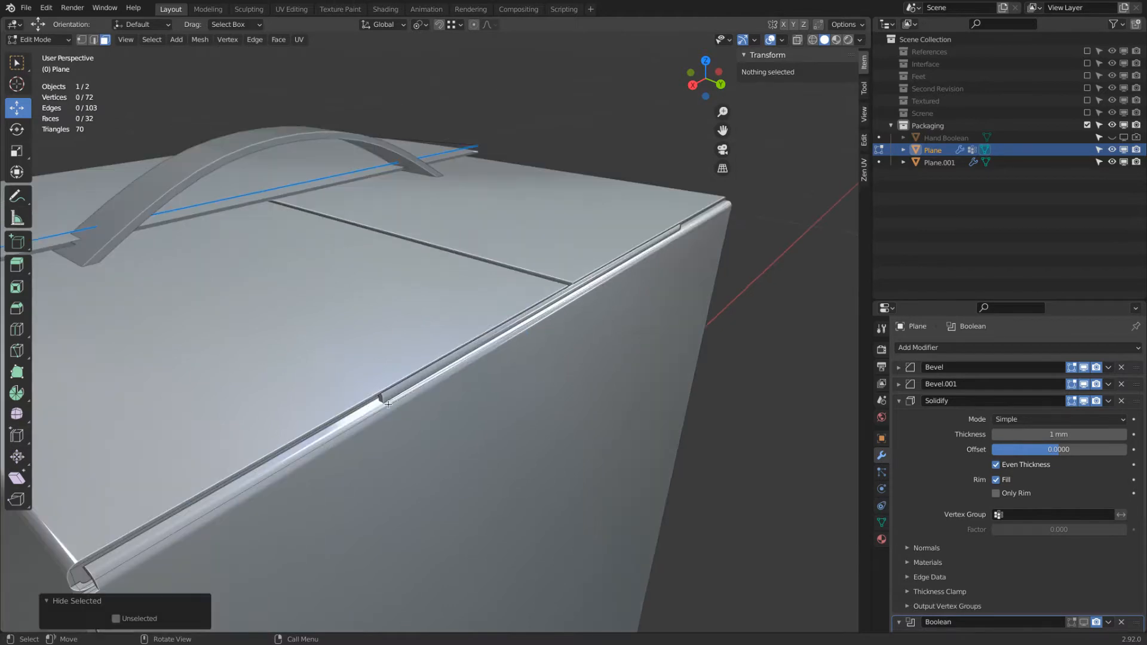
{"action": "scroll", "coordinate": [468, 350], "scroll_direction": "down", "scroll_amount": 5}
{"action": "left_click", "coordinate": [346, 332]}
{"action": "key", "text": "h"}
{"action": "left_click", "coordinate": [495, 288]}
{"action": "key", "text": "h"}
Examine the remaining top panels and the box's upper corner in wireframe and solid shading
{"action": "scroll", "coordinate": [496, 288], "scroll_direction": "up", "scroll_amount": 3}
{"action": "mouse_move", "coordinate": [496, 289]}
{"action": "middle_mouse_down"}
{"action": "mouse_move", "coordinate": [556, 297]}
{"action": "mouse_move", "coordinate": [492, 289]}
{"action": "middle_mouse_up"}
{"action": "key", "text": "z"}
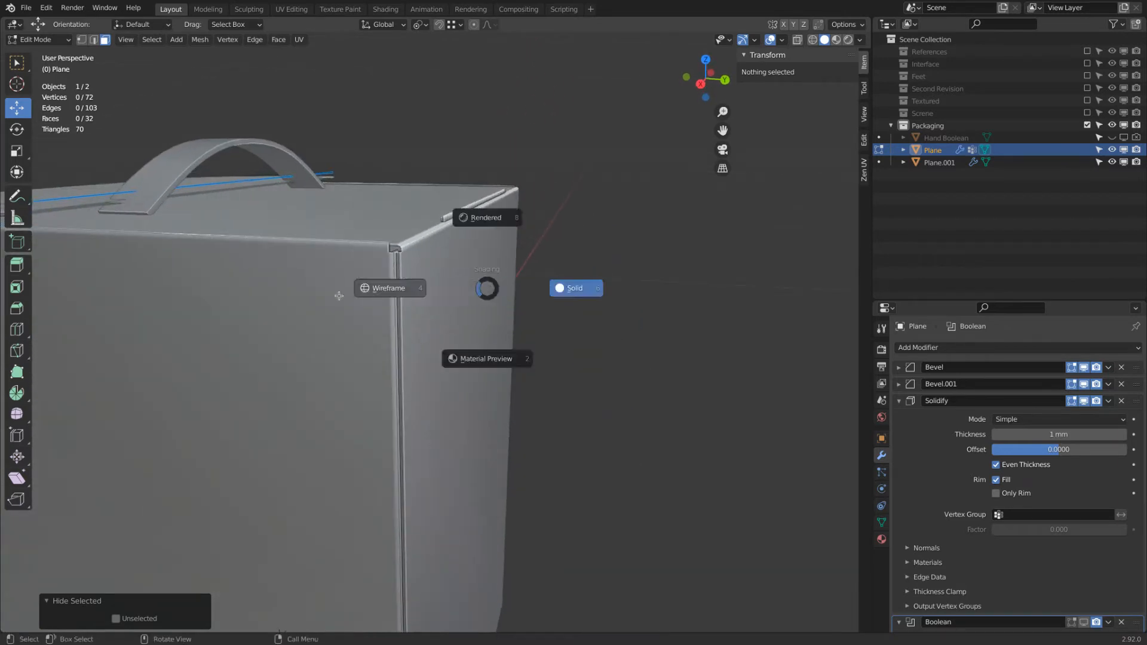
{"action": "left_click", "coordinate": [395, 293]}
{"action": "middle_click_drag", "start_coordinate": [435, 251], "coordinate": [384, 299]}
{"action": "key", "text": "z"}
{"action": "left_click", "coordinate": [603, 318]}
{"action": "middle_click_drag", "start_coordinate": [336, 328], "coordinate": [388, 305]}
{"action": "scroll", "coordinate": [567, 289], "scroll_direction": "up", "scroll_amount": 1}
{"action": "middle_click_drag", "start_coordinate": [567, 289], "coordinate": [403, 330]}
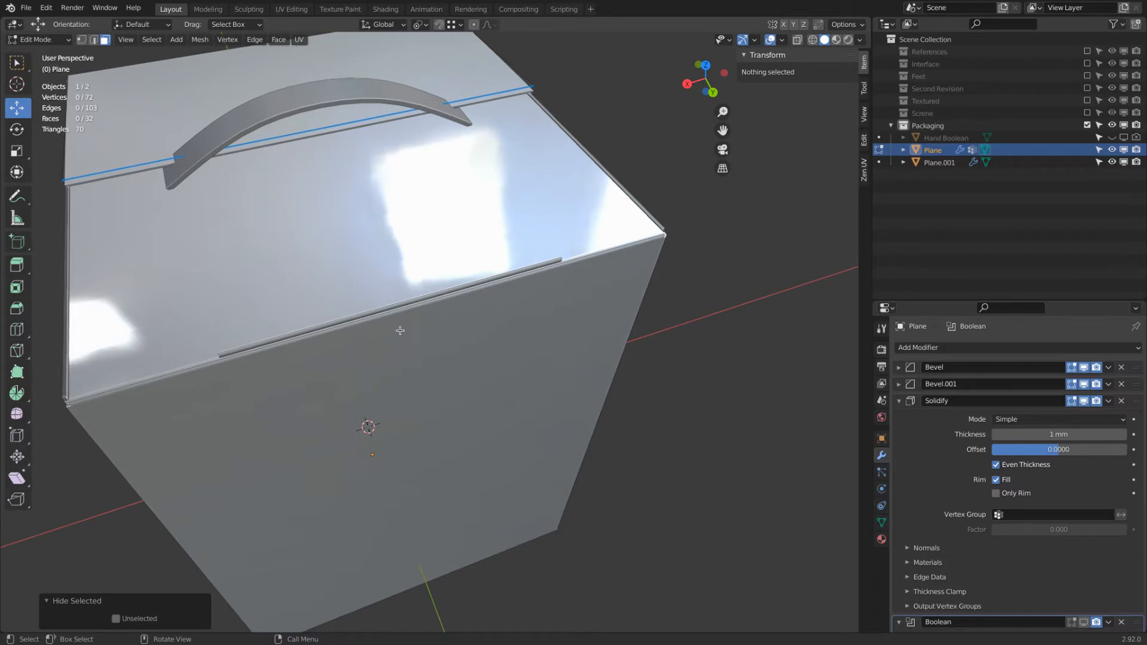
{"action": "left_click", "coordinate": [94, 40]}
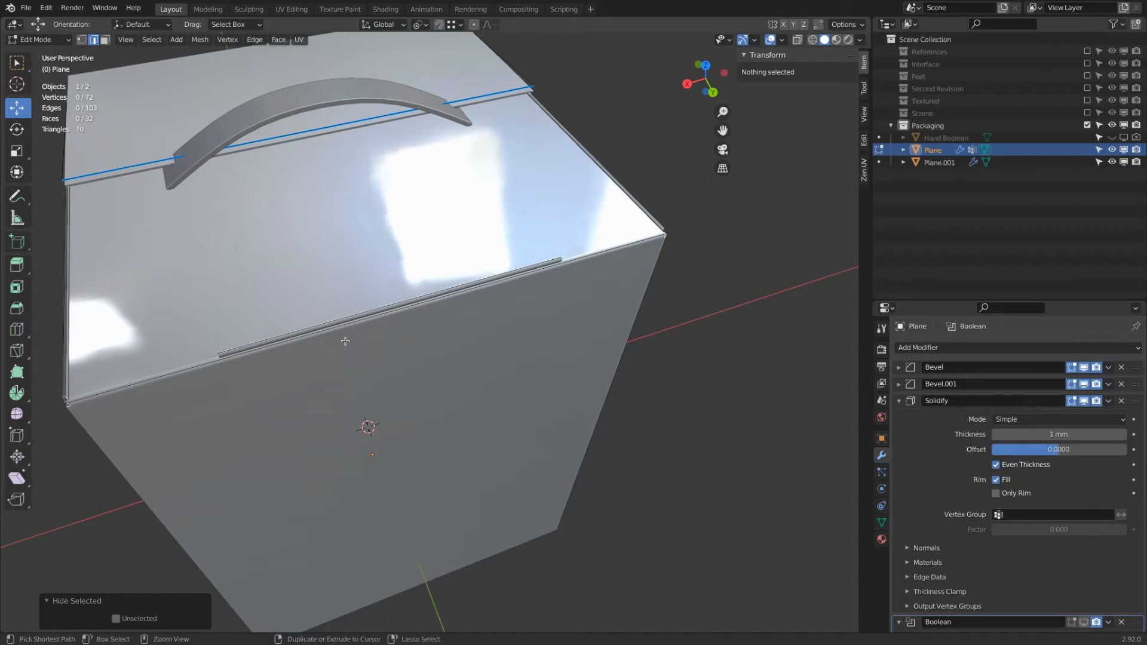
{"action": "key", "text": "ctrl+r"}
{"action": "scroll", "coordinate": [357, 323], "scroll_direction": "up", "scroll_amount": 1}
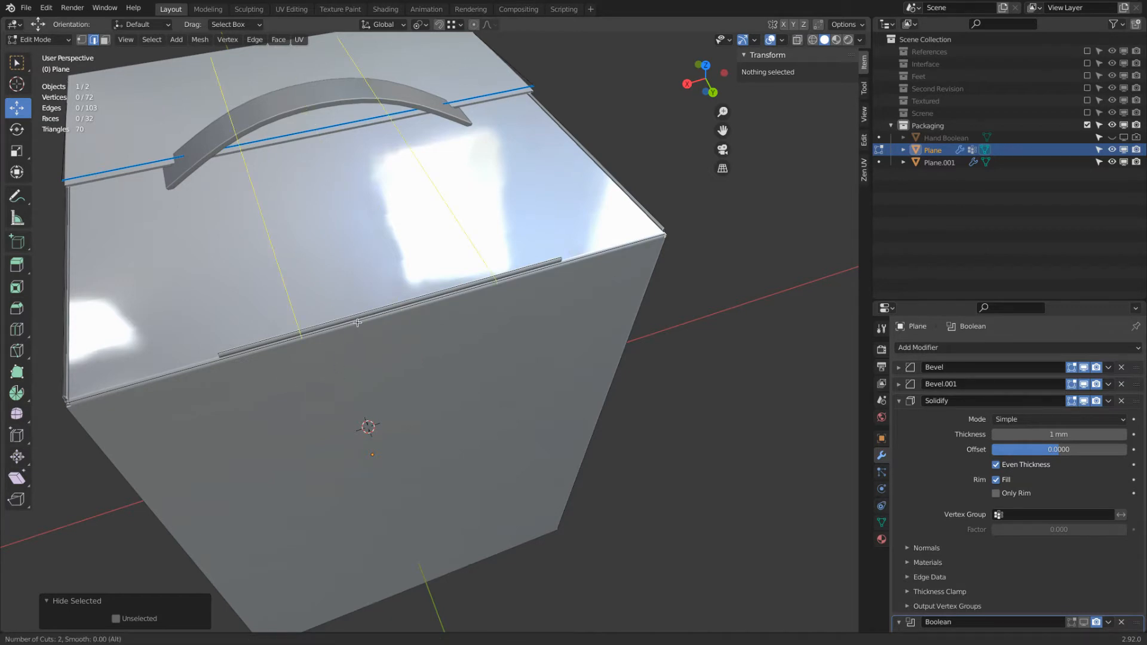
{"action": "right_click", "coordinate": [358, 322]}
{"action": "middle_click_drag", "start_coordinate": [398, 443], "coordinate": [377, 269]}
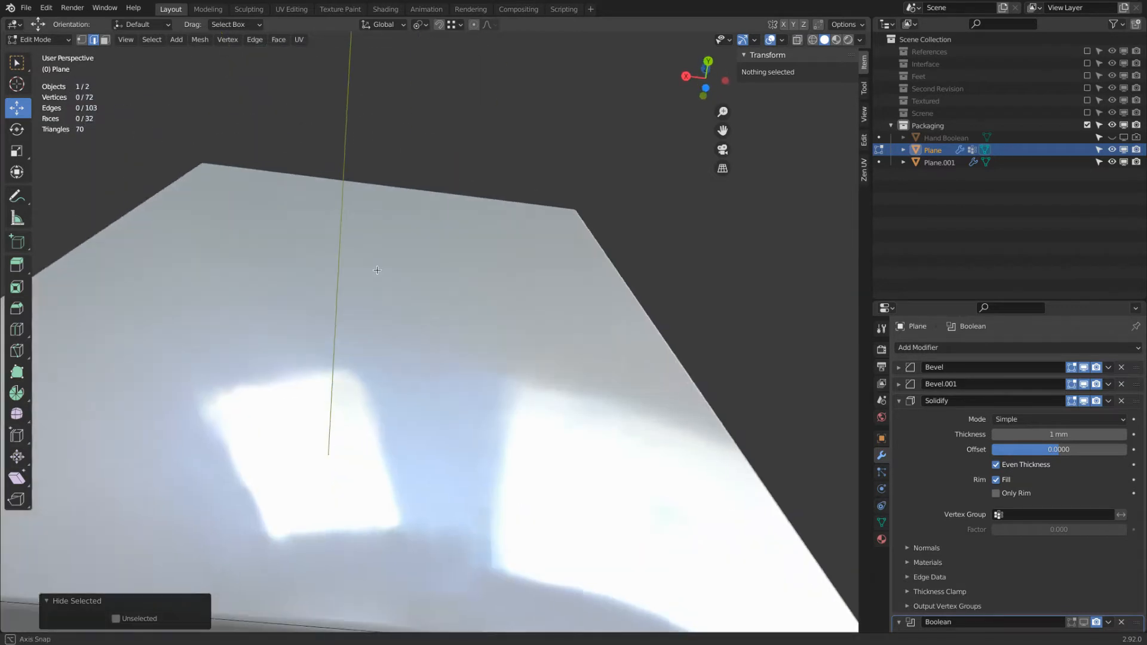
{"action": "scroll", "coordinate": [376, 275], "scroll_direction": "down", "scroll_amount": 3}
{"action": "key", "text": "ctrl+r"}
{"action": "scroll", "coordinate": [358, 409], "scroll_direction": "up", "scroll_amount": 1}
{"action": "scroll", "coordinate": [358, 409], "scroll_direction": "down", "scroll_amount": 1}
{"action": "right_click", "coordinate": [359, 404]}
{"action": "middle_click_drag", "start_coordinate": [328, 304], "coordinate": [388, 390]}
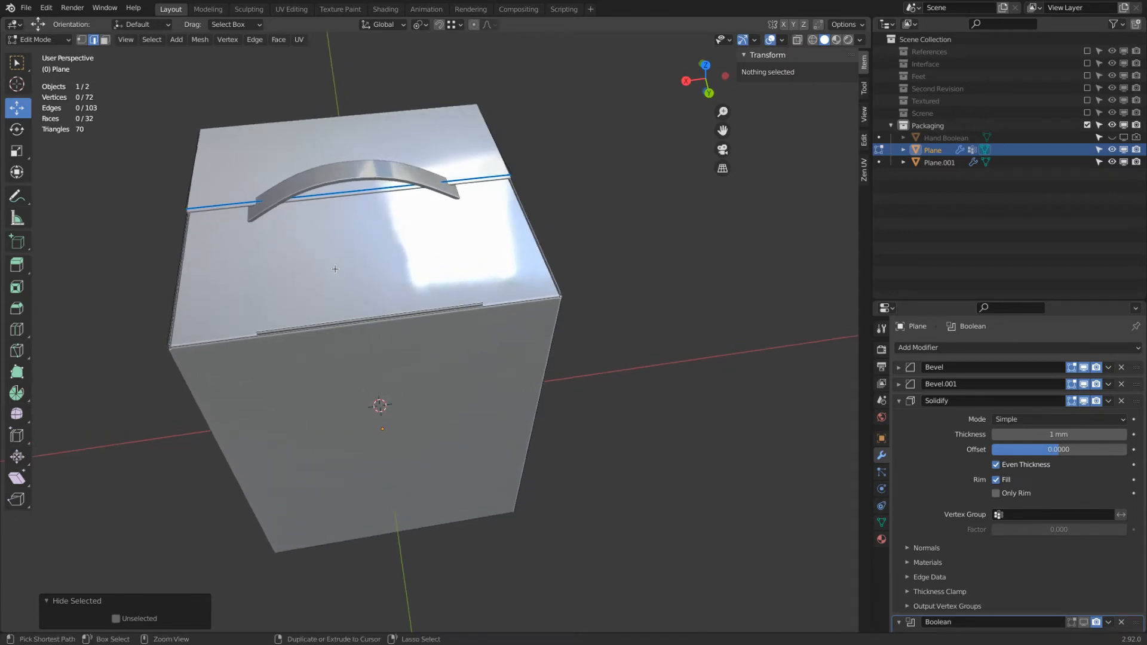
Add two evenly spaced loop cuts across the remaining top panels, running front to back, without sliding them
{"action": "key", "text": "ctrl+r"}
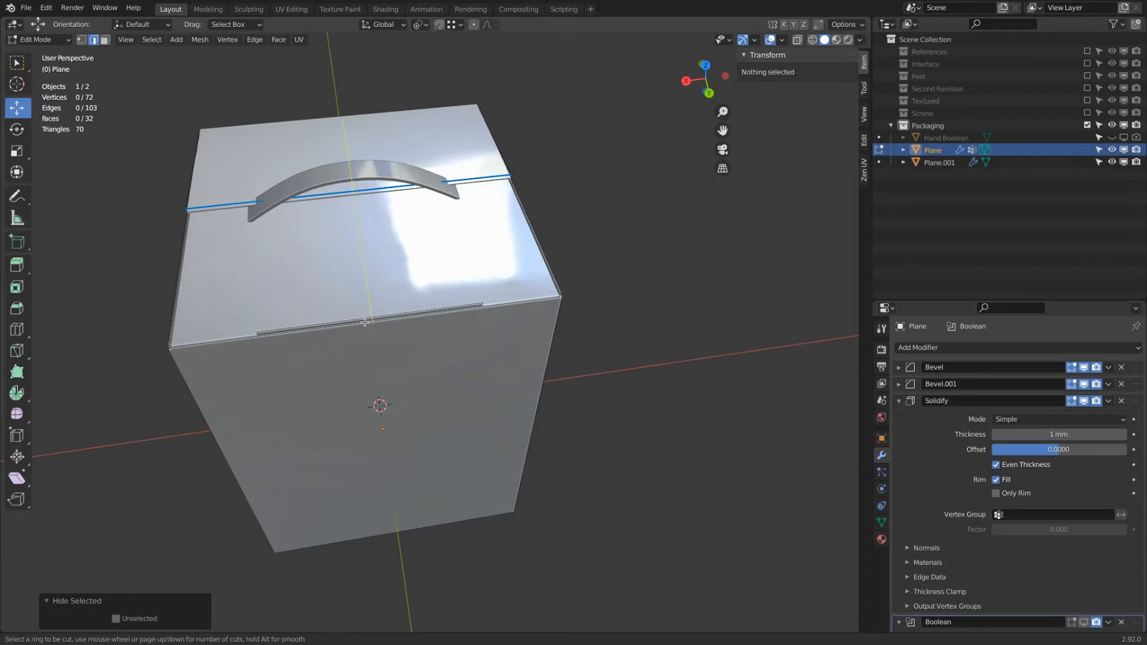
{"action": "middle_click_drag", "start_coordinate": [372, 305], "coordinate": [331, 326]}
{"action": "scroll", "coordinate": [327, 330], "scroll_direction": "up", "scroll_amount": 1}
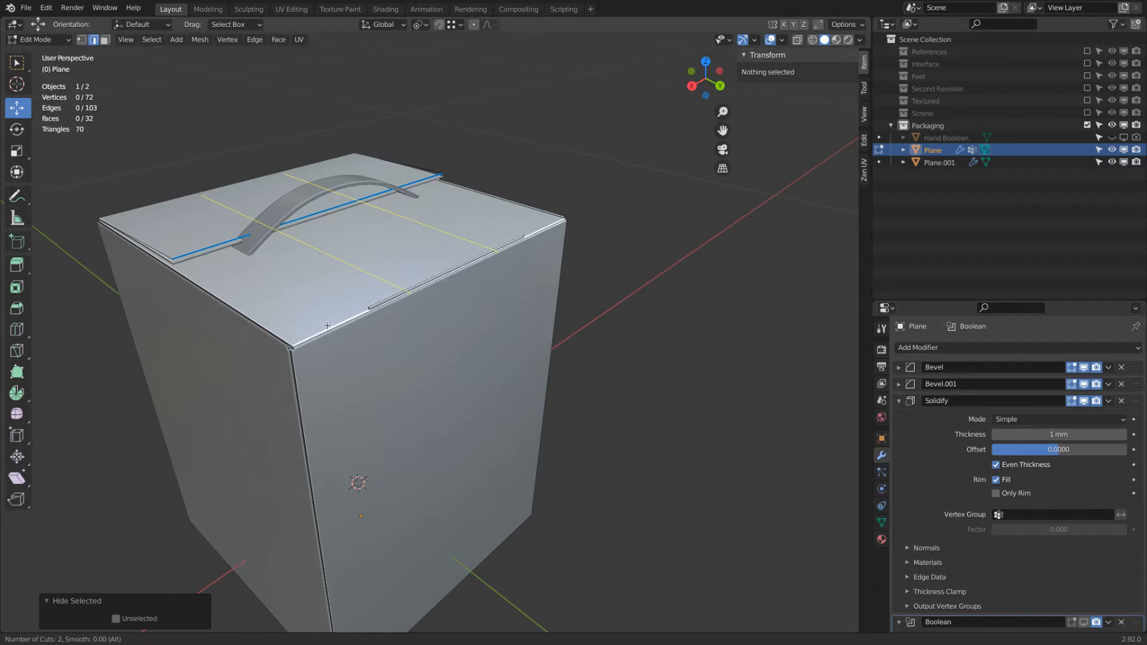
{"action": "left_click", "coordinate": [327, 325]}
{"action": "right_click", "coordinate": [327, 325]}
In wireframe shading, scale the two new loop cuts apart along X by about 1.735
{"action": "middle_click_drag", "start_coordinate": [326, 325], "coordinate": [495, 303]}
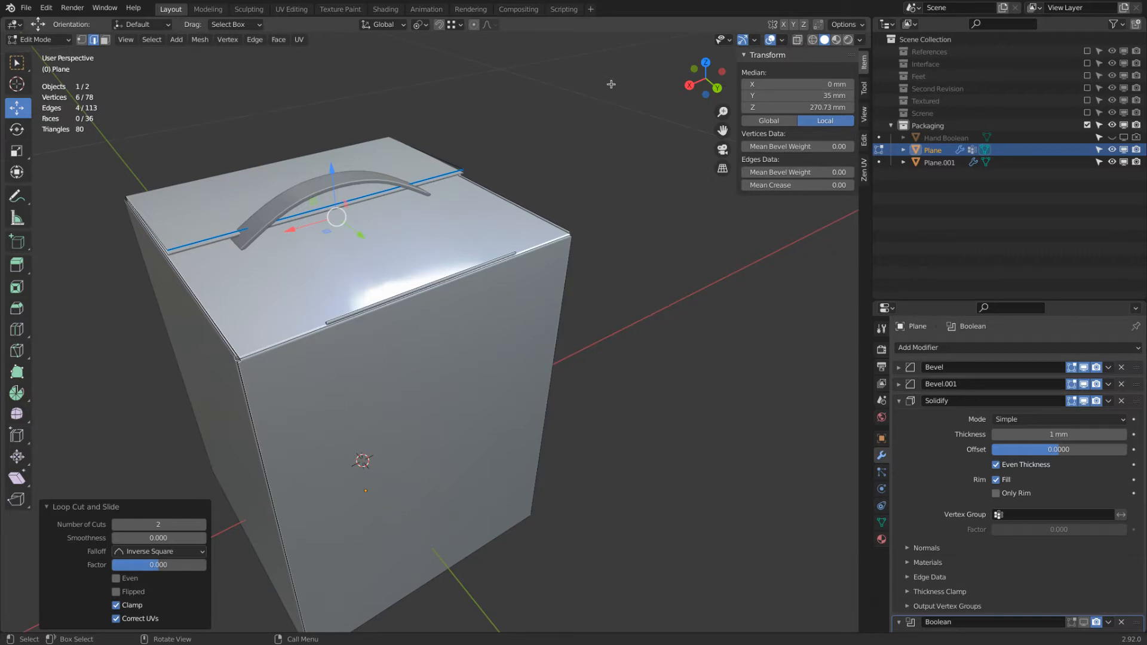
{"action": "left_click", "coordinate": [812, 39]}
{"action": "mouse_move", "coordinate": [585, 215]}
{"action": "middle_mouse_down"}
{"action": "mouse_move", "coordinate": [557, 239]}
{"action": "mouse_move", "coordinate": [538, 225]}
{"action": "middle_mouse_up"}
{"action": "key", "text": "s"}
{"action": "key", "text": "x"}
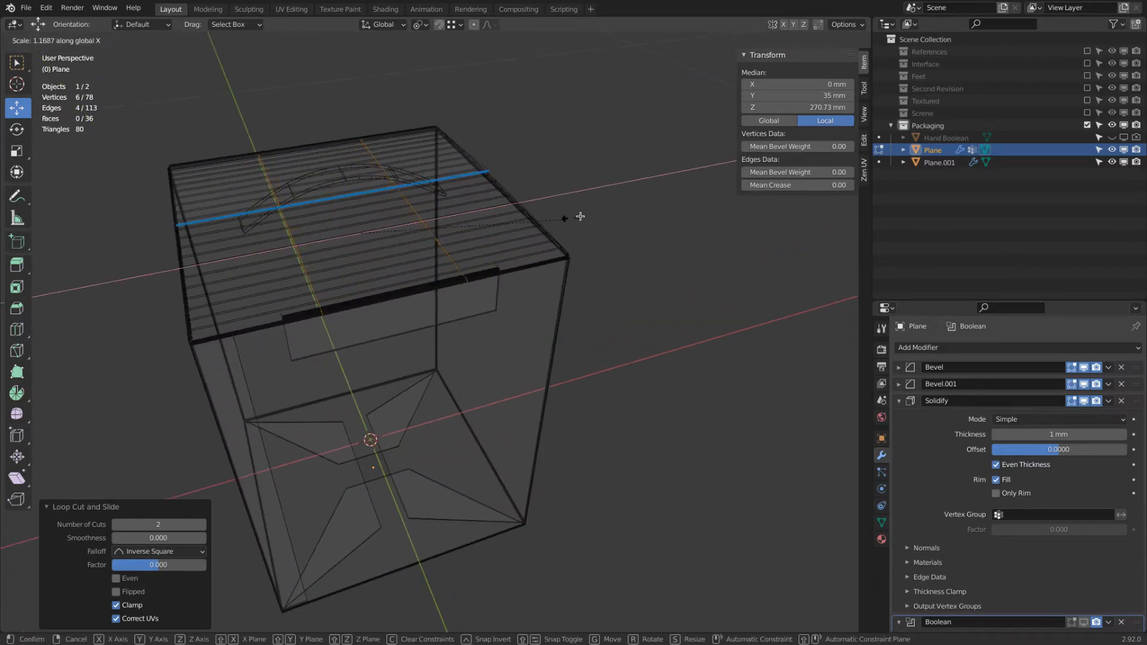
{"action": "left_click", "coordinate": [668, 192]}
{"action": "scroll", "coordinate": [594, 215], "scroll_direction": "up", "scroll_amount": 8}
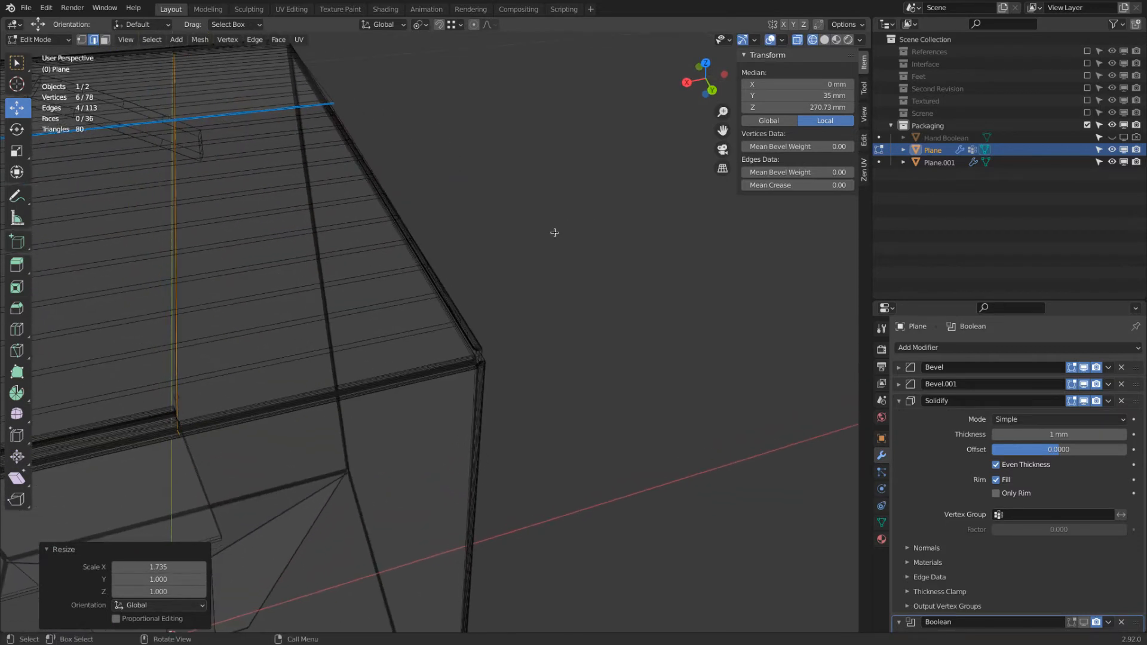
Fine-tune the loop cuts' X spacing with small scalings of 1.003 and 1.004 to align them with the front flap's ends
{"action": "key", "text": "s"}
{"action": "key", "text": "x"}
{"action": "left_click", "coordinate": [376, 242]}
{"action": "key", "text": "s"}
{"action": "key", "text": "x"}
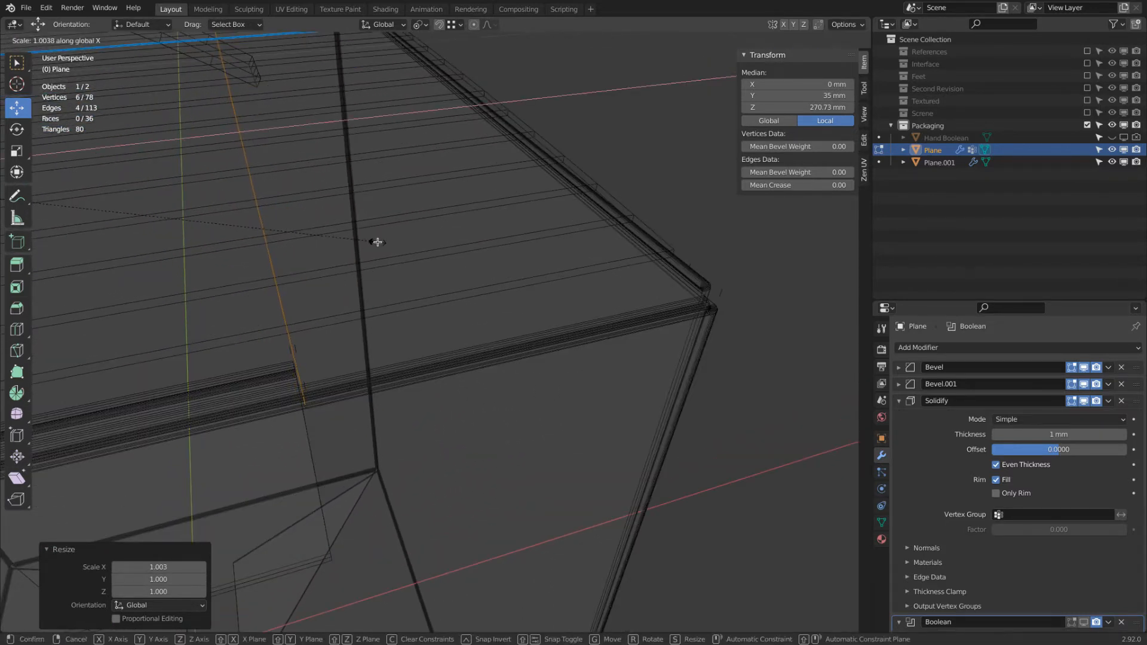
{"action": "left_click", "coordinate": [377, 242]}
{"action": "scroll", "coordinate": [376, 246], "scroll_direction": "down", "scroll_amount": 4}
{"action": "scroll", "coordinate": [417, 238], "scroll_direction": "up", "scroll_amount": 8}
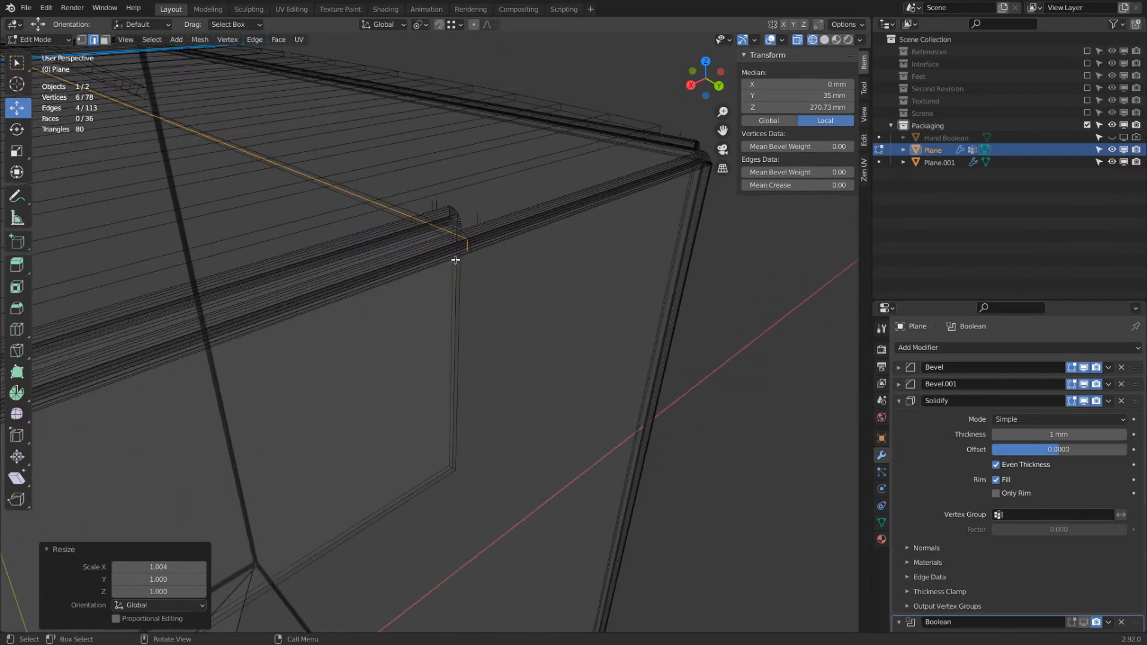
Select a bottom flap edge on the underside of the box and hide it
{"action": "scroll", "coordinate": [465, 328], "scroll_direction": "down", "scroll_amount": 7}
{"action": "left_click_drag", "start_coordinate": [460, 356], "coordinate": [468, 184], "text": "shift"}
{"action": "scroll", "coordinate": [467, 173], "scroll_direction": "down", "scroll_amount": 2}
{"action": "mouse_move", "coordinate": [467, 384]}
{"action": "middle_mouse_down"}
{"action": "mouse_move", "coordinate": [365, 439]}
{"action": "mouse_move", "coordinate": [306, 425]}
{"action": "mouse_move", "coordinate": [355, 352]}
{"action": "mouse_move", "coordinate": [356, 271]}
{"action": "mouse_move", "coordinate": [341, 320]}
{"action": "mouse_move", "coordinate": [374, 322]}
{"action": "mouse_move", "coordinate": [412, 365]}
{"action": "mouse_move", "coordinate": [573, 430]}
{"action": "middle_mouse_up"}
{"action": "key", "text": "shift+z"}
{"action": "left_click", "coordinate": [361, 442]}
{"action": "key", "text": "shift+z"}
{"action": "scroll", "coordinate": [356, 271], "scroll_direction": "up", "scroll_amount": 2}
{"action": "key", "text": "h"}
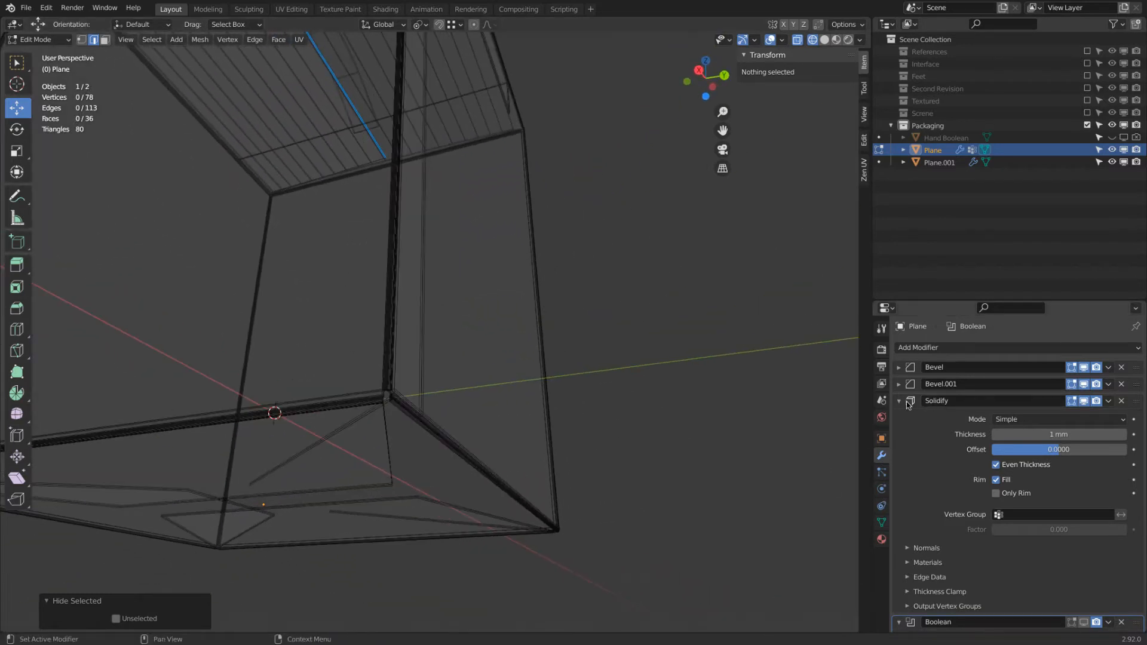
Turn off the Solidify modifier's viewport display and hide the outer bottom flap's edge below the front wall
{"action": "left_click", "coordinate": [1083, 402]}
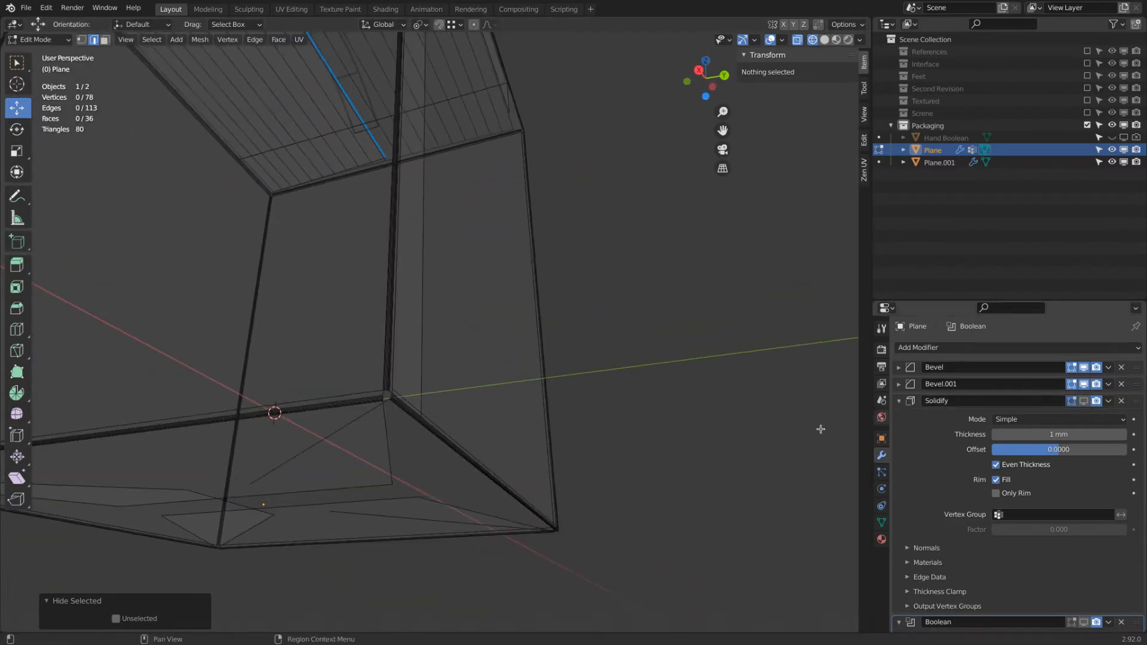
{"action": "left_click", "coordinate": [431, 435]}
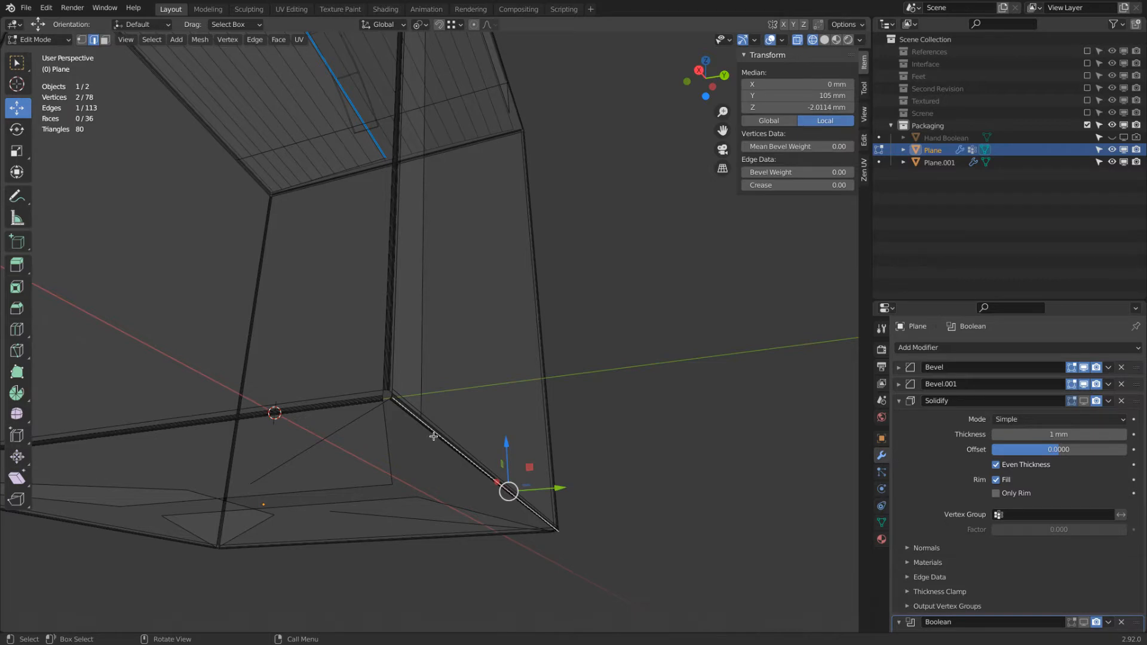
{"action": "key", "text": "h"}
{"action": "middle_click_drag", "start_coordinate": [435, 430], "coordinate": [420, 438]}
{"action": "key", "text": "shift+z"}
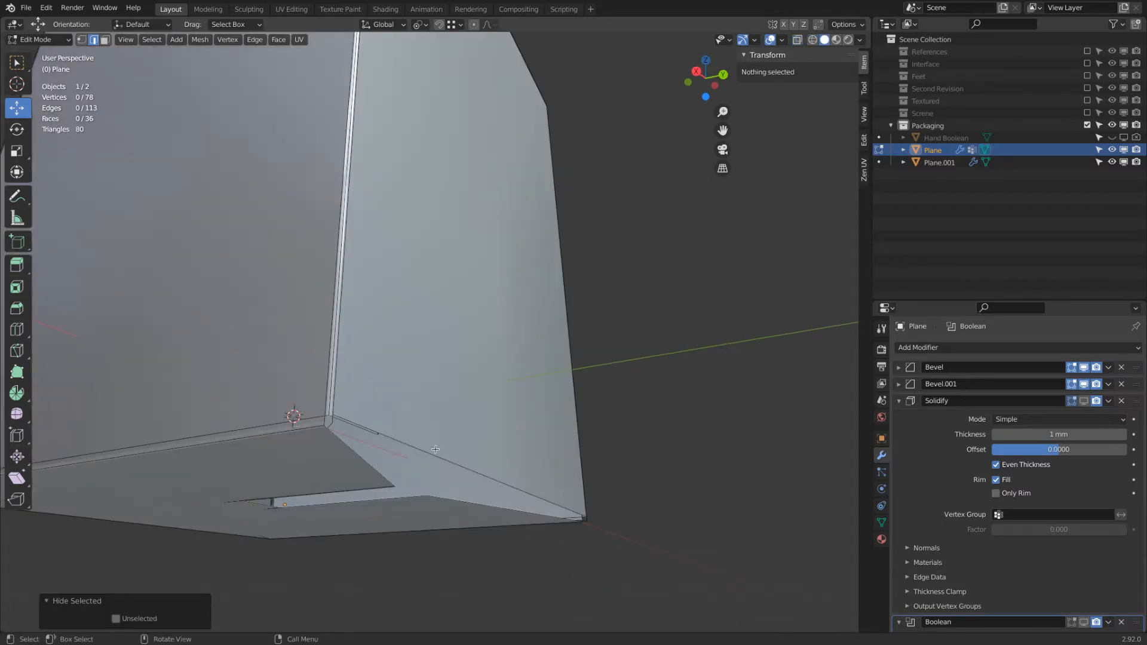
{"action": "left_click", "coordinate": [477, 453]}
{"action": "middle_click_drag", "start_coordinate": [496, 361], "coordinate": [532, 215]}
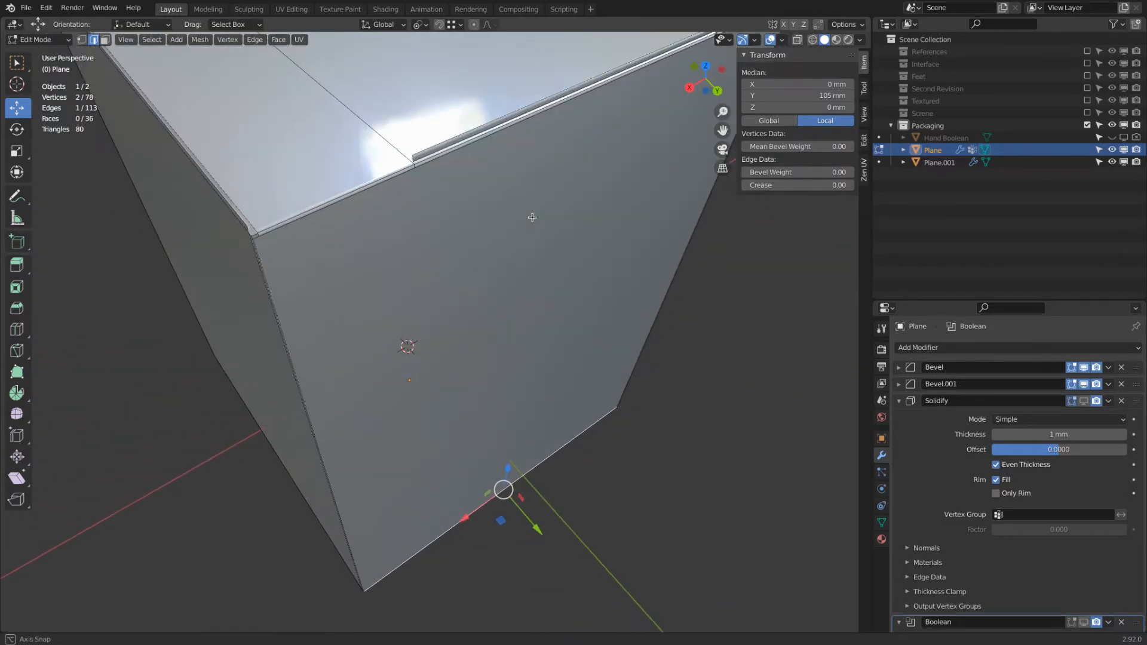
{"action": "middle_click_drag", "start_coordinate": [664, 70], "coordinate": [504, 173]}
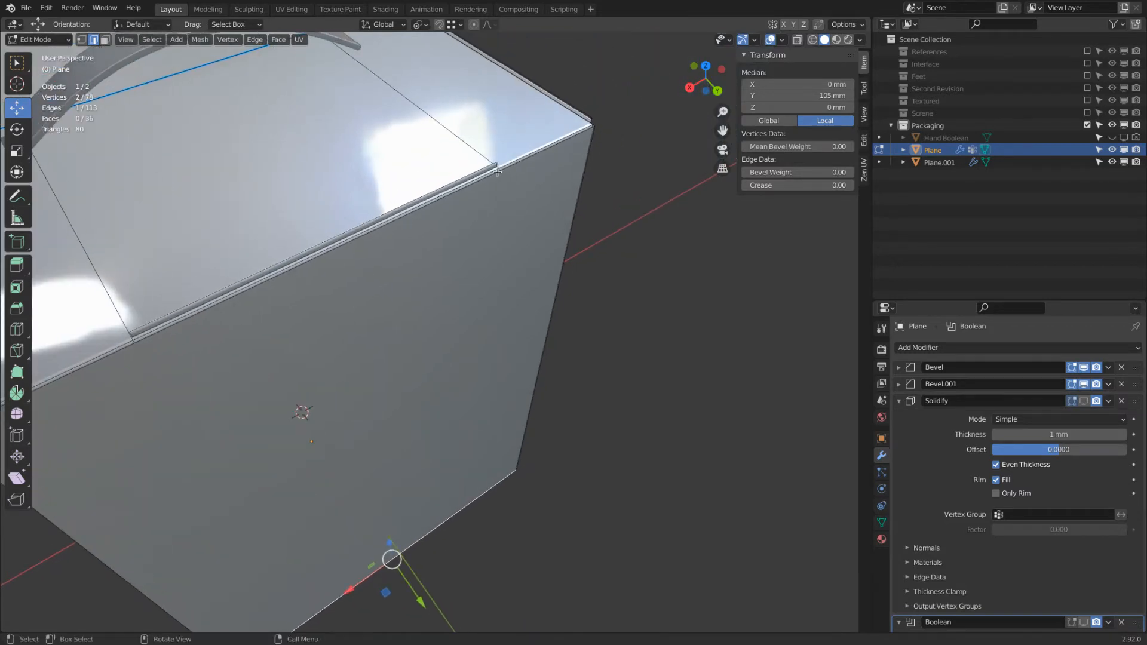
{"action": "middle_click_drag", "start_coordinate": [323, 234], "coordinate": [369, 216]}
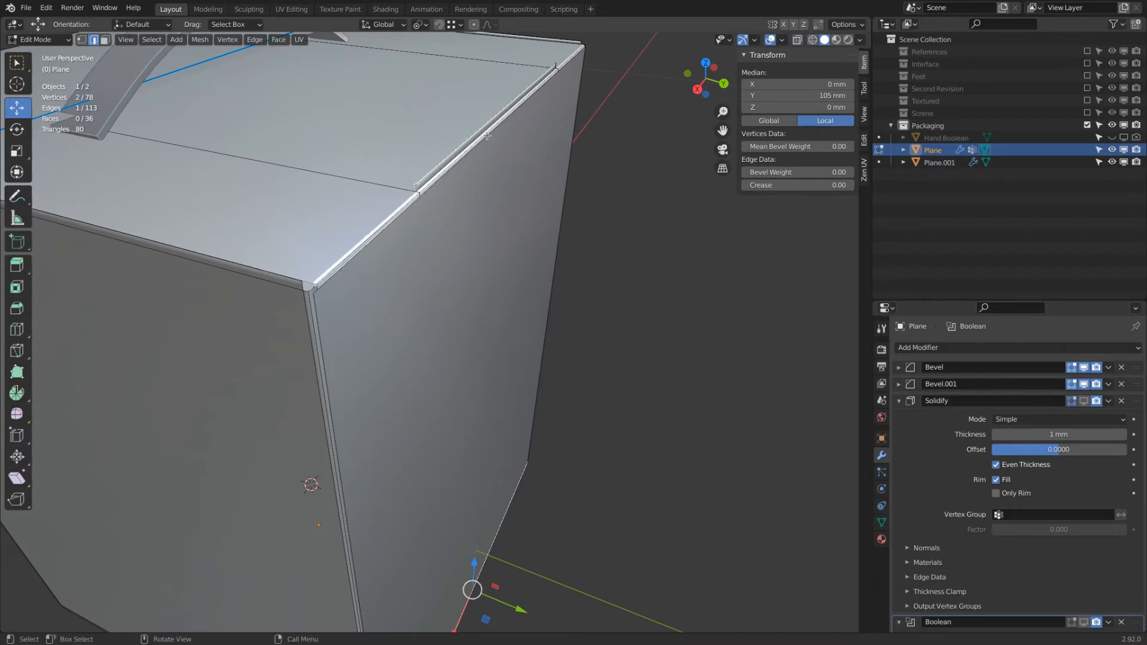
{"action": "middle_click_drag", "start_coordinate": [428, 203], "coordinate": [420, 202]}
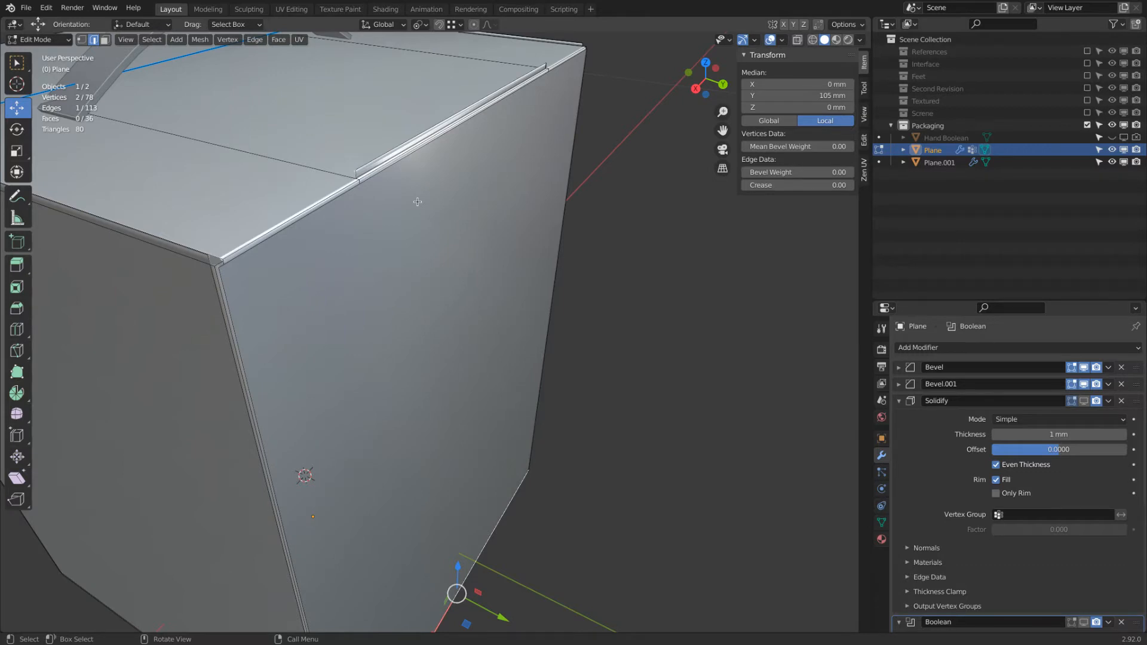
{"action": "middle_click_drag", "start_coordinate": [418, 201], "coordinate": [415, 197]}
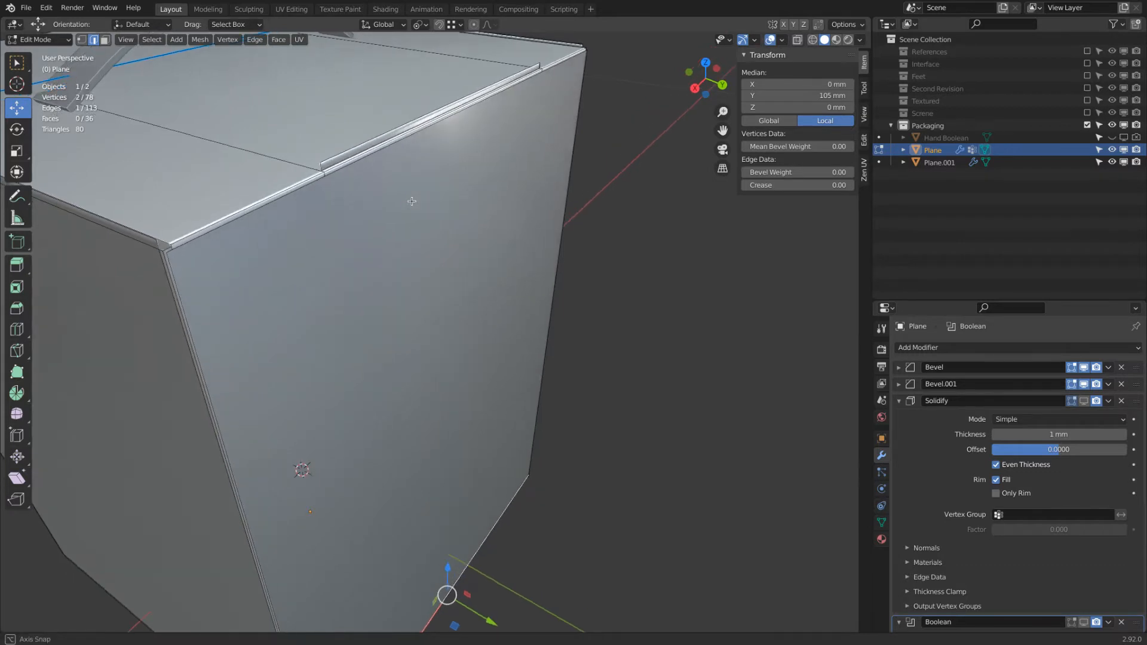
{"action": "key", "text": "ctrl+r"}
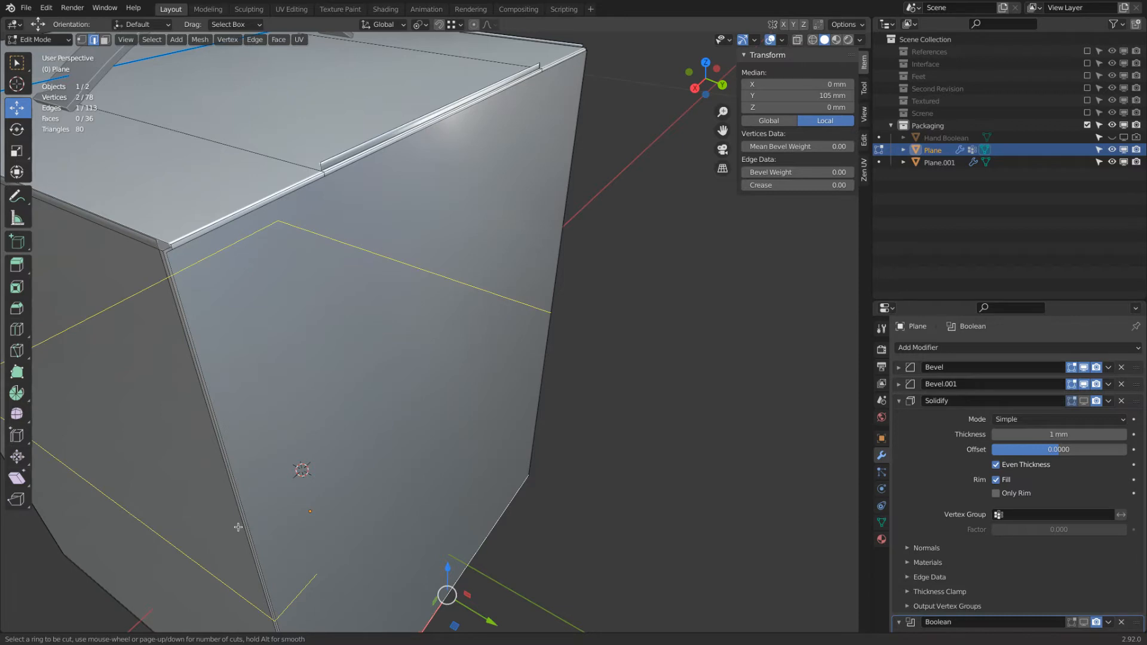
{"action": "right_click", "coordinate": [360, 458]}
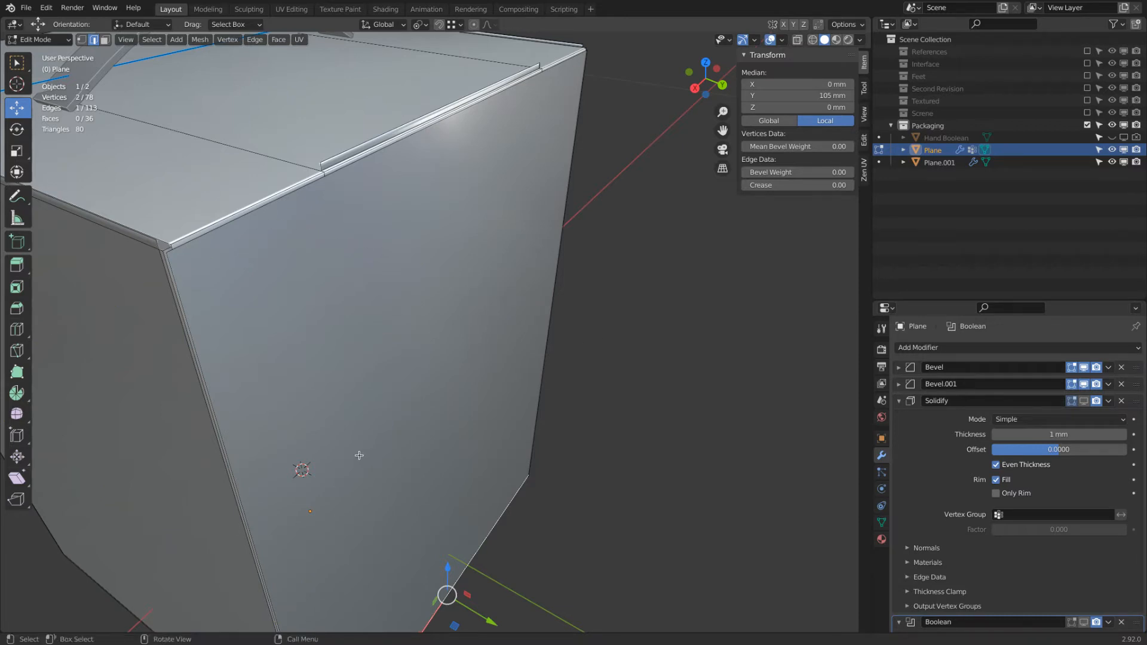
Knife a horizontal edge across the front wall, snapping to the midpoints of its two vertical side edges
{"action": "middle_click_drag", "start_coordinate": [359, 457], "coordinate": [350, 433]}
{"action": "left_click", "coordinate": [294, 319]}
{"action": "scroll", "coordinate": [296, 317], "scroll_direction": "down", "scroll_amount": 1}
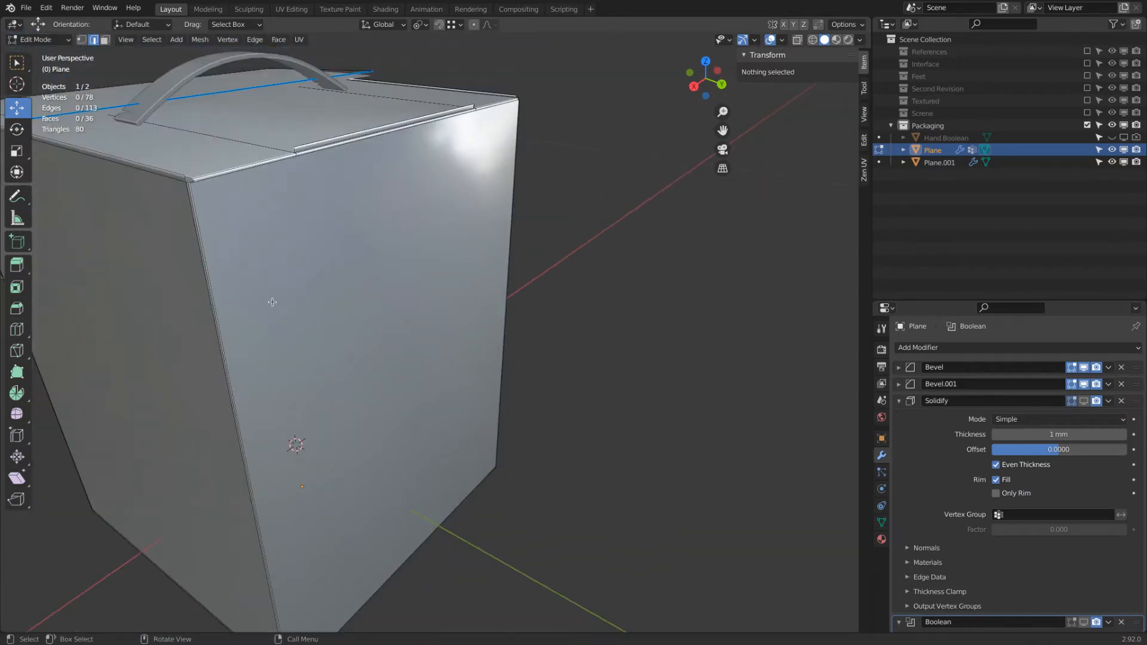
{"action": "left_click", "coordinate": [209, 235]}
{"action": "middle_click_drag", "start_coordinate": [208, 235], "coordinate": [384, 236]}
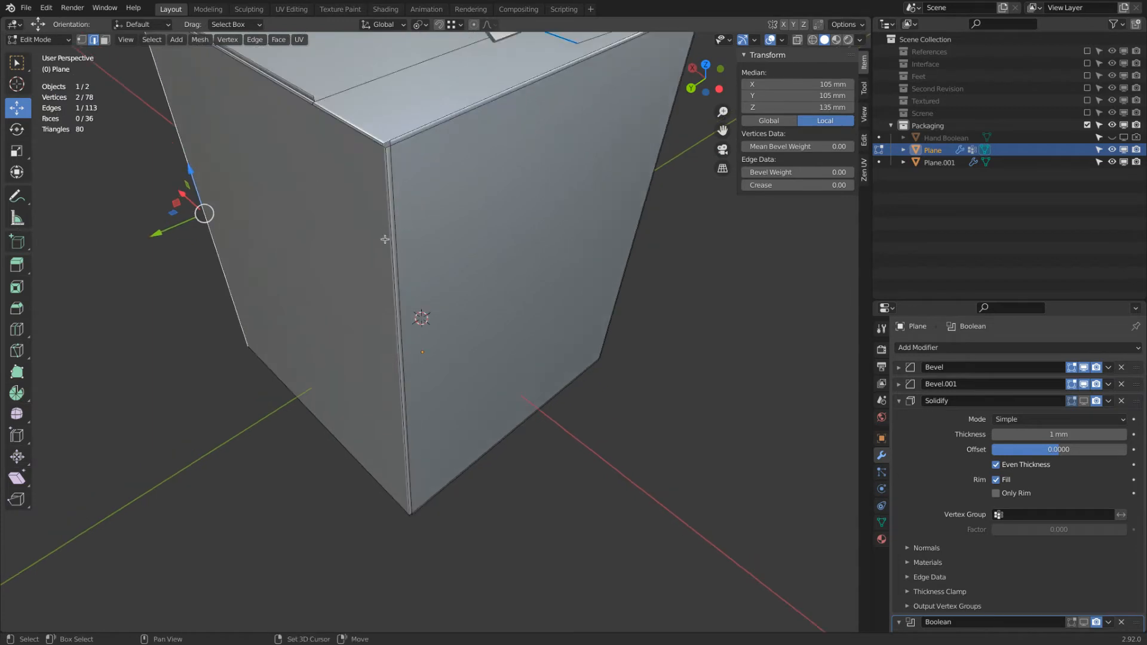
{"action": "left_click", "coordinate": [390, 256], "text": "shift"}
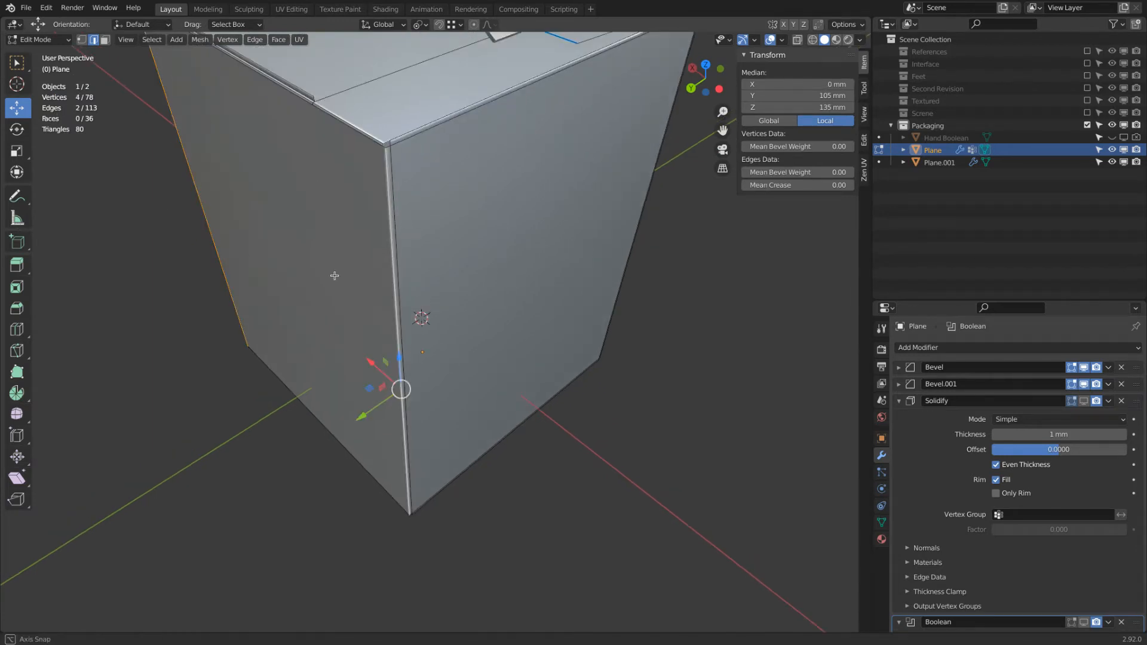
{"action": "middle_click_drag", "start_coordinate": [332, 275], "coordinate": [343, 253]}
{"action": "key", "text": "k"}
{"action": "key", "text": "ctrl"}
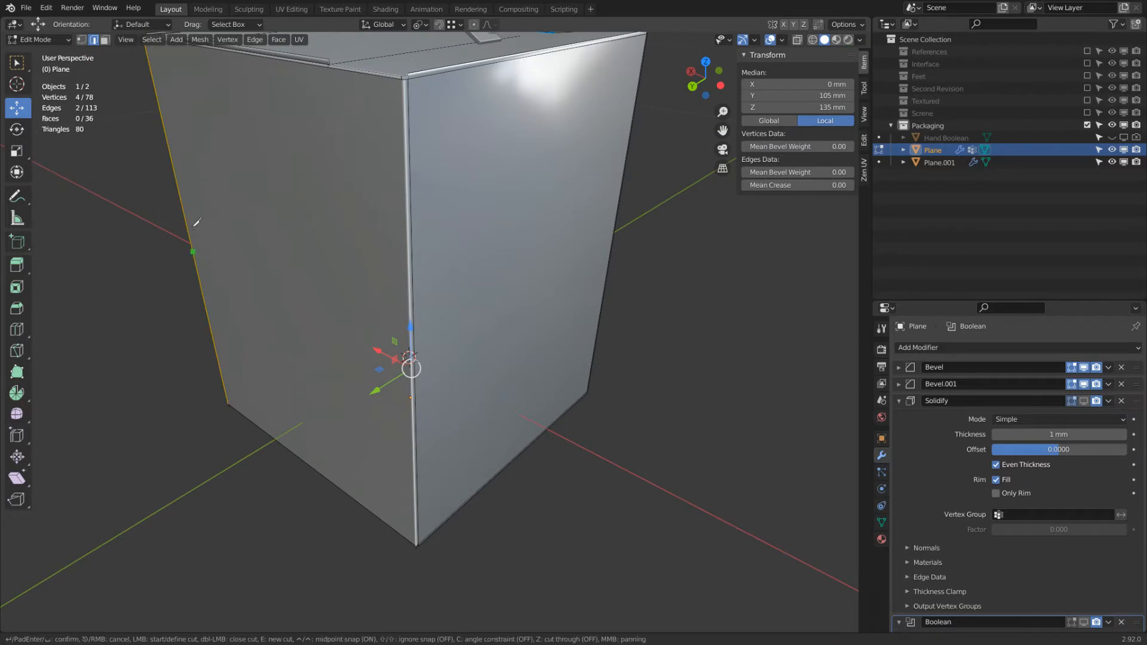
{"action": "left_click", "coordinate": [411, 366], "text": "ctrl"}
{"action": "left_click", "coordinate": [189, 256], "text": "ctrl"}
{"action": "key", "text": "Return"}
Raise the new horizontal edge to about Z 245.03 mm, turning on the edge length display to judge its position
{"action": "left_click_drag", "start_coordinate": [286, 261], "coordinate": [296, 121]}
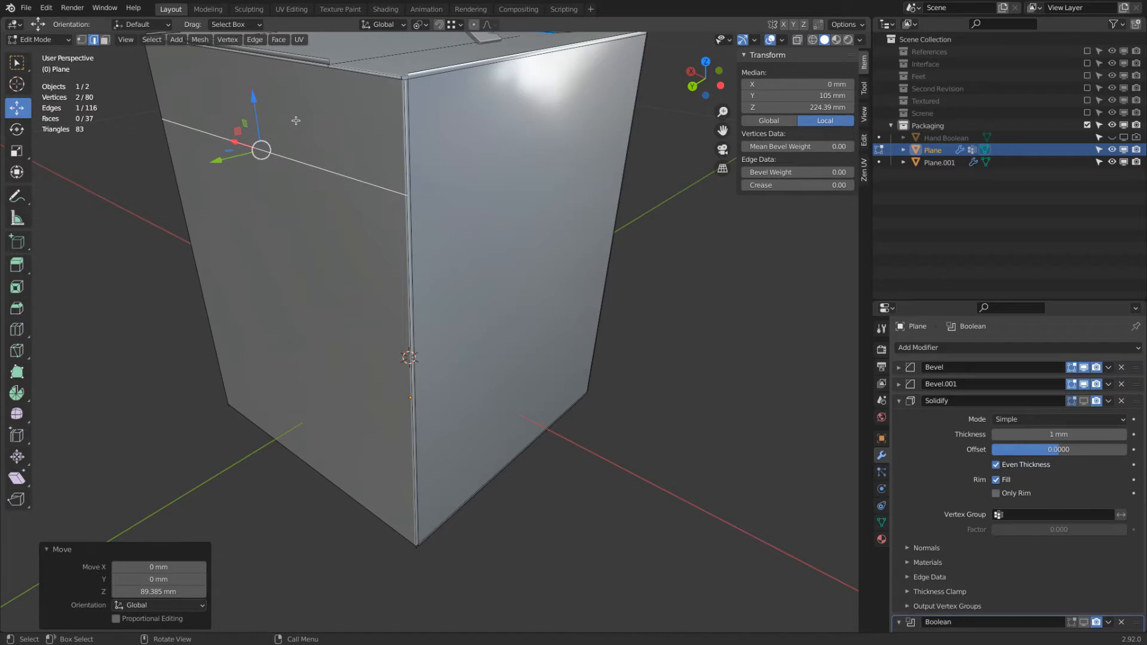
{"action": "left_click", "coordinate": [782, 39]}
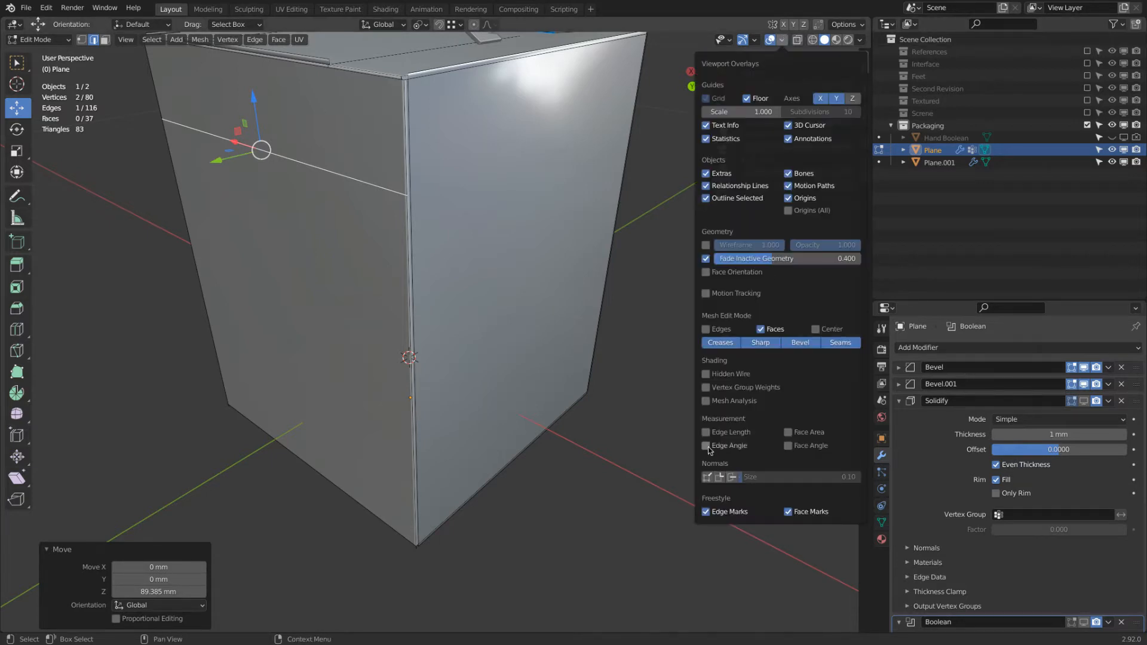
{"action": "middle_click_drag", "start_coordinate": [453, 271], "coordinate": [290, 151]}
{"action": "left_click_drag", "start_coordinate": [294, 141], "coordinate": [298, 103]}
{"action": "middle_click_drag", "start_coordinate": [298, 102], "coordinate": [452, 193]}
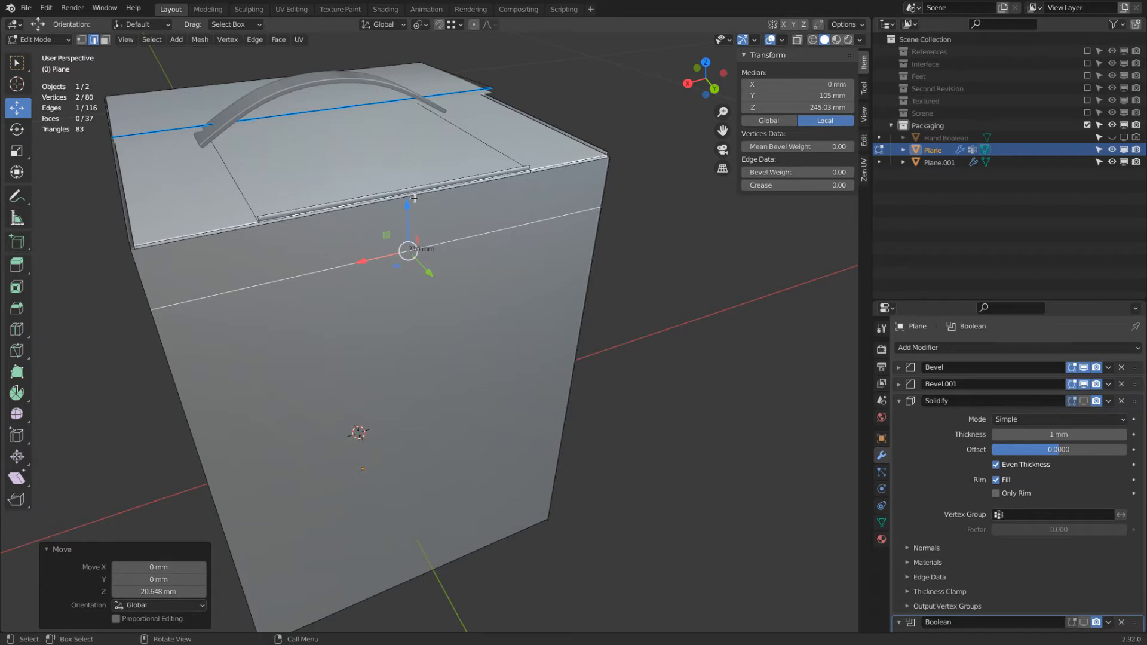
Subdivide the middle section of the front wall's top edge with two cuts
{"action": "left_click", "coordinate": [324, 221], "text": "shift"}
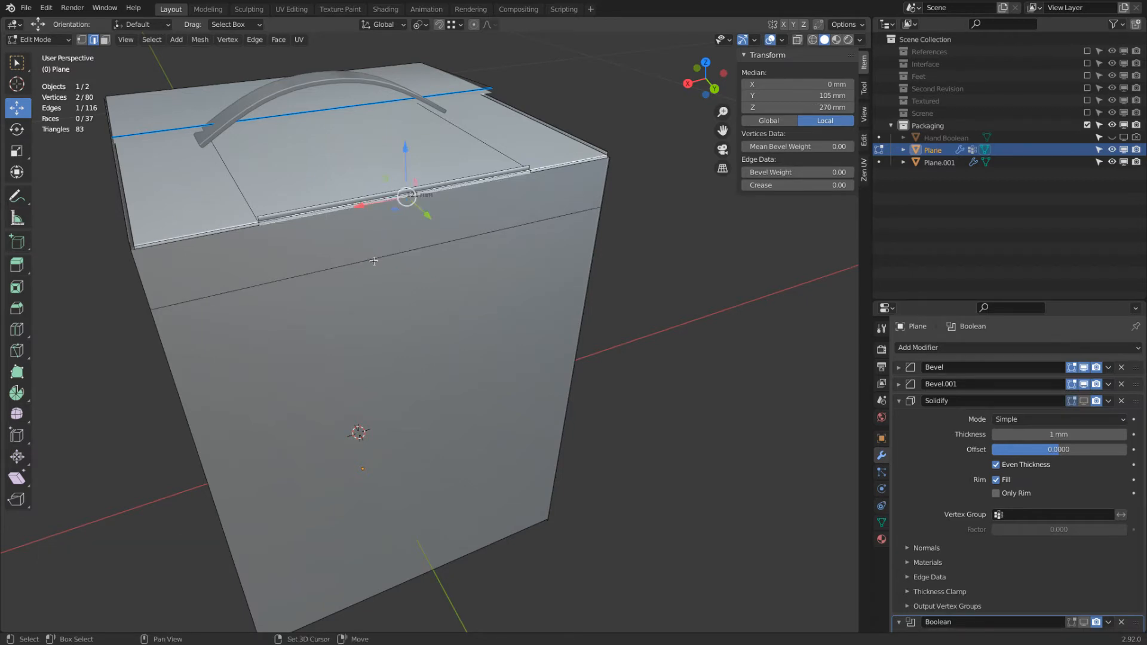
{"action": "left_click", "coordinate": [374, 219]}
{"action": "right_click", "coordinate": [358, 231]}
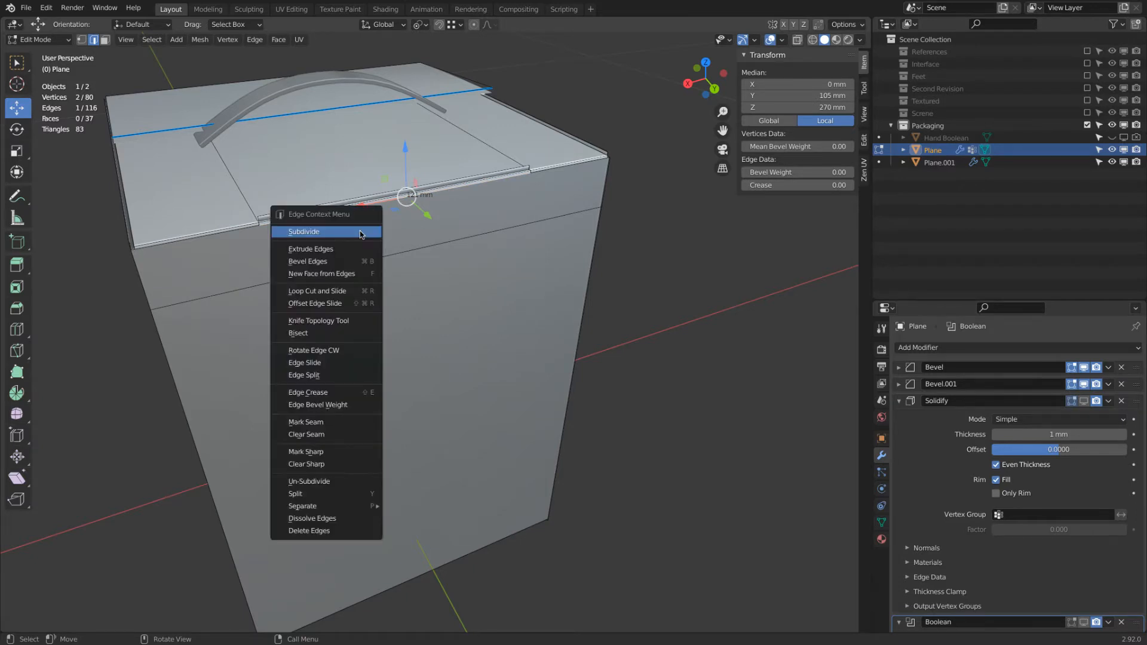
{"action": "left_click", "coordinate": [365, 232]}
{"action": "left_click", "coordinate": [203, 539]}
Scale the central segment of the subdivided top edge along X by 0.993
{"action": "left_click", "coordinate": [409, 225]}
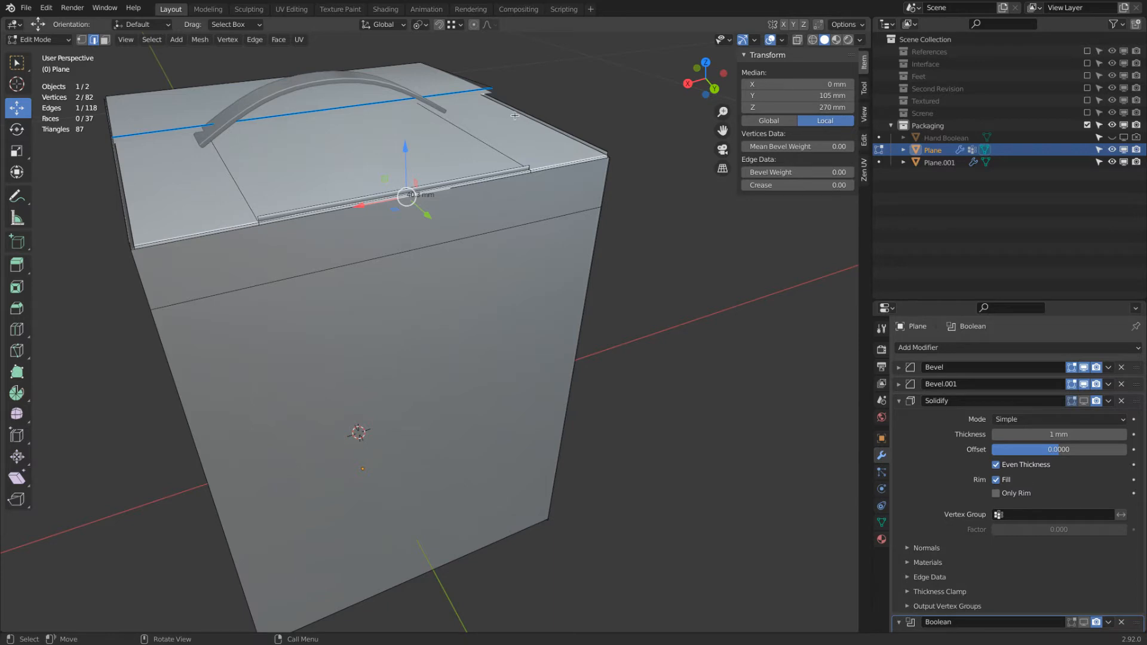
{"action": "scroll", "coordinate": [515, 116], "scroll_direction": "up", "scroll_amount": 3}
{"action": "key", "text": "s"}
{"action": "key", "text": "x"}
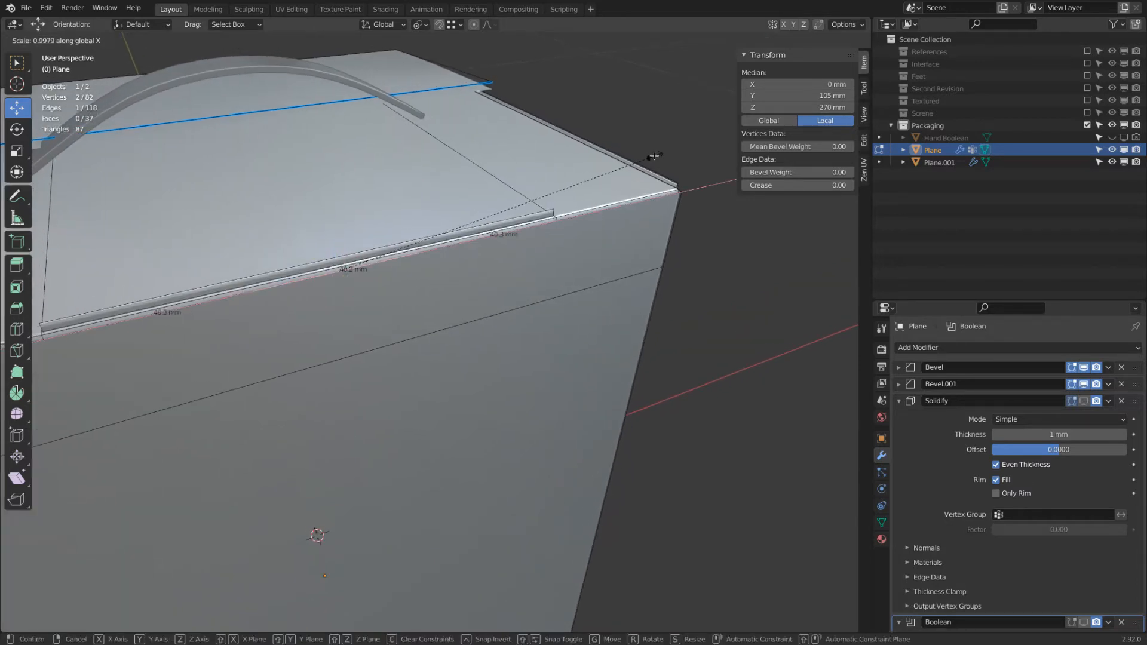
{"action": "left_click", "coordinate": [652, 156]}
{"action": "scroll", "coordinate": [431, 314], "scroll_direction": "down", "scroll_amount": 2}
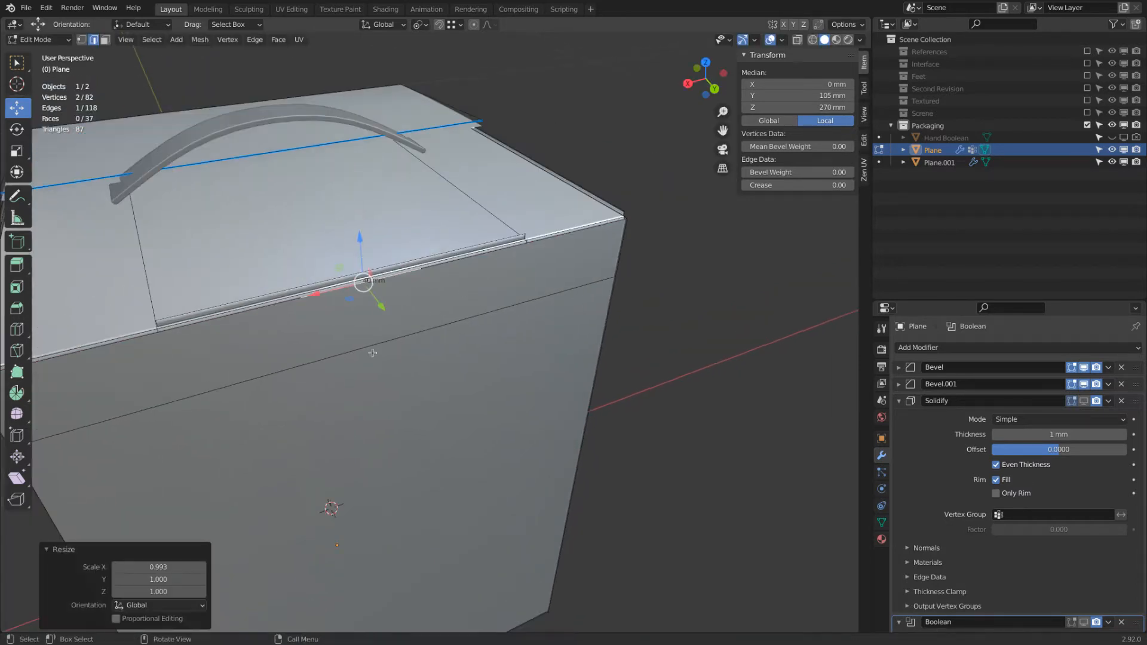
Subdivide the lower horizontal edge on the front wall with two cuts and select its middle segment
{"action": "left_click", "coordinate": [369, 346]}
{"action": "right_click", "coordinate": [297, 351]}
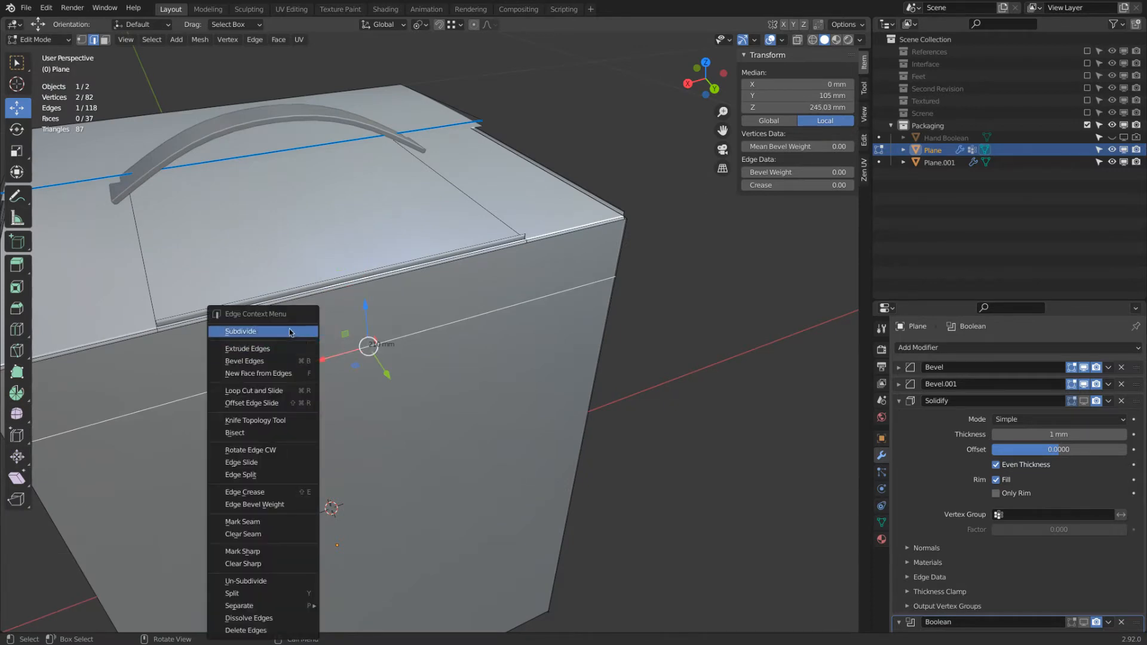
{"action": "left_click", "coordinate": [290, 332]}
{"action": "left_click", "coordinate": [202, 538]}
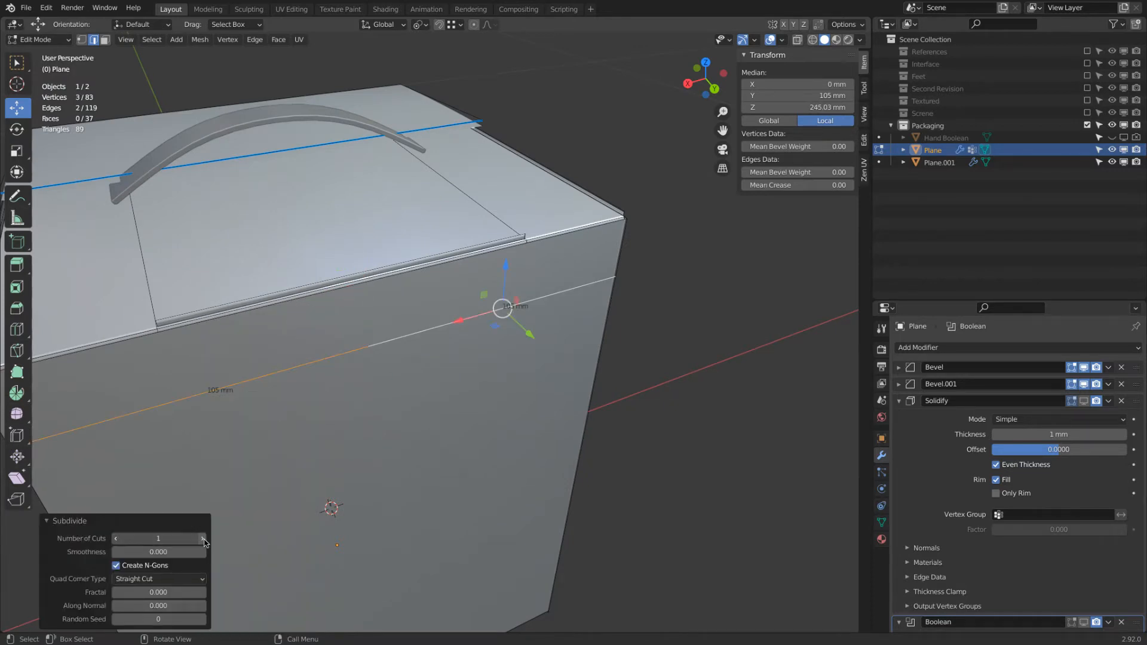
{"action": "left_click", "coordinate": [356, 346]}
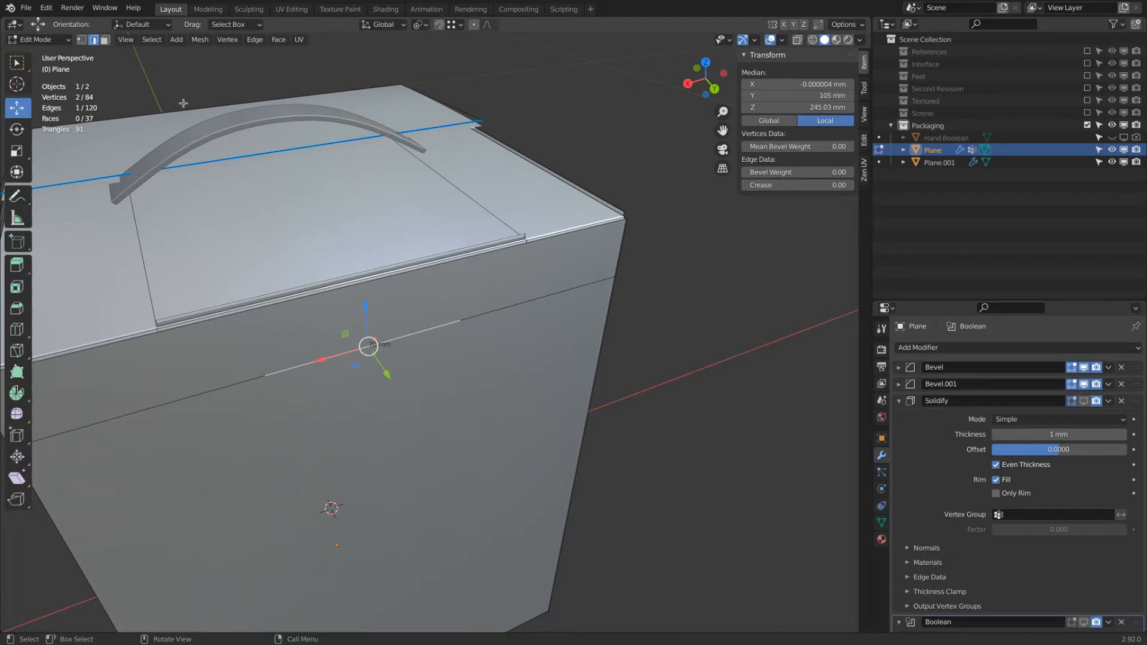
Move the lower edge's two inner vertices inward along X by about 15.011 mm each, to X 19.989 and -19.989 mm
{"action": "left_click", "coordinate": [83, 41]}
{"action": "left_click", "coordinate": [265, 375]}
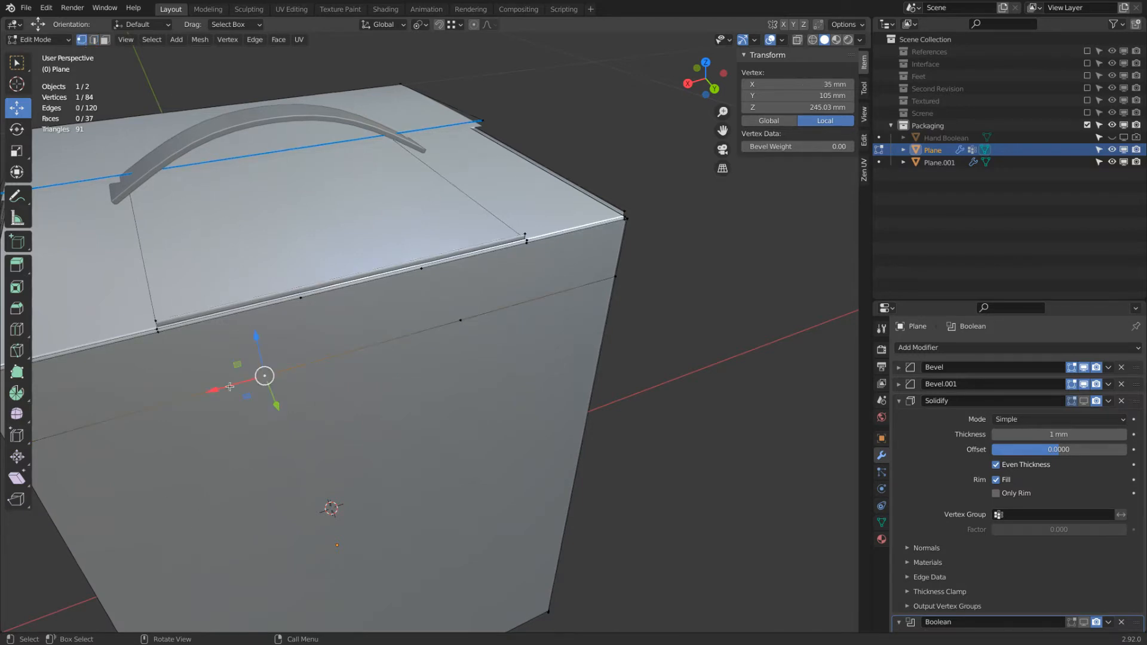
{"action": "left_click_drag", "start_coordinate": [215, 391], "coordinate": [300, 302]}
{"action": "left_click", "coordinate": [455, 322]}
{"action": "mouse_move", "coordinate": [413, 331]}
{"action": "left_mouse_down", "text": "ctrl"}
{"action": "mouse_move", "coordinate": [394, 334]}
{"action": "mouse_move", "coordinate": [419, 310]}
{"action": "left_mouse_up", "text": "ctrl"}
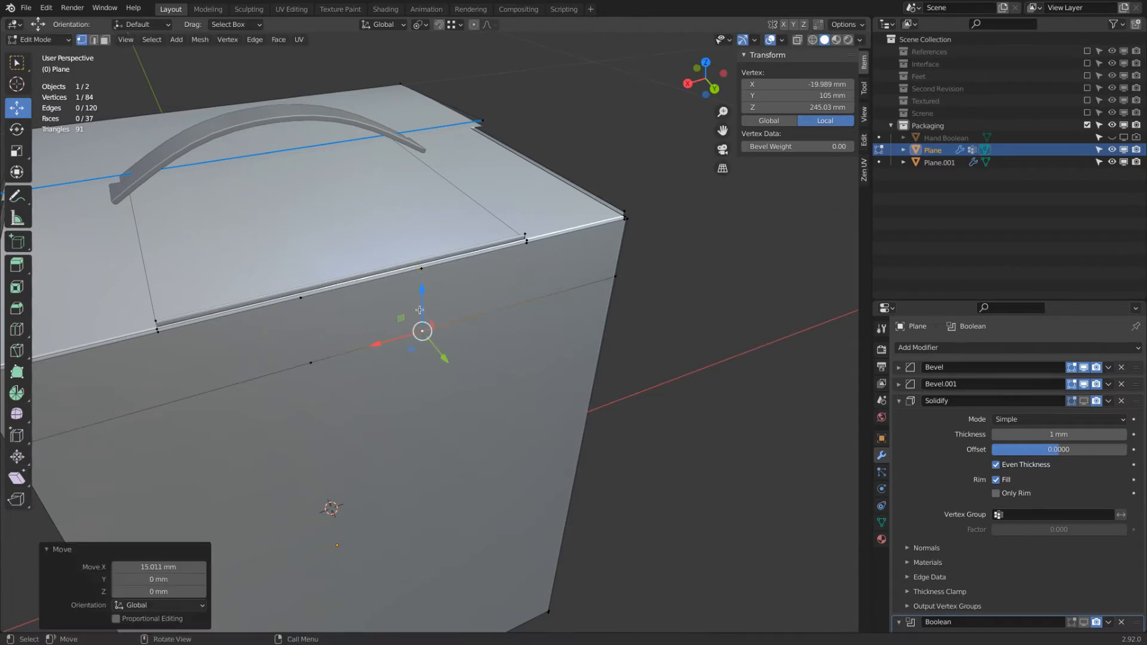
Connect each inner vertex of the lower edge to the matching vertex on the top edge above it
{"action": "left_click", "coordinate": [421, 268], "text": "shift"}
{"action": "key", "text": "j"}
{"action": "left_click", "coordinate": [310, 362]}
{"action": "left_click", "coordinate": [300, 297], "text": "shift"}
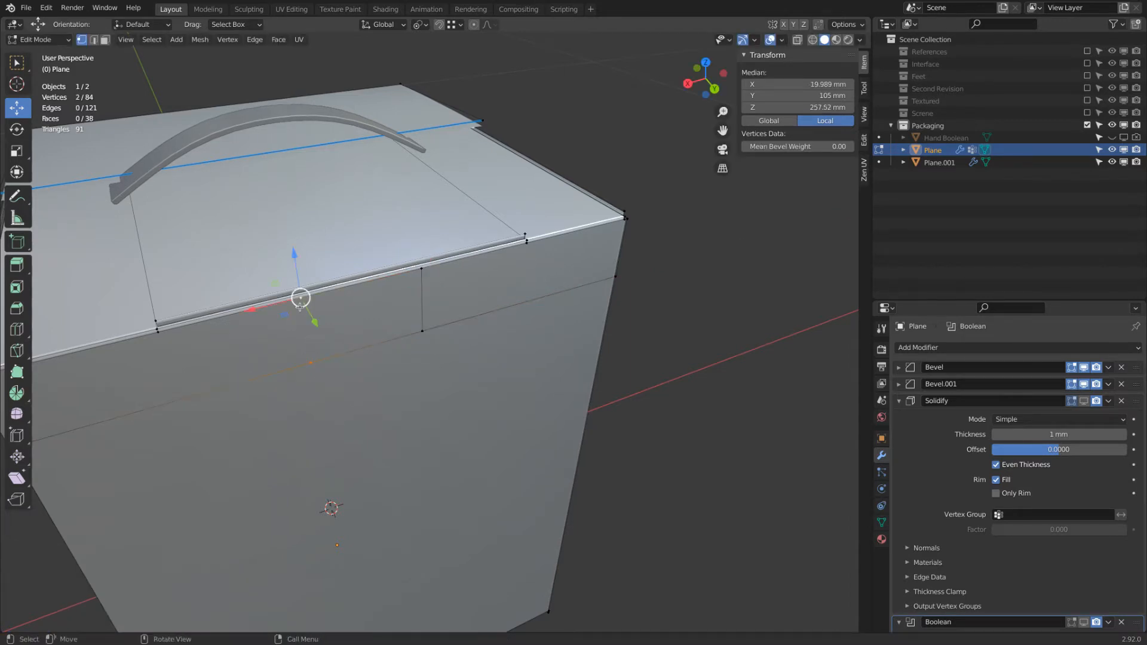
{"action": "key", "text": "j"}
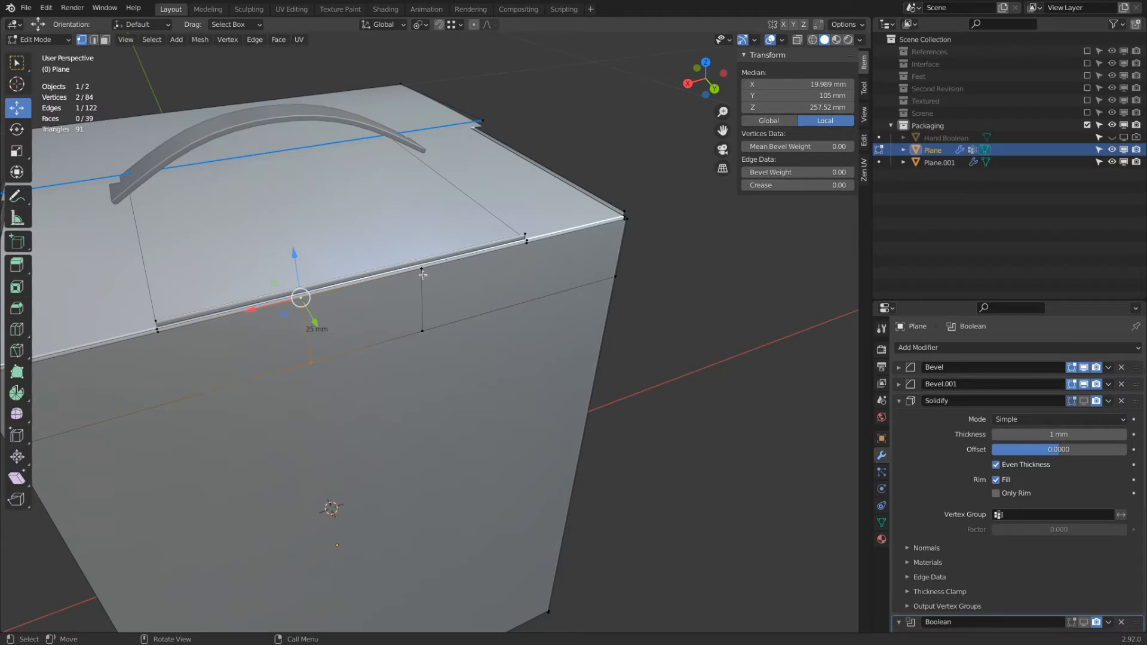
{"action": "middle_click_drag", "start_coordinate": [390, 270], "coordinate": [428, 261]}
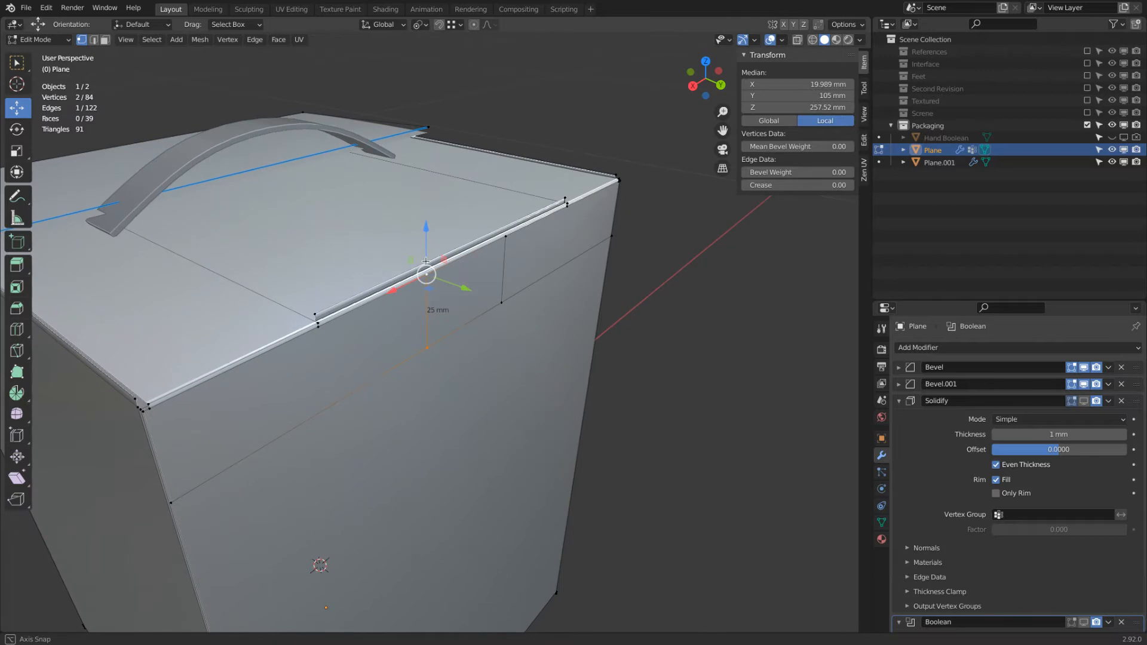
{"action": "left_click", "coordinate": [316, 314]}
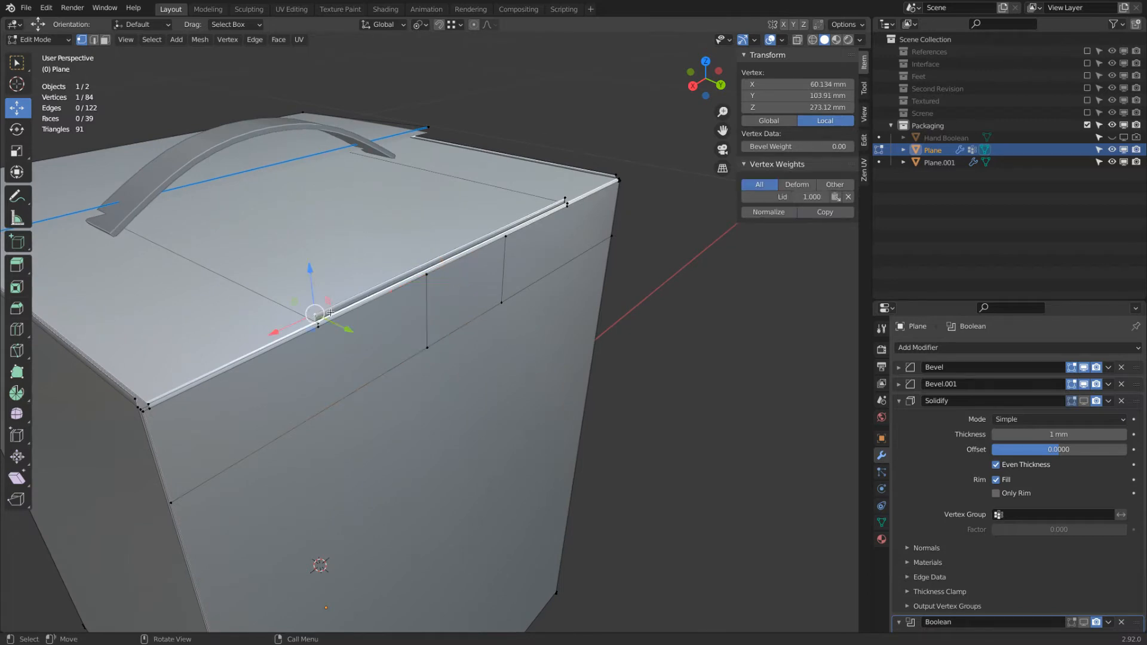
{"action": "key", "text": "l"}
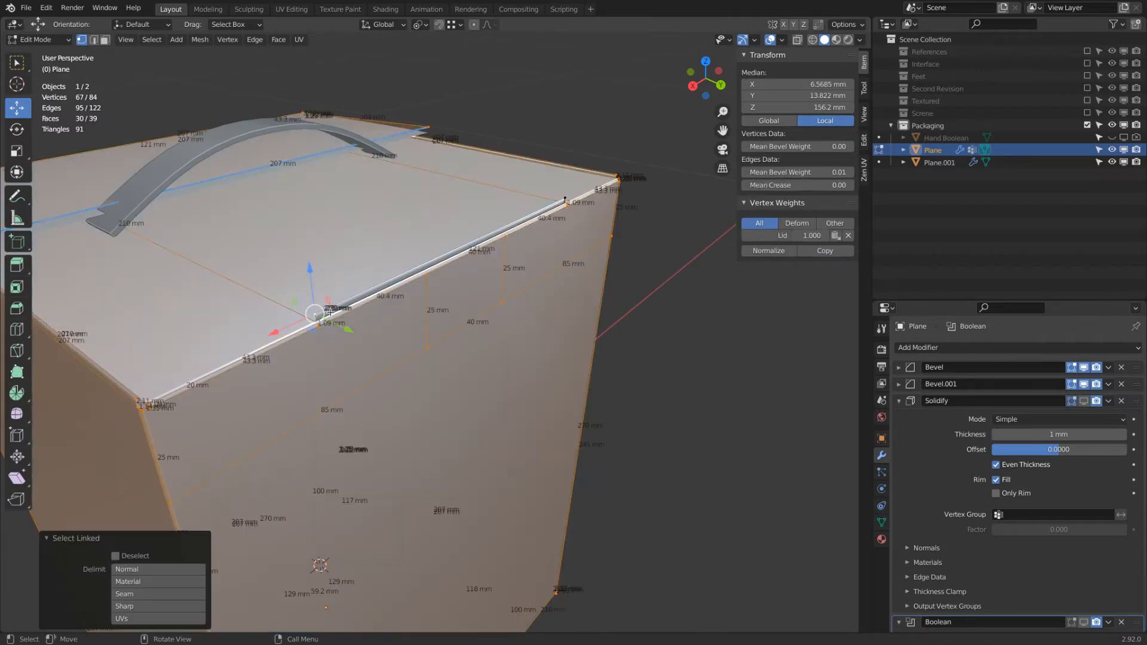
{"action": "left_click", "coordinate": [565, 199]}
Use wireframe view to select the lid's tuck-in flap face behind the front wall and hide it, restoring solid shading
{"action": "key", "text": "z"}
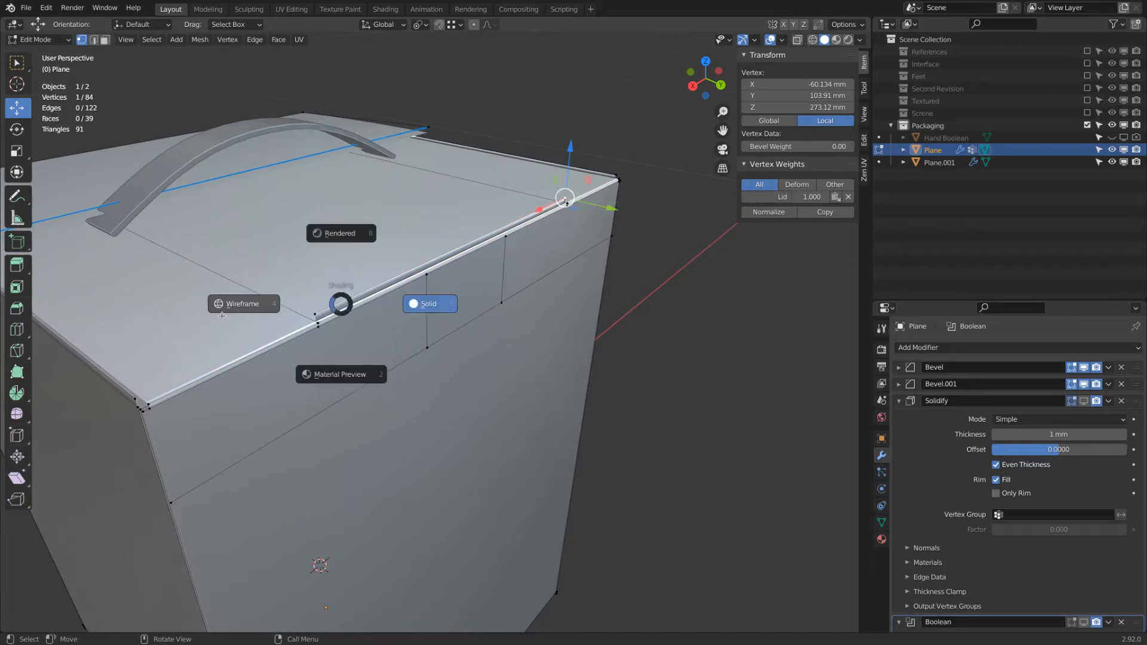
{"action": "left_click", "coordinate": [170, 321]}
{"action": "left_click", "coordinate": [558, 269], "text": "shift"}
{"action": "left_click", "coordinate": [311, 309], "text": "shift"}
{"action": "left_click", "coordinate": [104, 40]}
{"action": "scroll", "coordinate": [323, 212], "scroll_direction": "up", "scroll_amount": 2}
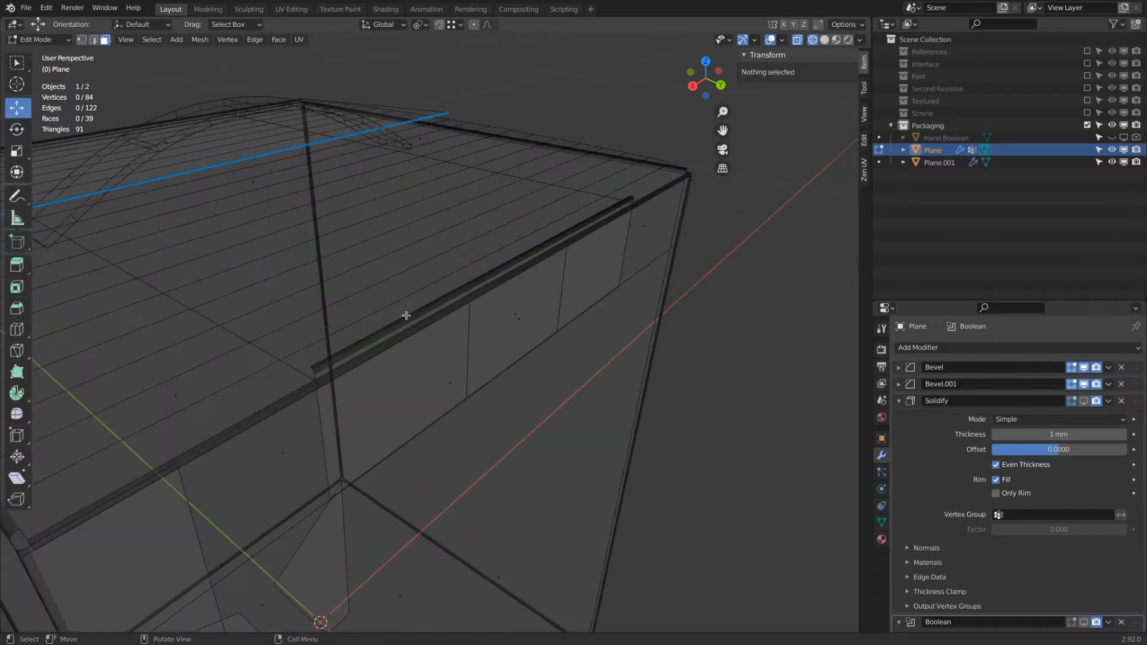
{"action": "left_click", "coordinate": [517, 310]}
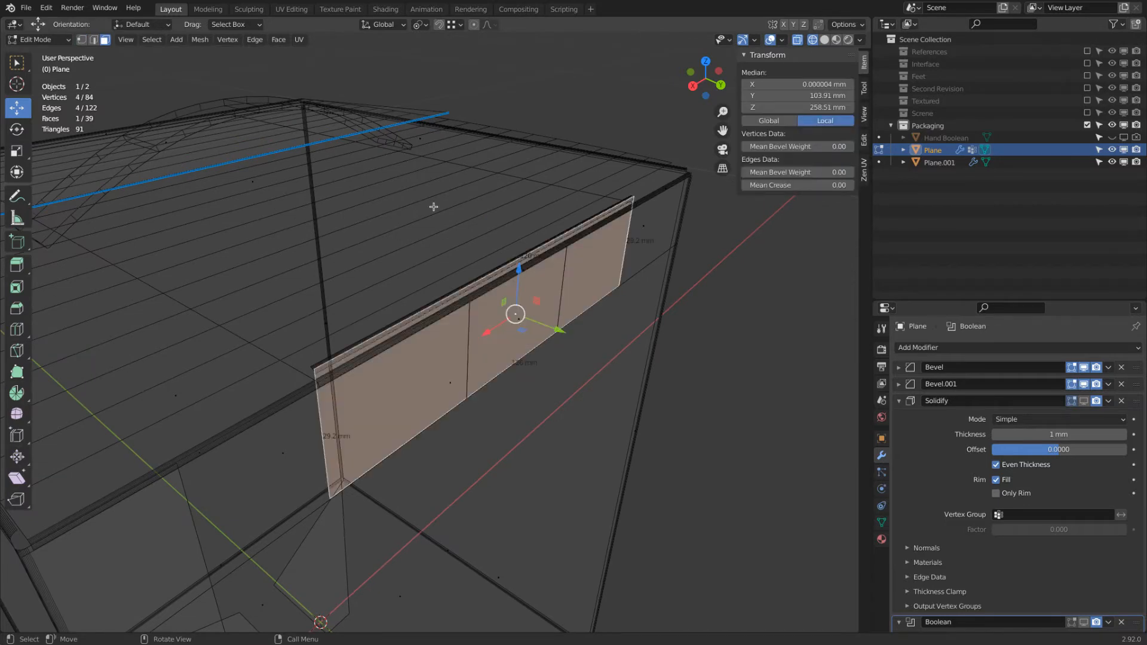
{"action": "key", "text": "h"}
{"action": "key", "text": "z"}
{"action": "left_click", "coordinate": [635, 243]}
{"action": "mouse_move", "coordinate": [571, 227]}
{"action": "middle_mouse_down"}
{"action": "mouse_move", "coordinate": [602, 221]}
{"action": "mouse_move", "coordinate": [298, 302]}
{"action": "middle_mouse_up"}
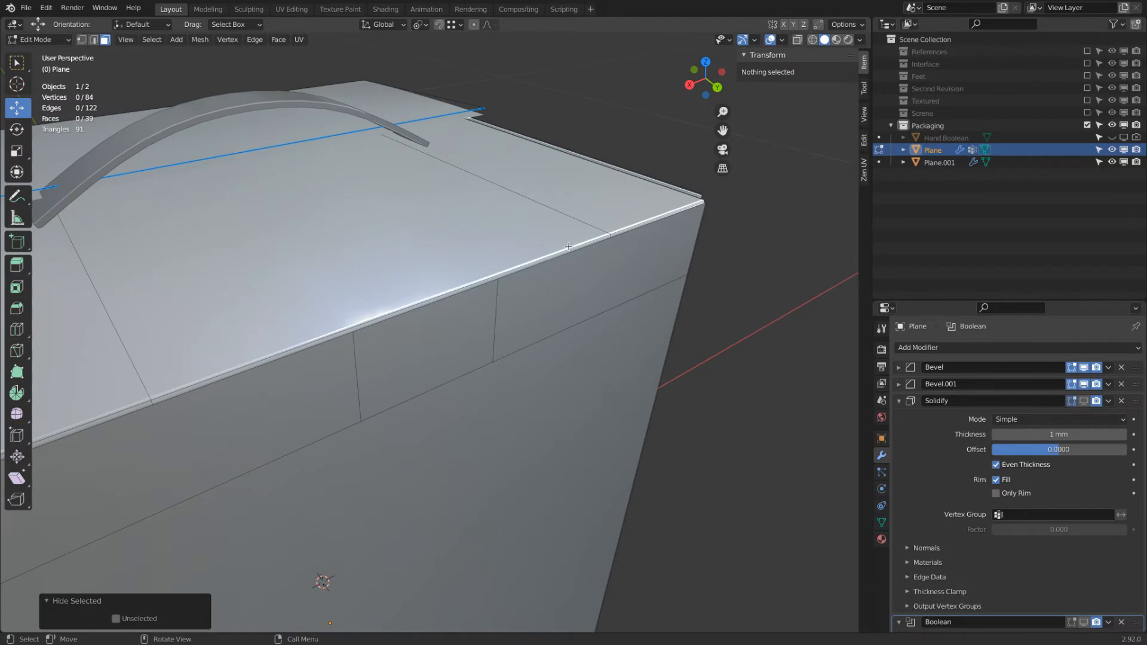
Delete the thin face joining the top flap's central section to the front wall's top edge
{"action": "middle_click_drag", "start_coordinate": [167, 115], "coordinate": [192, 119]}
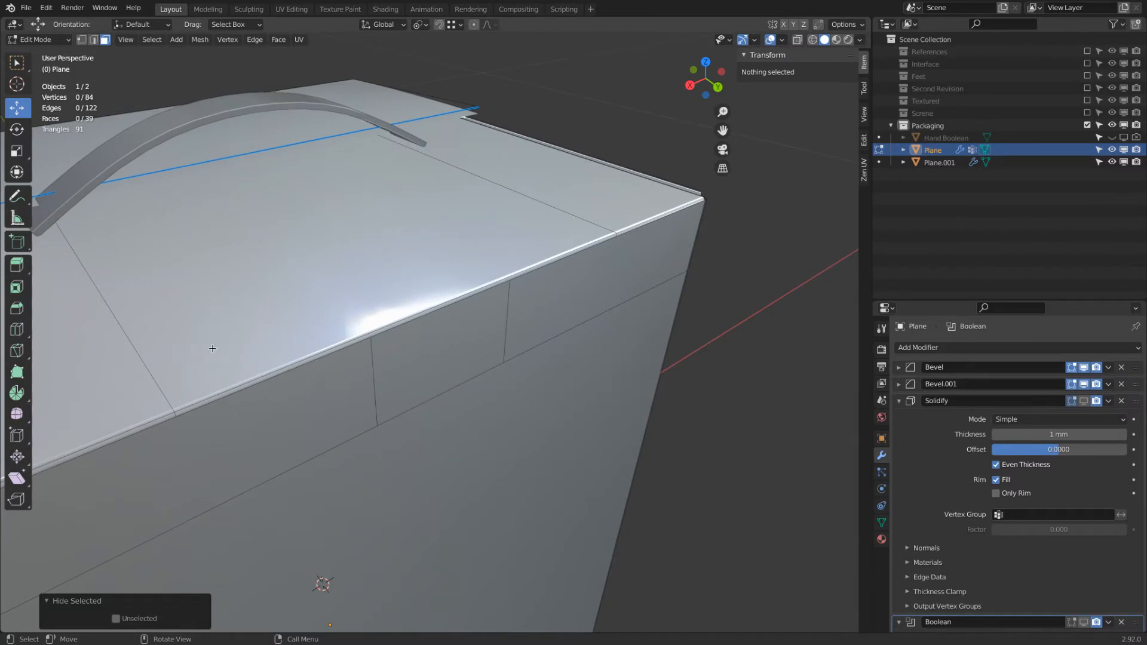
{"action": "left_click", "coordinate": [208, 403]}
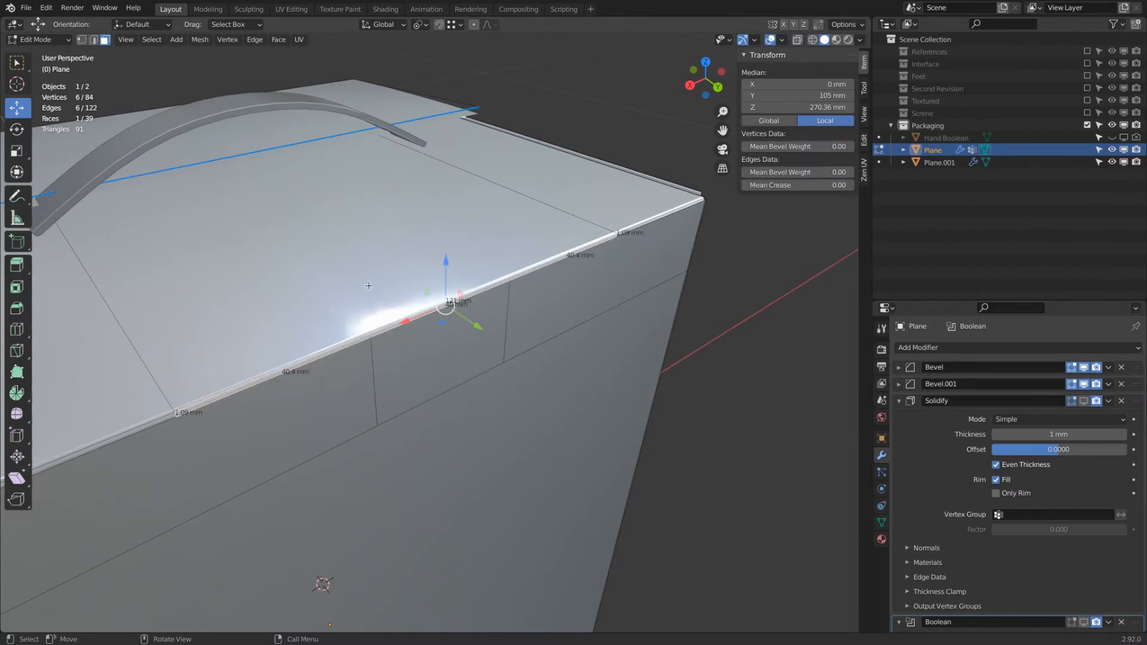
{"action": "key", "text": "x"}
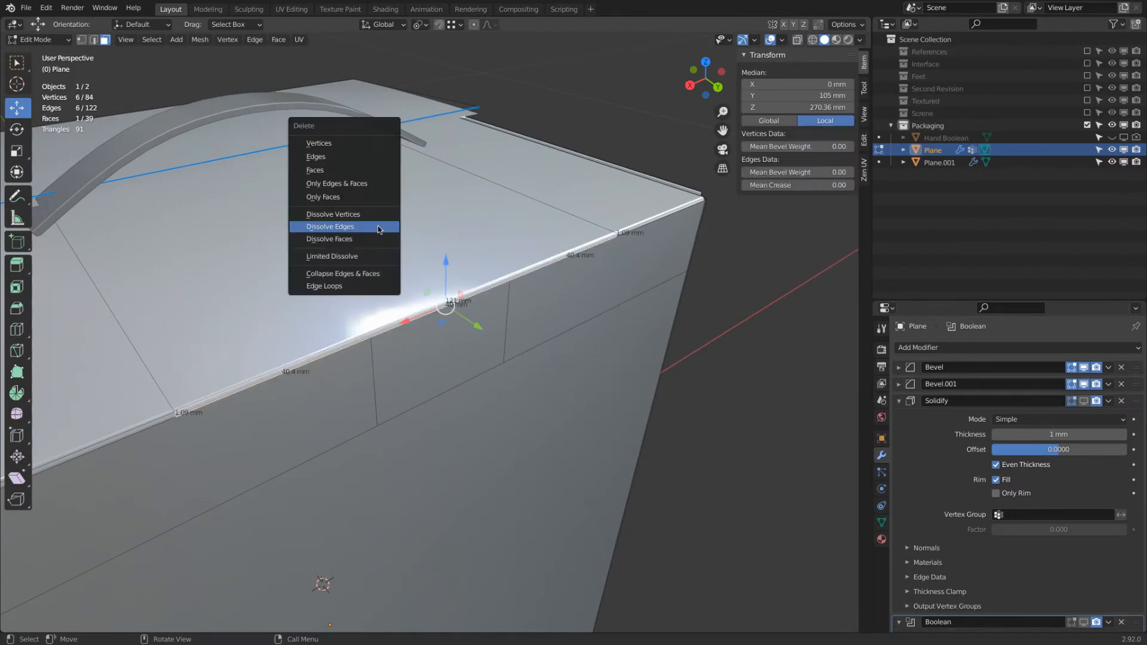
{"action": "left_click", "coordinate": [367, 170]}
{"action": "mouse_move", "coordinate": [300, 267]}
{"action": "middle_mouse_down"}
{"action": "mouse_move", "coordinate": [328, 256]}
{"action": "mouse_move", "coordinate": [320, 276]}
{"action": "mouse_move", "coordinate": [320, 257]}
{"action": "middle_mouse_up"}
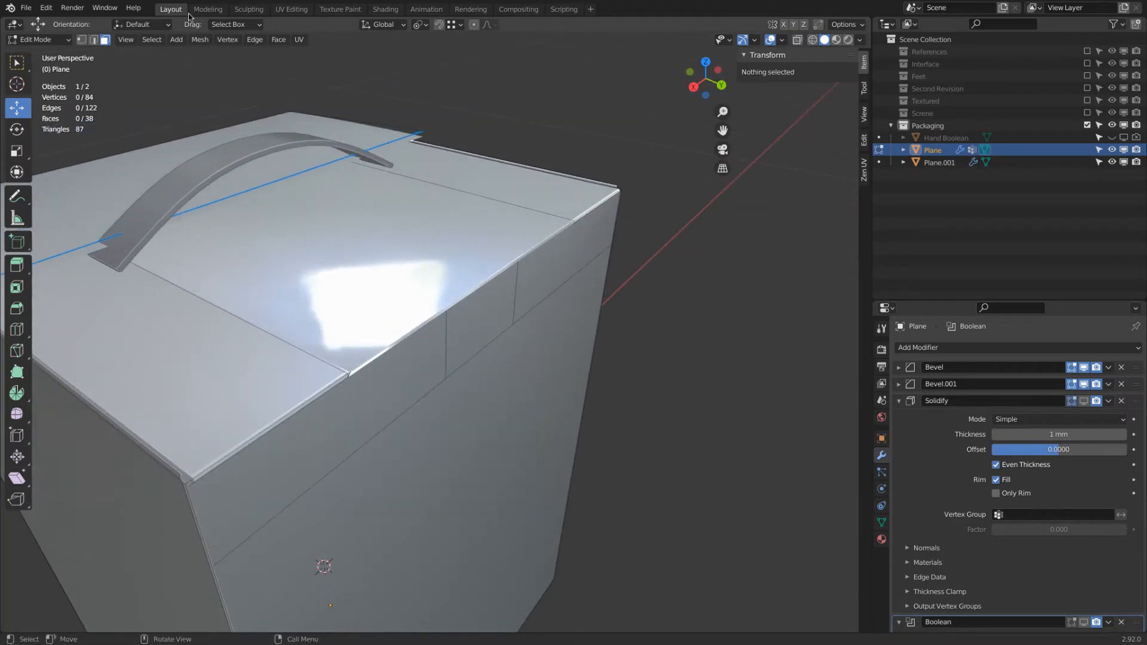
Subdivide the two long edges bounding the top flap's central section with one cut
{"action": "key", "text": "2"}
{"action": "left_click", "coordinate": [471, 195]}
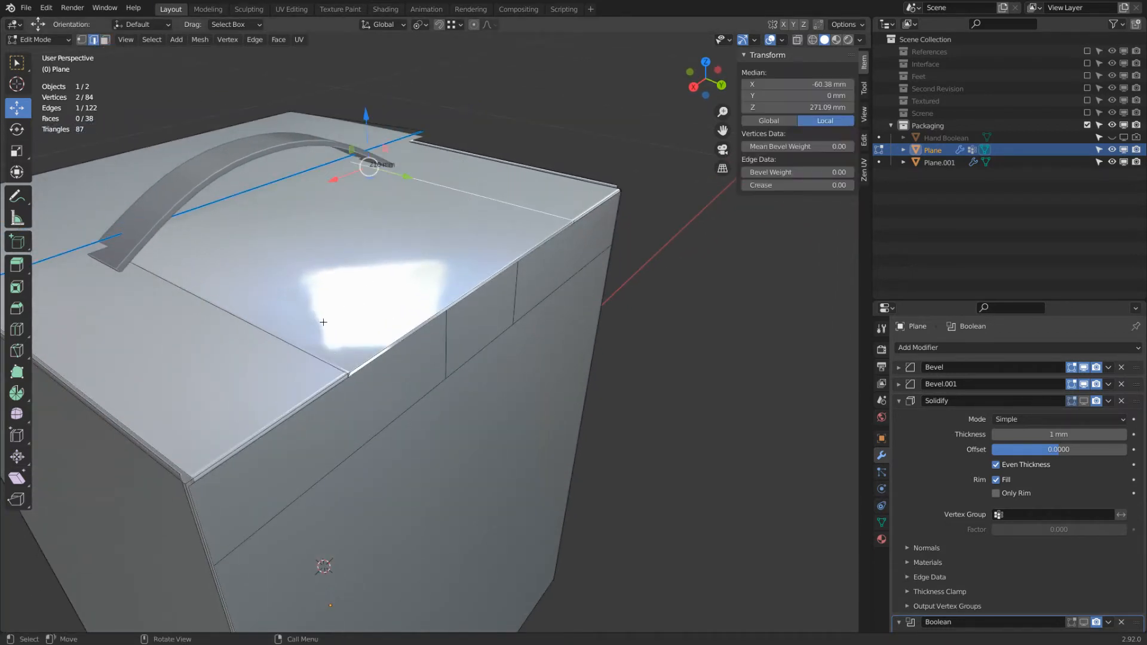
{"action": "left_click", "coordinate": [293, 345], "text": "shift"}
{"action": "right_click", "coordinate": [334, 268]}
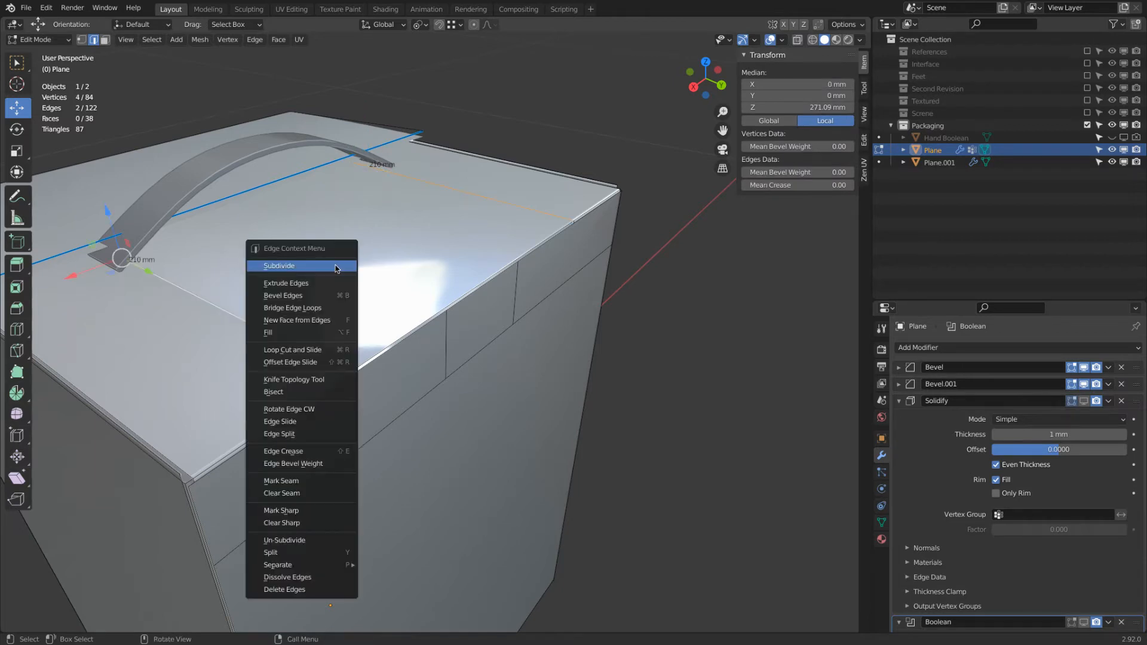
{"action": "left_click", "coordinate": [336, 268]}
{"action": "key", "text": "shift+z"}
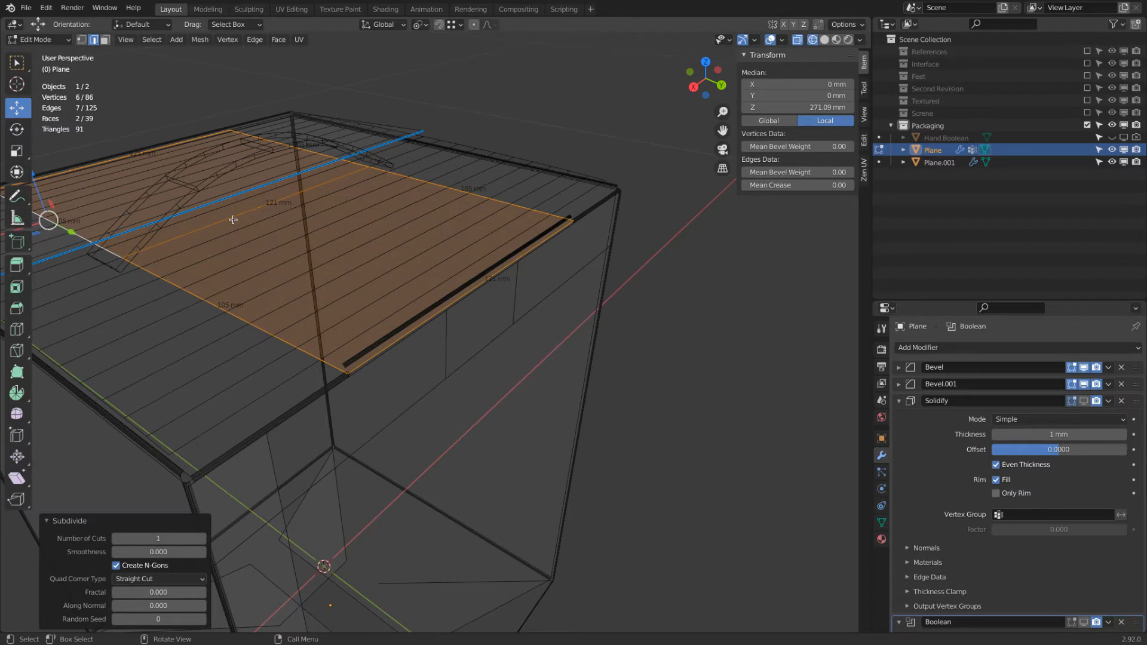
Move the new cross edge along Y to 99.233 mm, close to the front of the box
{"action": "left_click", "coordinate": [234, 222]}
{"action": "key", "text": "g"}
{"action": "key", "text": "y"}
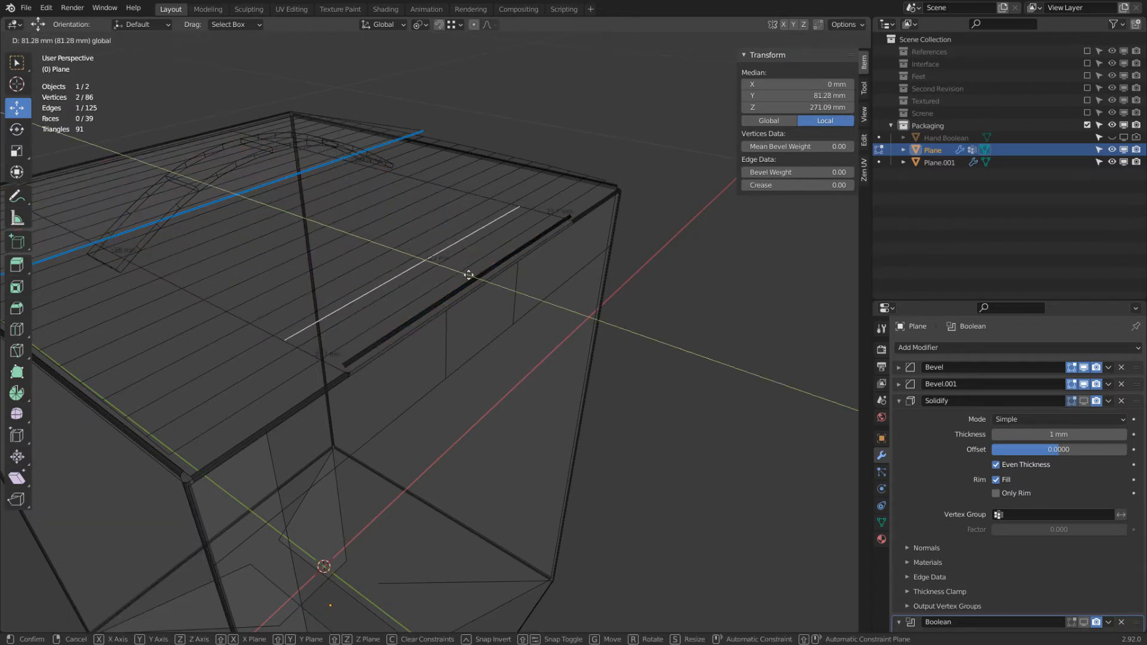
{"action": "key", "text": "z"}
{"action": "left_click", "coordinate": [596, 340]}
{"action": "scroll", "coordinate": [479, 305], "scroll_direction": "up", "scroll_amount": 2}
Delete the central section's outermost front edge and move the new cross edge 4.2091 mm along Y to 103.44 mm
{"action": "left_click", "coordinate": [322, 383]}
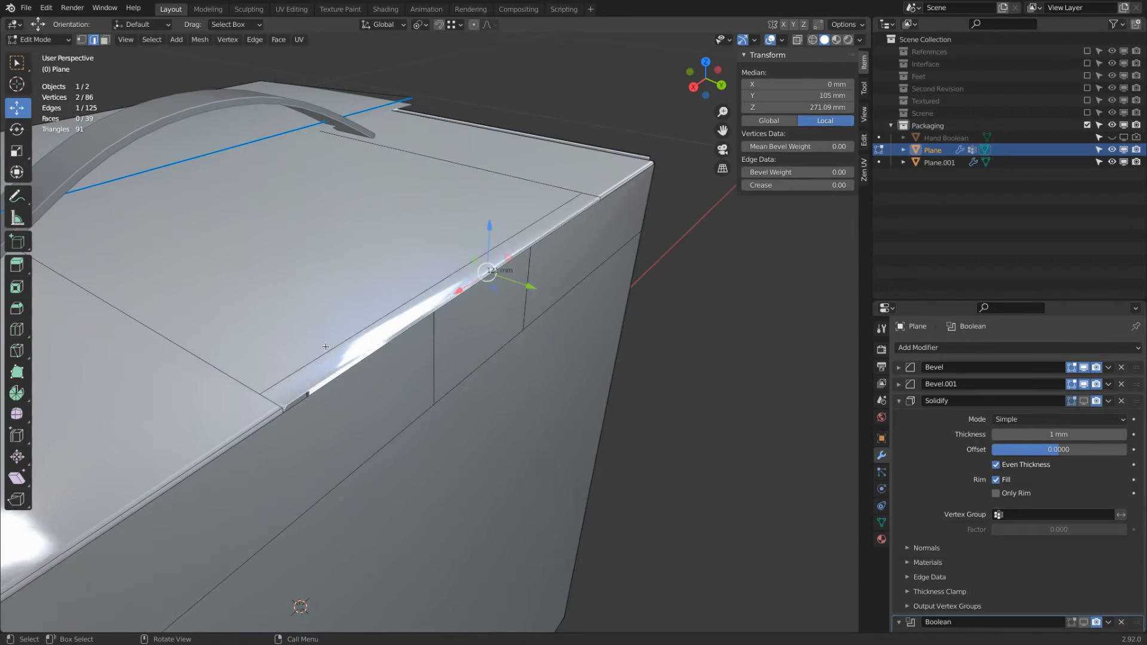
{"action": "key", "text": "x"}
{"action": "left_click", "coordinate": [313, 315]}
{"action": "left_click", "coordinate": [322, 359]}
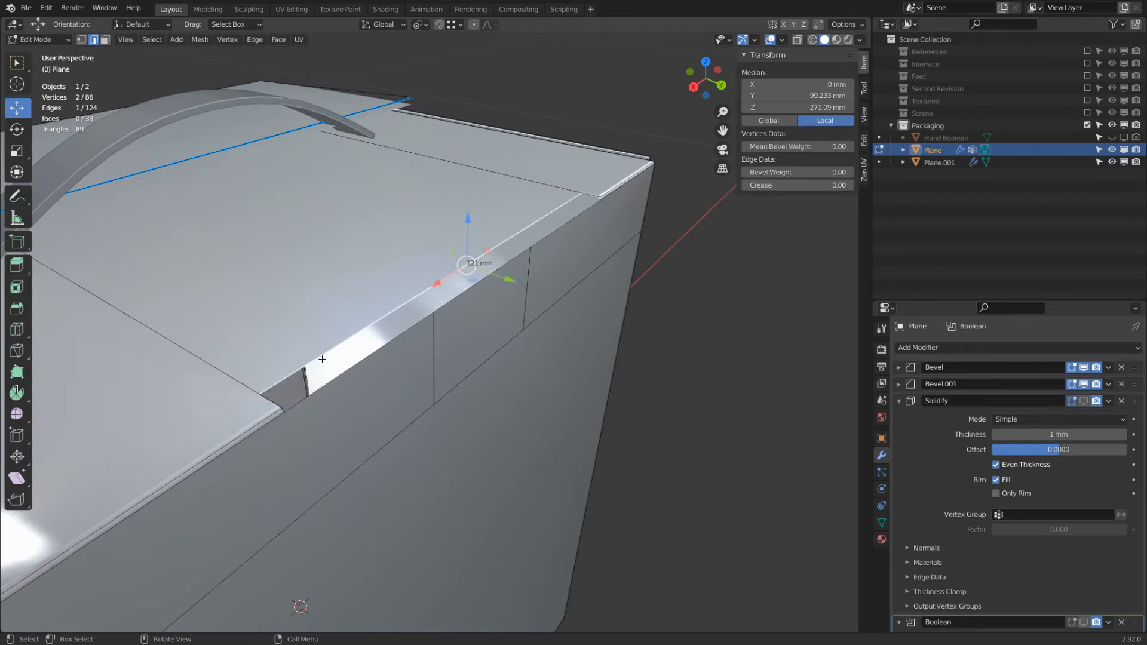
{"action": "left_click_drag", "start_coordinate": [506, 279], "coordinate": [525, 283]}
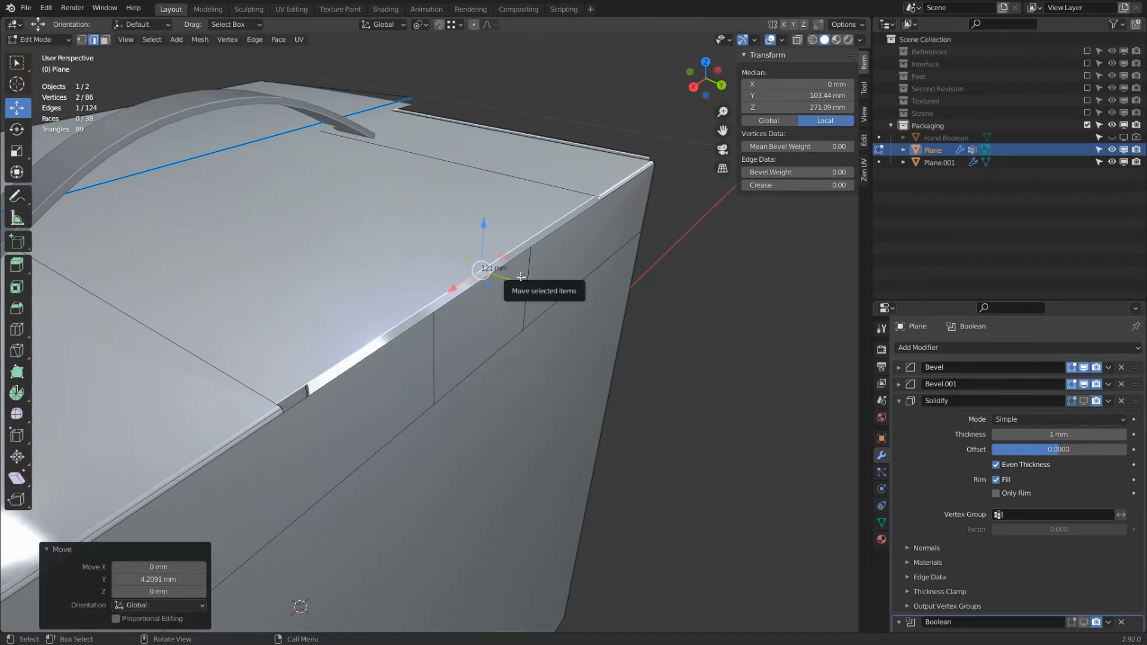
{"action": "scroll", "coordinate": [521, 277], "scroll_direction": "down", "scroll_amount": 3}
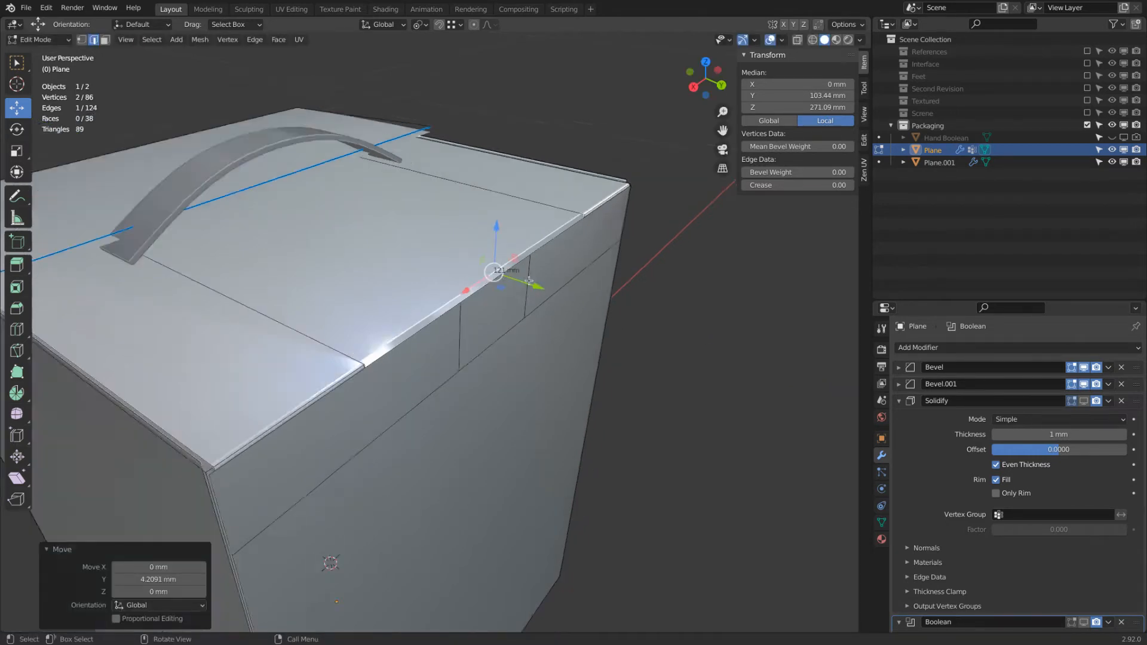
Reveal the hidden geometry and inspect the stepped front edge of the box in Object Mode
{"action": "key", "text": "alt+h"}
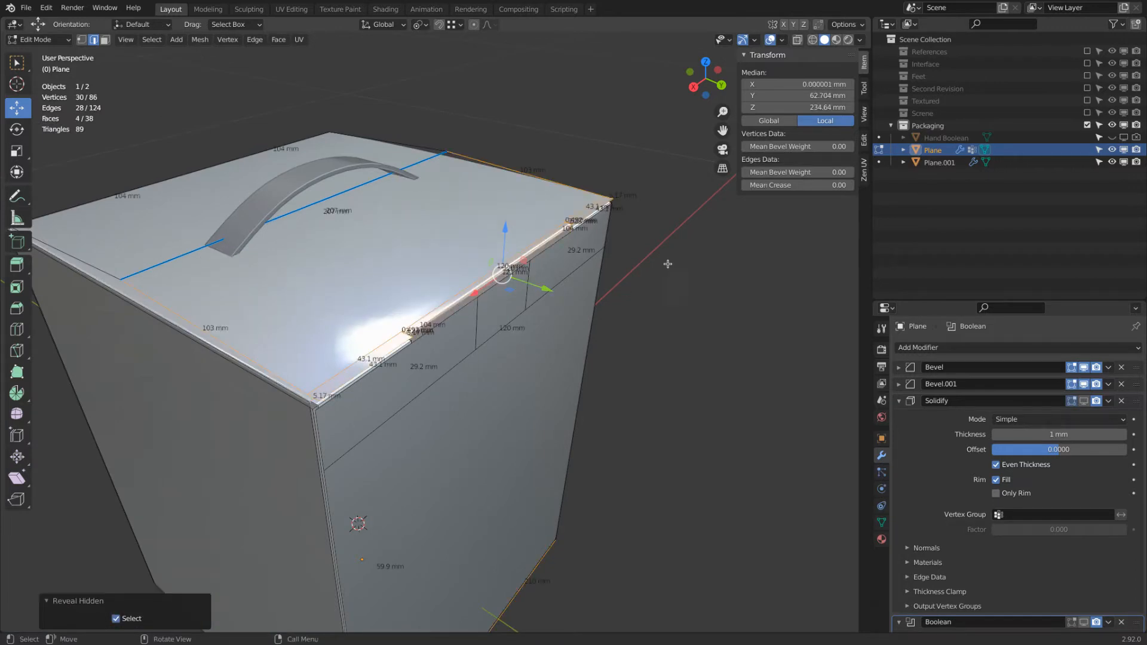
{"action": "scroll", "coordinate": [558, 258], "scroll_direction": "up", "scroll_amount": 3}
{"action": "middle_click_drag", "start_coordinate": [416, 303], "coordinate": [432, 290]}
{"action": "key", "text": "Tab"}
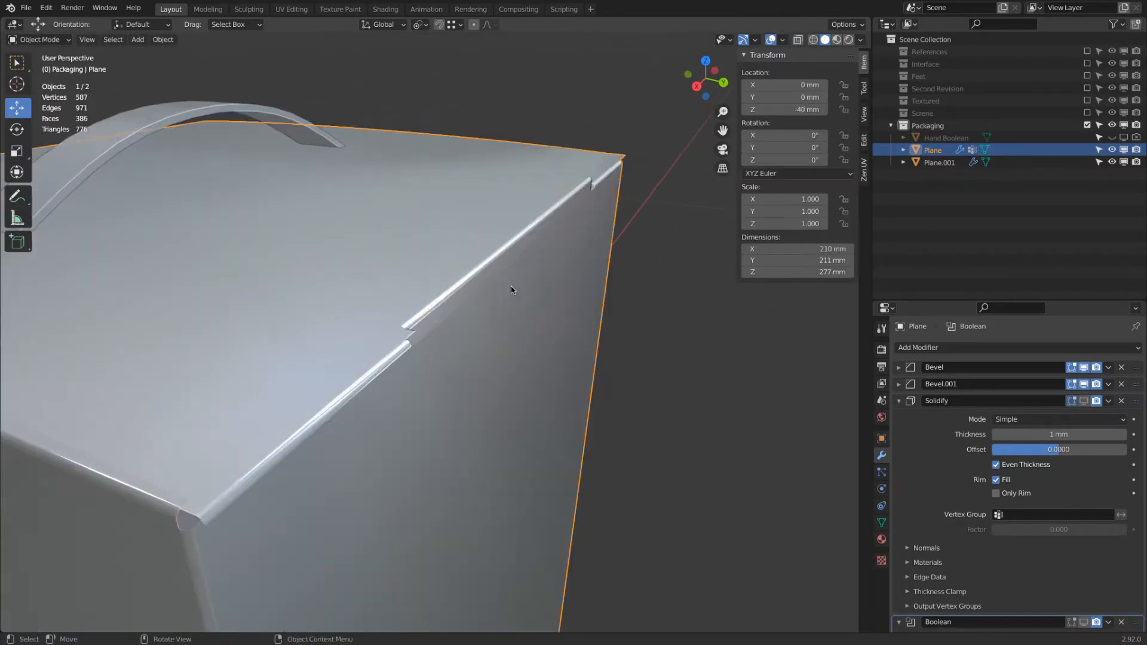
{"action": "middle_click_drag", "start_coordinate": [473, 194], "coordinate": [532, 156]}
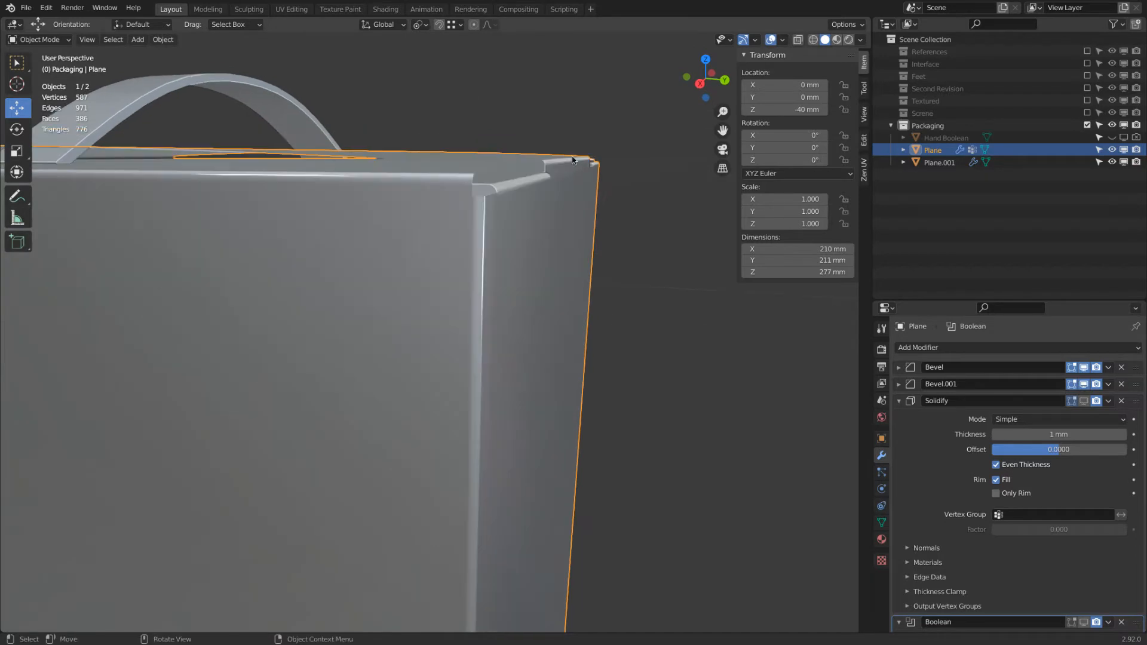
{"action": "middle_click_drag", "start_coordinate": [573, 187], "coordinate": [555, 221]}
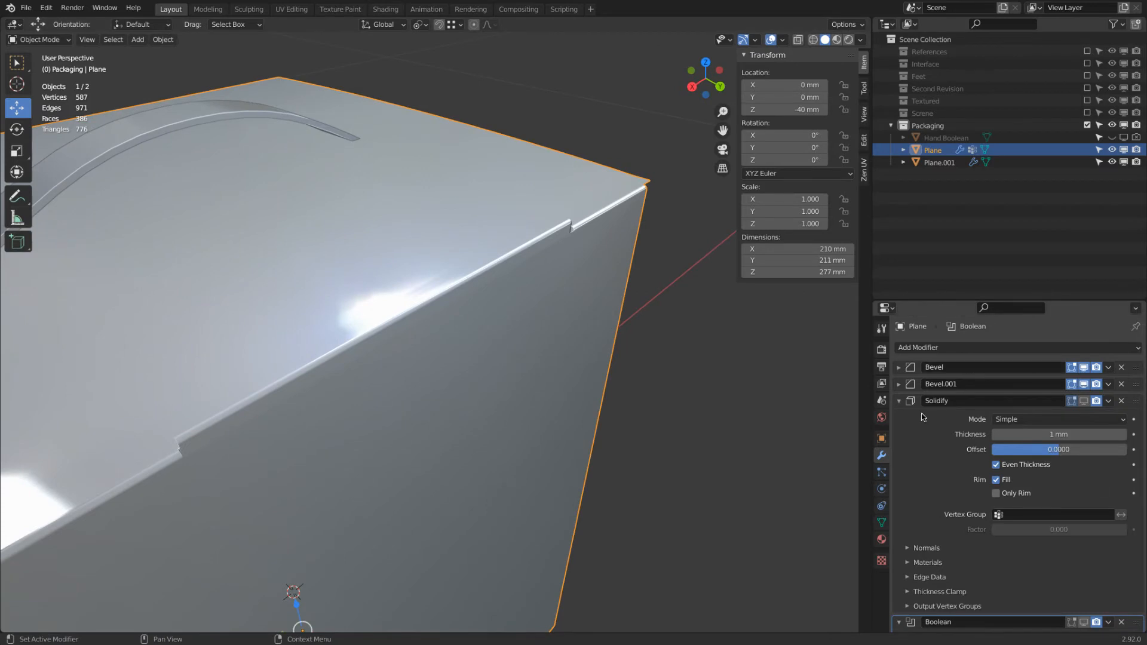
Enable the Solidify modifier's viewport display and collapse the Solidify and Boolean settings
{"action": "left_click", "coordinate": [900, 400]}
{"action": "left_click", "coordinate": [1083, 401]}
{"action": "left_click", "coordinate": [910, 421]}
{"action": "middle_click_drag", "start_coordinate": [591, 352], "coordinate": [445, 378]}
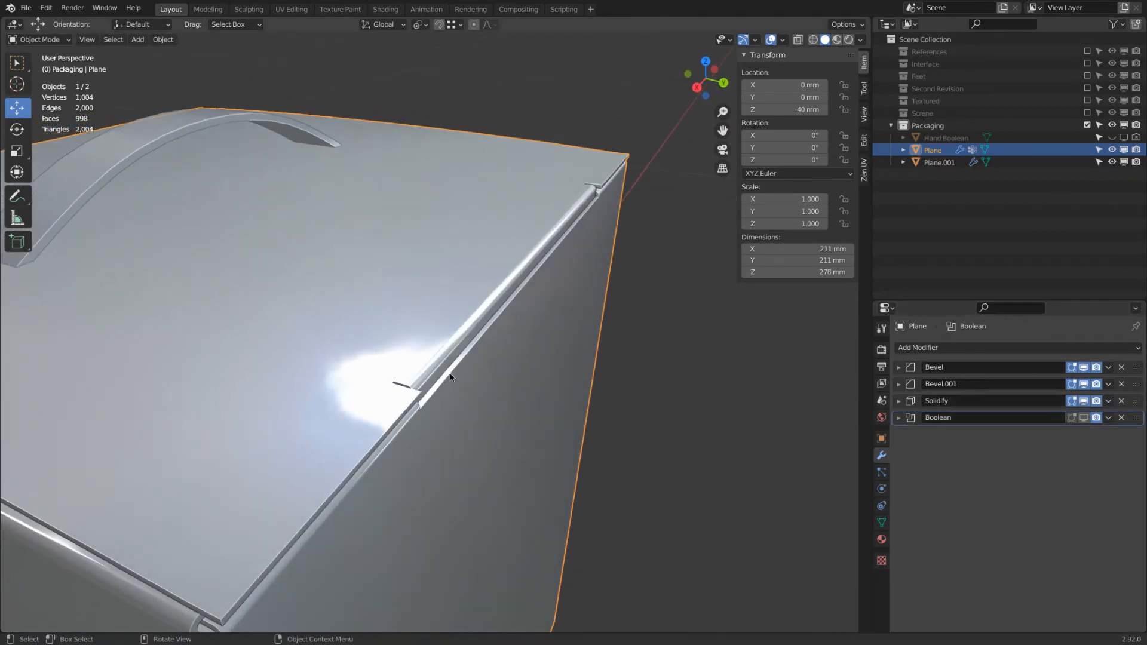
Back in Edit Mode, select the Lid vertex group's geometry, hide it and return to solid shading
{"action": "key", "text": "Tab"}
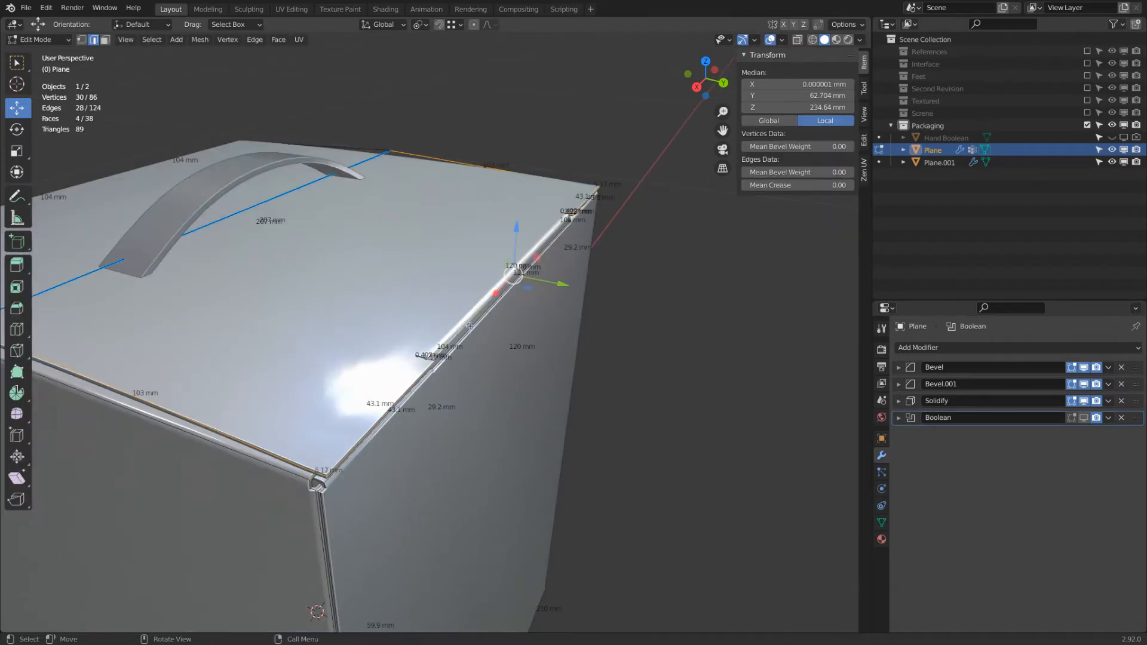
{"action": "key", "text": "shift+z"}
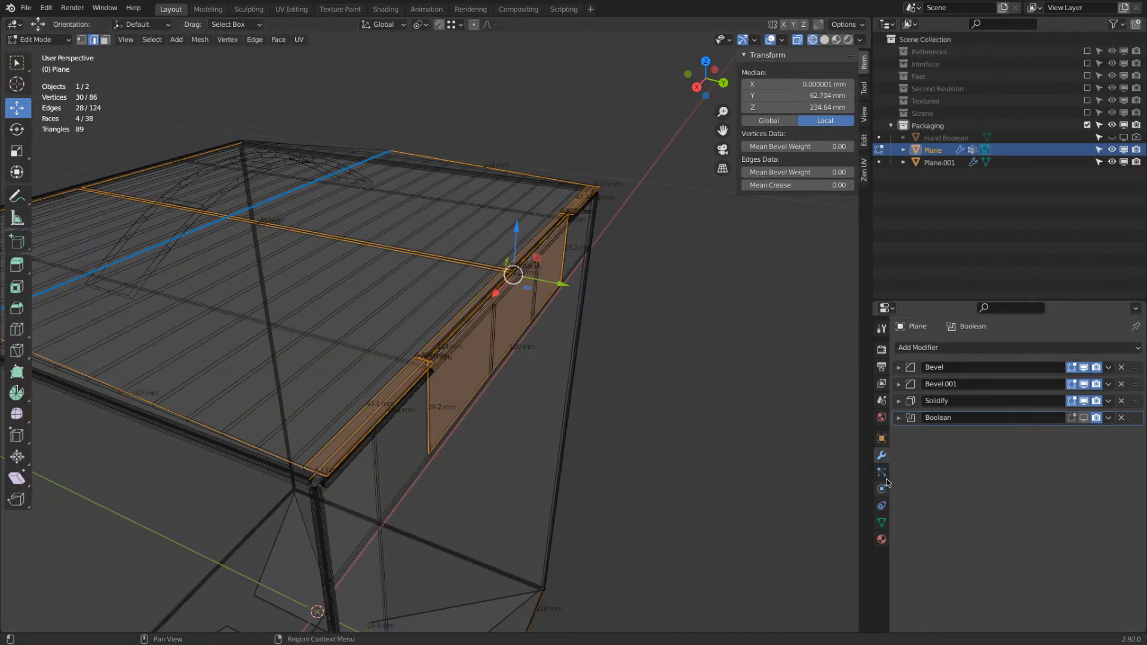
{"action": "left_click", "coordinate": [881, 522]}
{"action": "left_click", "coordinate": [1028, 460]}
{"action": "key", "text": "alt+a"}
{"action": "left_click", "coordinate": [1027, 458]}
{"action": "key", "text": "j"}
{"action": "key", "text": "h"}
{"action": "key", "text": "shift+z"}
Select the two middle-layer top flap faces that meet along the box's center line and hide them
{"action": "middle_click_drag", "start_coordinate": [660, 280], "coordinate": [449, 259]}
{"action": "key", "text": "3"}
{"action": "left_click", "coordinate": [392, 244]}
{"action": "left_click", "coordinate": [326, 308], "text": "shift"}
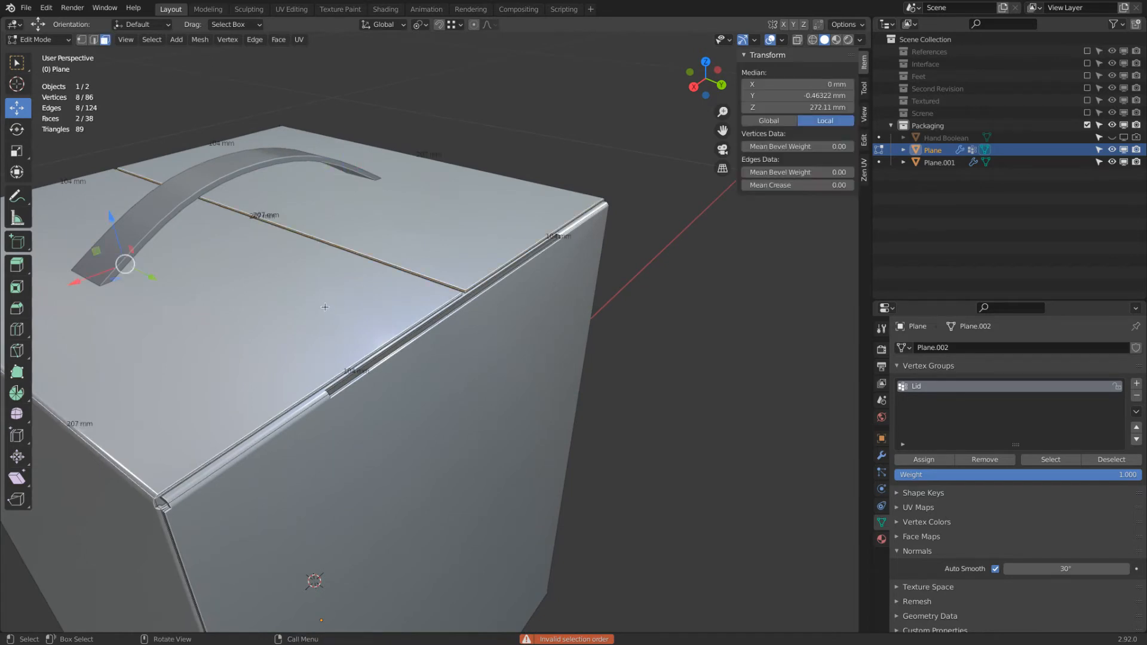
{"action": "key", "text": "h"}
Select the three faces of the remaining top flap in wireframe view and return to solid shading
{"action": "middle_click_drag", "start_coordinate": [363, 286], "coordinate": [337, 304]}
{"action": "middle_click_drag", "start_coordinate": [272, 326], "coordinate": [451, 286]}
{"action": "left_click", "coordinate": [448, 400]}
{"action": "scroll", "coordinate": [446, 391], "scroll_direction": "down", "scroll_amount": 4}
{"action": "key", "text": "z"}
{"action": "mouse_move", "coordinate": [446, 389]}
{"action": "middle_mouse_down"}
{"action": "mouse_move", "coordinate": [377, 389]}
{"action": "mouse_move", "coordinate": [323, 351]}
{"action": "mouse_move", "coordinate": [323, 331]}
{"action": "middle_mouse_up"}
{"action": "left_click", "coordinate": [323, 387]}
{"action": "left_click", "coordinate": [323, 279], "text": "shift"}
{"action": "left_click", "coordinate": [418, 249], "text": "shift"}
{"action": "key", "text": "z"}
{"action": "left_click", "coordinate": [660, 231]}
Check the direction of the flap faces by briefly showing the Face Orientation overlay
{"action": "left_click", "coordinate": [783, 40]}
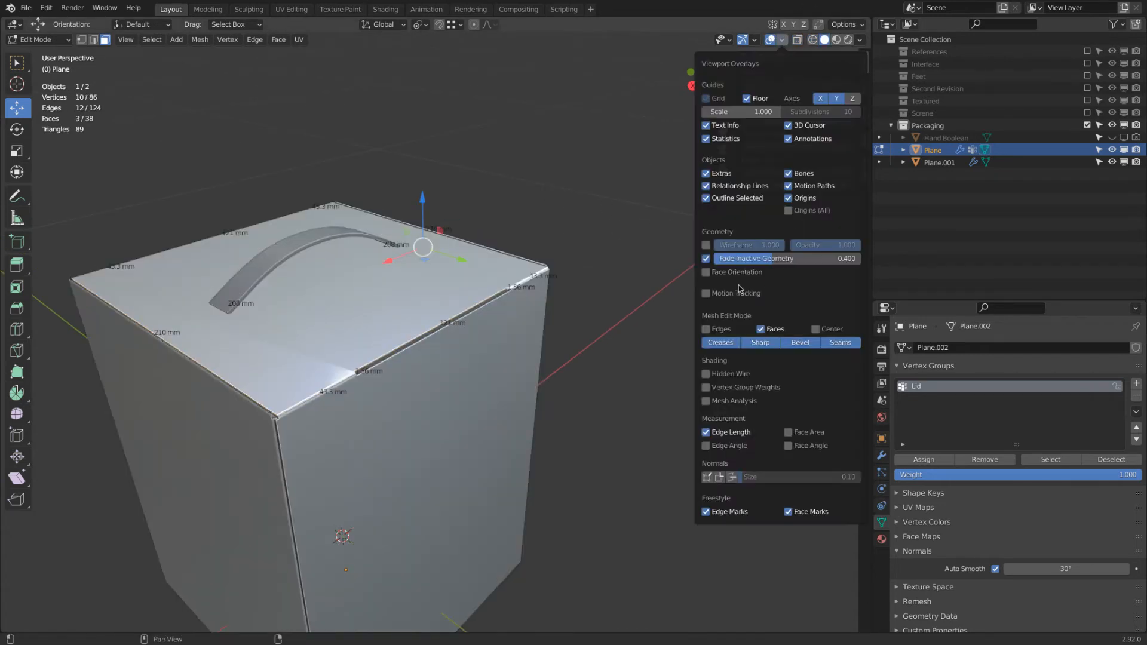
{"action": "left_click", "coordinate": [706, 273]}
{"action": "left_click", "coordinate": [711, 273]}
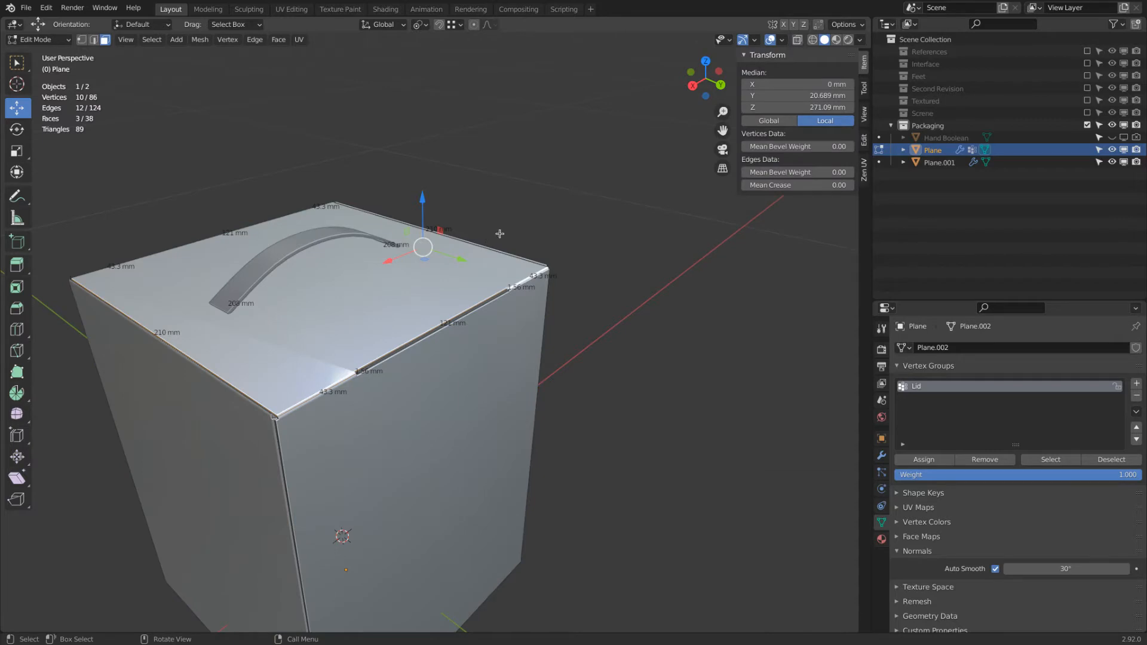
Set the pivot point to Bounding Box Center and flatten the selected flap faces by scaling them to 0 along Z
{"action": "left_click", "coordinate": [421, 24]}
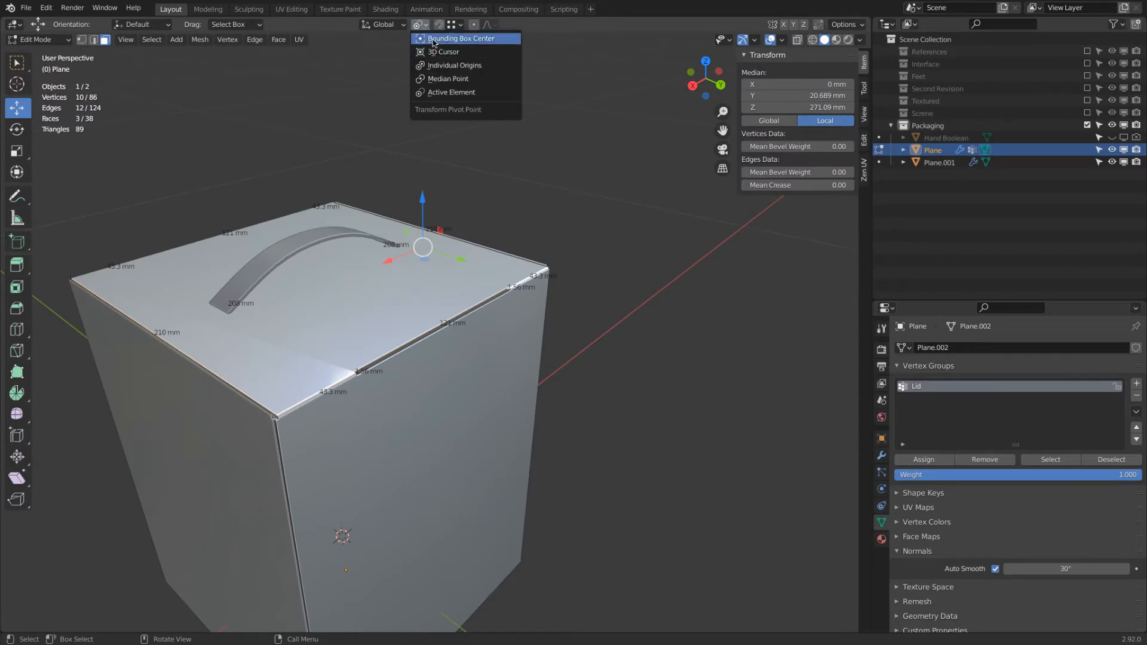
{"action": "left_click", "coordinate": [448, 36]}
{"action": "key", "text": "s"}
{"action": "key", "text": "z"}
{"action": "key", "text": "0"}
{"action": "key", "text": "Return"}
{"action": "mouse_move", "coordinate": [544, 279]}
{"action": "middle_mouse_down"}
{"action": "mouse_move", "coordinate": [538, 317]}
{"action": "mouse_move", "coordinate": [555, 274]}
{"action": "mouse_move", "coordinate": [549, 288]}
{"action": "middle_mouse_up"}
{"action": "key", "text": "Tab"}
{"action": "key", "text": "shift+z"}
{"action": "key", "text": "Tab"}
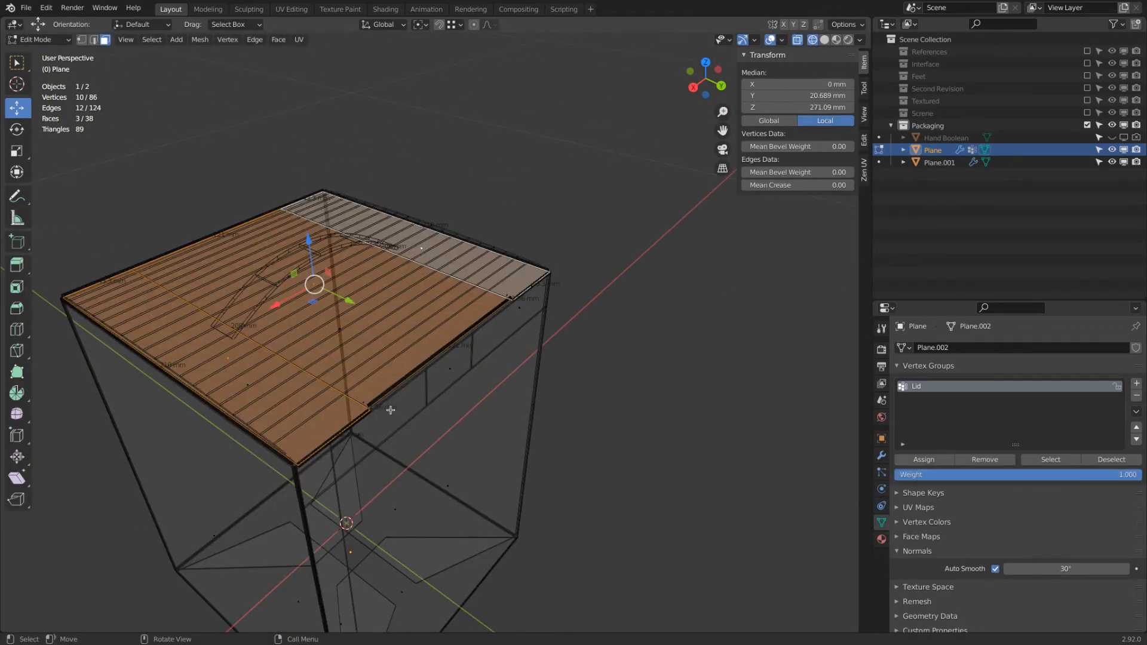
{"action": "key", "text": "z"}
{"action": "left_click", "coordinate": [646, 413]}
Move the front edge of the top flap's central section back along Y to 101.87 mm and inspect the gap
{"action": "scroll", "coordinate": [373, 378], "scroll_direction": "up", "scroll_amount": 2}
{"action": "mouse_move", "coordinate": [365, 381]}
{"action": "middle_mouse_down"}
{"action": "mouse_move", "coordinate": [353, 394]}
{"action": "mouse_move", "coordinate": [508, 324]}
{"action": "mouse_move", "coordinate": [509, 313]}
{"action": "middle_mouse_up"}
{"action": "left_click", "coordinate": [93, 40]}
{"action": "left_click", "coordinate": [542, 306]}
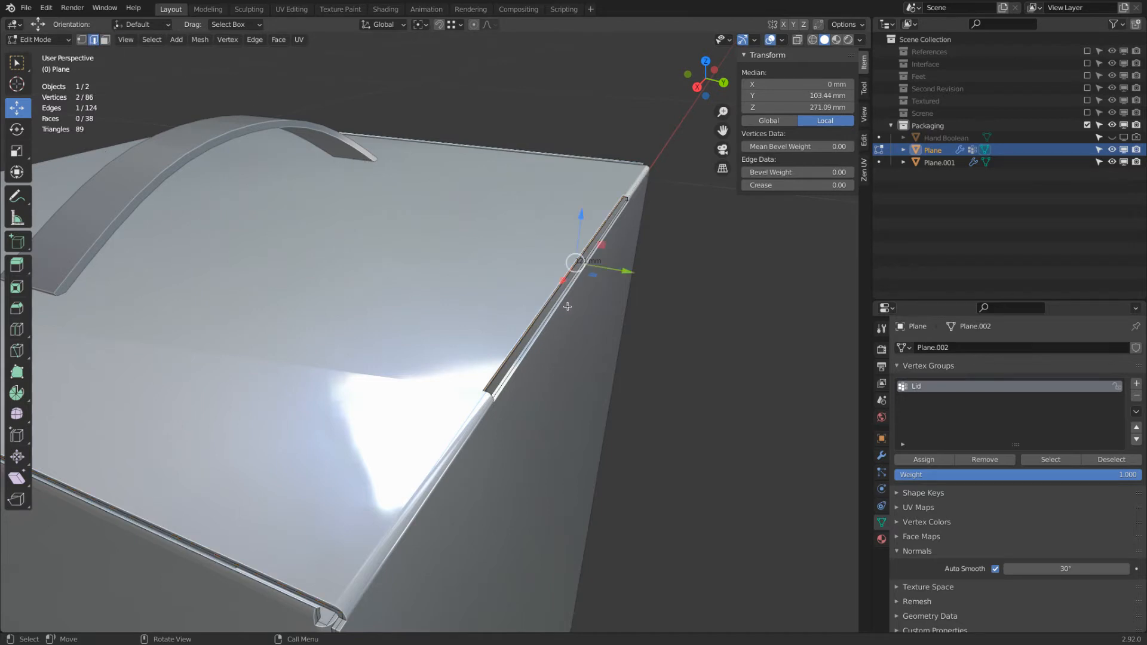
{"action": "left_click_drag", "start_coordinate": [632, 268], "coordinate": [616, 278]}
{"action": "middle_click_drag", "start_coordinate": [617, 278], "coordinate": [586, 279]}
{"action": "key", "text": "Tab"}
{"action": "key", "text": "Tab"}
{"action": "middle_click_drag", "start_coordinate": [409, 321], "coordinate": [493, 314]}
{"action": "scroll", "coordinate": [493, 314], "scroll_direction": "down", "scroll_amount": 1}
Turn off the Solidify modifier's viewport display and extrude the front tab's top edge up 1.09 mm along Z
{"action": "left_click", "coordinate": [881, 455]}
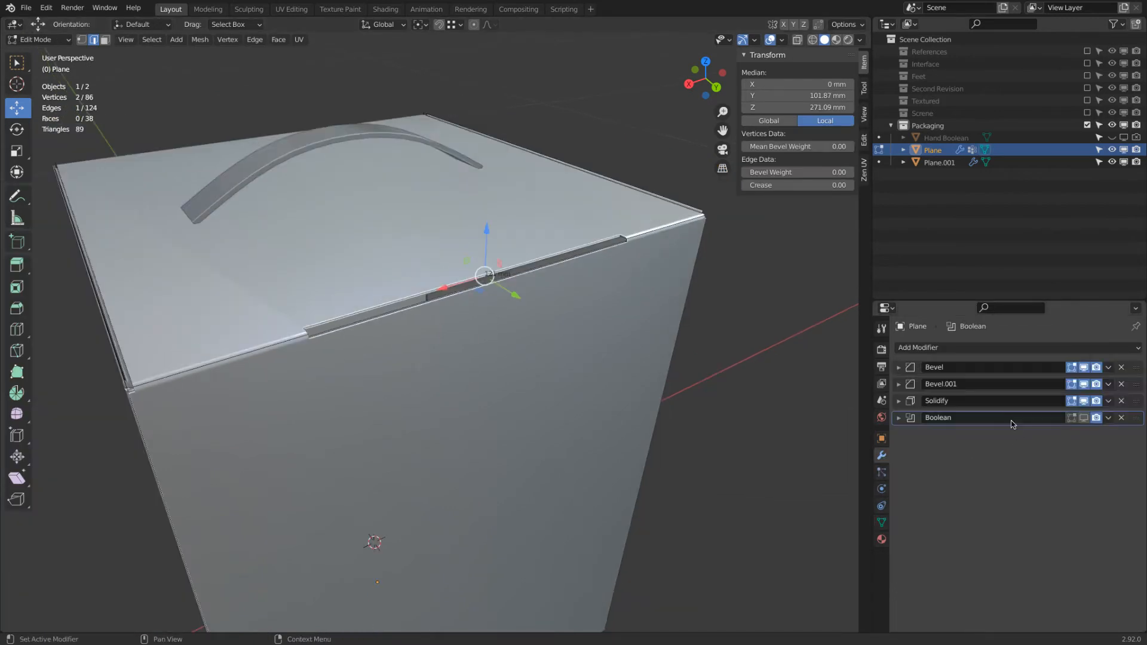
{"action": "left_click", "coordinate": [1084, 400]}
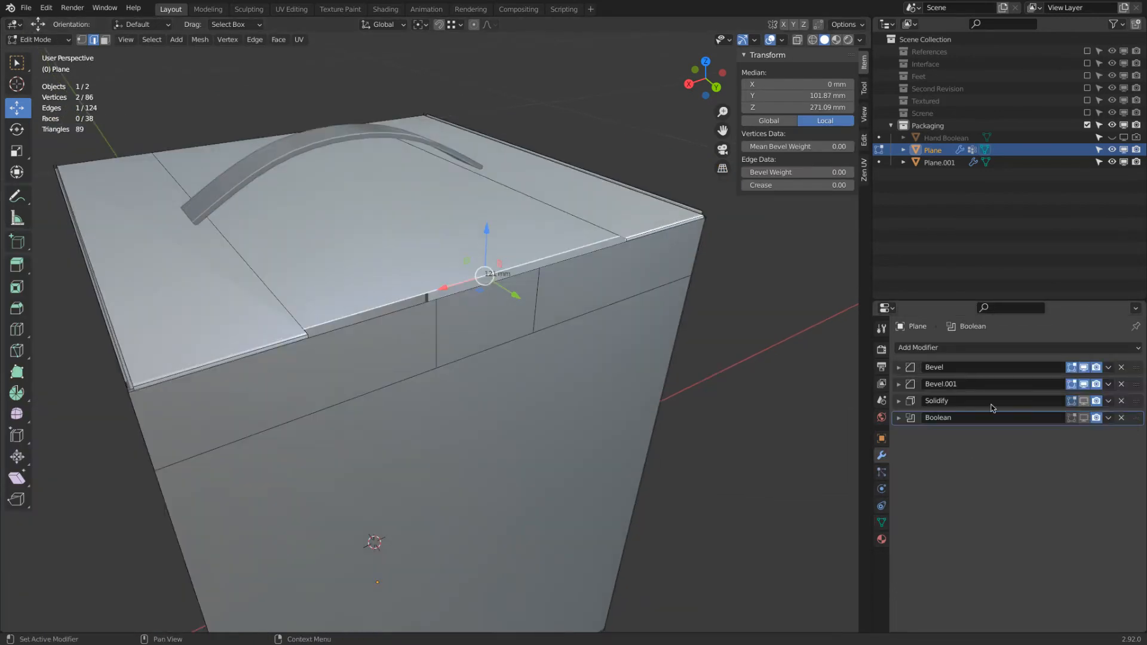
{"action": "left_click", "coordinate": [453, 295]}
{"action": "middle_click_drag", "start_coordinate": [453, 296], "coordinate": [486, 334]}
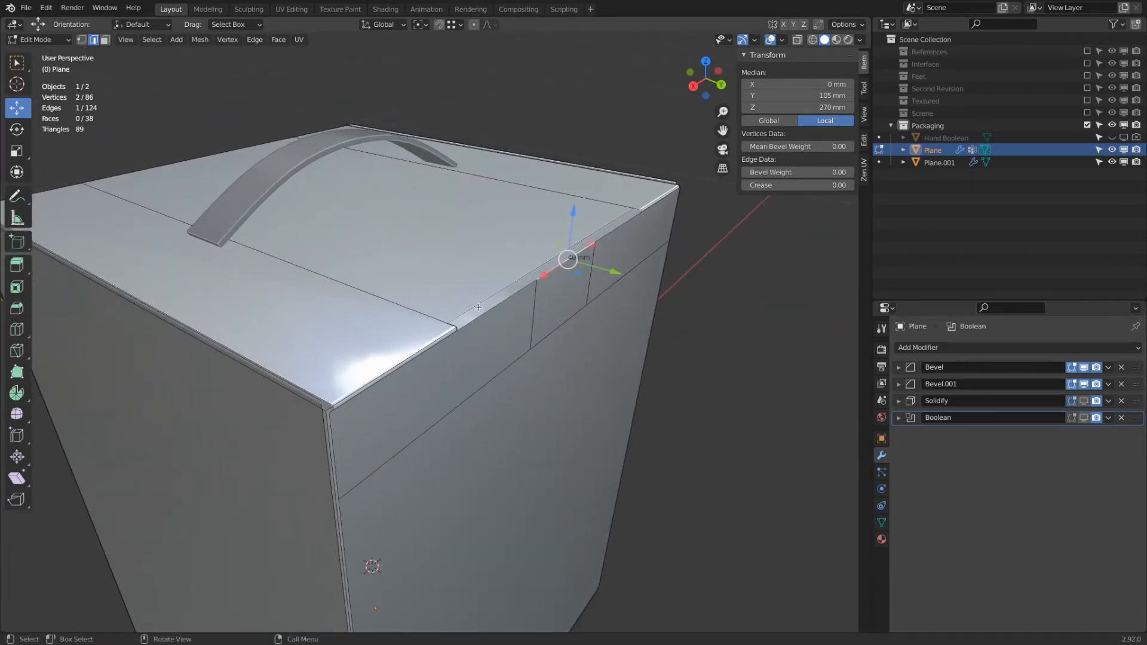
{"action": "scroll", "coordinate": [477, 307], "scroll_direction": "up", "scroll_amount": 2}
{"action": "middle_click_drag", "start_coordinate": [575, 280], "coordinate": [549, 292], "text": "shift"}
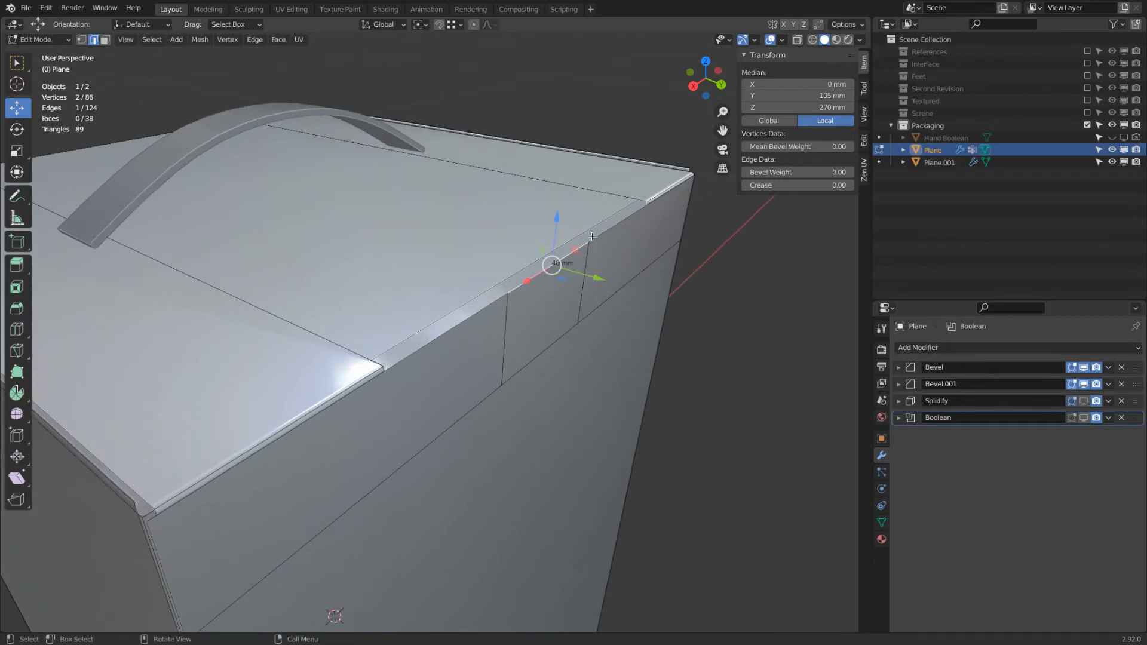
{"action": "key", "text": "e"}
{"action": "key", "text": "z"}
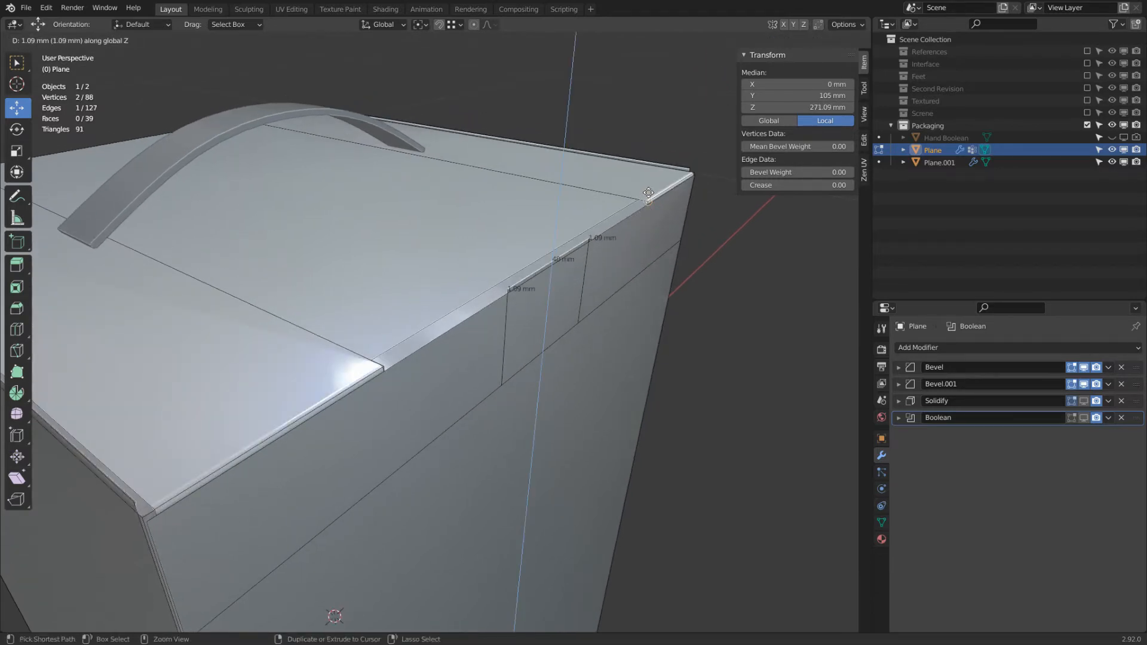
{"action": "left_click", "coordinate": [648, 193]}
Extrude the raised tab edge about 25 mm inward along Y over the top flap
{"action": "key", "text": "e"}
{"action": "key", "text": "y"}
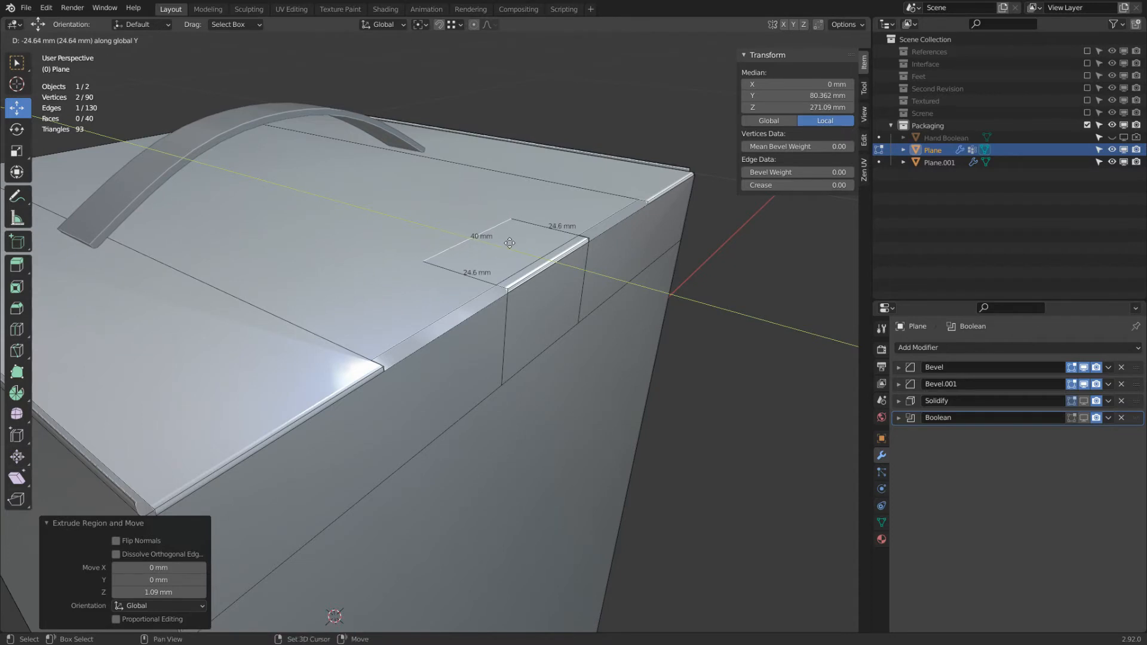
{"action": "left_click", "coordinate": [498, 239]}
{"action": "middle_click_drag", "start_coordinate": [498, 240], "coordinate": [230, 351]}
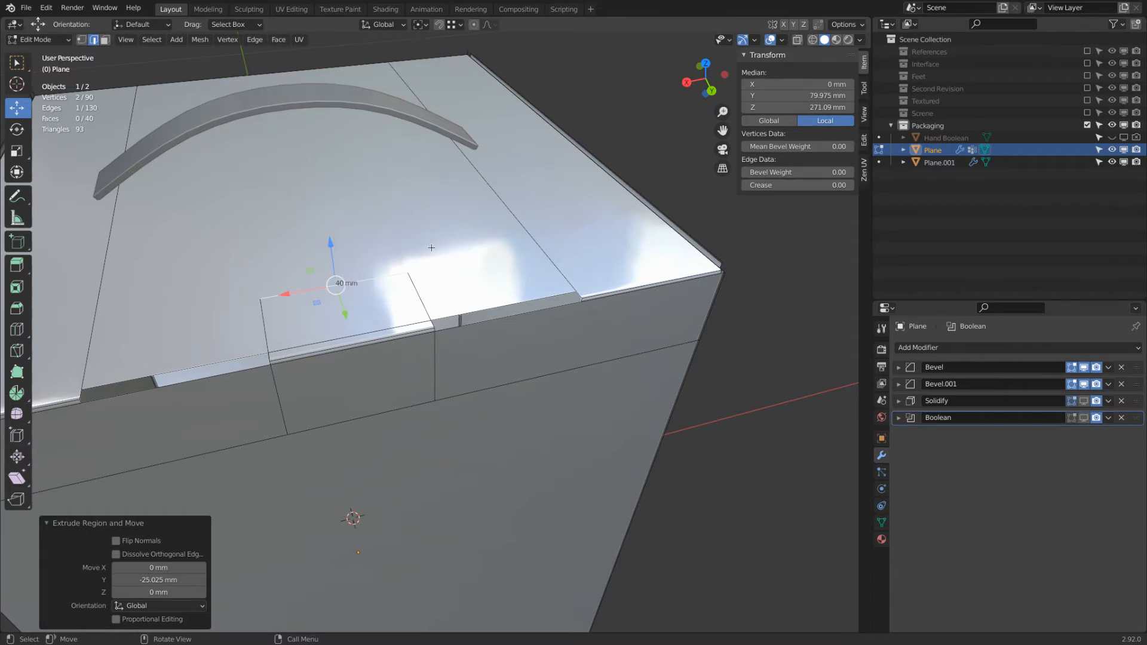
Subdivide the front edge of the top flap's central section with 2 cuts, working in wireframe view
{"action": "left_click", "coordinate": [256, 356]}
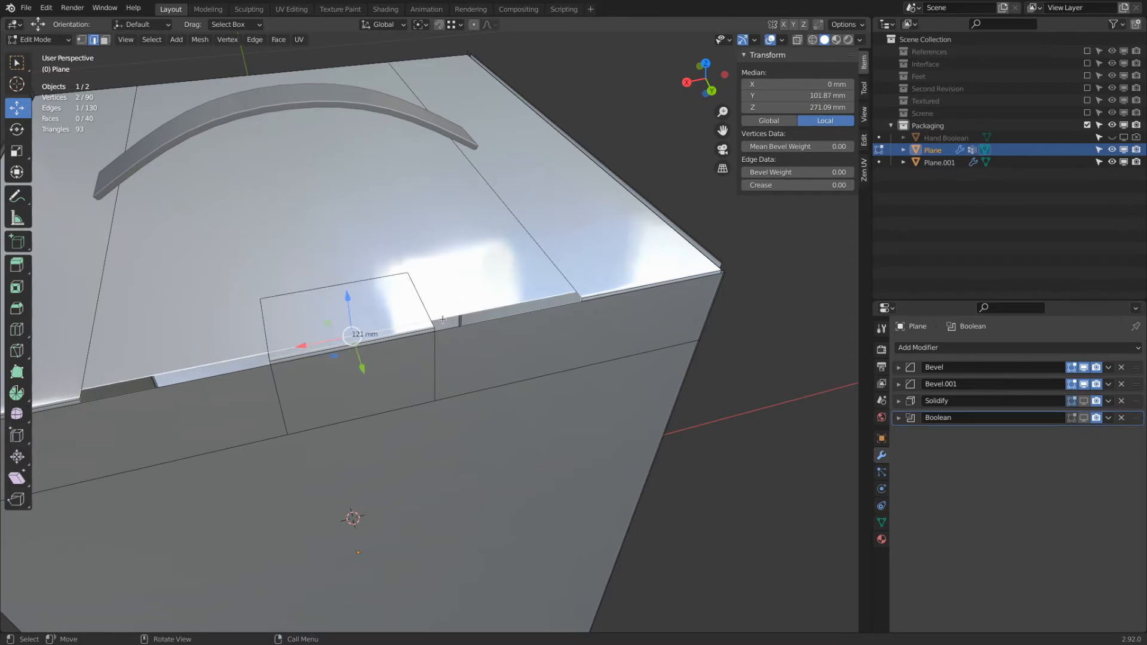
{"action": "key", "text": "z"}
{"action": "left_click", "coordinate": [383, 266]}
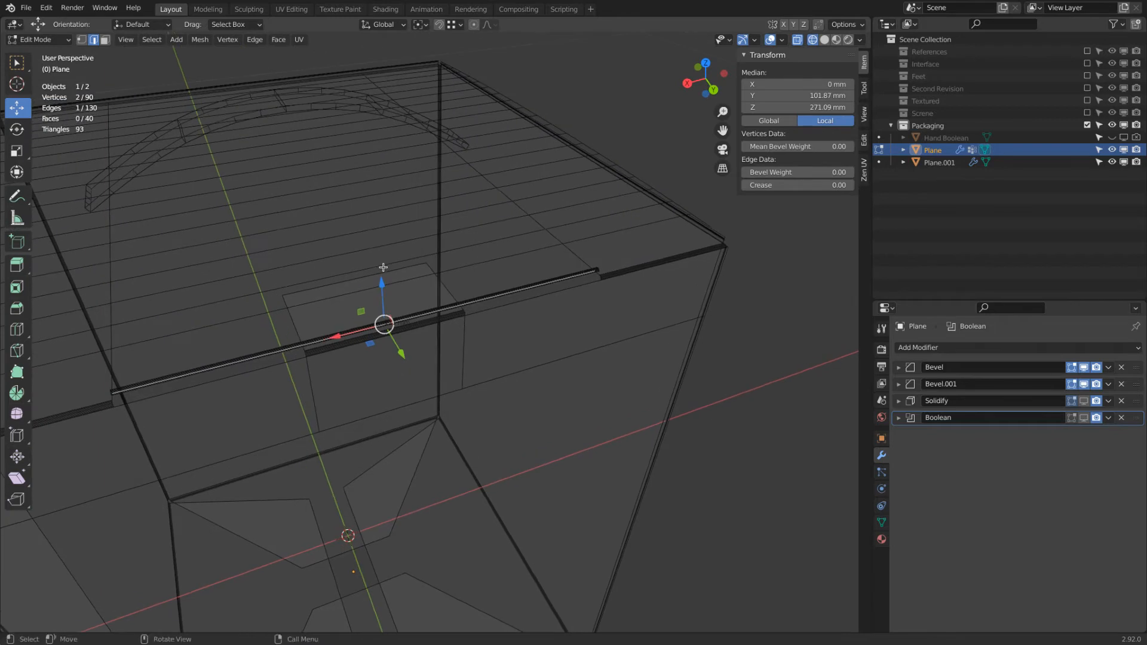
{"action": "middle_click_drag", "start_coordinate": [463, 246], "coordinate": [507, 159]}
{"action": "right_click", "coordinate": [507, 162]}
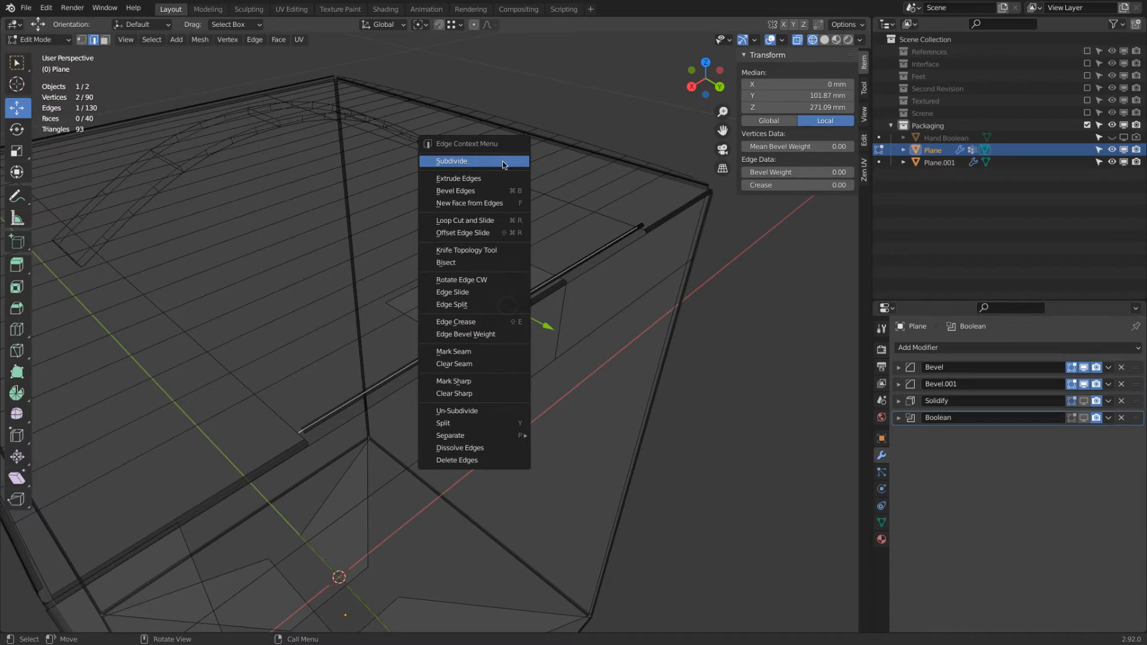
{"action": "left_click", "coordinate": [503, 163]}
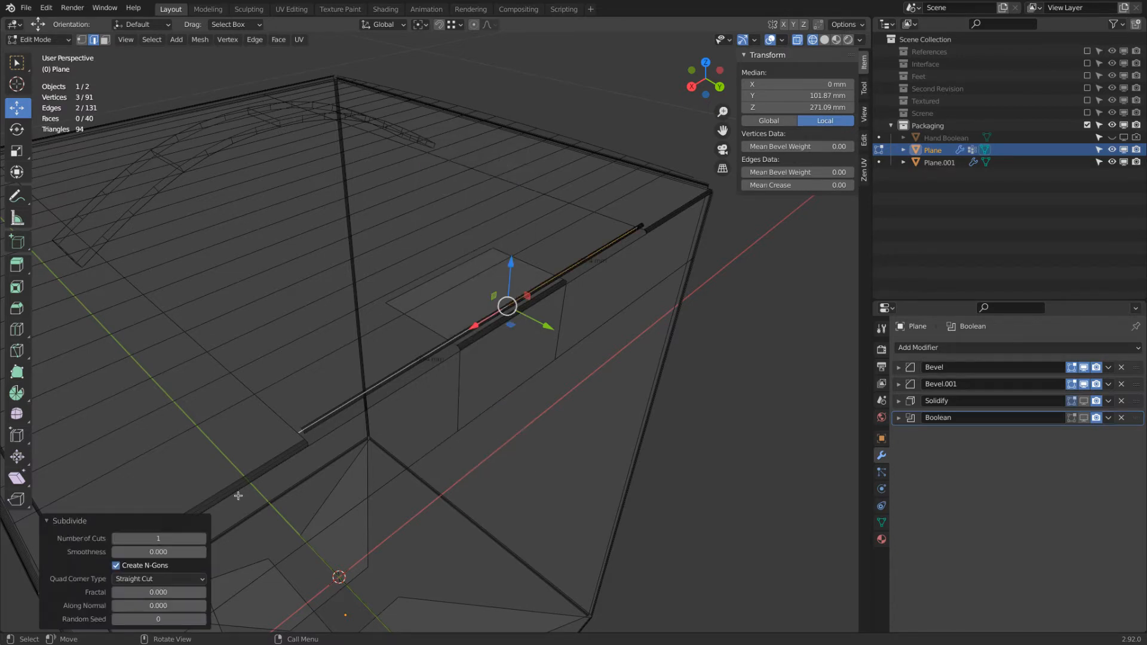
{"action": "left_click", "coordinate": [202, 538]}
Scale the middle segment of the flap's front edge by 1.012 along X and return to solid shading
{"action": "middle_click_drag", "start_coordinate": [443, 342], "coordinate": [526, 293]}
{"action": "left_click", "coordinate": [522, 277], "text": "shift"}
{"action": "left_click", "coordinate": [271, 361], "text": "shift"}
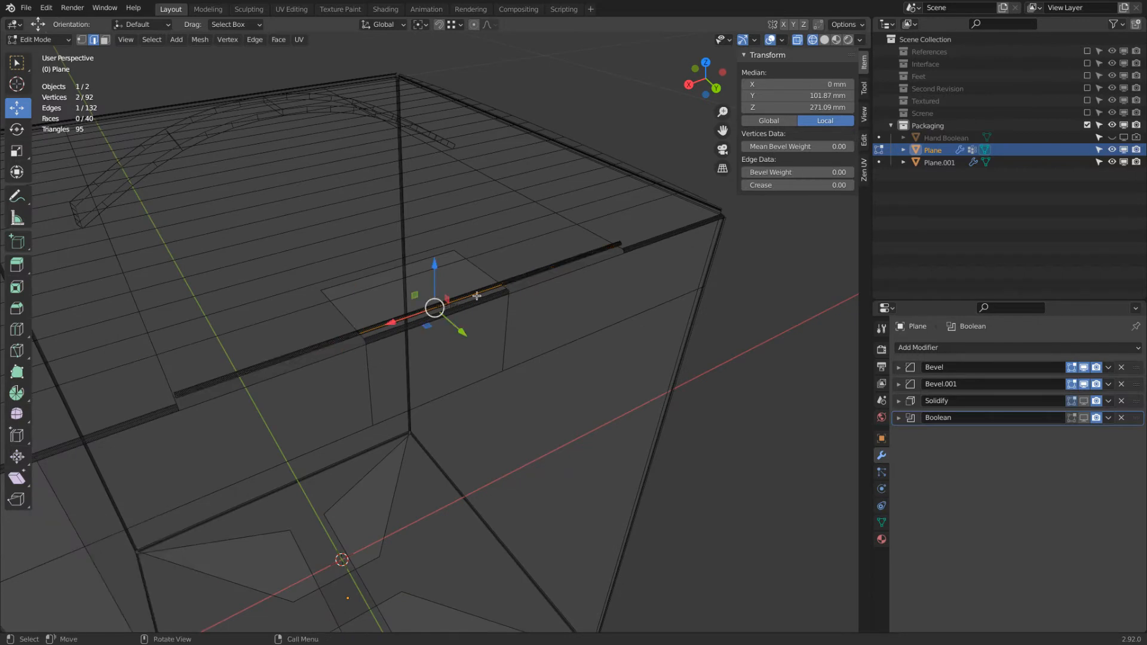
{"action": "mouse_move", "coordinate": [535, 246]}
{"action": "middle_mouse_down"}
{"action": "mouse_move", "coordinate": [460, 235]}
{"action": "mouse_move", "coordinate": [682, 247]}
{"action": "middle_mouse_up"}
{"action": "key", "text": "s"}
{"action": "key", "text": "x"}
{"action": "left_click", "coordinate": [476, 233]}
{"action": "key", "text": "shift+z"}
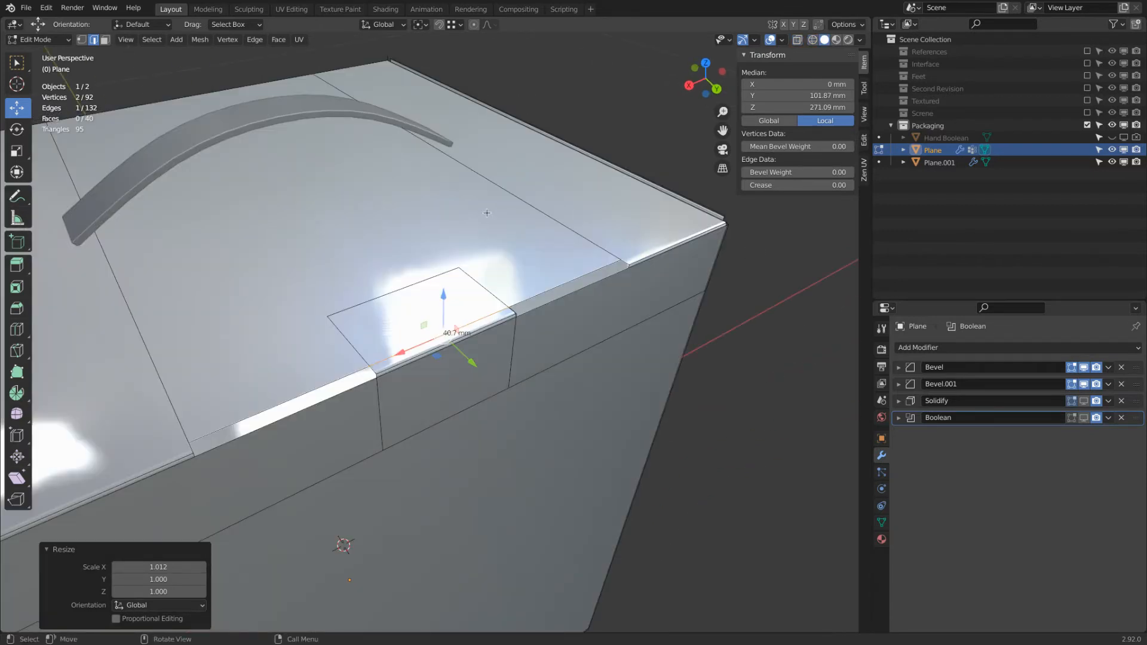
Knife-cut an edge across the top flap's central section and move it forward about 56.97 mm along Y
{"action": "scroll", "coordinate": [487, 213], "scroll_direction": "down", "scroll_amount": 2}
{"action": "key", "text": "ctrl+r"}
{"action": "right_click", "coordinate": [463, 175]}
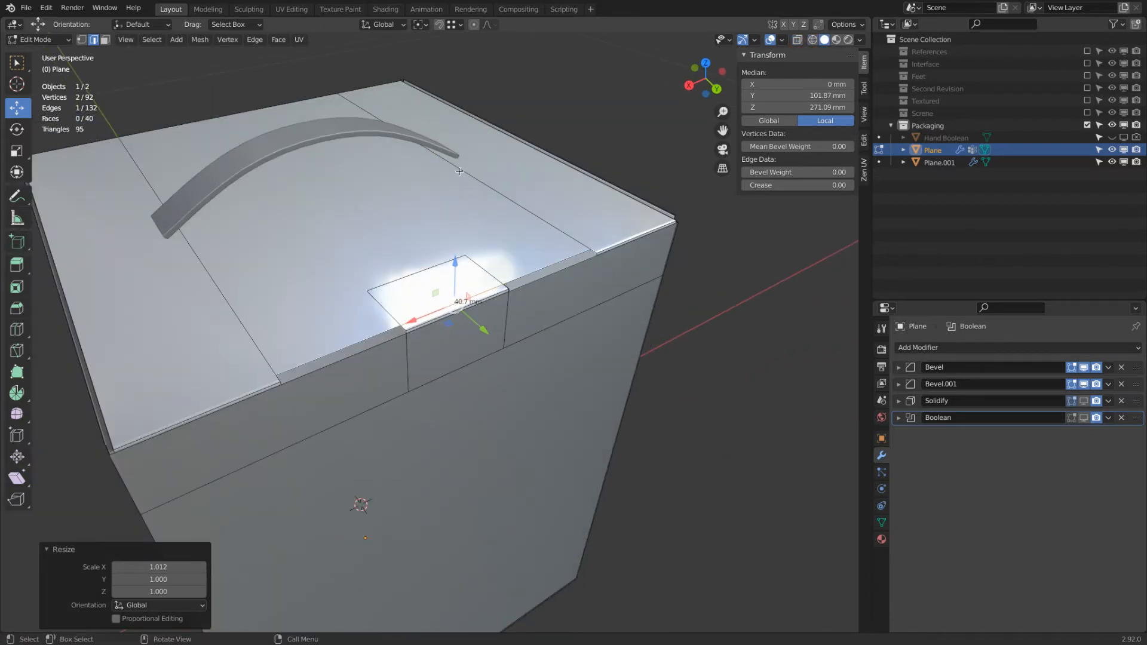
{"action": "key", "text": "k"}
{"action": "left_click", "coordinate": [434, 153]}
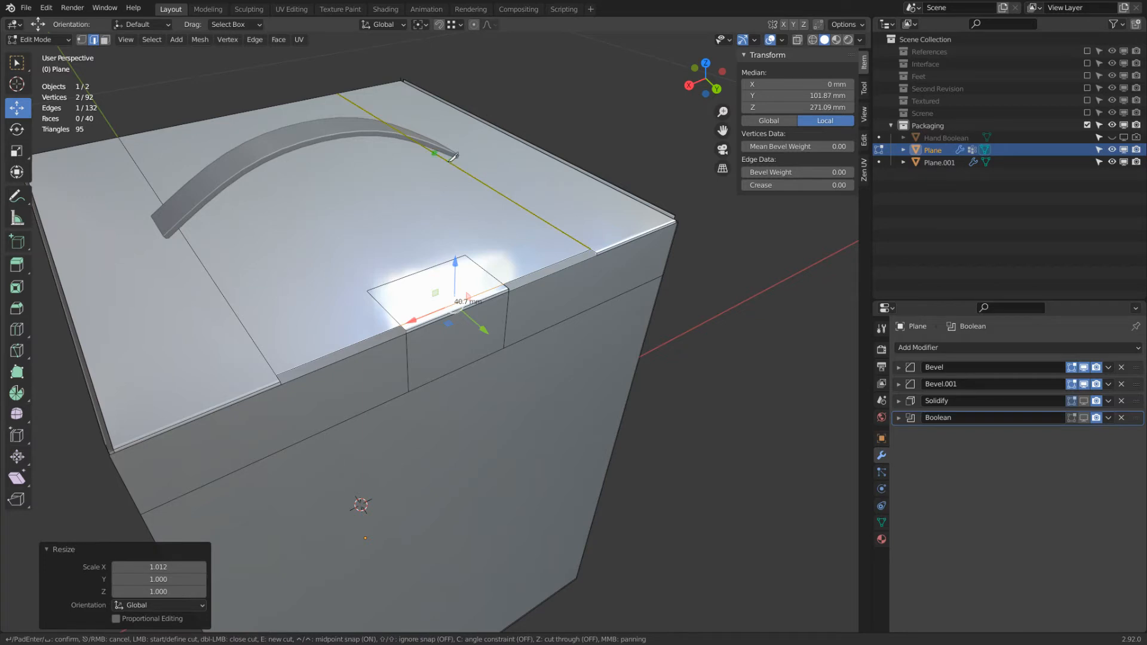
{"action": "left_click", "coordinate": [174, 223], "text": "ctrl"}
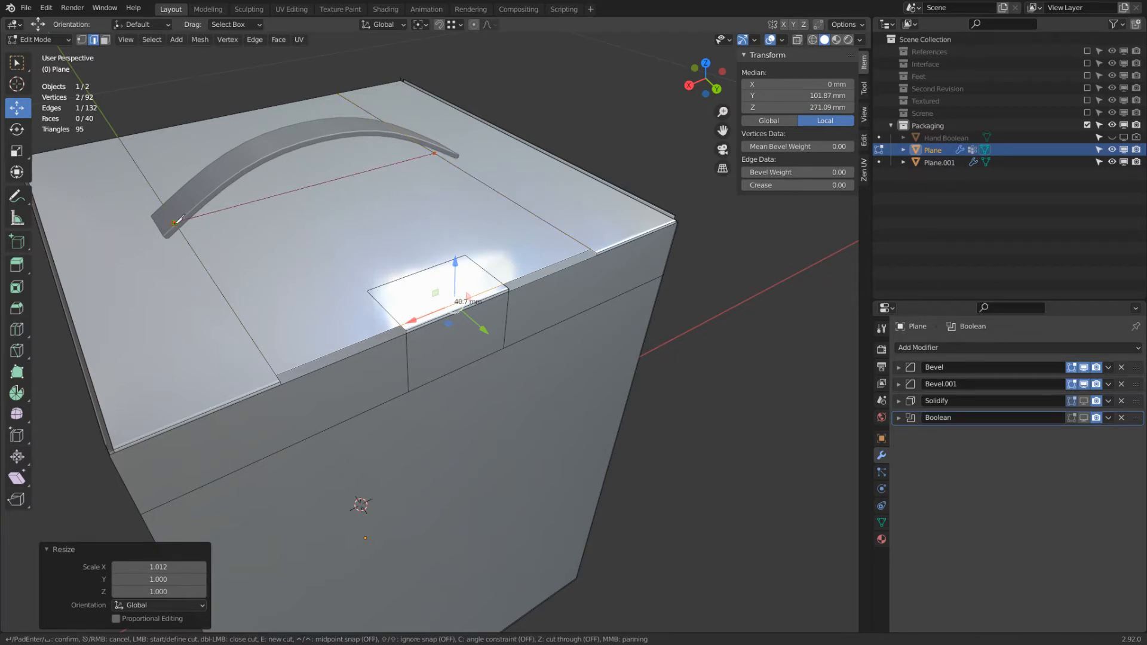
{"action": "key", "text": "Return"}
{"action": "left_click_drag", "start_coordinate": [340, 203], "coordinate": [407, 261]}
Subdivide the new edge across the central section with 2 cuts
{"action": "right_click", "coordinate": [311, 205]}
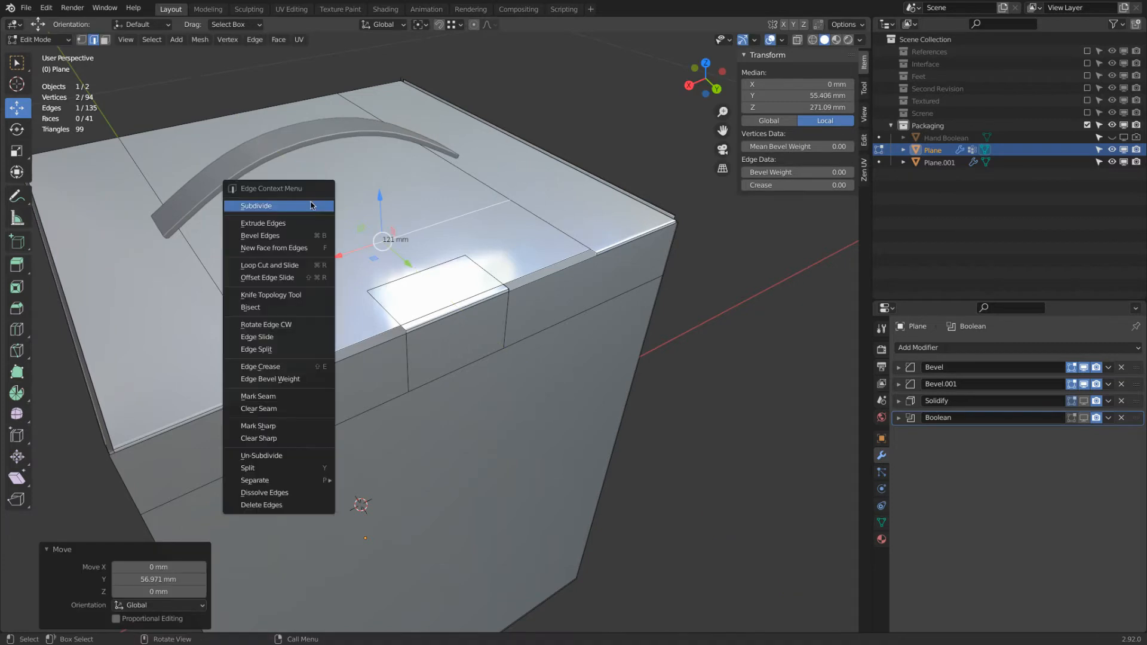
{"action": "left_click", "coordinate": [310, 206]}
{"action": "left_click", "coordinate": [202, 539]}
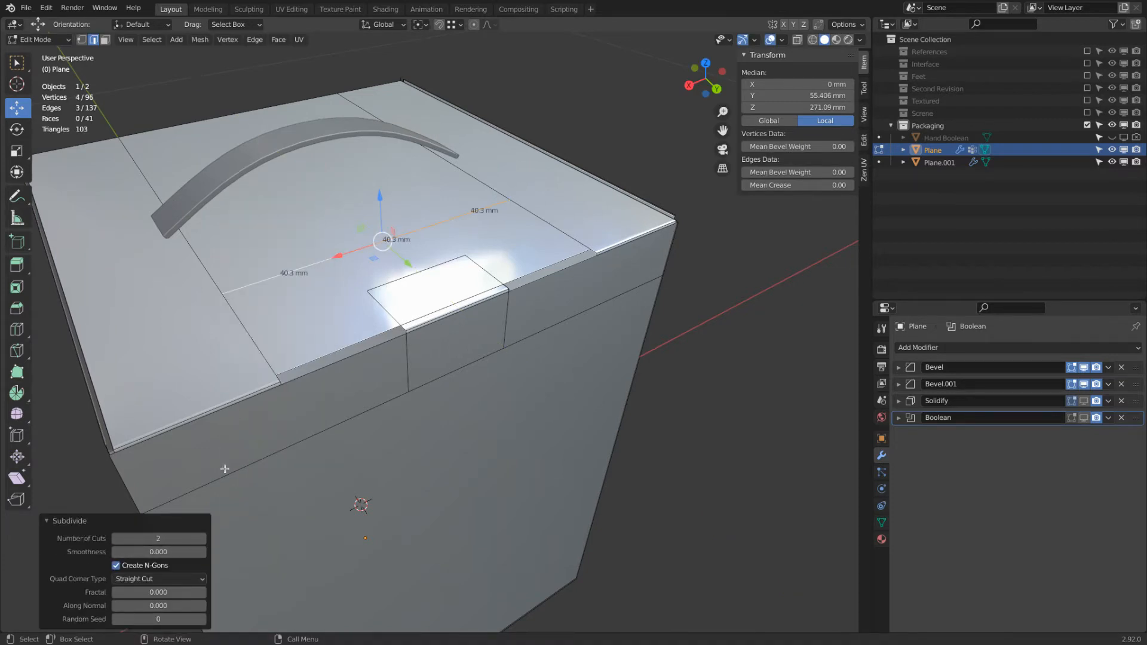
Connect the two inner vertices of the subdivided cross edge to the matching vertices on the flap's front edge
{"action": "left_click", "coordinate": [82, 40]}
{"action": "left_click", "coordinate": [340, 294]}
{"action": "left_click", "coordinate": [331, 268]}
{"action": "left_click_drag", "start_coordinate": [303, 268], "coordinate": [506, 281]}
{"action": "left_click", "coordinate": [428, 237]}
{"action": "left_click", "coordinate": [507, 283], "text": "shift"}
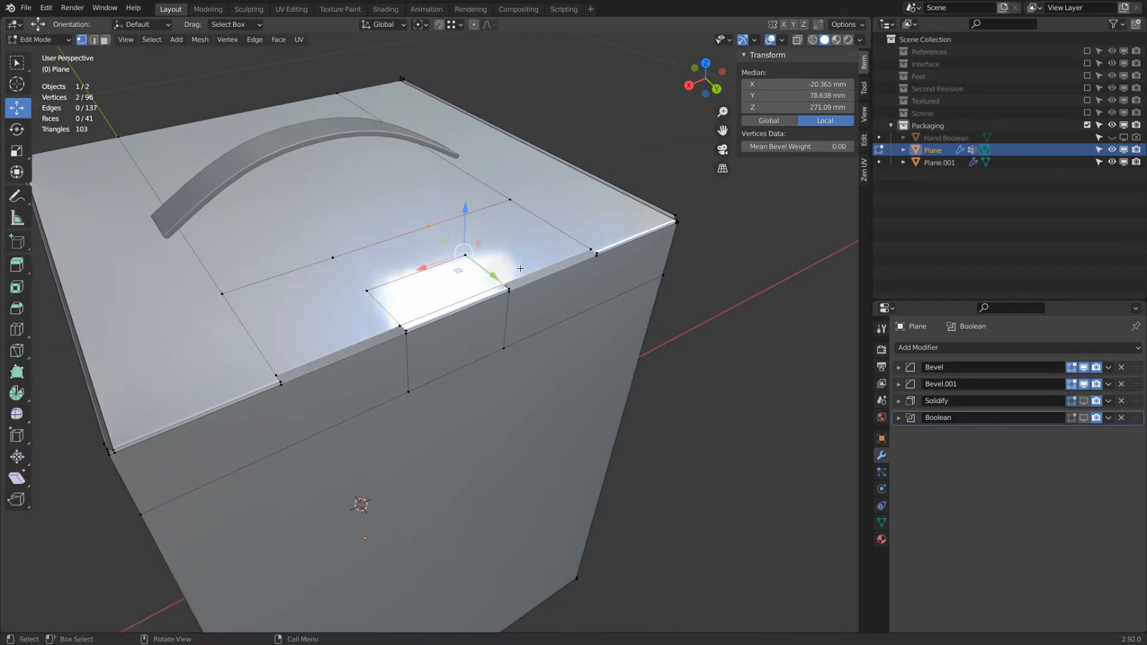
{"action": "key", "text": "j"}
{"action": "left_click", "coordinate": [398, 326]}
{"action": "left_click", "coordinate": [333, 258], "text": "shift"}
{"action": "key", "text": "j"}
Delete the middle face of the top flap's front strip beneath the tab
{"action": "left_click", "coordinate": [103, 43]}
{"action": "left_click", "coordinate": [412, 254]}
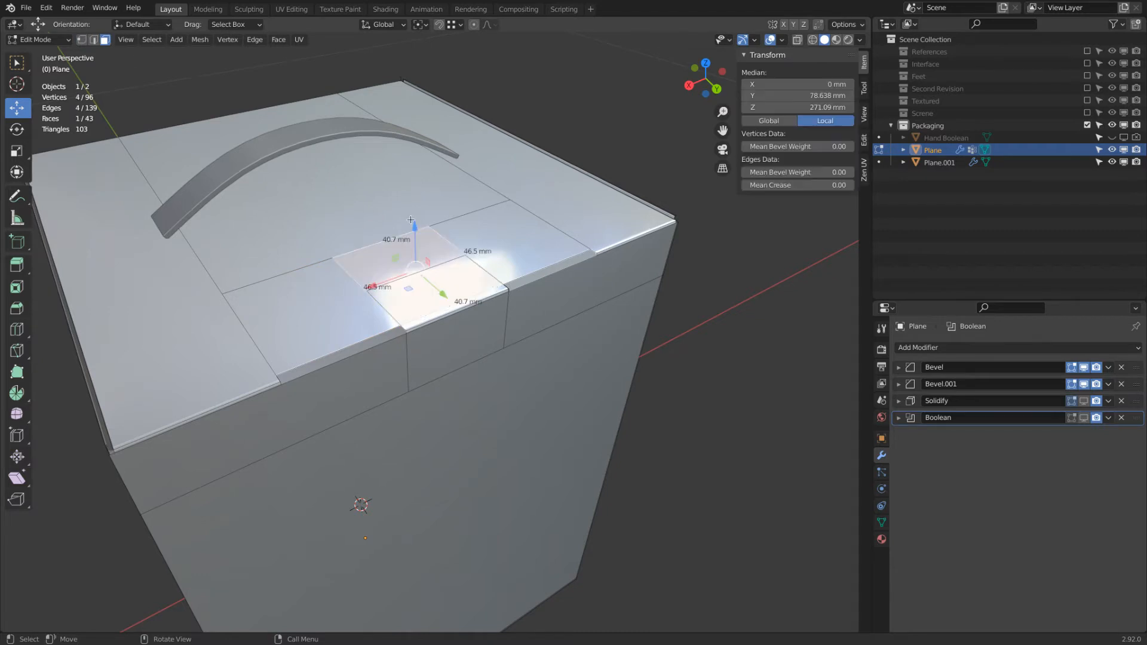
{"action": "key", "text": "x"}
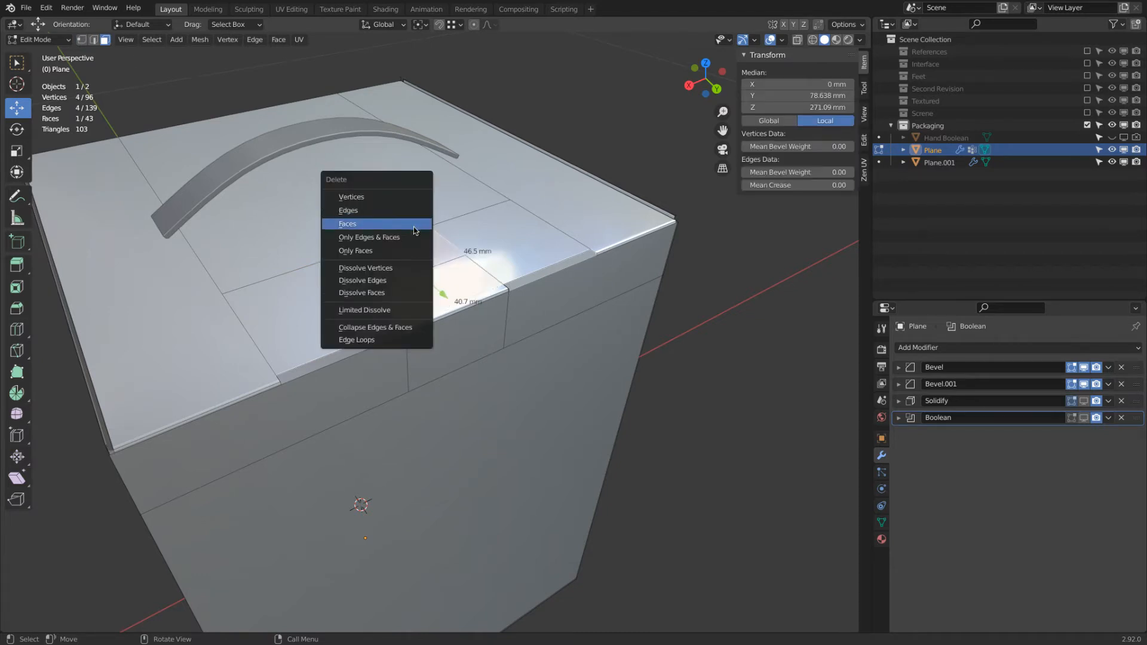
{"action": "left_click", "coordinate": [412, 224]}
Move the edges across the central section at the notch's rear forward 24.21 mm along Y
{"action": "left_click", "coordinate": [96, 40]}
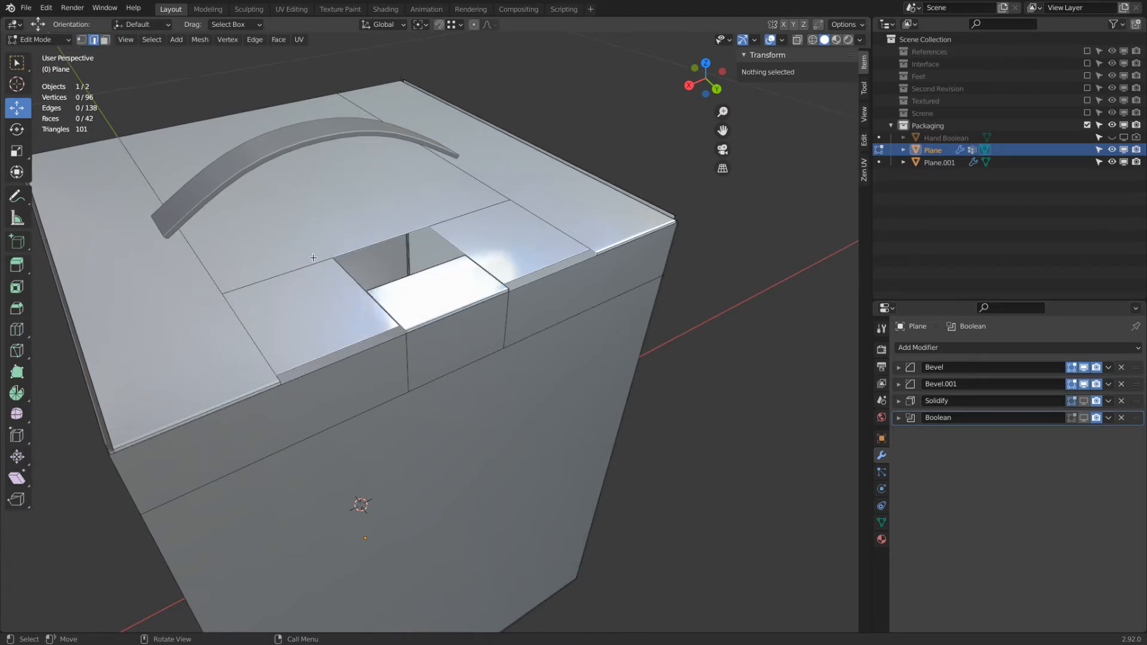
{"action": "left_click", "coordinate": [313, 258], "text": "alt"}
{"action": "left_click_drag", "start_coordinate": [405, 261], "coordinate": [443, 295]}
Examine how the folded tab fits the notch in the top flap from several angles
{"action": "middle_click_drag", "start_coordinate": [442, 295], "coordinate": [445, 412]}
{"action": "scroll", "coordinate": [398, 220], "scroll_direction": "up", "scroll_amount": 3}
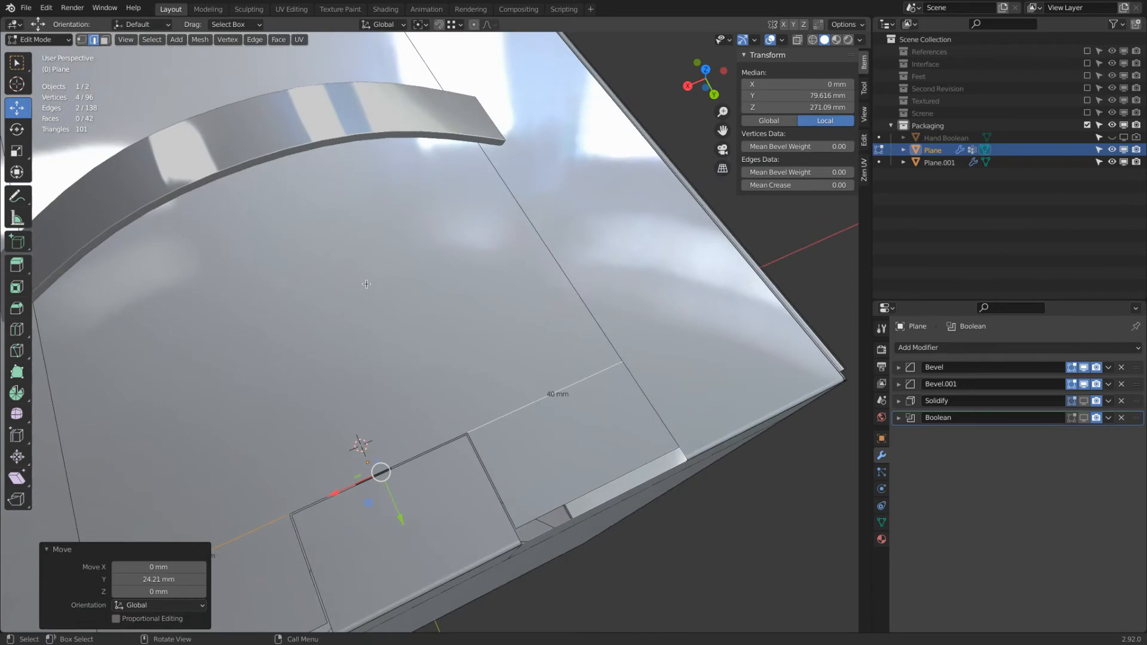
{"action": "key", "text": "Tab"}
{"action": "key", "text": "Tab"}
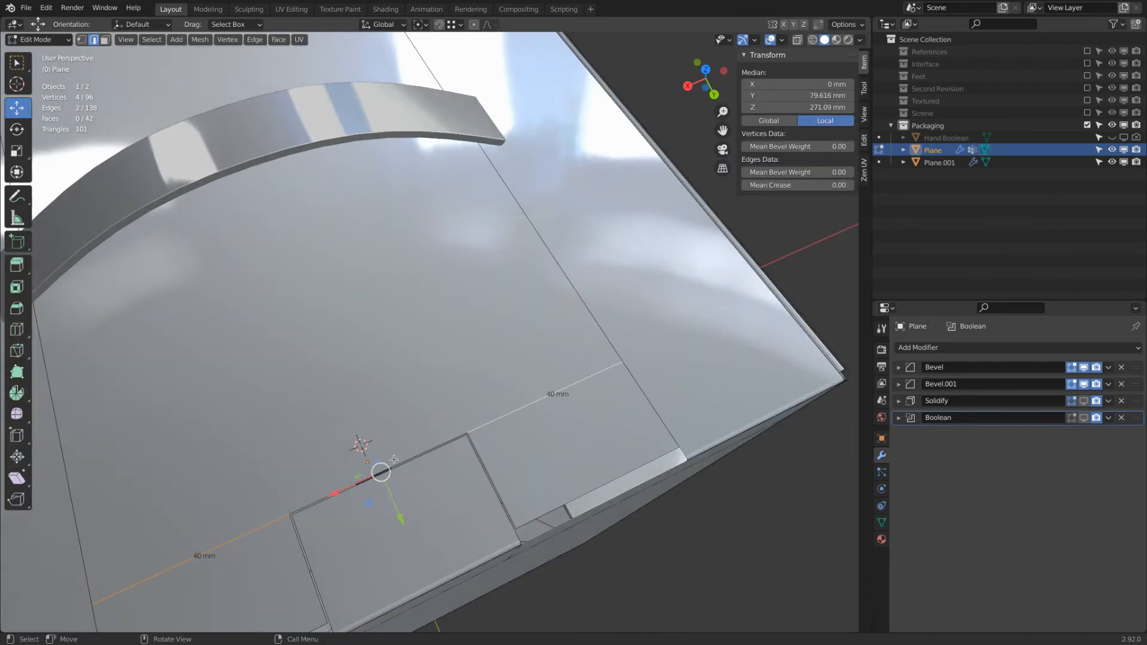
{"action": "middle_click_drag", "start_coordinate": [409, 447], "coordinate": [367, 287]}
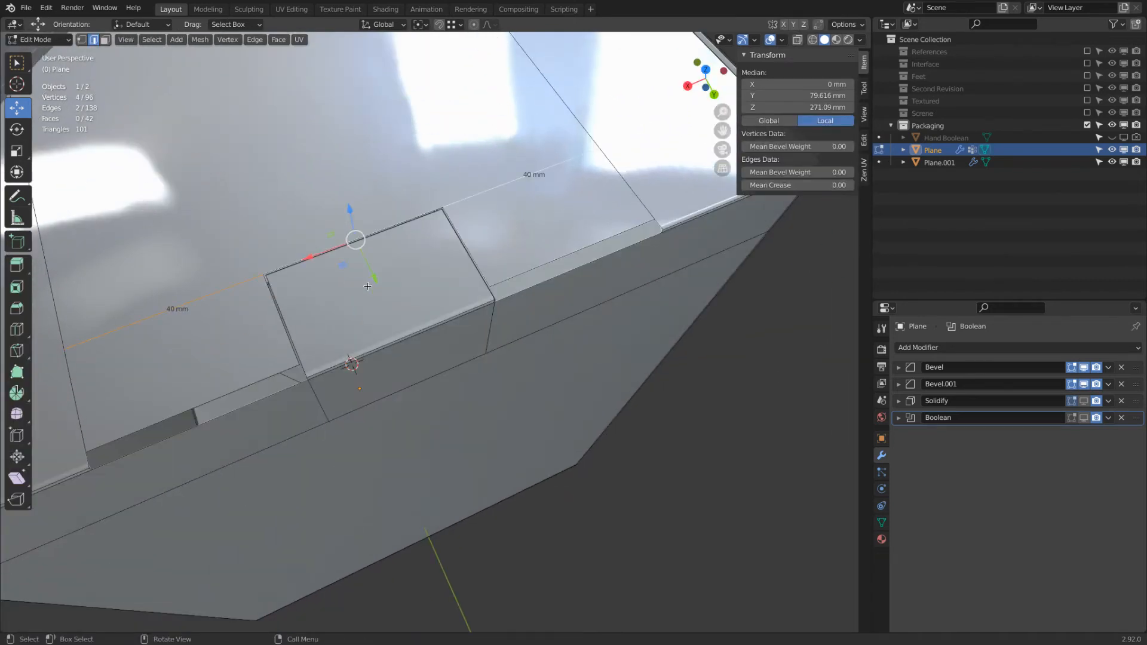
{"action": "scroll", "coordinate": [367, 286], "scroll_direction": "down", "scroll_amount": 5}
{"action": "middle_click_drag", "start_coordinate": [369, 287], "coordinate": [411, 274]}
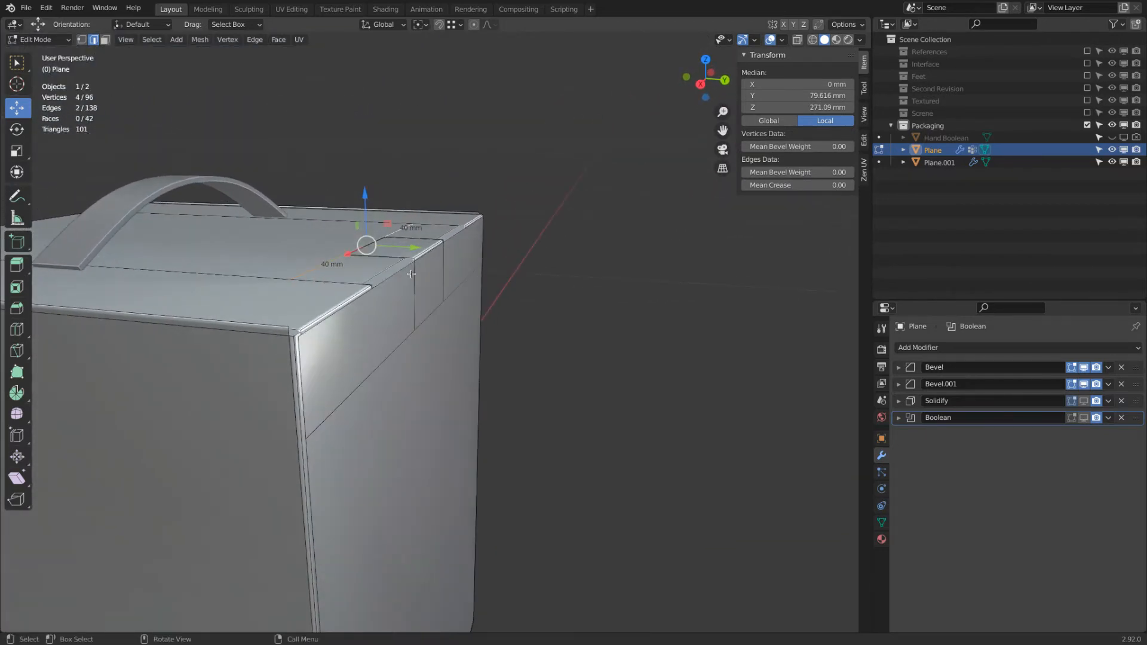
{"action": "middle_click_drag", "start_coordinate": [410, 274], "coordinate": [426, 243]}
{"action": "scroll", "coordinate": [428, 262], "scroll_direction": "up", "scroll_amount": 5}
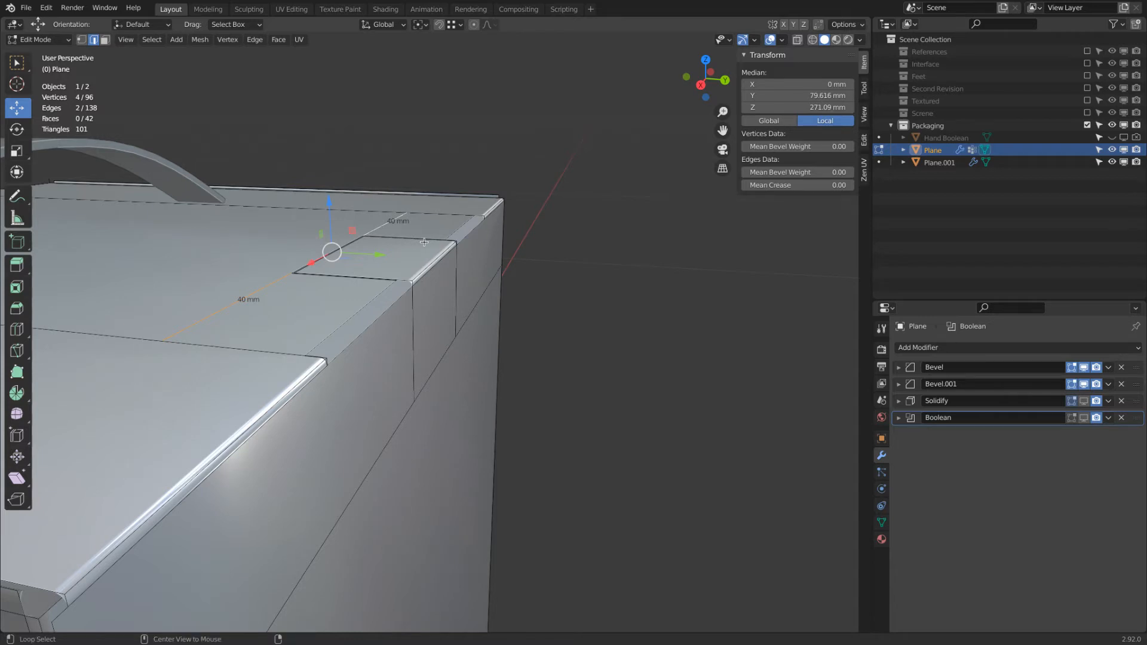
Reveal the hidden geometry, and hide the tab's front face to expose the inner flap behind it
{"action": "key", "text": "alt+h"}
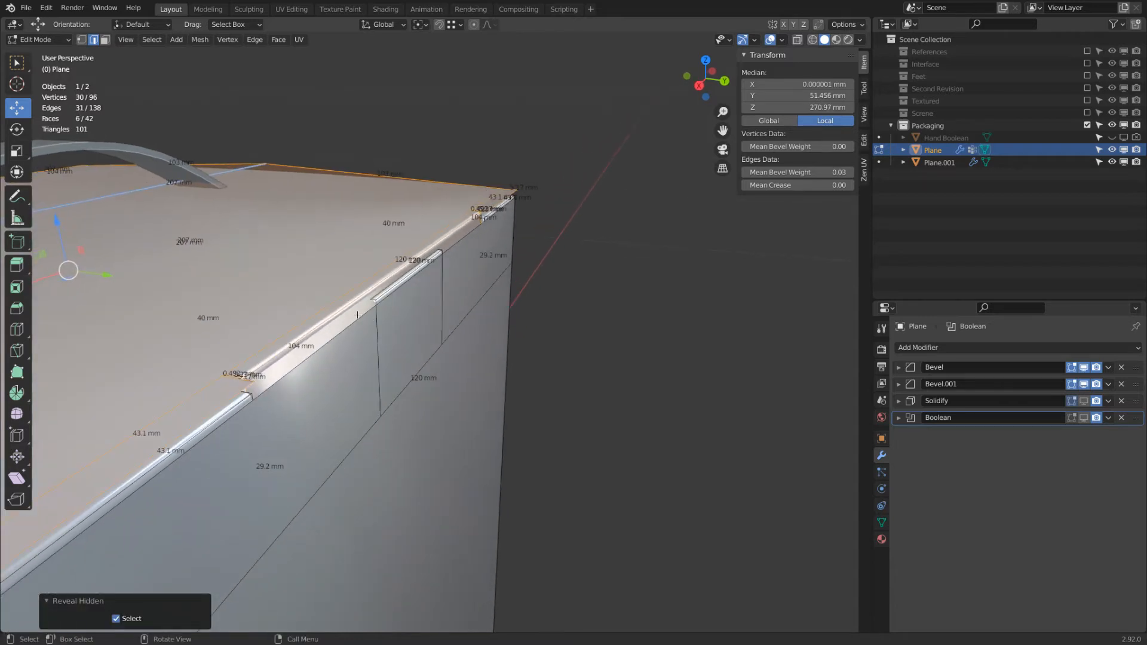
{"action": "left_click", "coordinate": [357, 314]}
{"action": "left_click", "coordinate": [416, 304]}
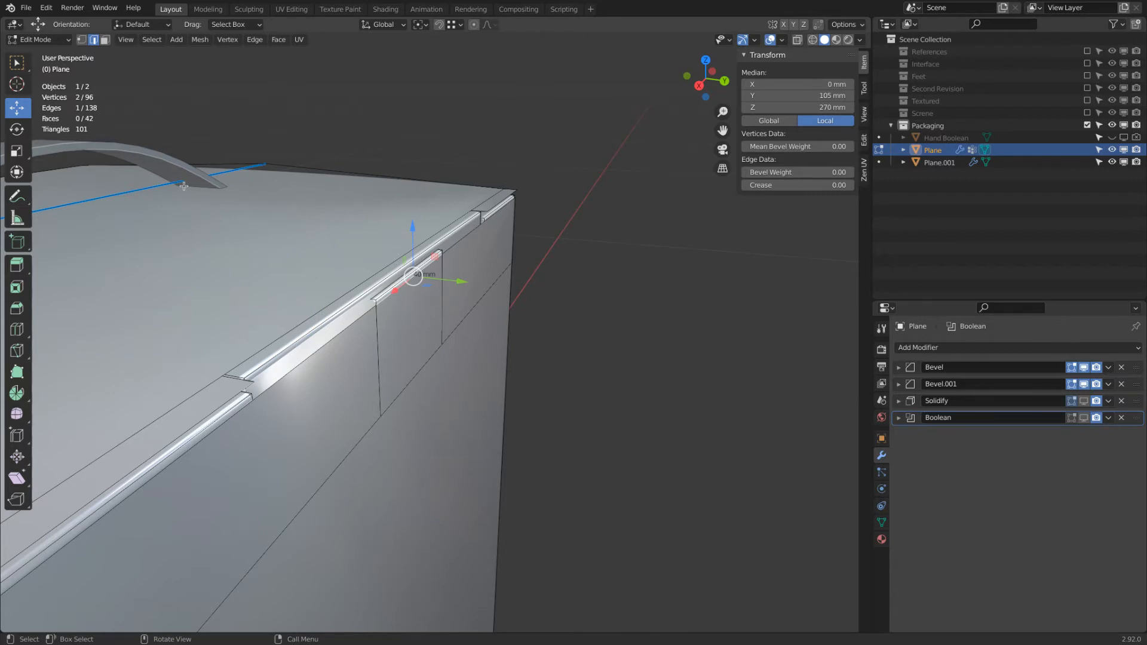
{"action": "left_click", "coordinate": [105, 40]}
{"action": "left_click", "coordinate": [407, 330]}
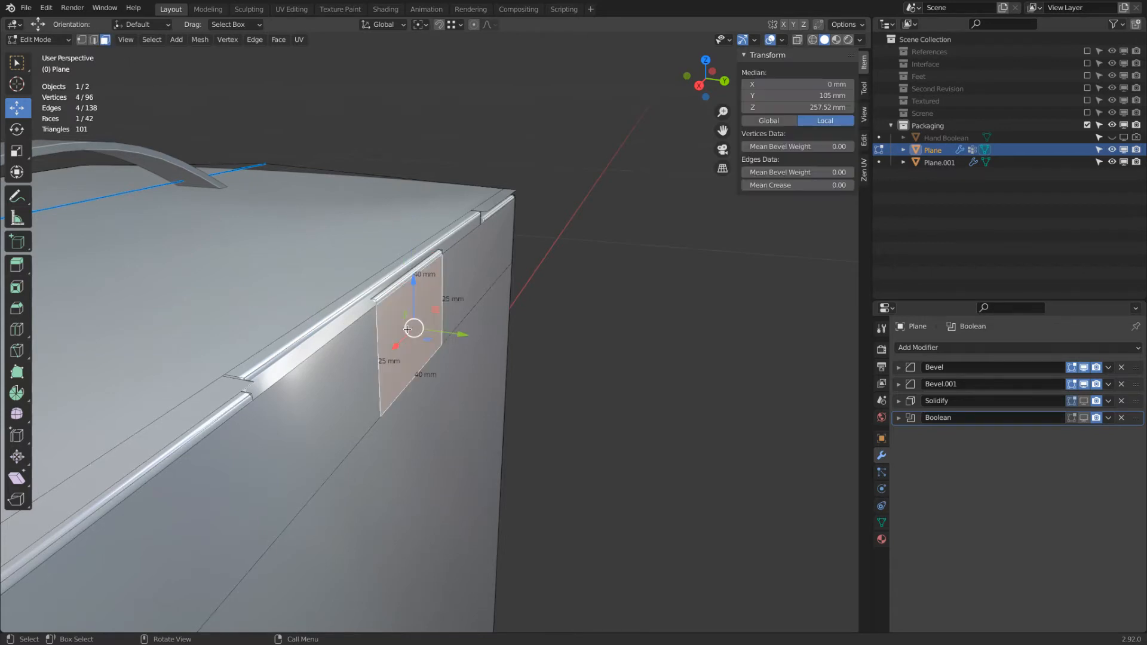
{"action": "key", "text": "h"}
{"action": "key", "text": "alt+h"}
{"action": "key", "text": "h"}
{"action": "scroll", "coordinate": [415, 287], "scroll_direction": "up", "scroll_amount": 2}
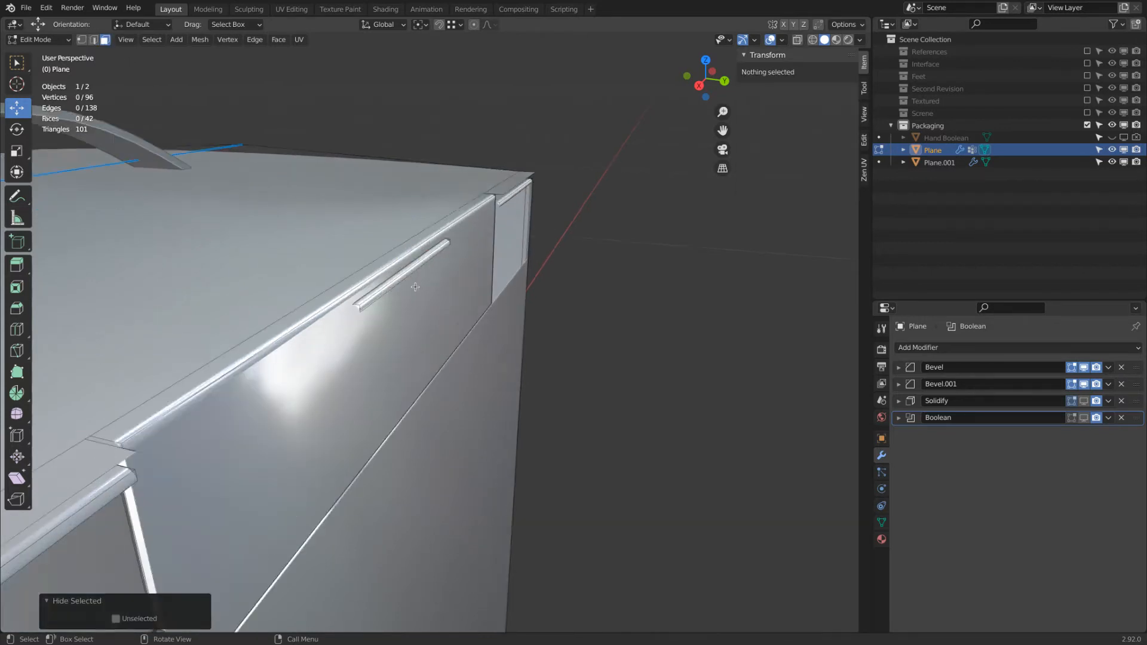
{"action": "scroll", "coordinate": [415, 287], "scroll_direction": "down", "scroll_amount": 2}
{"action": "key", "text": "alt+h"}
{"action": "key", "text": "h"}
Add a horizontal loop cut to the inner flap's front face and slide it toward the top by a factor of 0.730
{"action": "middle_click_drag", "start_coordinate": [377, 322], "coordinate": [406, 351]}
{"action": "middle_click_drag", "start_coordinate": [379, 283], "coordinate": [391, 299]}
{"action": "left_click", "coordinate": [391, 299]}
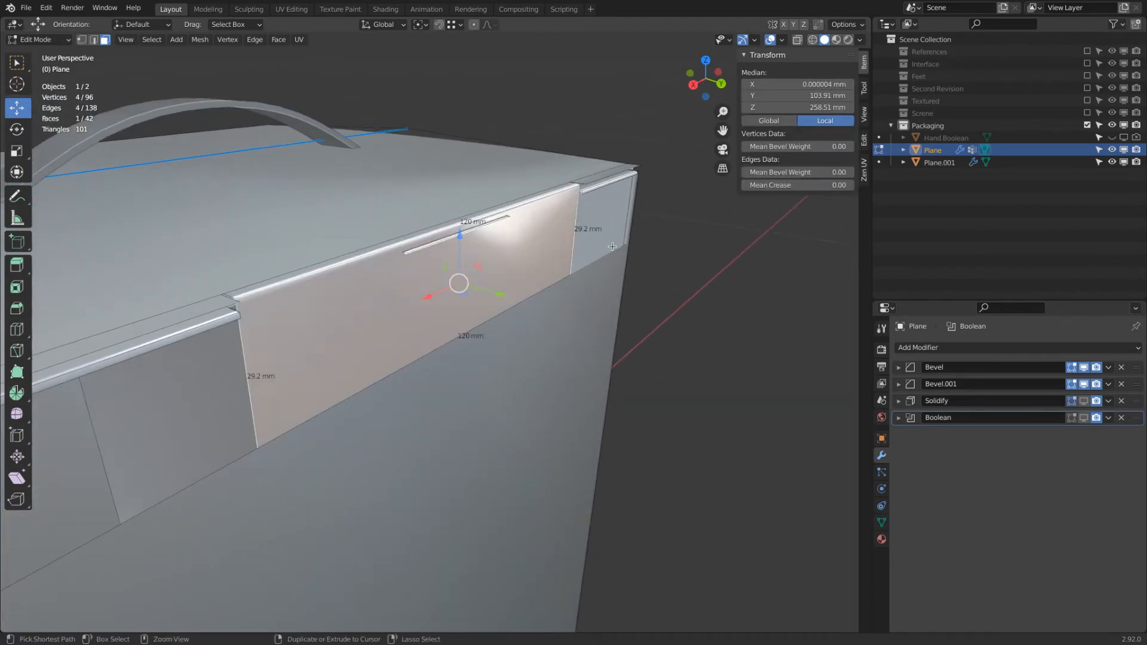
{"action": "key", "text": "ctrl+r"}
{"action": "left_click", "coordinate": [577, 233]}
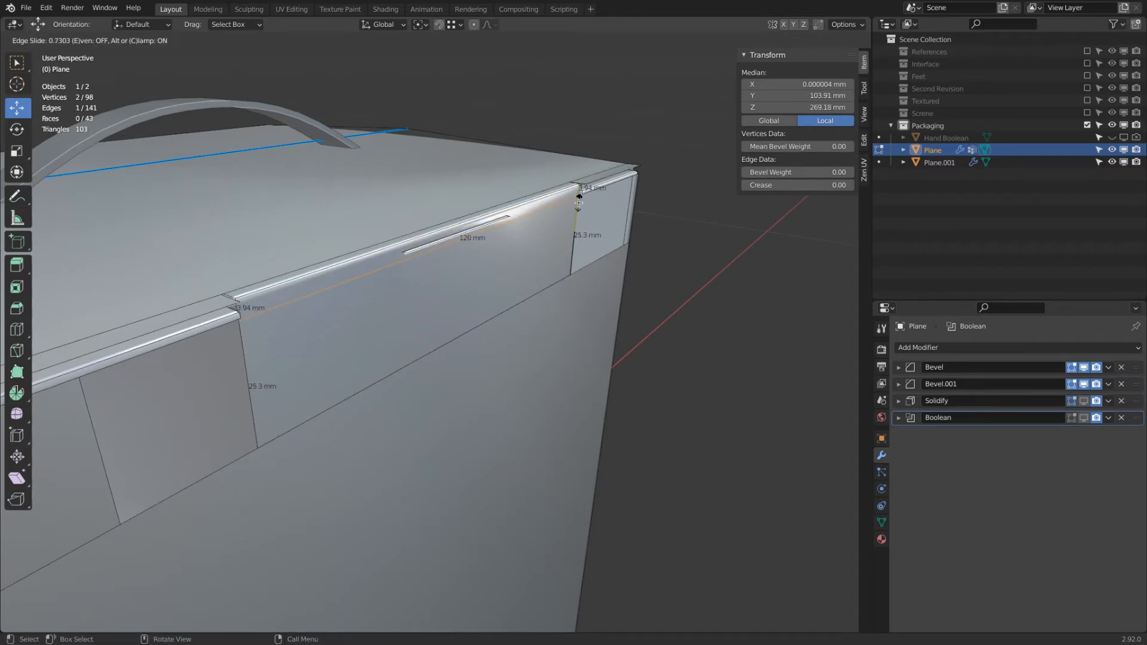
{"action": "left_click", "coordinate": [579, 203]}
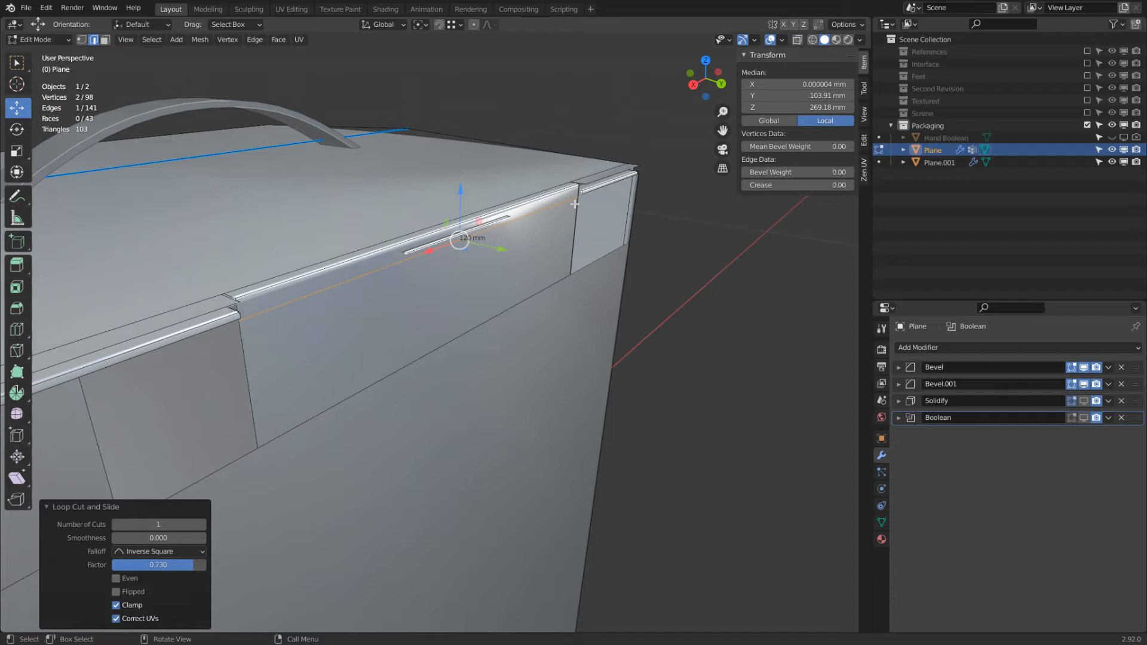
{"action": "middle_click_drag", "start_coordinate": [512, 195], "coordinate": [370, 268]}
{"action": "key", "text": "ctrl+r"}
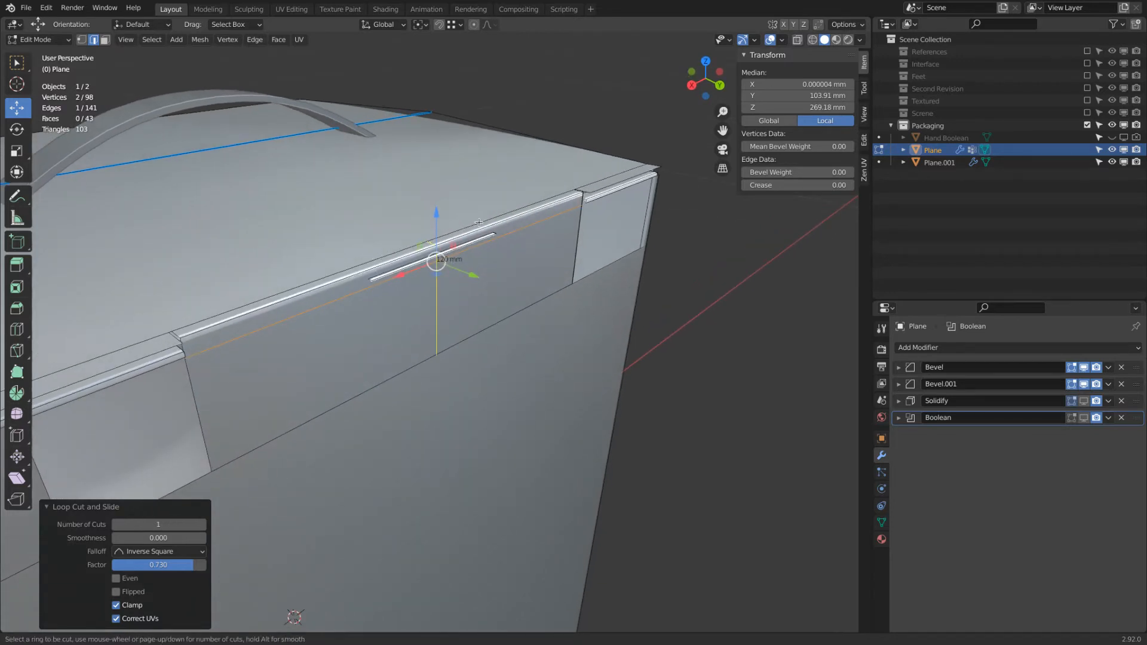
{"action": "left_click", "coordinate": [426, 253]}
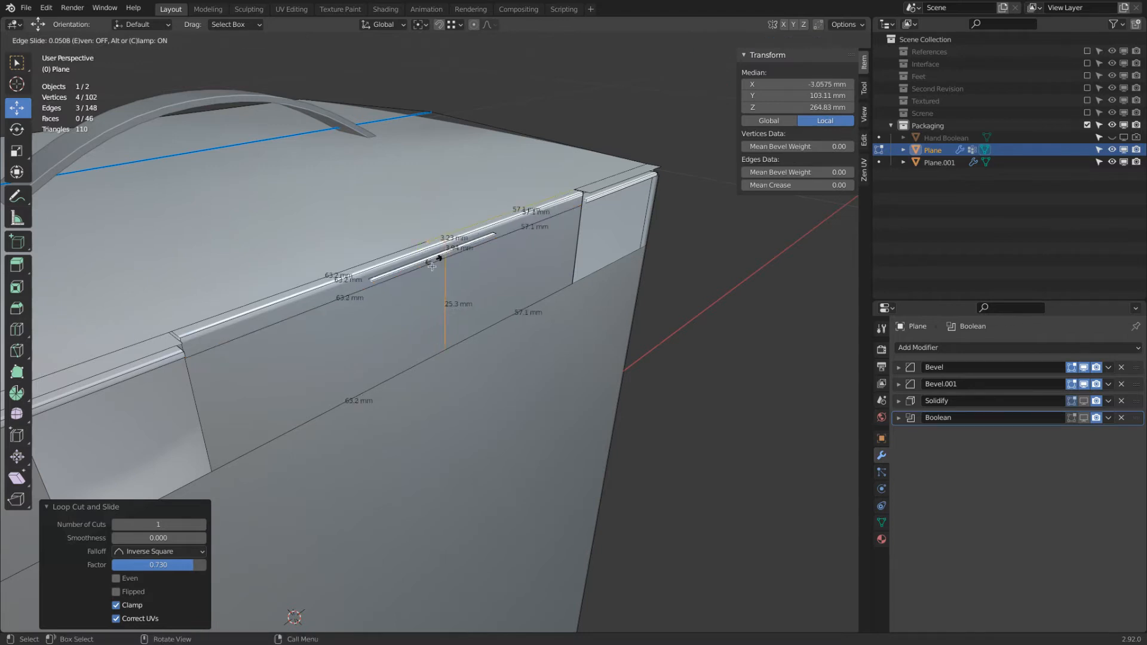
{"action": "right_click", "coordinate": [432, 270]}
{"action": "key", "text": "ctrl+z"}
Add two evenly spaced vertical loop cuts across the inner flap's front and scale them by 1.012 along X
{"action": "key", "text": "ctrl+r"}
{"action": "scroll", "coordinate": [417, 248], "scroll_direction": "up", "scroll_amount": 1}
{"action": "left_click", "coordinate": [417, 248]}
{"action": "right_click", "coordinate": [417, 248]}
{"action": "middle_click_drag", "start_coordinate": [417, 249], "coordinate": [454, 236]}
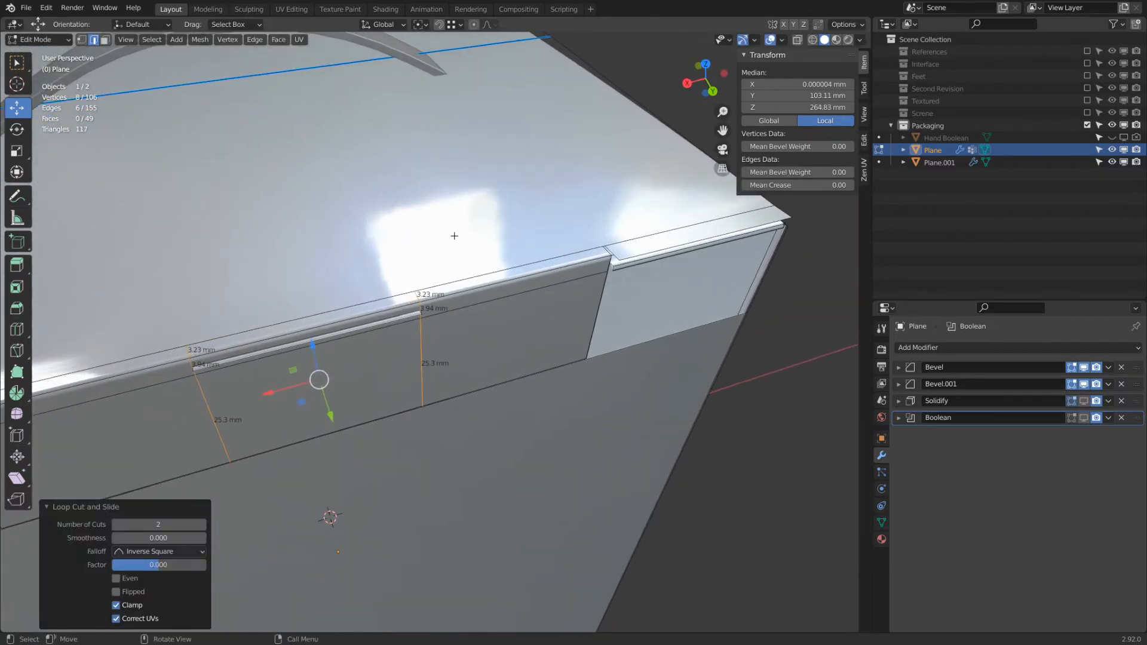
{"action": "key", "text": "s"}
{"action": "key", "text": "x"}
{"action": "left_click", "coordinate": [505, 233]}
{"action": "middle_click_drag", "start_coordinate": [343, 254], "coordinate": [417, 196]}
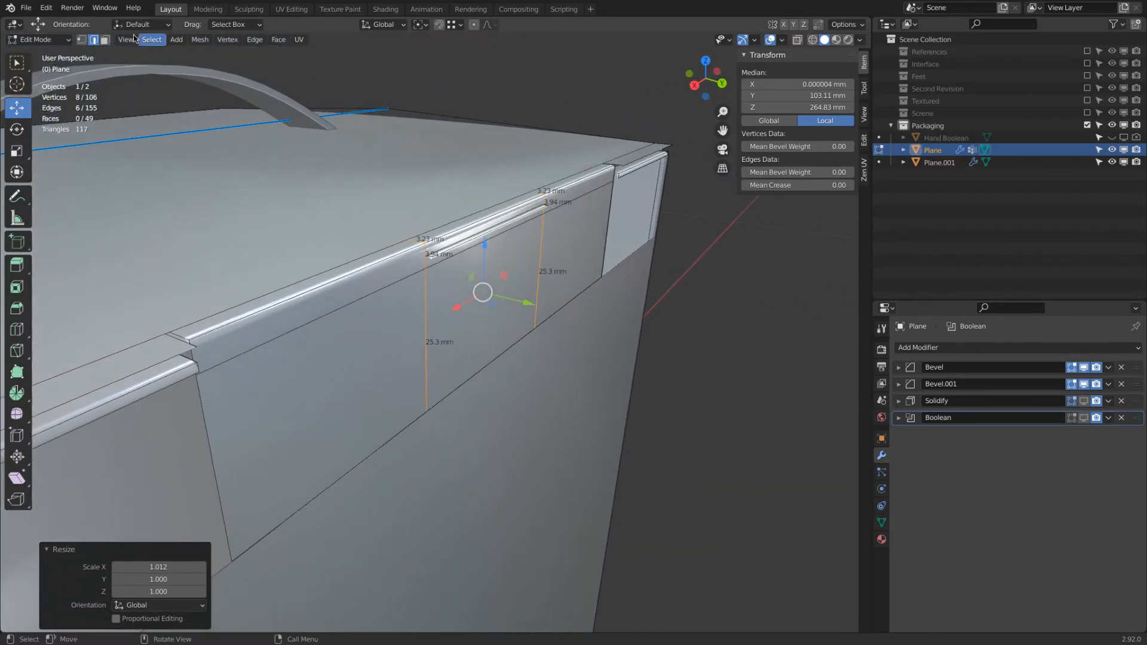
Delete the two narrow faces between the vertical cuts along the inner flap's top fold to open the tab slot
{"action": "left_click", "coordinate": [105, 39]}
{"action": "left_click", "coordinate": [442, 232]}
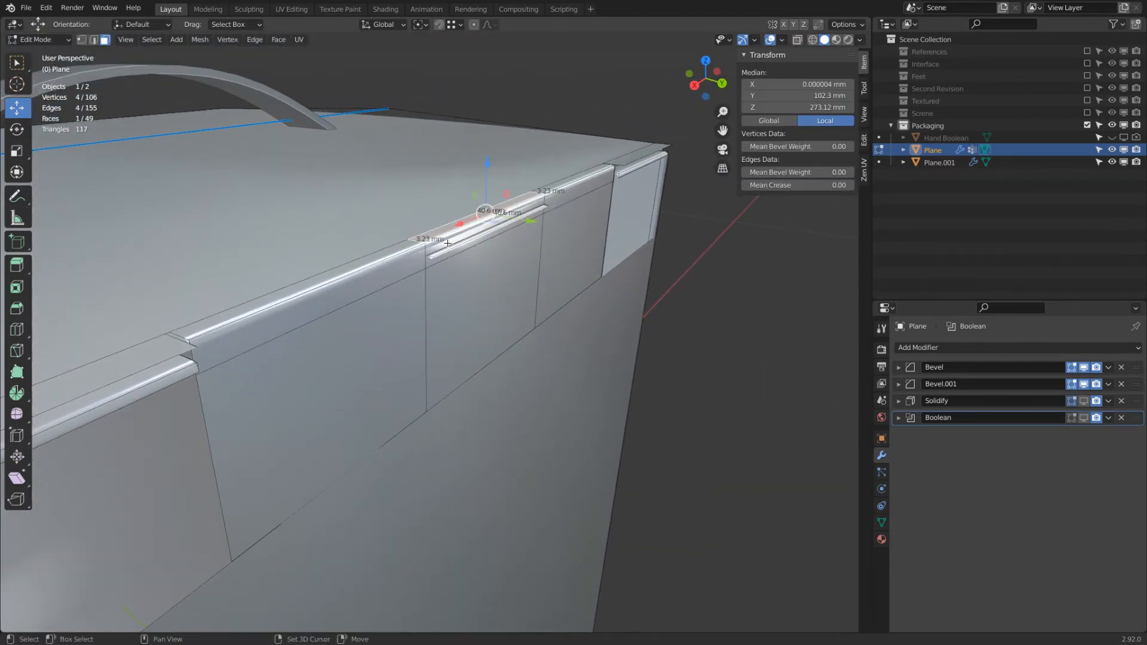
{"action": "left_click", "coordinate": [455, 244], "text": "shift"}
{"action": "key", "text": "x"}
{"action": "left_click", "coordinate": [536, 239]}
{"action": "mouse_move", "coordinate": [533, 234]}
{"action": "middle_mouse_down"}
{"action": "mouse_move", "coordinate": [532, 224]}
{"action": "mouse_move", "coordinate": [534, 233]}
{"action": "middle_mouse_up"}
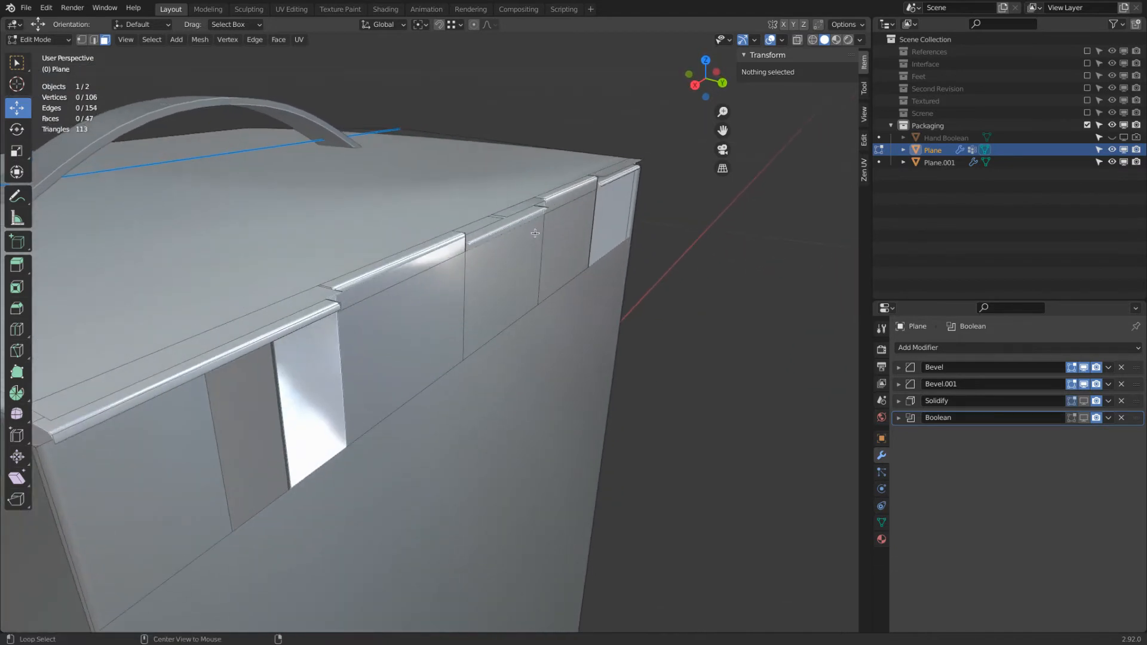
Return to Object Mode and enable the Solidify modifier's viewport display to check the slot with thickness
{"action": "key", "text": "ctrl+z"}
{"action": "key", "text": "Tab"}
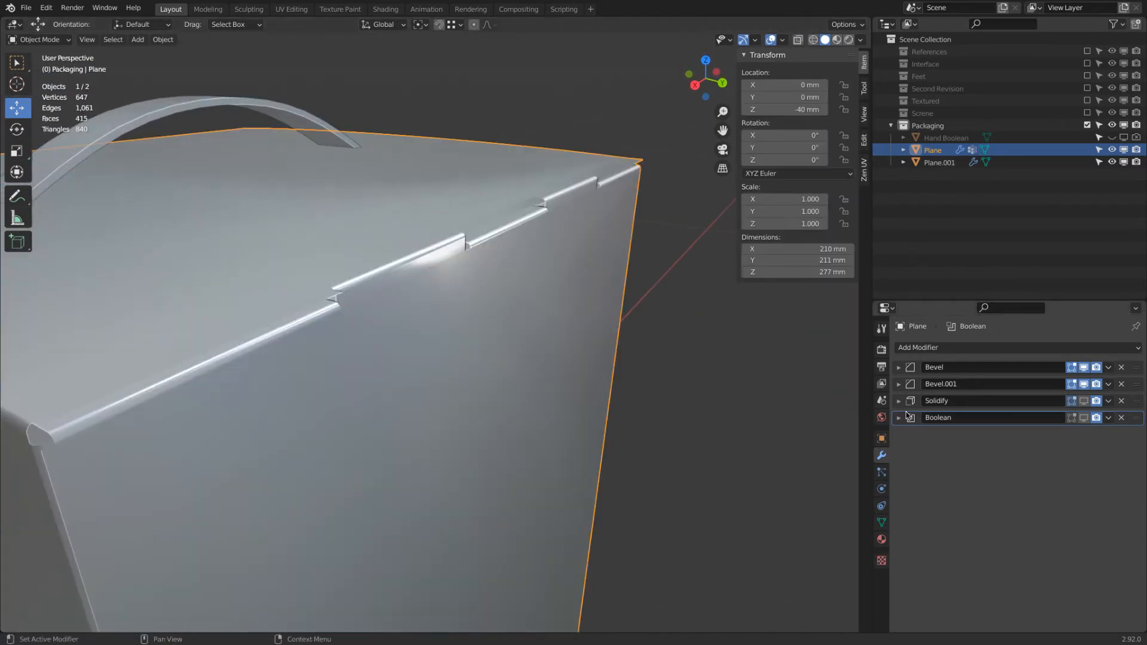
{"action": "left_click", "coordinate": [1083, 401]}
{"action": "middle_click_drag", "start_coordinate": [635, 325], "coordinate": [522, 345]}
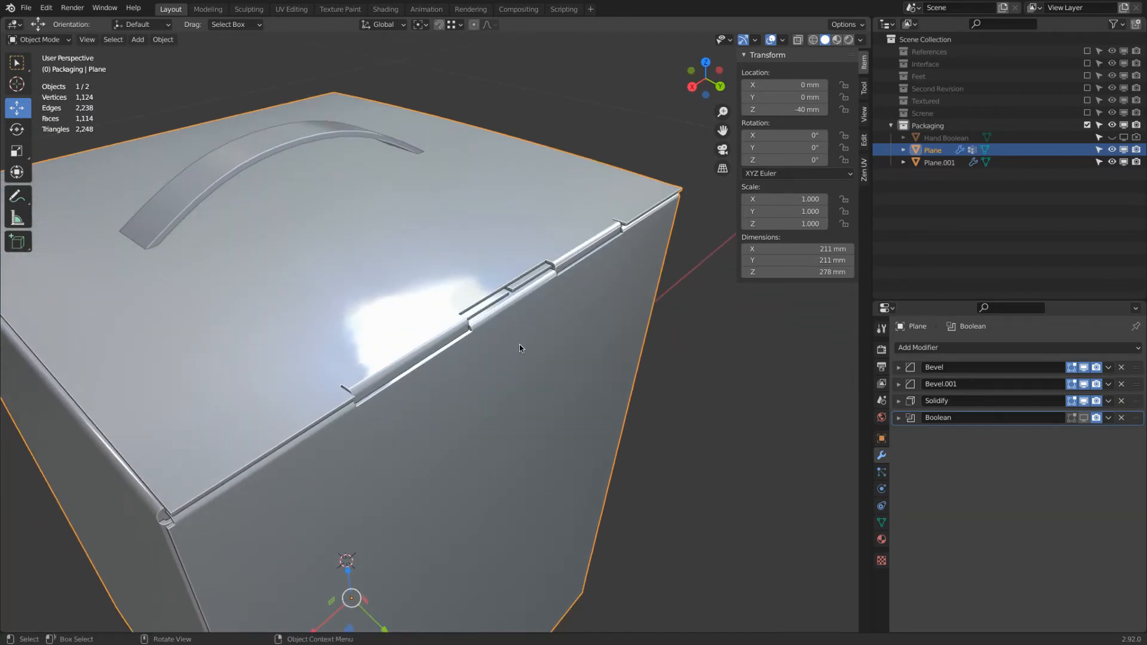
Enter edit mode on the packaging box and select two large faces at the top
{"action": "mouse_move", "coordinate": [515, 339]}
{"action": "middle_mouse_down"}
{"action": "mouse_move", "coordinate": [539, 327]}
{"action": "mouse_move", "coordinate": [505, 324]}
{"action": "middle_mouse_up"}
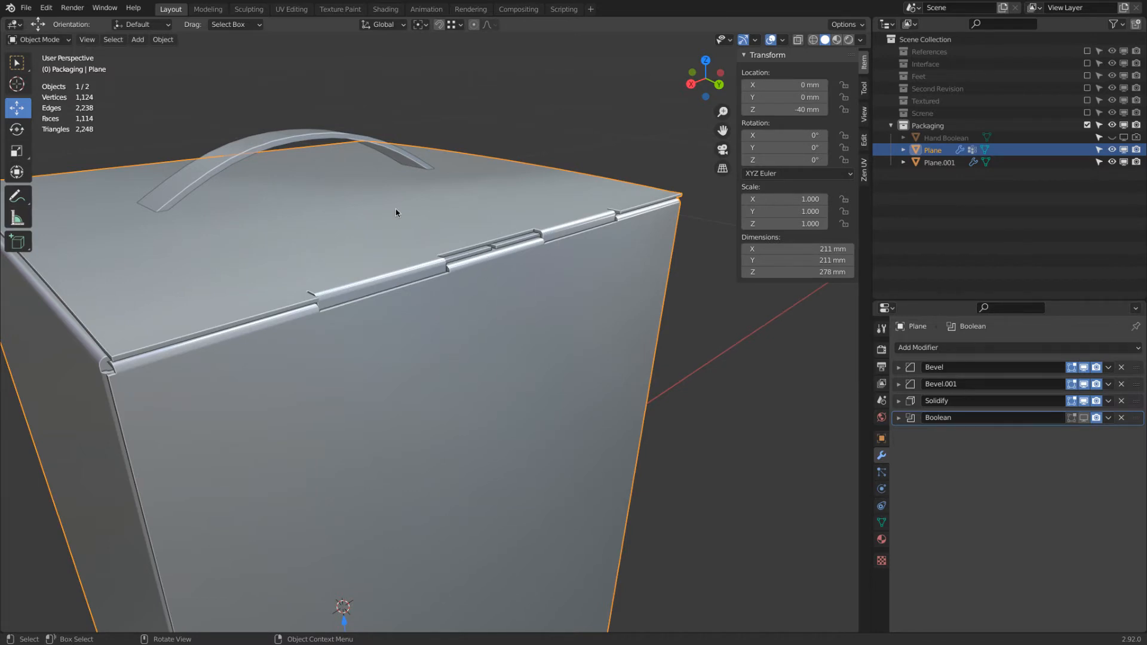
{"action": "mouse_move", "coordinate": [395, 212]}
{"action": "middle_mouse_down"}
{"action": "mouse_move", "coordinate": [402, 266]}
{"action": "mouse_move", "coordinate": [181, 224]}
{"action": "mouse_move", "coordinate": [456, 210]}
{"action": "mouse_move", "coordinate": [435, 199]}
{"action": "mouse_move", "coordinate": [338, 231]}
{"action": "mouse_move", "coordinate": [241, 224]}
{"action": "mouse_move", "coordinate": [416, 219]}
{"action": "middle_mouse_up"}
{"action": "key", "text": "Tab"}
{"action": "left_click", "coordinate": [338, 277]}
{"action": "left_click", "coordinate": [157, 260], "text": "shift"}
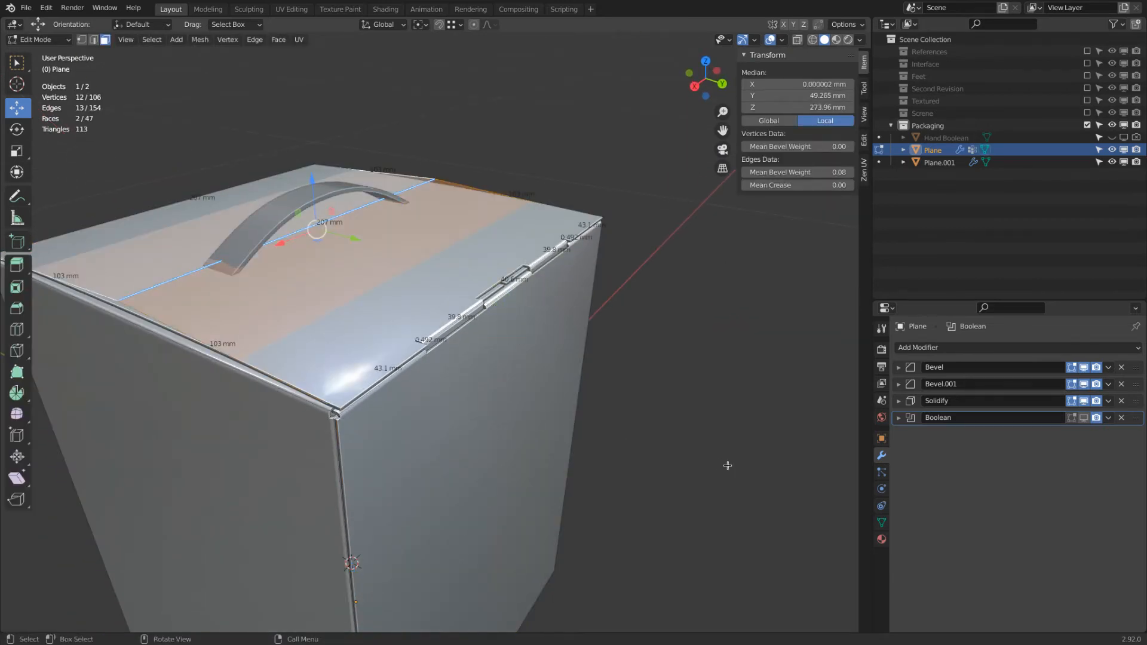
Select the faces of the Lid vertex group and hide them to expose the inner flaps
{"action": "left_click", "coordinate": [881, 522]}
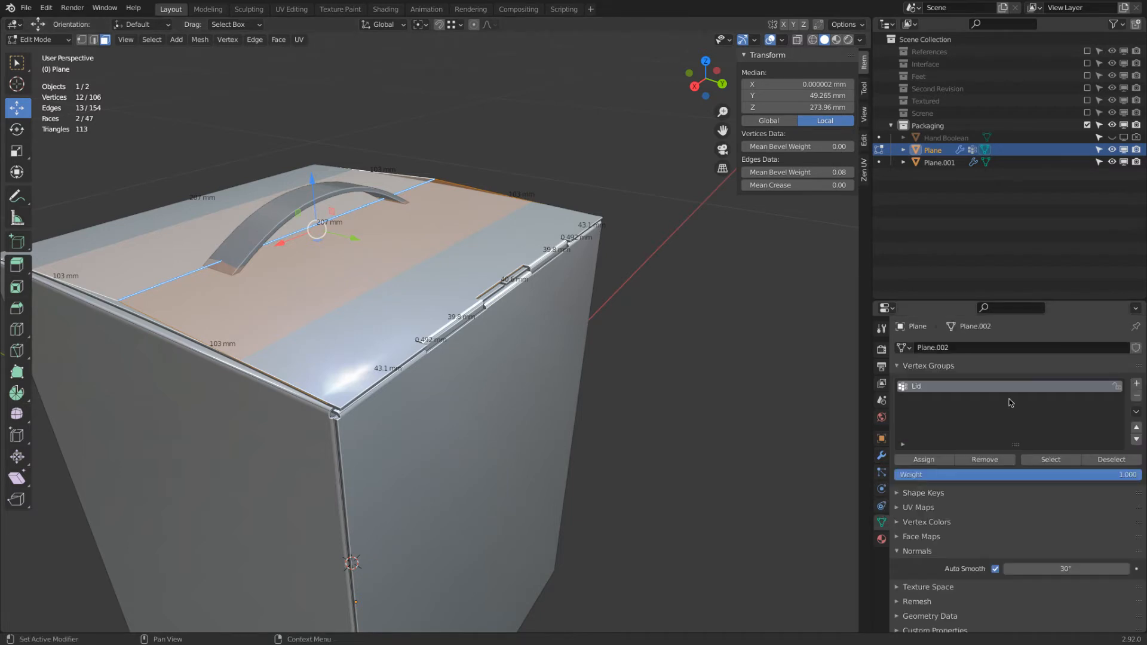
{"action": "left_click", "coordinate": [1051, 460]}
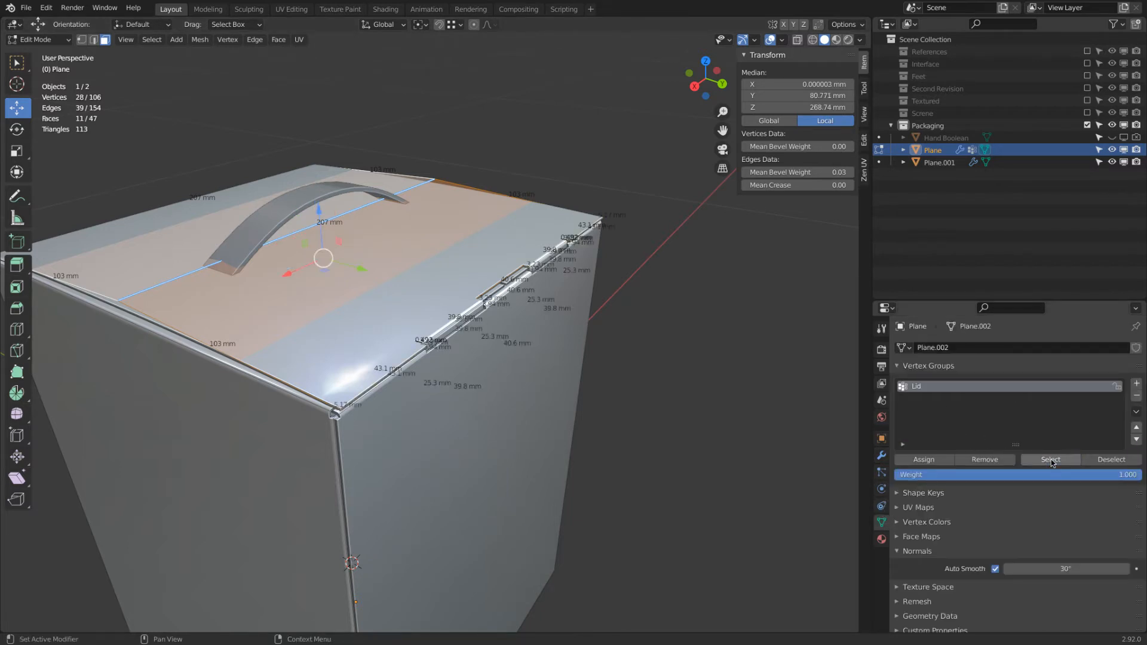
{"action": "key", "text": "h"}
{"action": "middle_click_drag", "start_coordinate": [647, 335], "coordinate": [592, 294]}
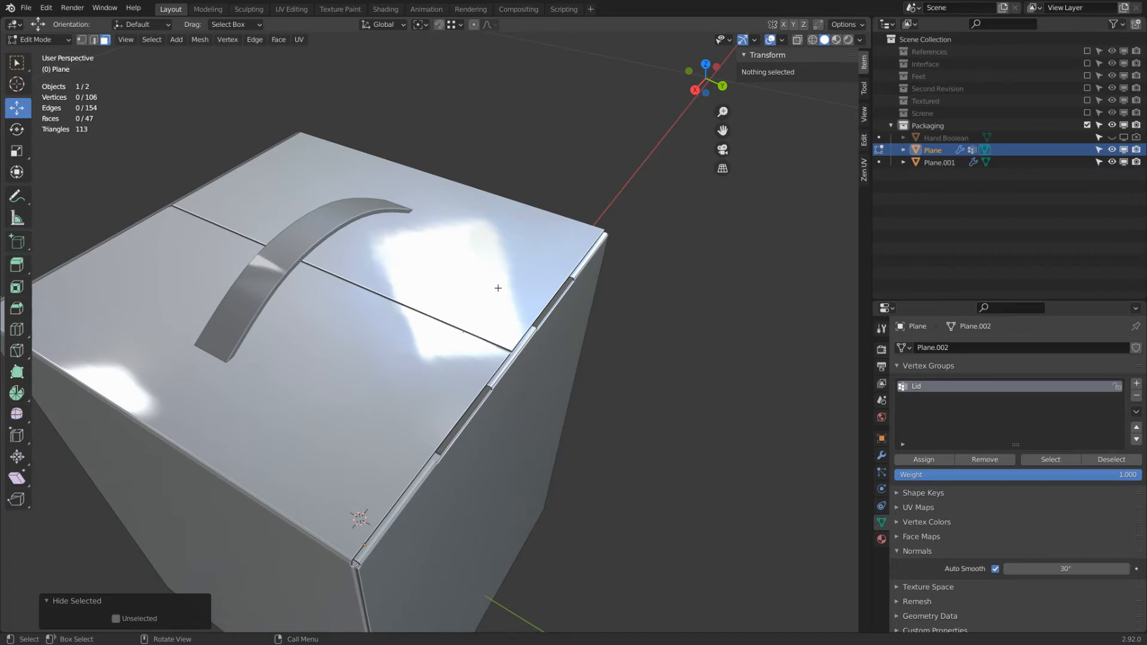
{"action": "middle_click_drag", "start_coordinate": [438, 327], "coordinate": [224, 284]}
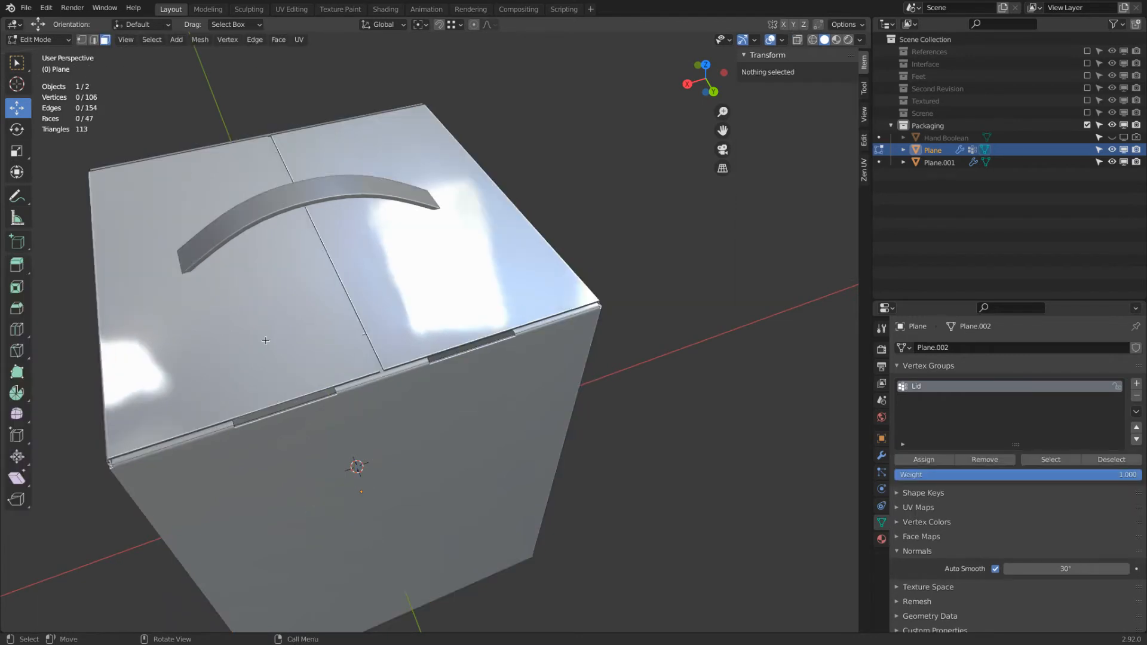
Add a centred lengthwise loop cut to each of the two inner flaps
{"action": "key", "text": "ctrl+r"}
{"action": "left_click", "coordinate": [255, 399]}
{"action": "right_click", "coordinate": [255, 397]}
{"action": "key", "text": "ctrl+z"}
{"action": "middle_click_drag", "start_coordinate": [340, 346], "coordinate": [367, 305]}
{"action": "key", "text": "ctrl+r"}
{"action": "left_click", "coordinate": [396, 334]}
{"action": "right_click", "coordinate": [396, 334]}
{"action": "key", "text": "ctrl+r"}
{"action": "left_click", "coordinate": [523, 292]}
{"action": "right_click", "coordinate": [523, 292]}
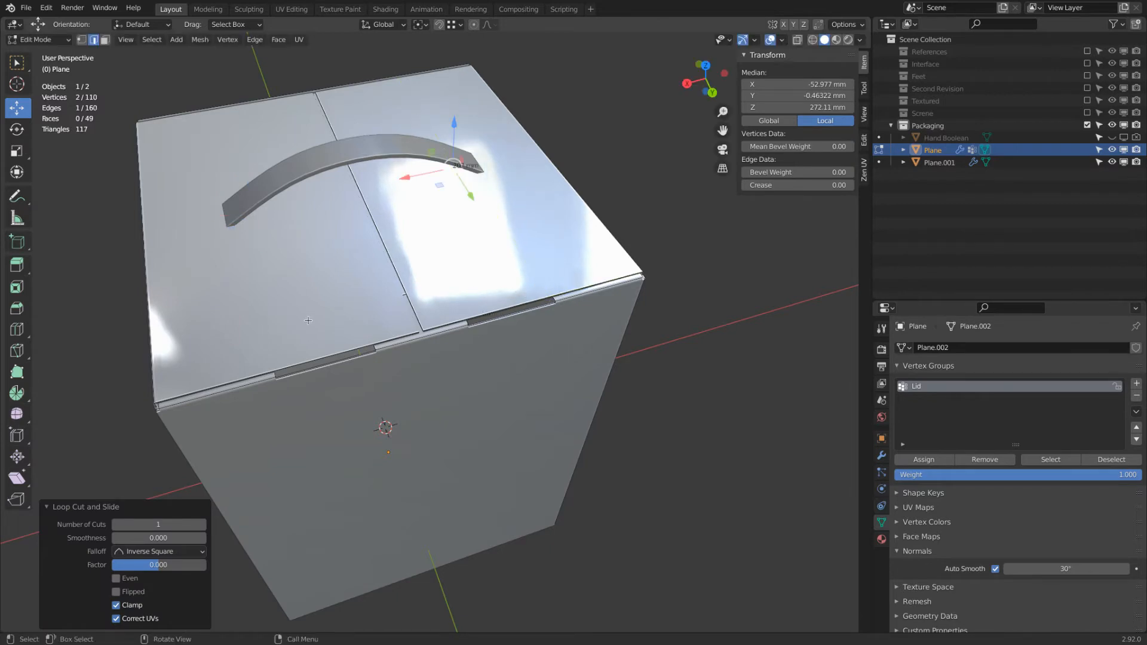
Select both lengthwise flap loops in wireframe shading and try to scale them along X
{"action": "key", "text": "z"}
{"action": "left_click", "coordinate": [250, 285]}
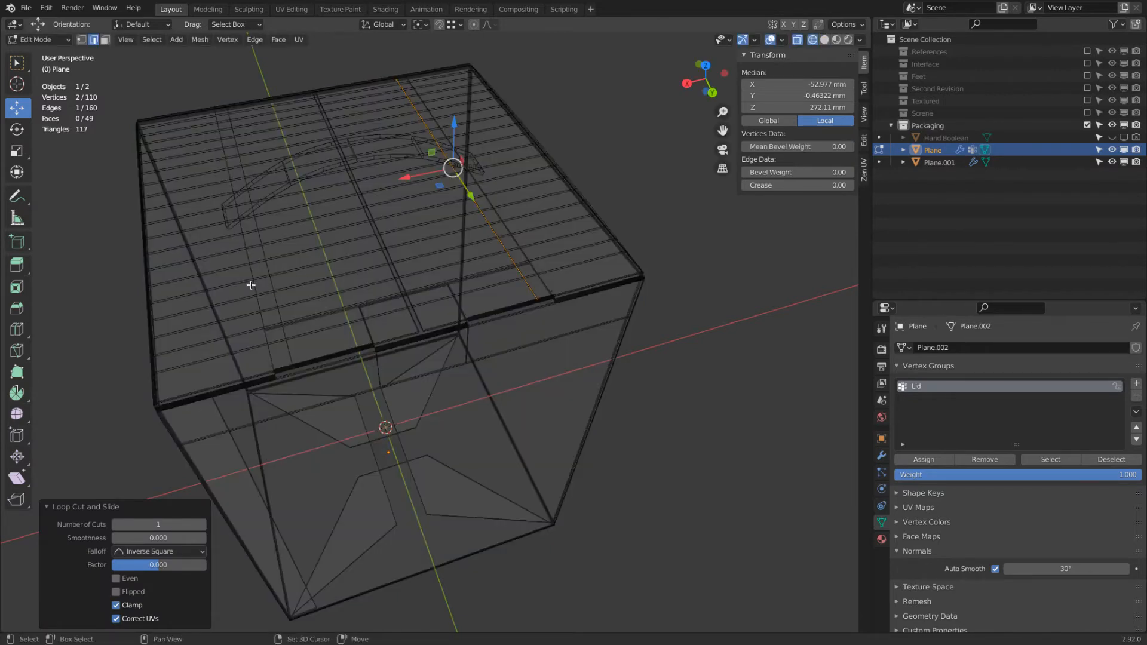
{"action": "left_click", "coordinate": [253, 285], "text": "shift"}
{"action": "key", "text": "shift+z"}
{"action": "key", "text": "shift+z"}
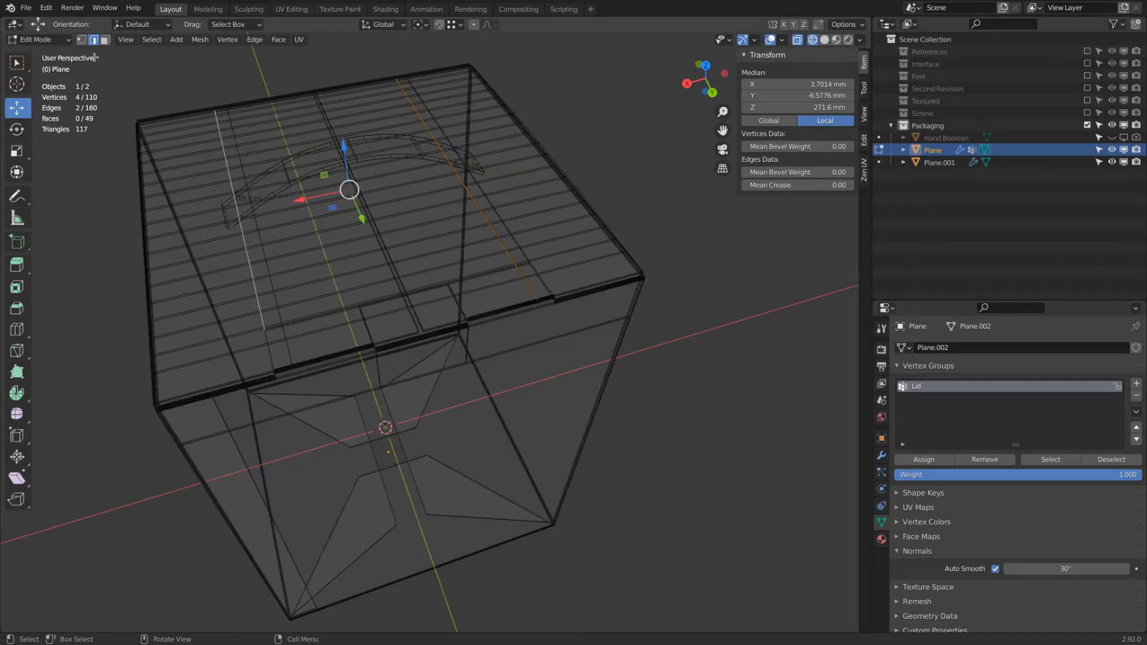
{"action": "middle_click_drag", "start_coordinate": [456, 284], "coordinate": [430, 279]}
{"action": "key", "text": "s"}
{"action": "key", "text": "x"}
{"action": "right_click", "coordinate": [495, 202]}
Undo the flap loop cuts and the hiding of the lid faces
{"action": "key", "text": "ctrl+z"}
{"action": "key", "text": "ctrl+z"}
{"action": "key", "text": "ctrl+z"}
{"action": "key", "text": "ctrl+z"}
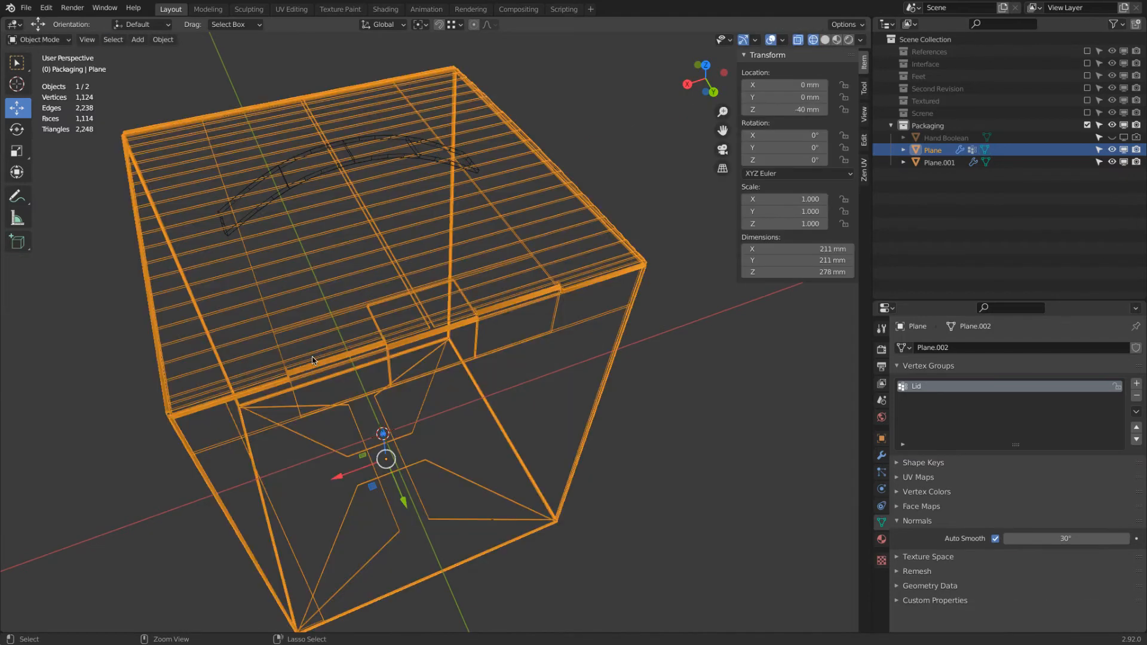
{"action": "key", "text": "ctrl+z"}
{"action": "key", "text": "ctrl+z"}
{"action": "key", "text": "ctrl+z"}
{"action": "middle_click_drag", "start_coordinate": [314, 359], "coordinate": [431, 304]}
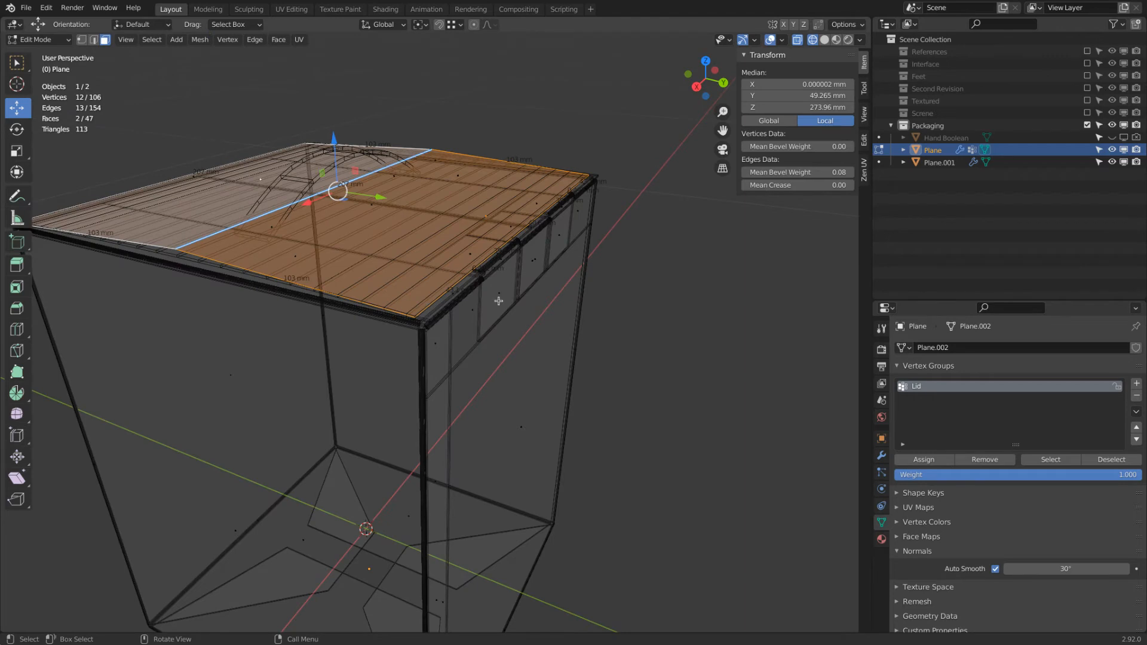
Return to solid shading, clear the selection, and hide the faces of the Lid vertex group
{"action": "key", "text": "shift+z"}
{"action": "key", "text": "Tab"}
{"action": "key", "text": "Tab"}
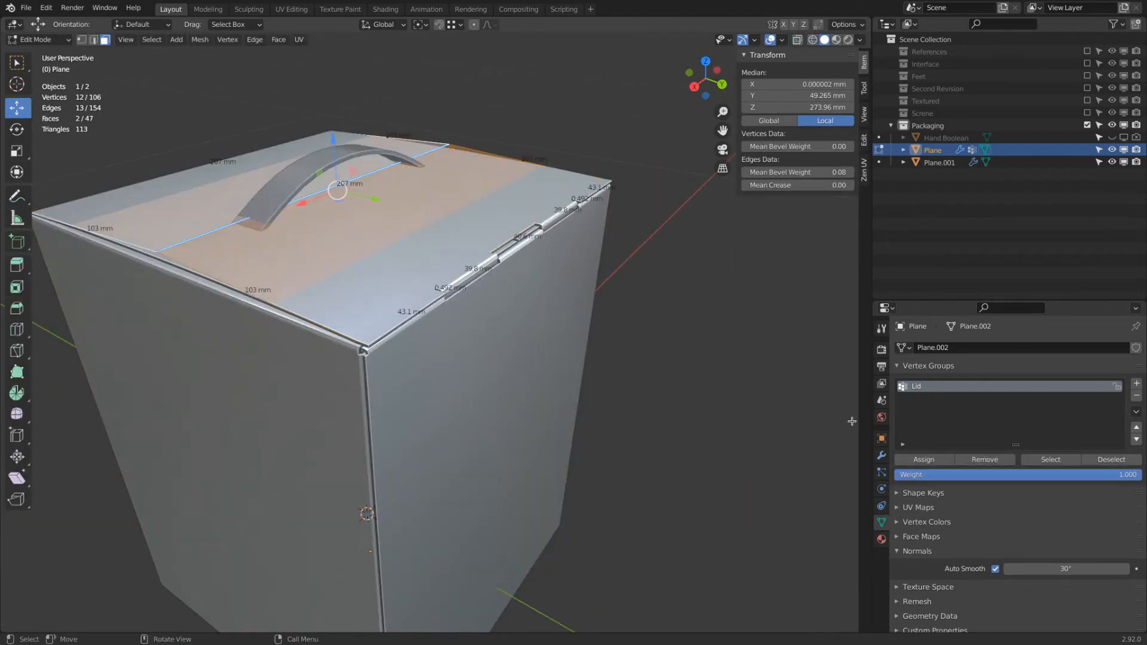
{"action": "key", "text": "alt+a"}
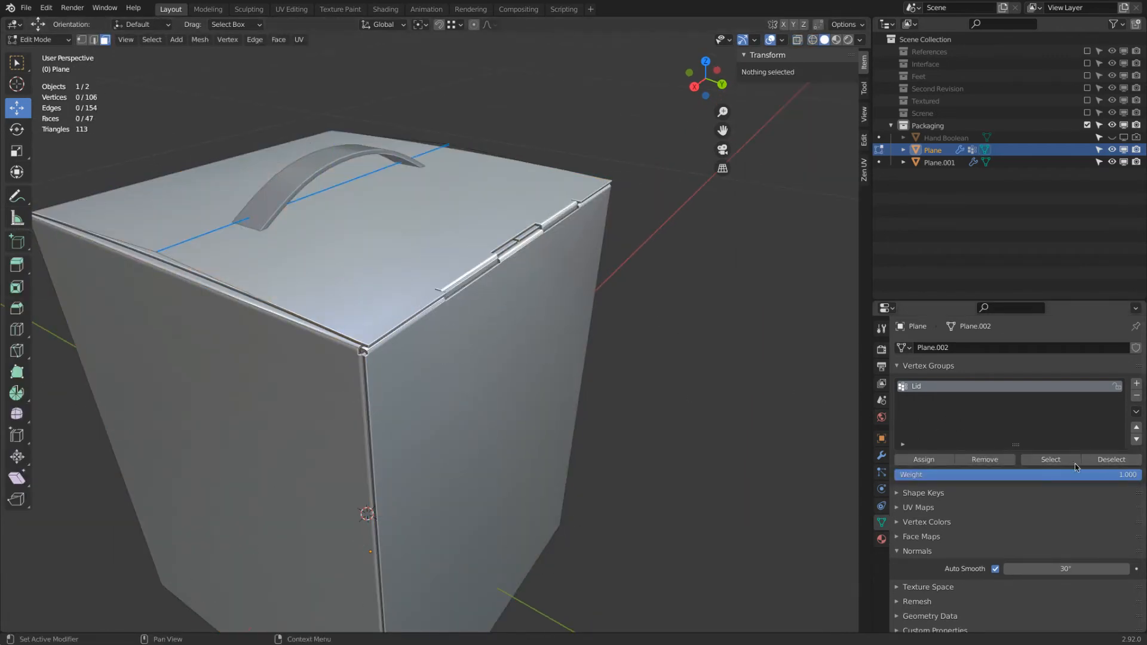
{"action": "left_click", "coordinate": [1050, 459]}
{"action": "key", "text": "h"}
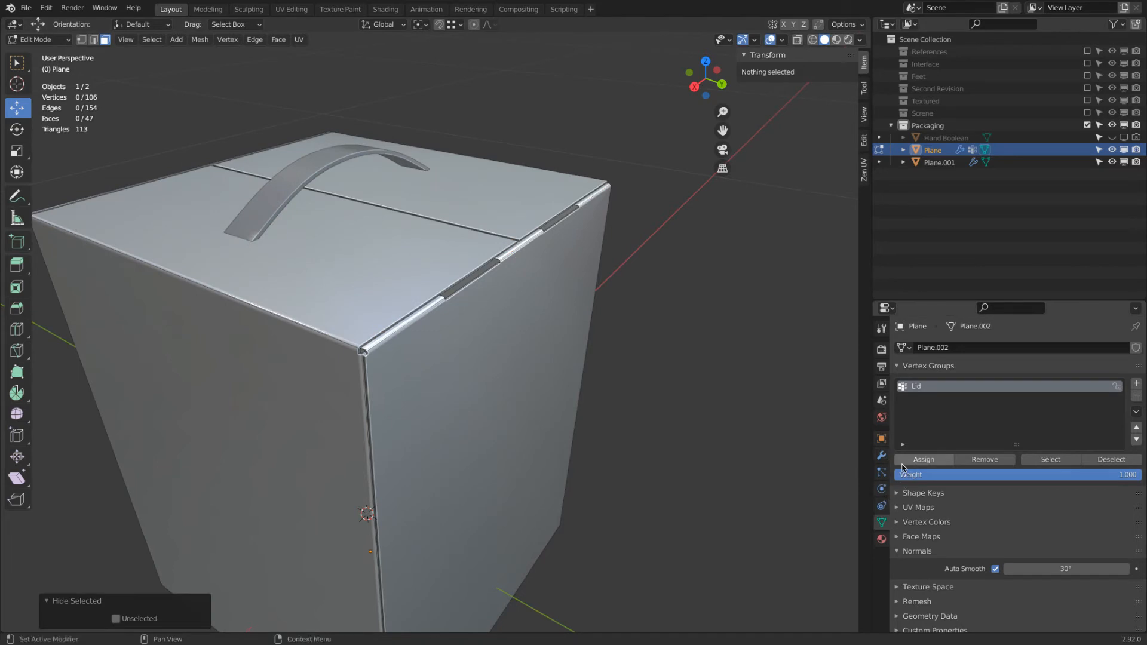
Turn off the Solidify modifier's viewport display for the box
{"action": "left_click", "coordinate": [882, 455]}
{"action": "left_click", "coordinate": [1083, 401]}
{"action": "middle_click_drag", "start_coordinate": [524, 331], "coordinate": [308, 318]}
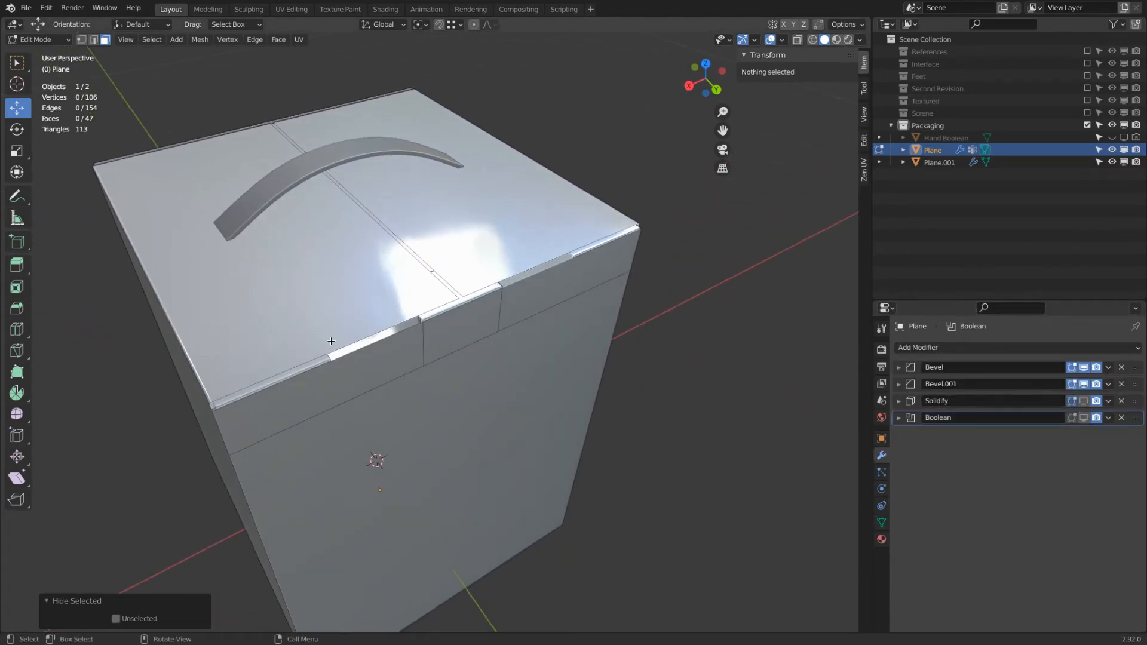
Cut one centred lengthwise edge loop into each inner flap with the Solidify thickness hidden
{"action": "key", "text": "ctrl+r"}
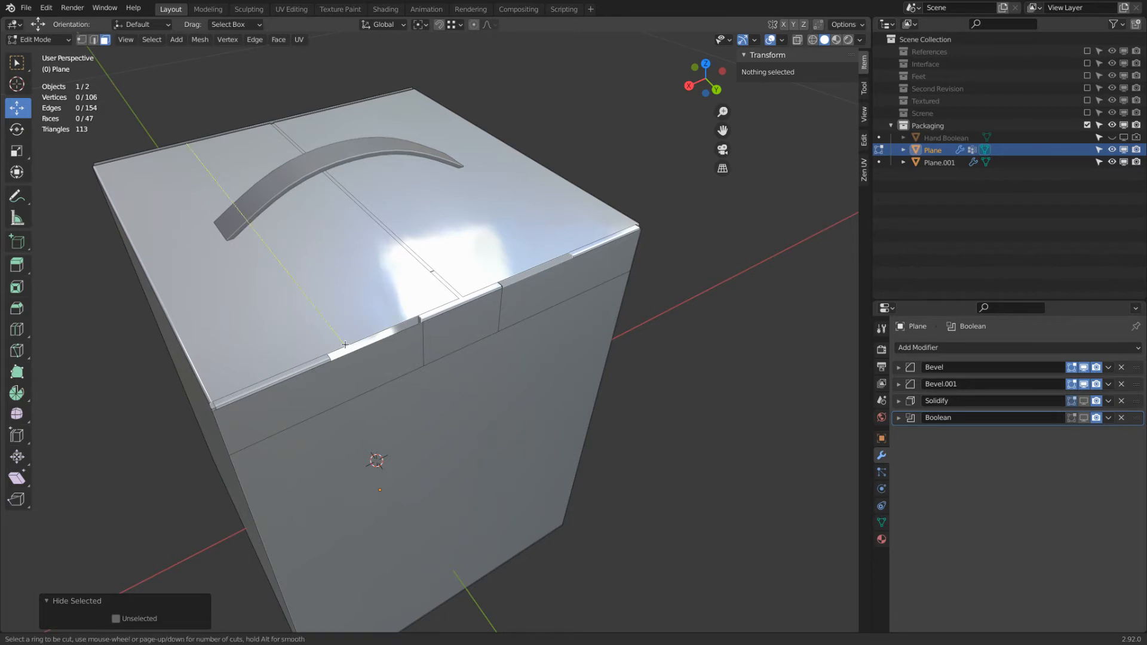
{"action": "left_click", "coordinate": [345, 345]}
{"action": "right_click", "coordinate": [335, 334]}
{"action": "key", "text": "ctrl+r"}
{"action": "left_click", "coordinate": [422, 274]}
{"action": "right_click", "coordinate": [422, 274]}
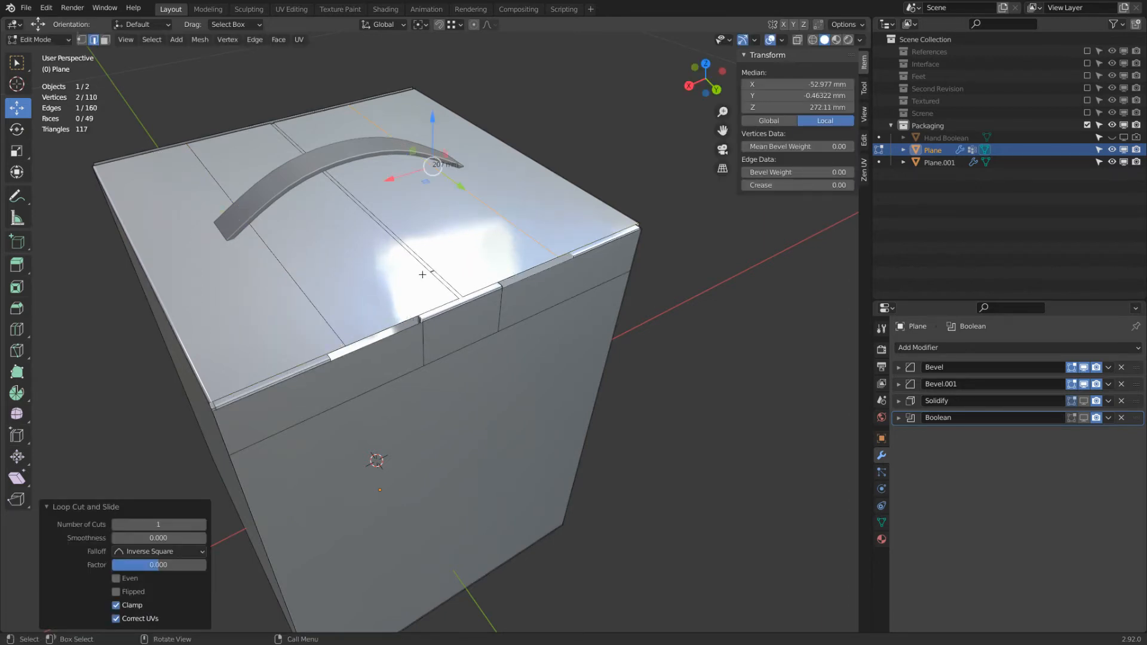
Select the lengthwise edges on both inner flaps and scale them along X by about 1.13
{"action": "left_click", "coordinate": [311, 276], "text": "shift"}
{"action": "middle_click_drag", "start_coordinate": [527, 206], "coordinate": [501, 190]}
{"action": "key", "text": "s"}
{"action": "key", "text": "x"}
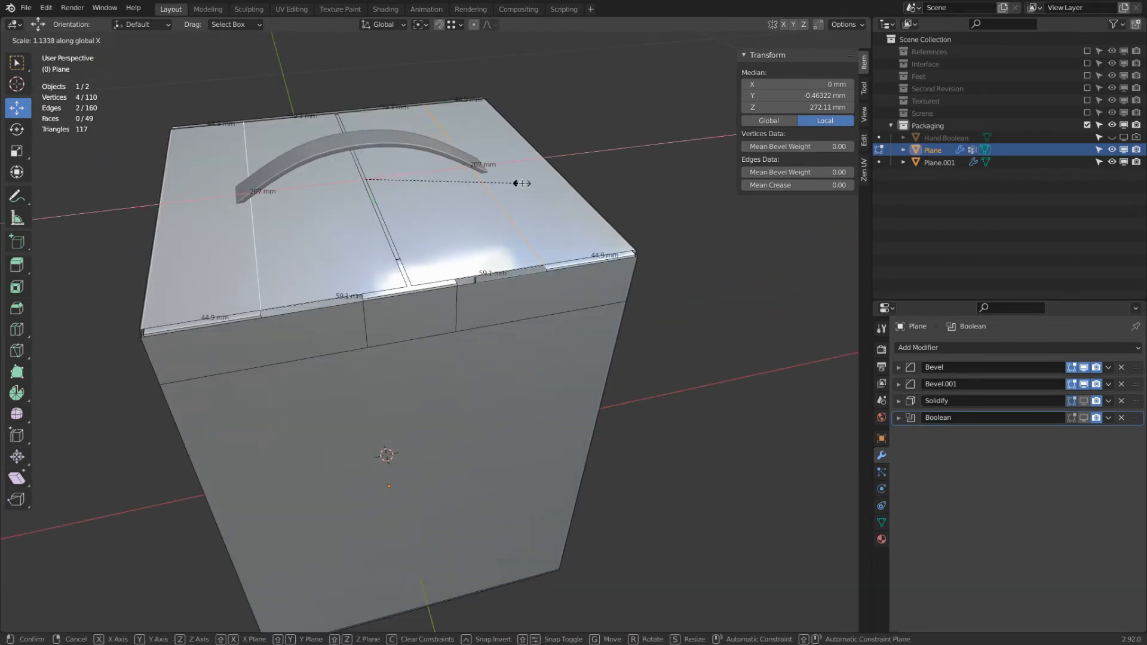
{"action": "left_click", "coordinate": [522, 183]}
{"action": "middle_click_drag", "start_coordinate": [287, 281], "coordinate": [325, 297]}
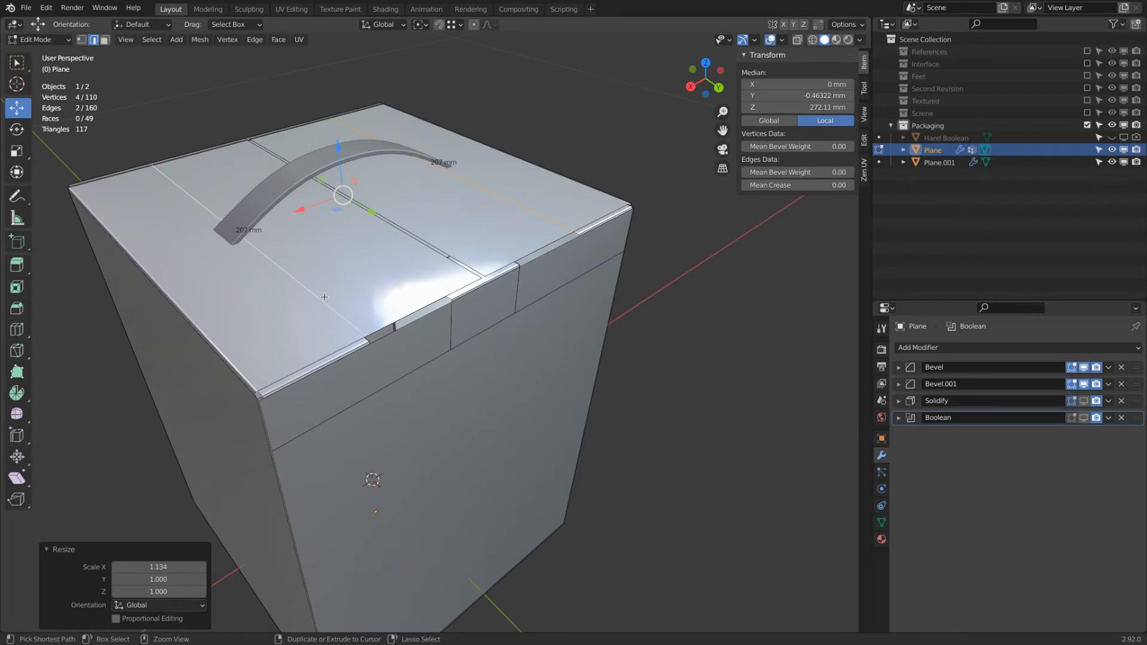
Try to knife crosswise midpoint cuts between each flap's lengthwise edge and the central gap
{"action": "key", "text": "ctrl+r"}
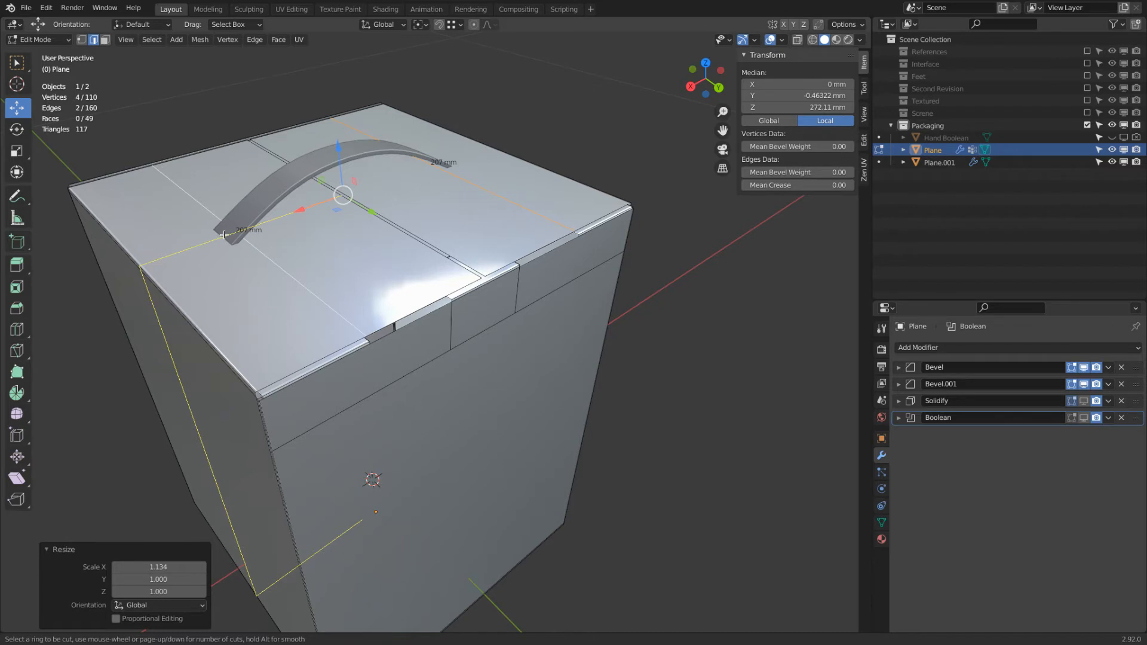
{"action": "key", "text": "Escape"}
{"action": "middle_click_drag", "start_coordinate": [295, 242], "coordinate": [277, 249]}
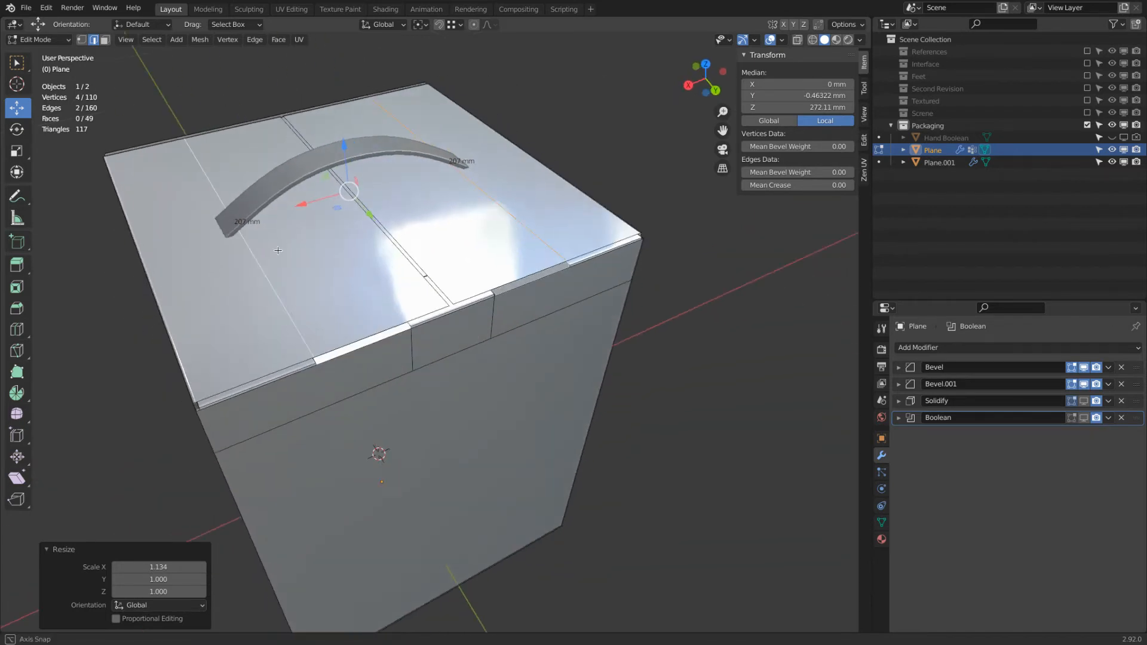
{"action": "key", "text": "k"}
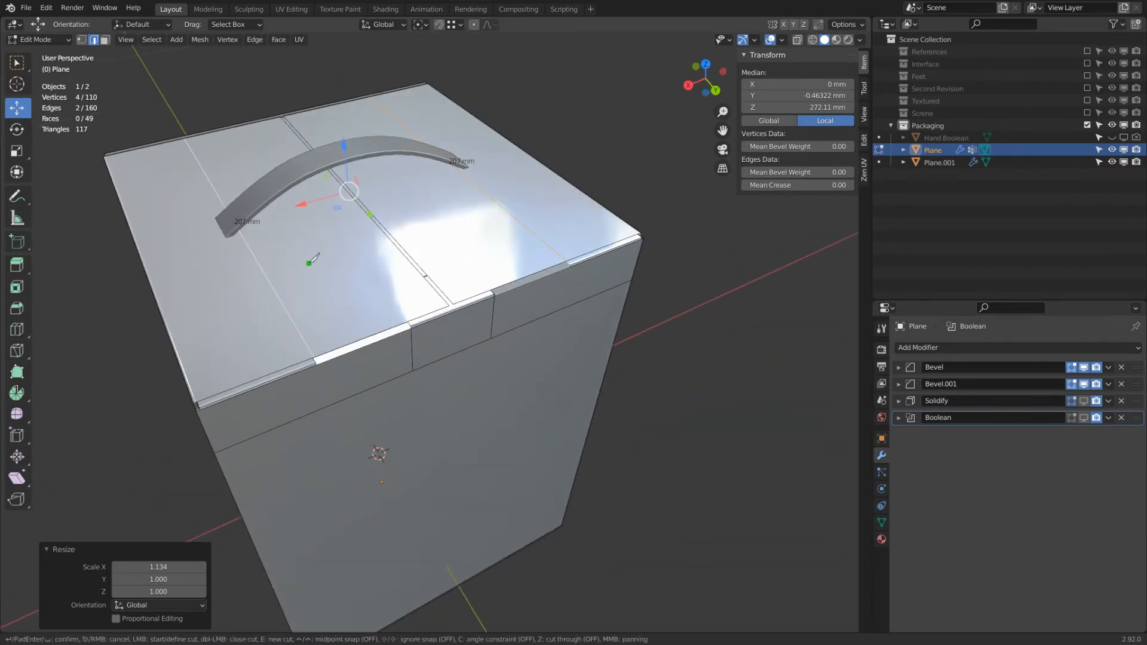
{"action": "left_click", "coordinate": [251, 236]}
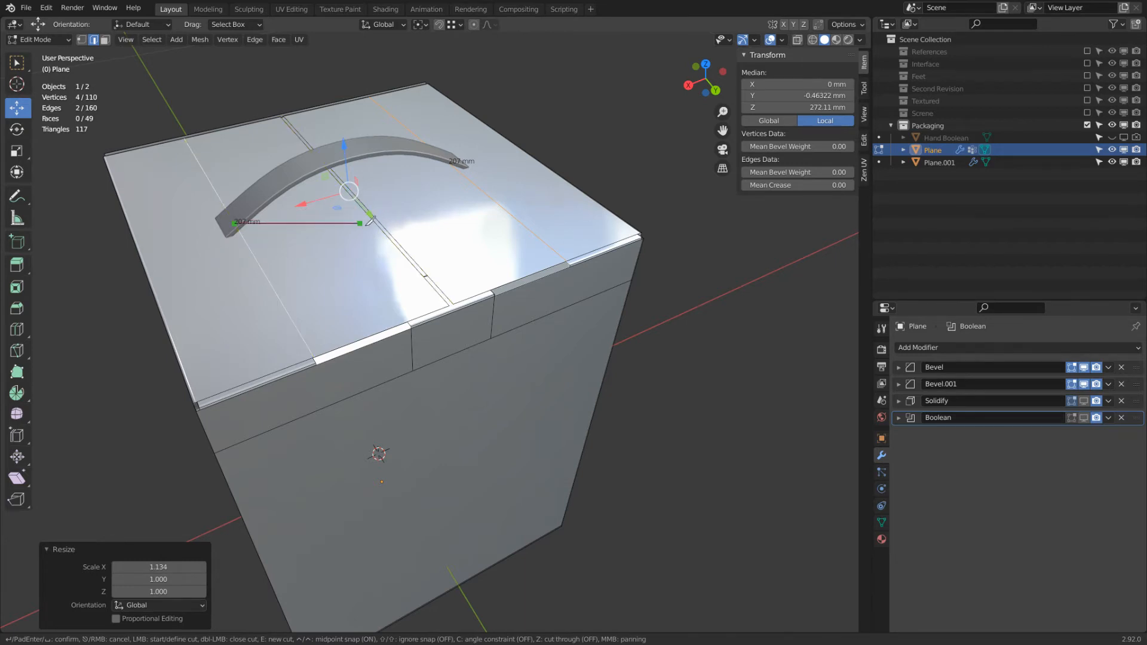
{"action": "left_click", "coordinate": [348, 191]}
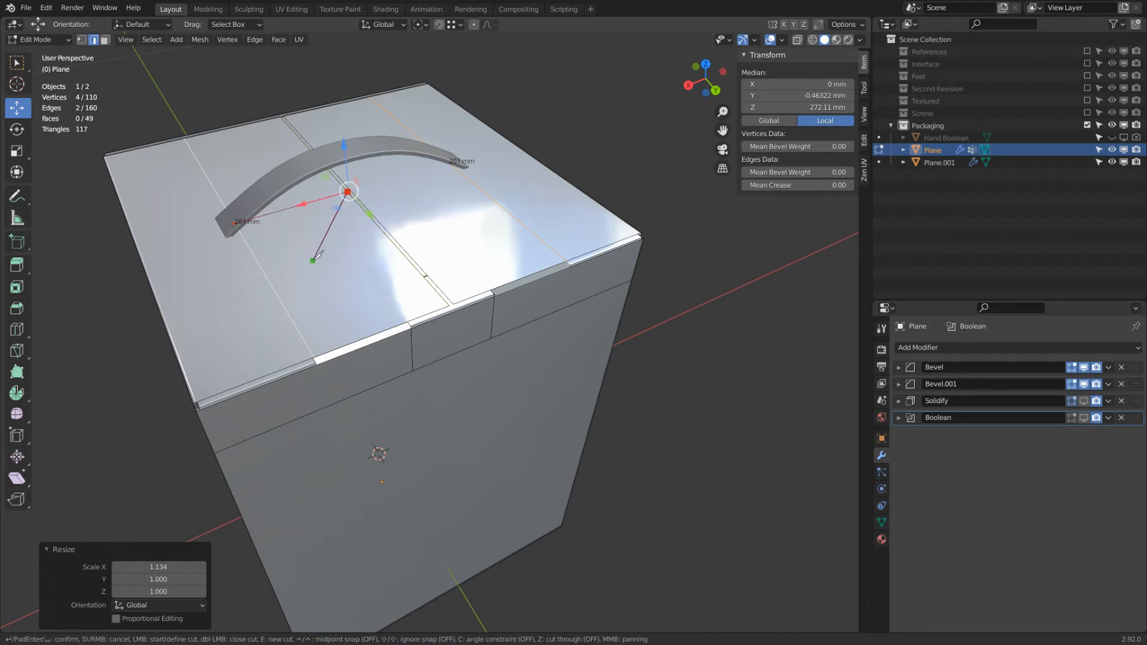
{"action": "key", "text": "Return"}
{"action": "key", "text": "k"}
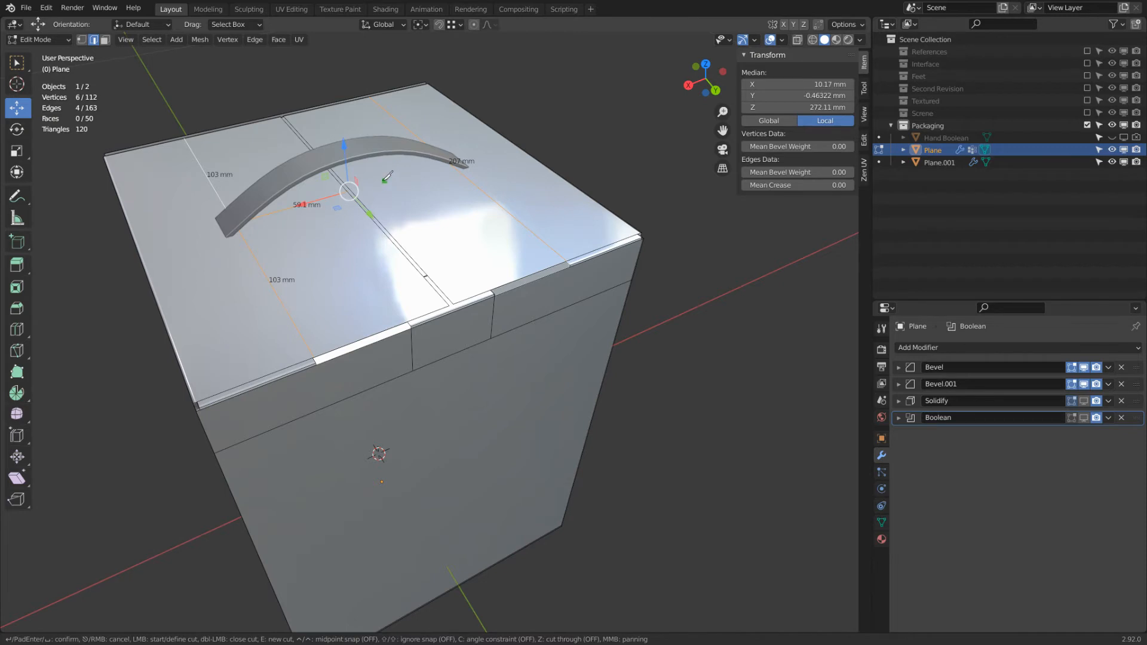
{"action": "left_click", "coordinate": [350, 191]}
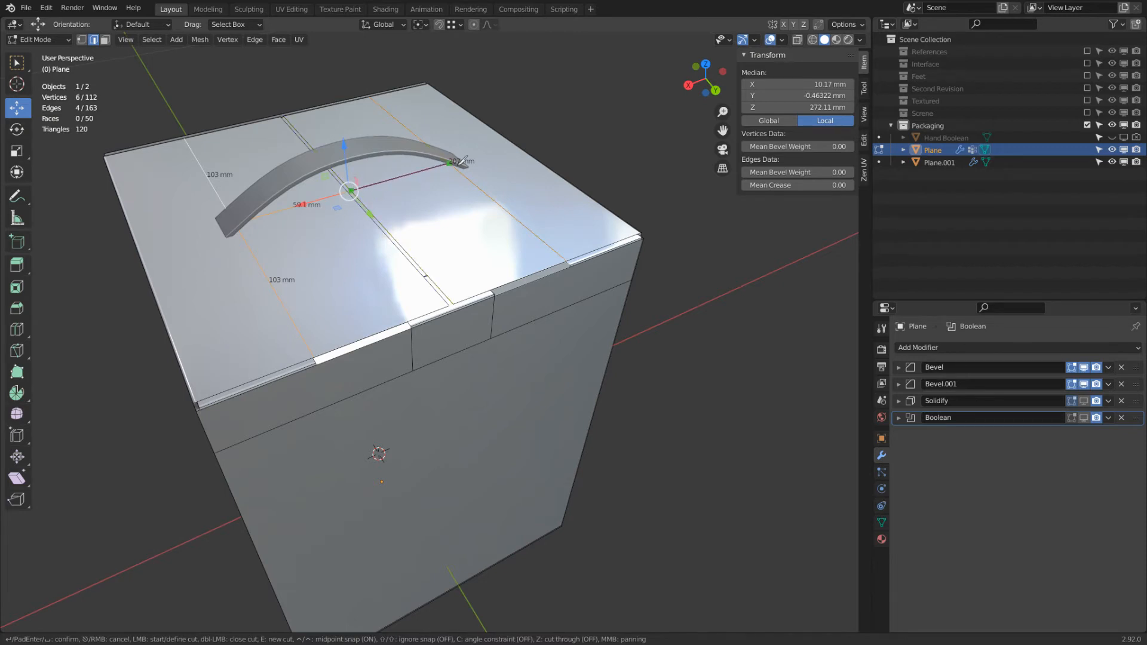
{"action": "key", "text": "Escape"}
{"action": "key", "text": "ctrl+z"}
Subdivide the lengthwise edge and the central gap edge of each flap to add a crosswise edge between them
{"action": "left_click", "coordinate": [248, 250]}
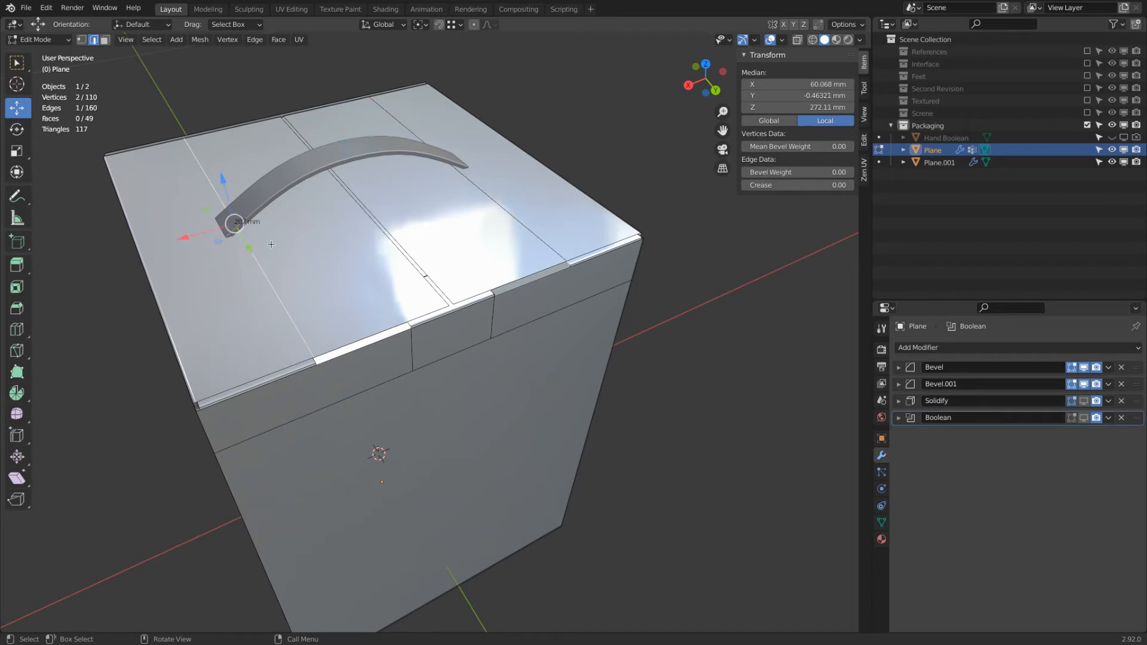
{"action": "left_click", "coordinate": [366, 215], "text": "shift"}
{"action": "right_click", "coordinate": [339, 224]}
{"action": "left_click", "coordinate": [339, 223]}
{"action": "key", "text": "ctrl+shift+m"}
{"action": "right_click", "coordinate": [477, 195]}
{"action": "left_click", "coordinate": [477, 197]}
Select the two crosswise flap edges and move them about 99 mm along Y, towards the front edge
{"action": "left_click", "coordinate": [310, 204]}
{"action": "left_click", "coordinate": [401, 189], "text": "shift"}
{"action": "left_click_drag", "start_coordinate": [375, 208], "coordinate": [453, 337]}
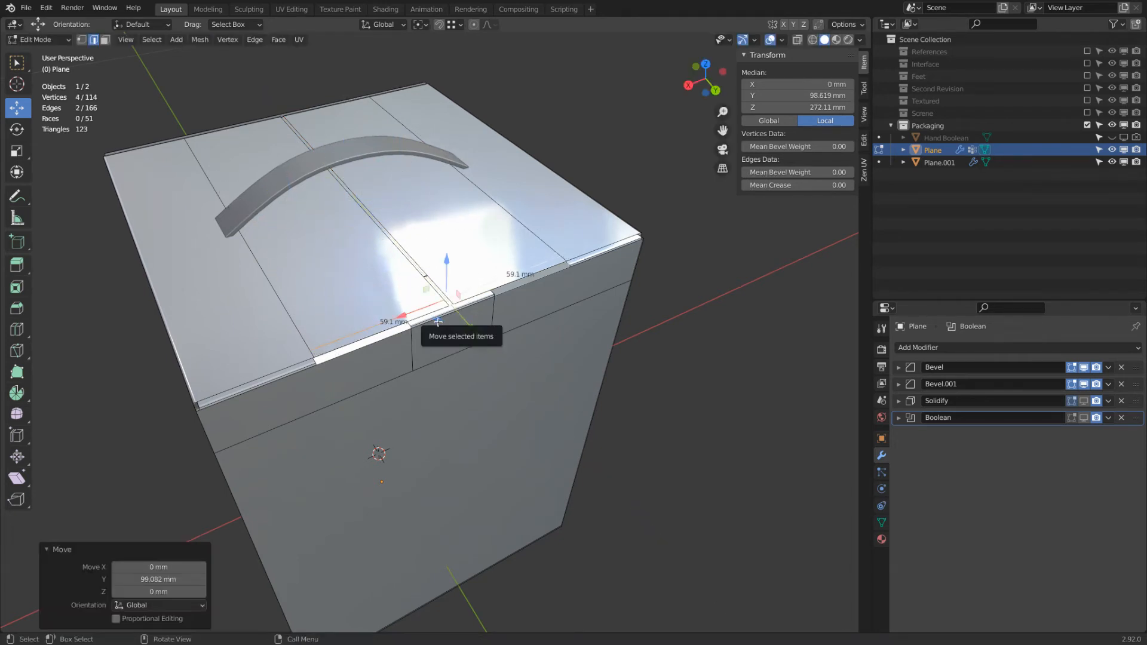
{"action": "middle_click_drag", "start_coordinate": [438, 322], "coordinate": [349, 284]}
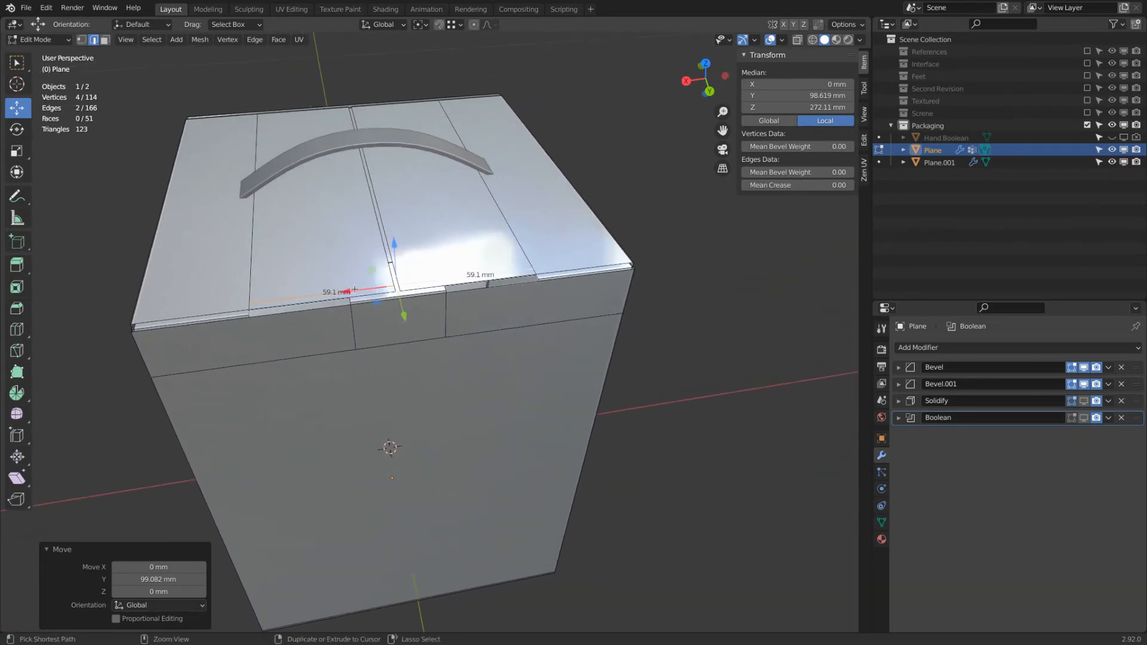
Add a centred lengthwise loop cut to the strip beside the central gap on each flap
{"action": "key", "text": "ctrl+r"}
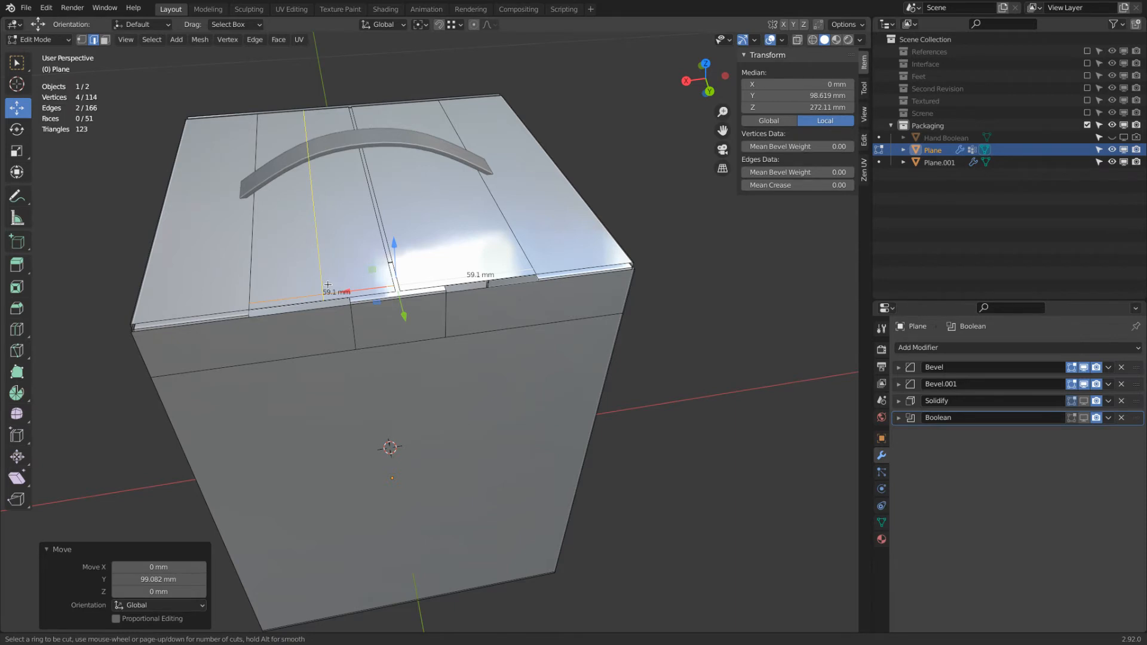
{"action": "left_click", "coordinate": [327, 283]}
{"action": "right_click", "coordinate": [328, 284]}
{"action": "key", "text": "ctrl+r"}
{"action": "left_click", "coordinate": [470, 279]}
{"action": "right_click", "coordinate": [472, 278]}
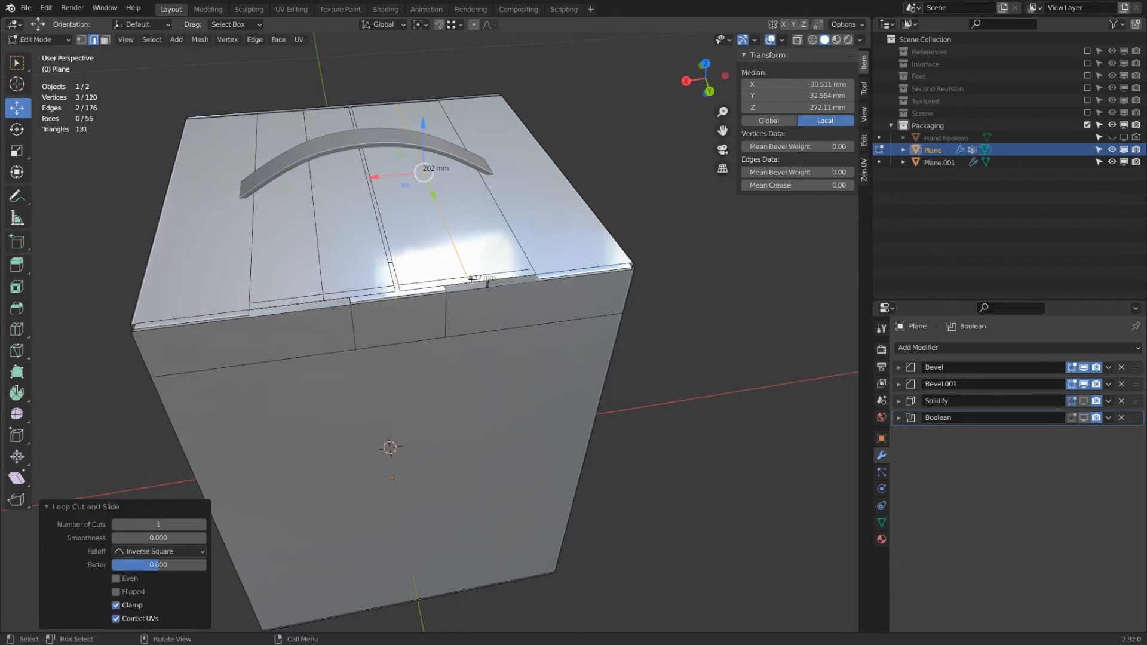
Select the lengthwise loops inside both flap strips and scale them along X by about 0.71
{"action": "left_click", "coordinate": [318, 251], "text": "alt+shift"}
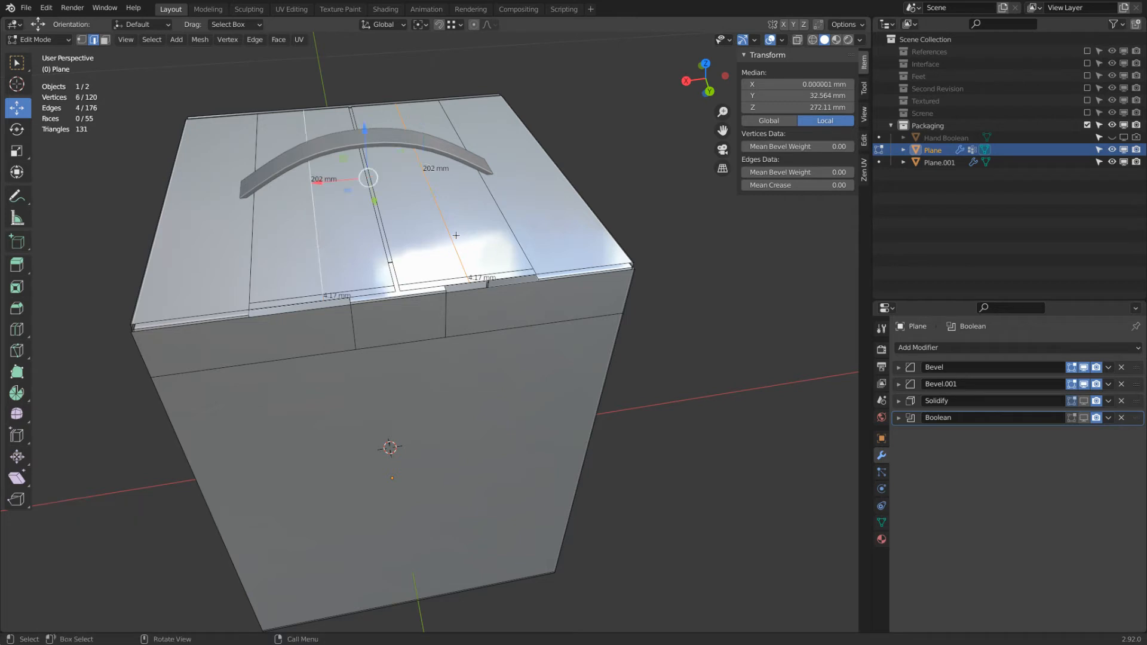
{"action": "key", "text": "s"}
{"action": "key", "text": "x"}
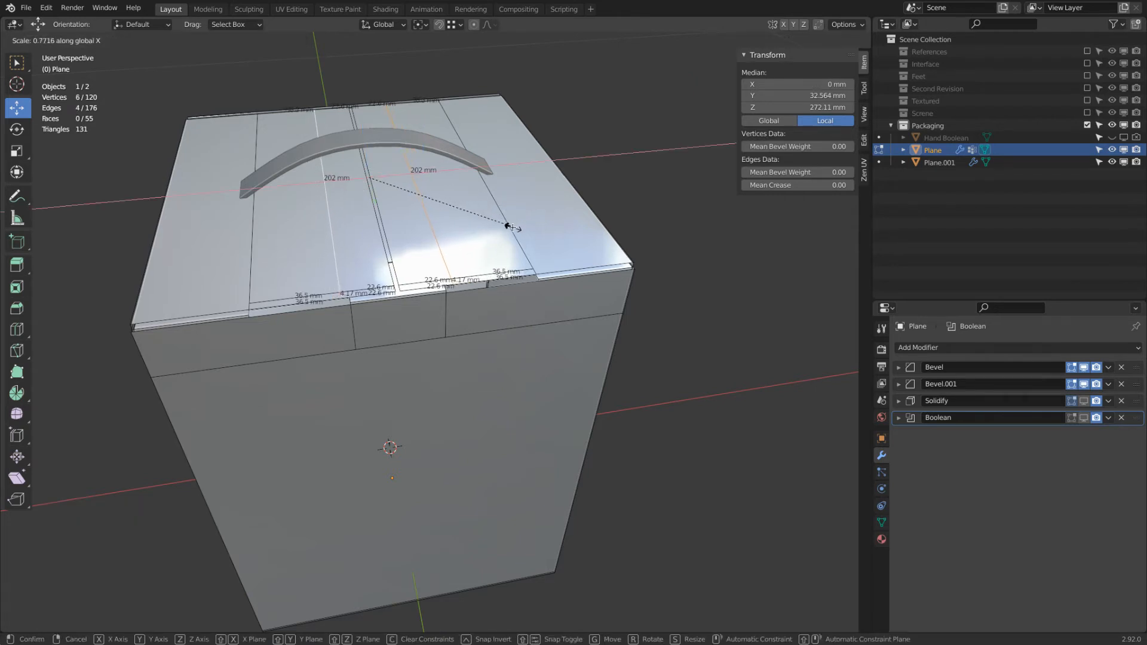
{"action": "left_click", "coordinate": [499, 230]}
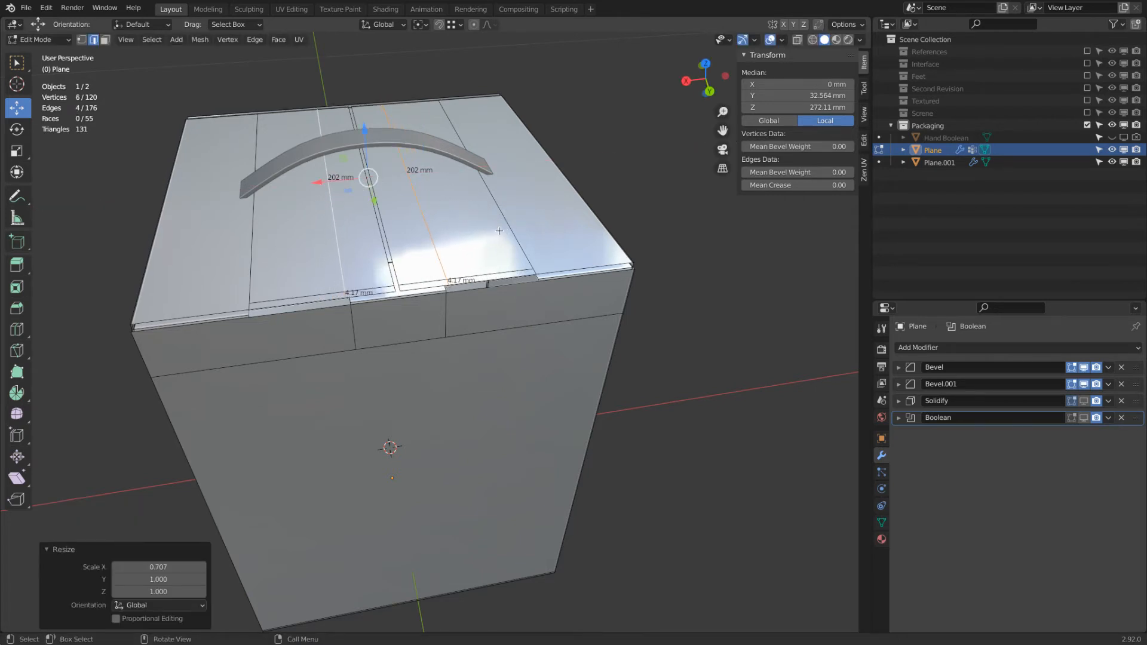
Add a centred crosswise loop cut through the two inner strips of the flap on the positive X side
{"action": "left_click", "coordinate": [361, 221]}
{"action": "right_click", "coordinate": [361, 221]}
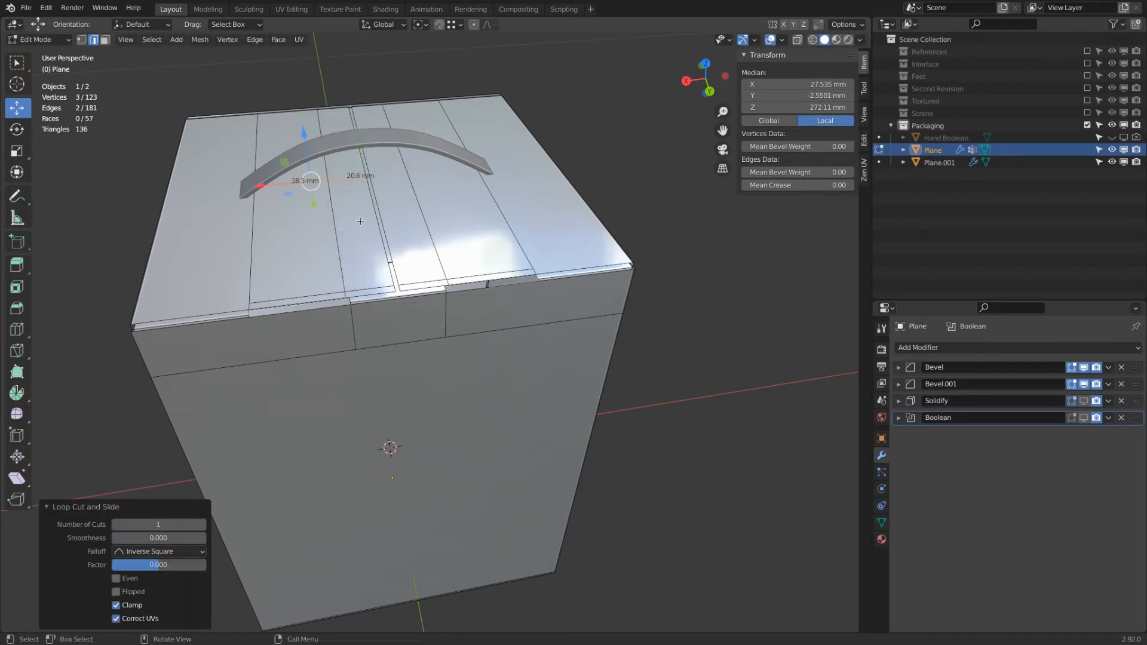
Add a centred crosswise loop cut to the inner strips of the negative X flap, and move both flaps' crosswise loops about 81 mm along Y
{"action": "left_click", "coordinate": [412, 188]}
{"action": "right_click", "coordinate": [378, 182]}
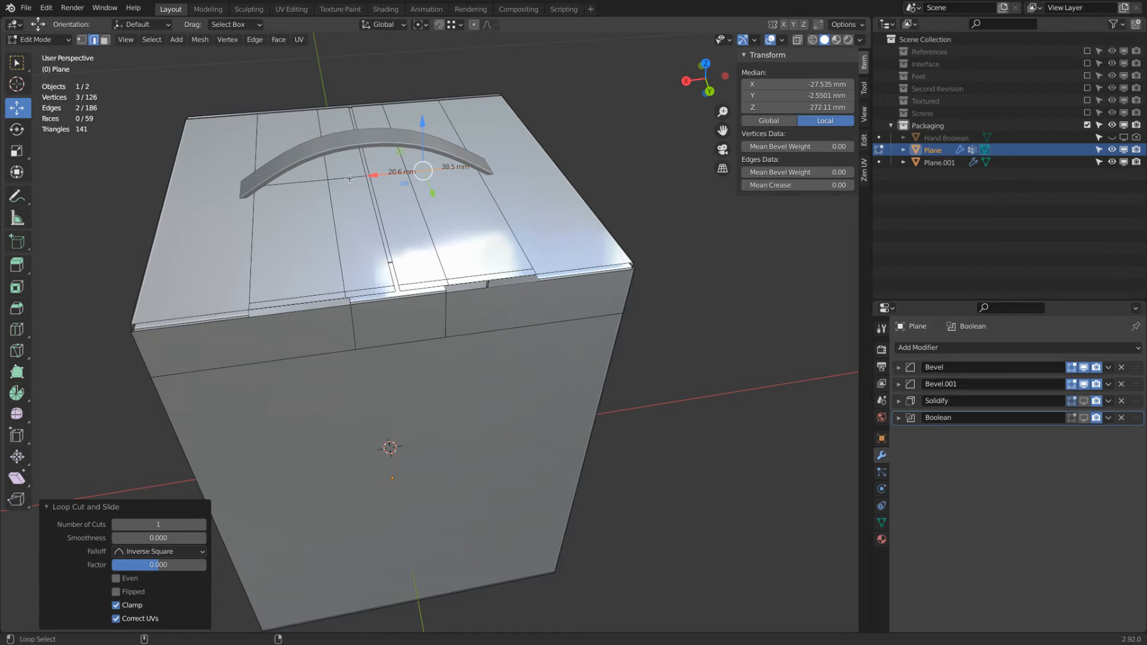
{"action": "left_click", "coordinate": [357, 182], "text": "alt+shift"}
{"action": "left_click_drag", "start_coordinate": [374, 198], "coordinate": [380, 284]}
{"action": "middle_click_drag", "start_coordinate": [381, 284], "coordinate": [475, 386]}
{"action": "left_click_drag", "start_coordinate": [468, 402], "coordinate": [478, 413]}
{"action": "middle_click_drag", "start_coordinate": [478, 413], "coordinate": [429, 381]}
{"action": "scroll", "coordinate": [356, 327], "scroll_direction": "up", "scroll_amount": 2}
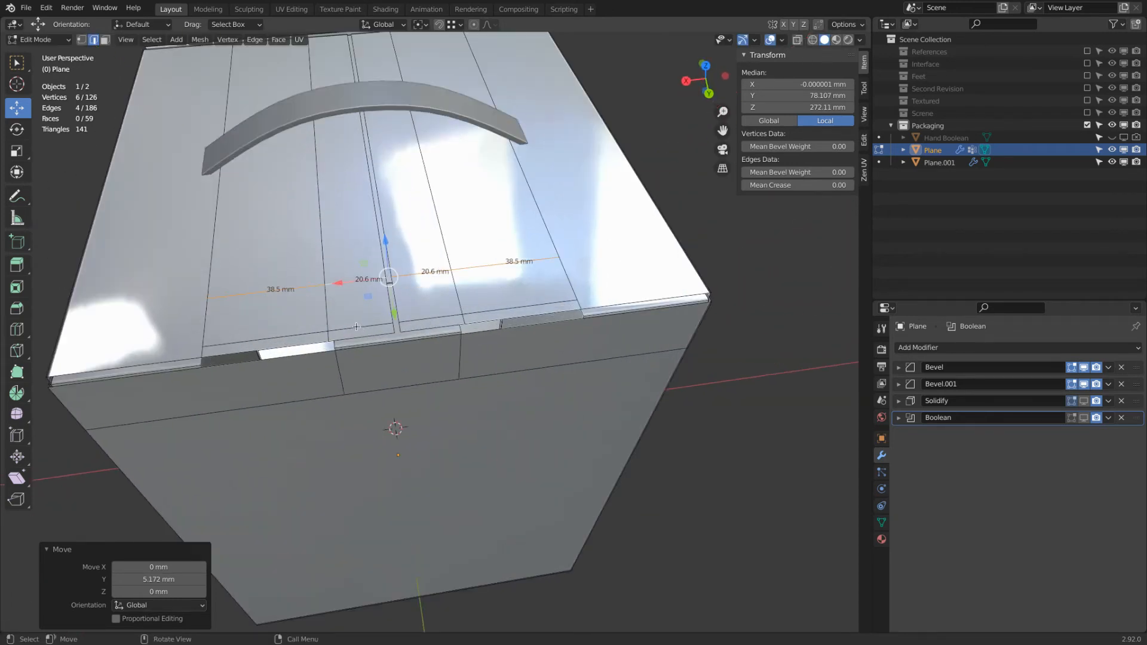
Delete the four narrow faces along the flaps' front edge and the two square faces beside the central gap
{"action": "left_click", "coordinate": [270, 348]}
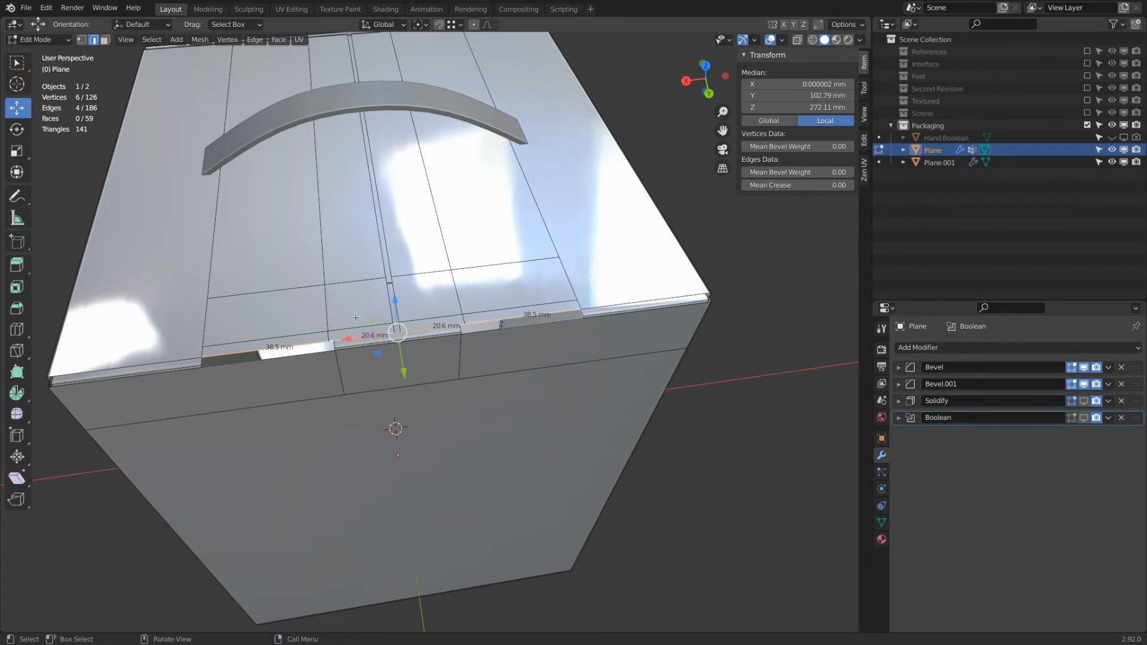
{"action": "left_click", "coordinate": [106, 41]}
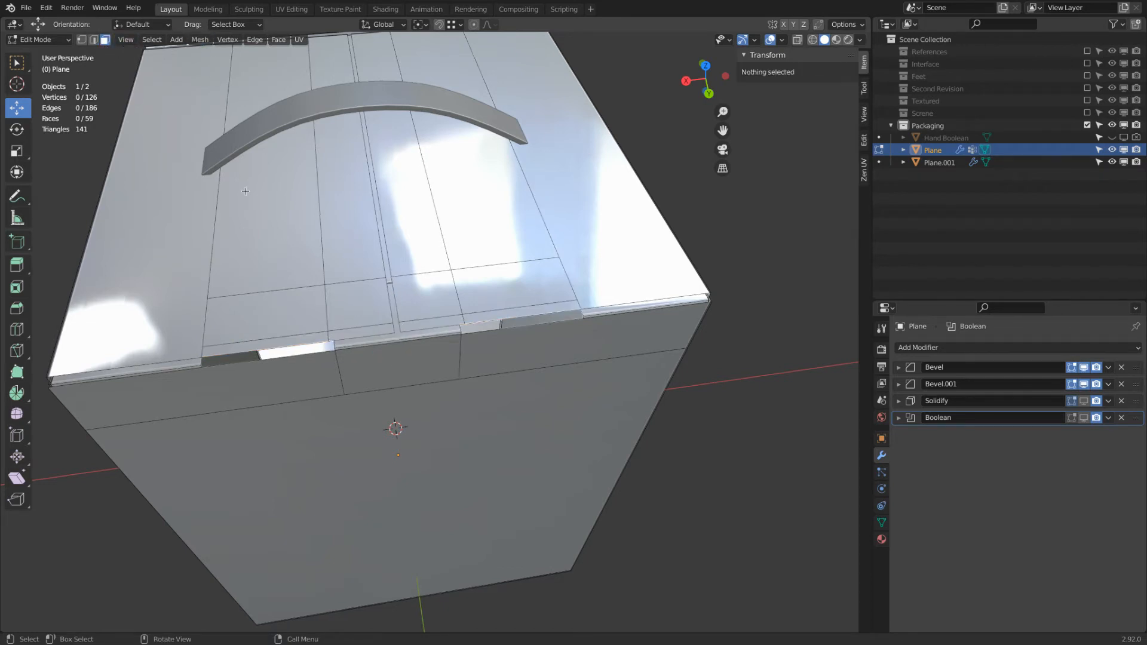
{"action": "left_click", "coordinate": [302, 338]}
{"action": "left_click", "coordinate": [359, 312], "text": "shift"}
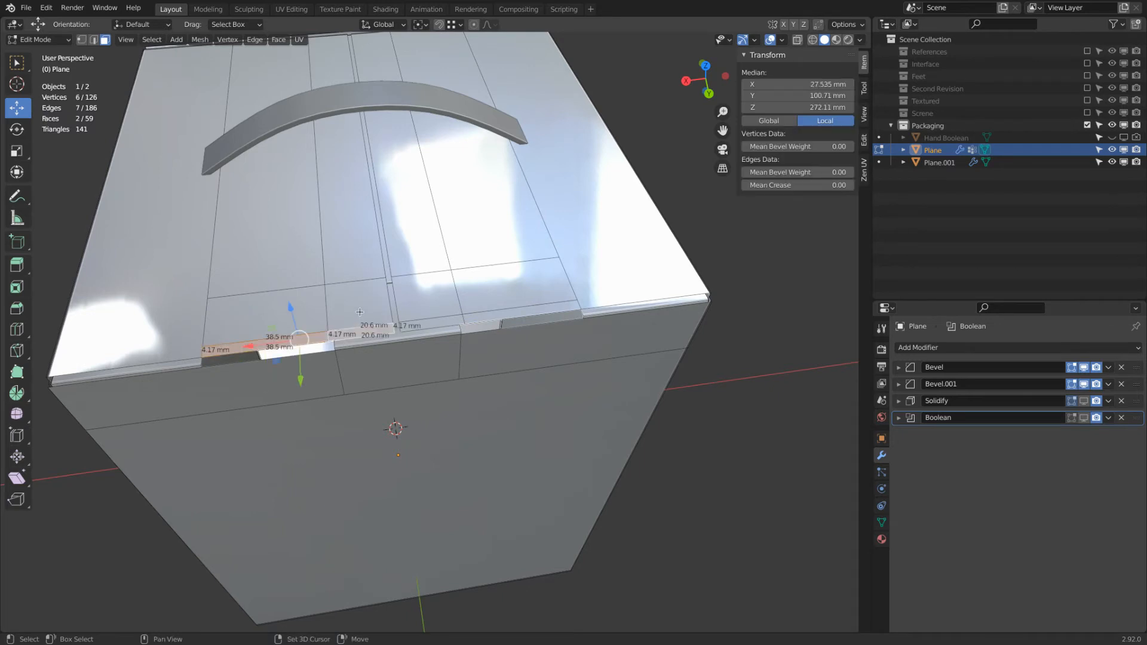
{"action": "left_click", "coordinate": [416, 297], "text": "shift"}
{"action": "left_click", "coordinate": [368, 310], "text": "shift"}
{"action": "left_click", "coordinate": [412, 324], "text": "shift"}
{"action": "left_click", "coordinate": [478, 319], "text": "shift"}
{"action": "key", "text": "alt+z"}
{"action": "middle_click_drag", "start_coordinate": [477, 319], "coordinate": [433, 219]}
{"action": "scroll", "coordinate": [464, 222], "scroll_direction": "up", "scroll_amount": 2}
{"action": "key", "text": "shift+z"}
{"action": "scroll", "coordinate": [318, 229], "scroll_direction": "down", "scroll_amount": 3}
{"action": "key", "text": "x"}
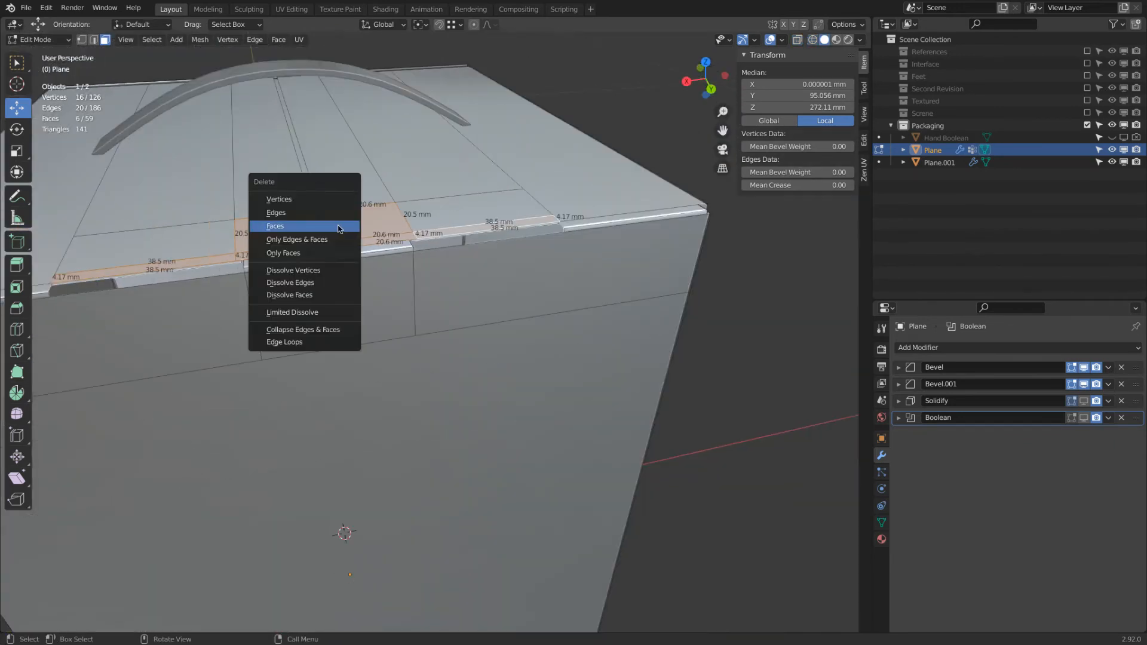
{"action": "left_click", "coordinate": [339, 228]}
Preview the box with Solidify temporarily enabled in the viewport and examine the flap cut-outs along the front edge
{"action": "middle_click_drag", "start_coordinate": [311, 263], "coordinate": [153, 428]}
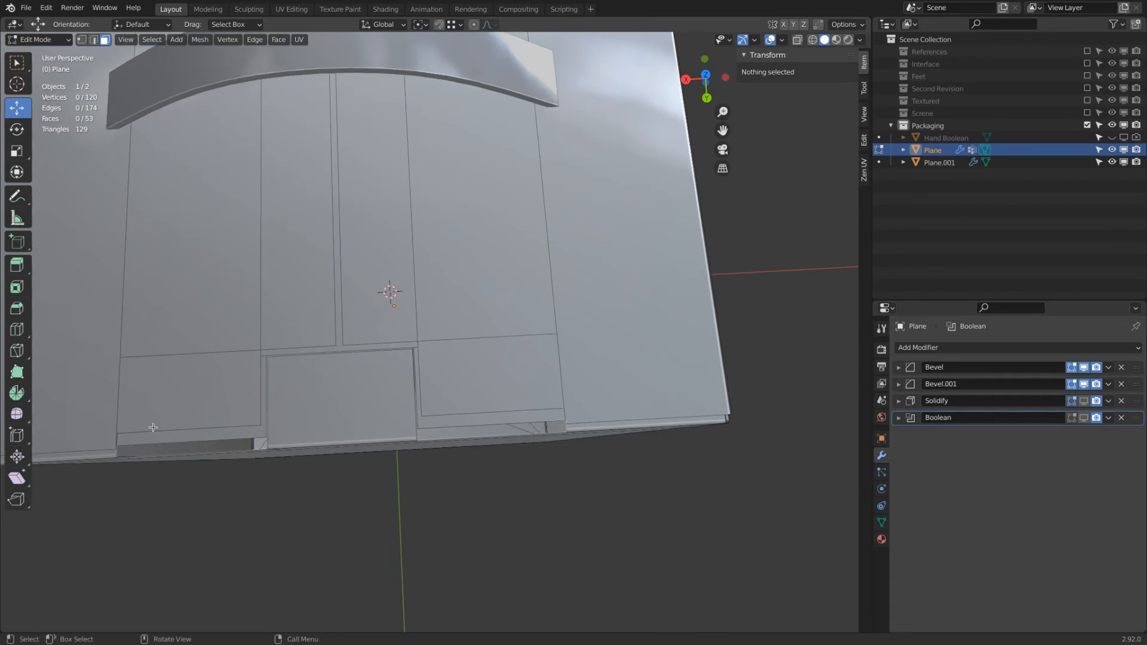
{"action": "middle_click_drag", "start_coordinate": [339, 330], "coordinate": [538, 165]}
{"action": "key", "text": "Tab"}
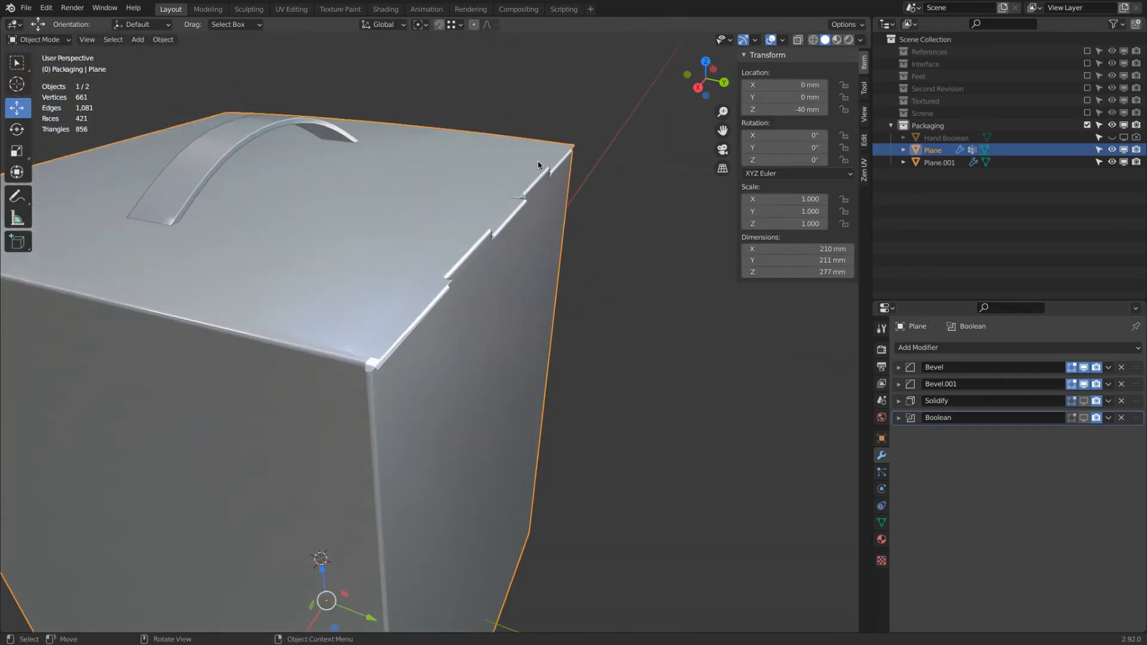
{"action": "left_click", "coordinate": [1083, 401]}
{"action": "middle_click_drag", "start_coordinate": [597, 298], "coordinate": [420, 331]}
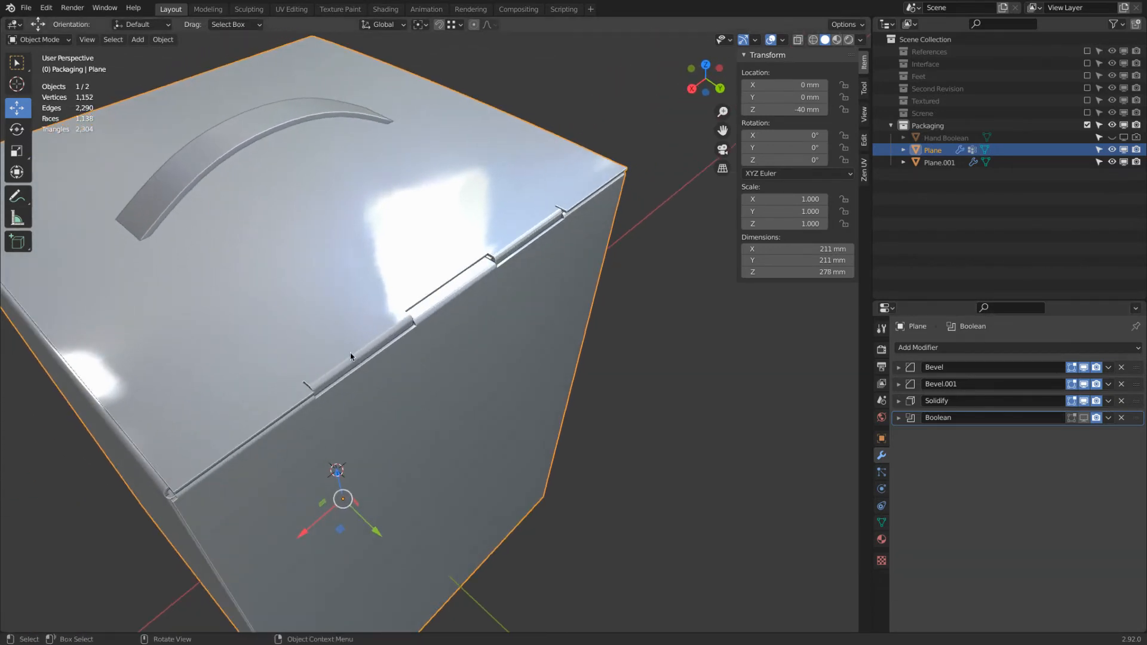
{"action": "middle_click_drag", "start_coordinate": [396, 343], "coordinate": [473, 341]}
{"action": "middle_click_drag", "start_coordinate": [484, 224], "coordinate": [579, 275]}
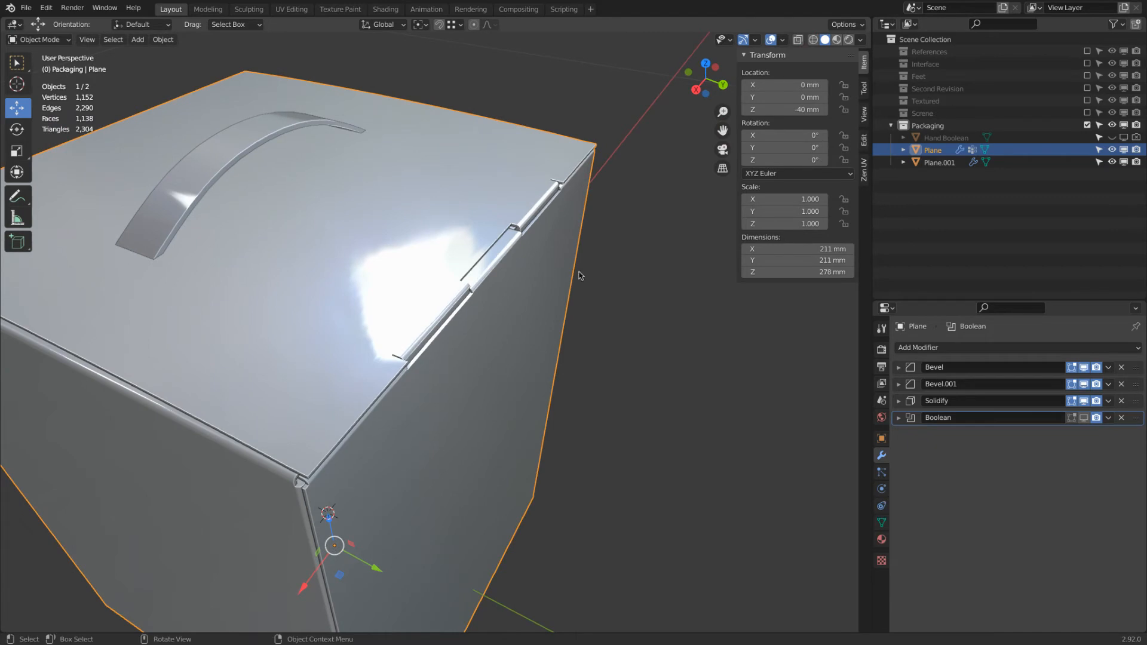
{"action": "left_click", "coordinate": [1085, 402]}
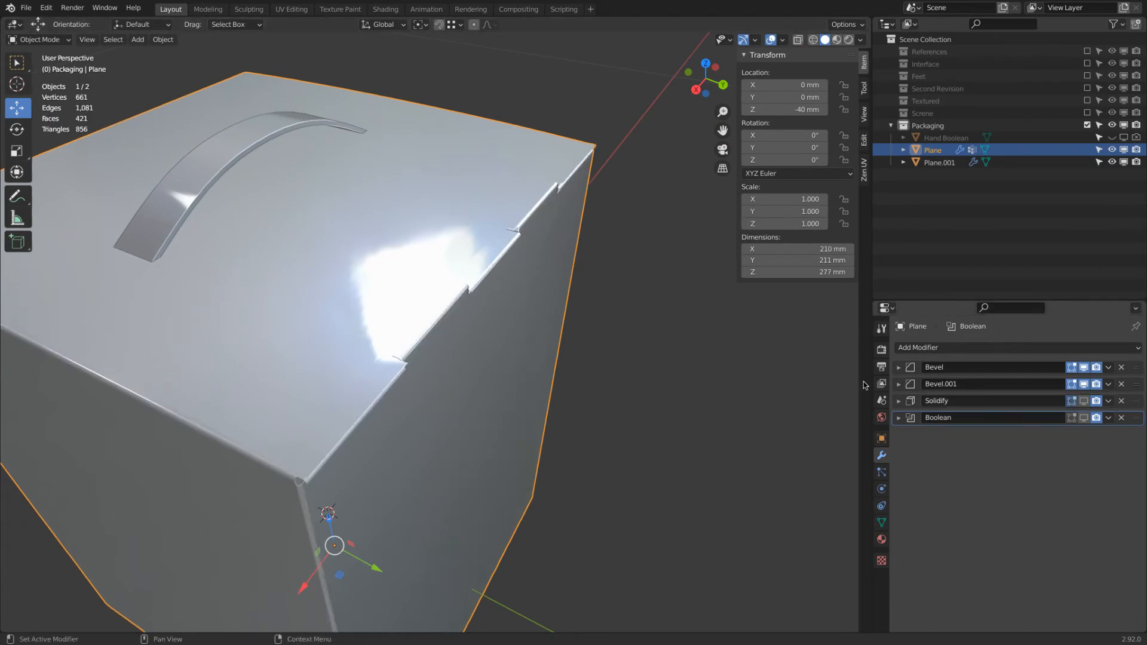
Knife-cut the top flaps crosswise beneath the handle, from one side edge of the box to the other
{"action": "key", "text": "Tab"}
{"action": "middle_click_drag", "start_coordinate": [422, 294], "coordinate": [402, 248]}
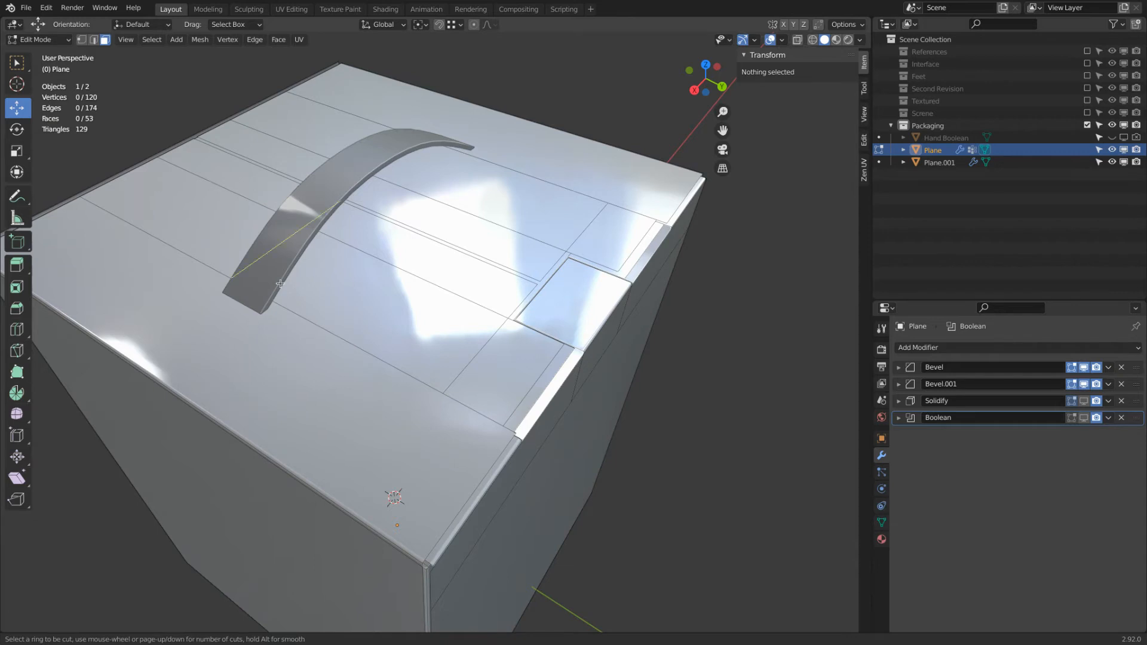
{"action": "key", "text": "Escape"}
{"action": "middle_click_drag", "start_coordinate": [280, 283], "coordinate": [415, 314]}
{"action": "key", "text": "k"}
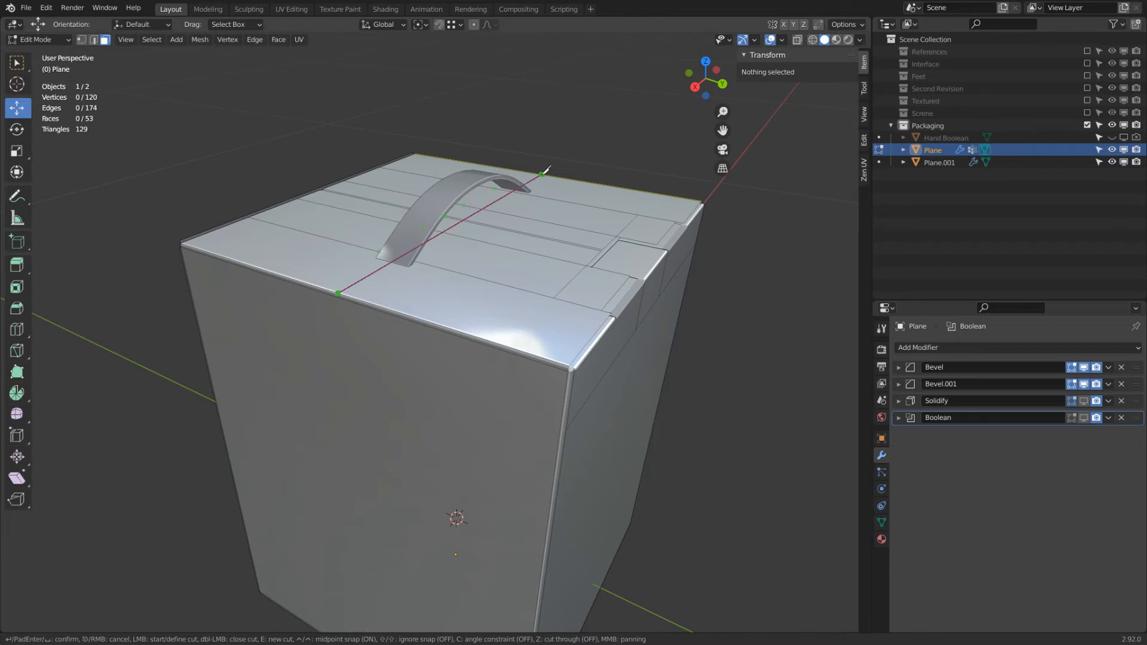
{"action": "key", "text": "Return"}
{"action": "mouse_move", "coordinate": [543, 170]}
{"action": "middle_mouse_down"}
{"action": "mouse_move", "coordinate": [441, 543]}
{"action": "mouse_move", "coordinate": [579, 128]}
{"action": "mouse_move", "coordinate": [533, 278]}
{"action": "mouse_move", "coordinate": [345, 306]}
{"action": "mouse_move", "coordinate": [376, 269]}
{"action": "mouse_move", "coordinate": [473, 315]}
{"action": "mouse_move", "coordinate": [478, 373]}
{"action": "mouse_move", "coordinate": [467, 306]}
{"action": "middle_mouse_up"}
{"action": "key", "text": "shift+z"}
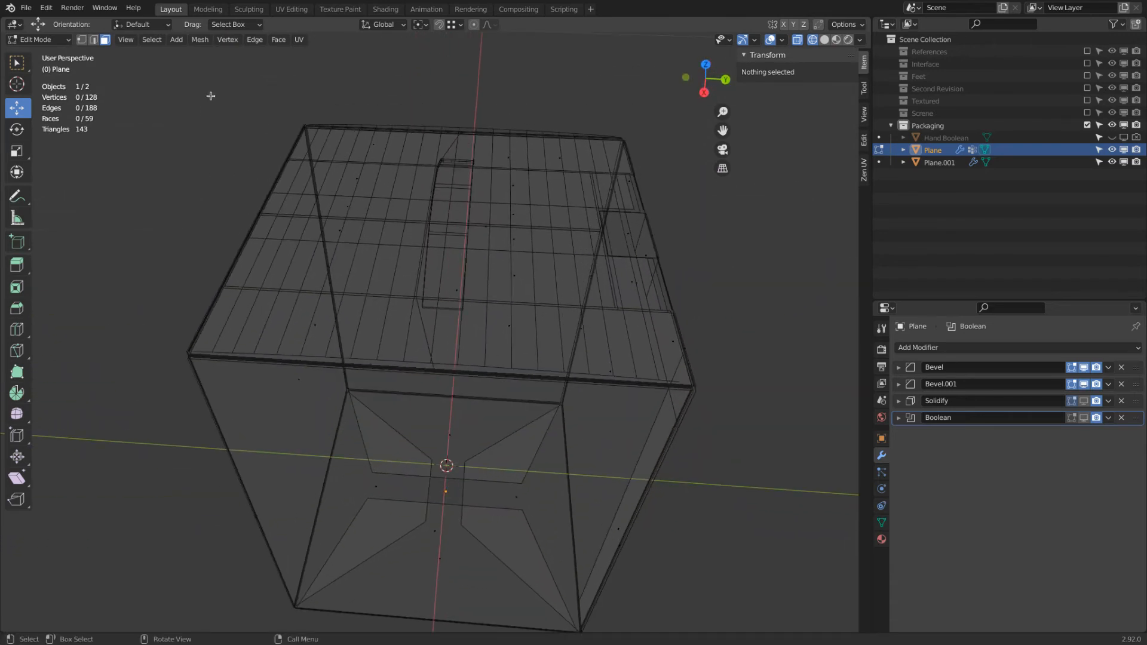
Select the crosswise knife-cut edges on the flaps, try to move them, and undo the knife cut
{"action": "key", "text": "shift+z"}
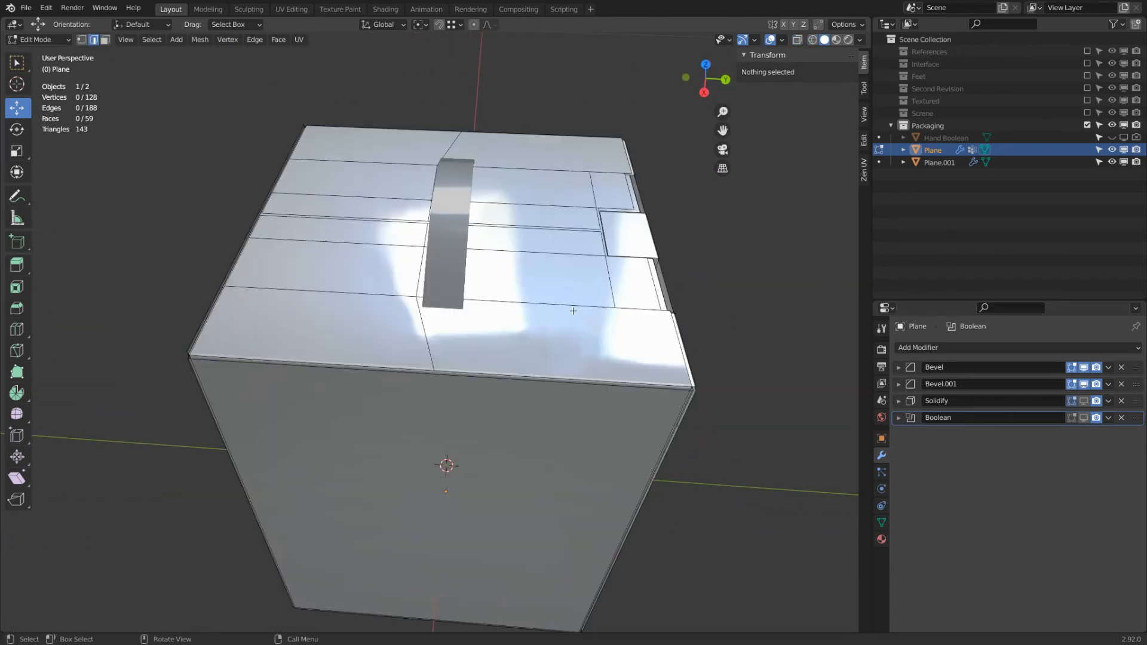
{"action": "left_click", "coordinate": [420, 275]}
{"action": "middle_click_drag", "start_coordinate": [420, 275], "coordinate": [431, 262]}
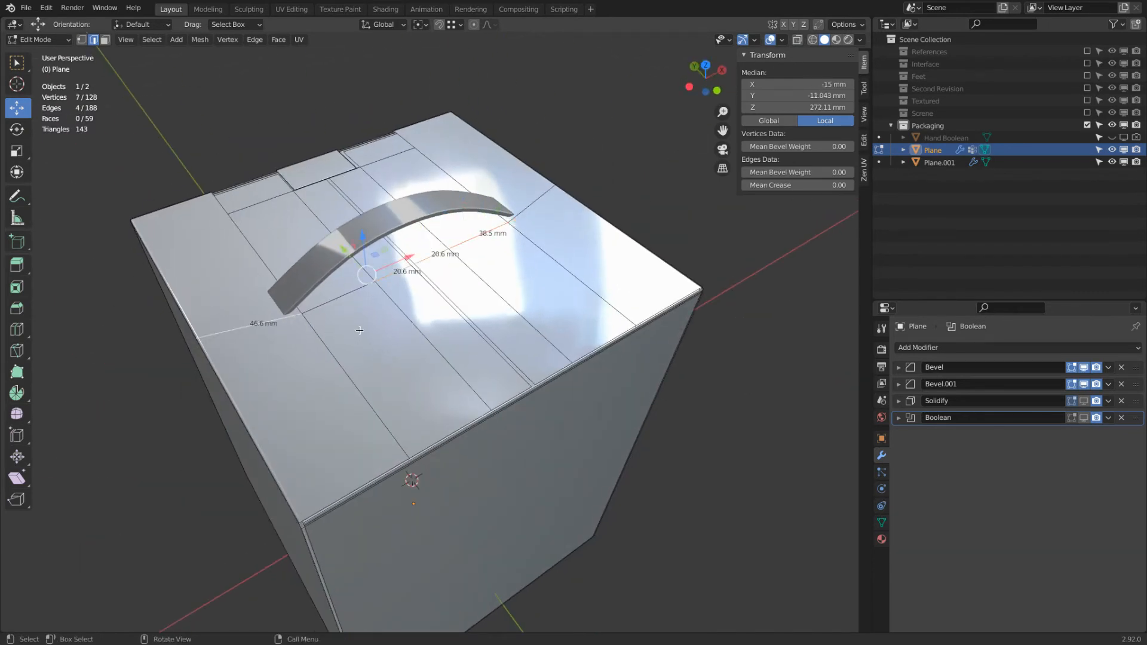
{"action": "middle_click_drag", "start_coordinate": [352, 343], "coordinate": [414, 281]}
{"action": "left_click_drag", "start_coordinate": [402, 260], "coordinate": [370, 265]}
{"action": "right_click", "coordinate": [370, 265]}
{"action": "middle_click_drag", "start_coordinate": [411, 254], "coordinate": [483, 295]}
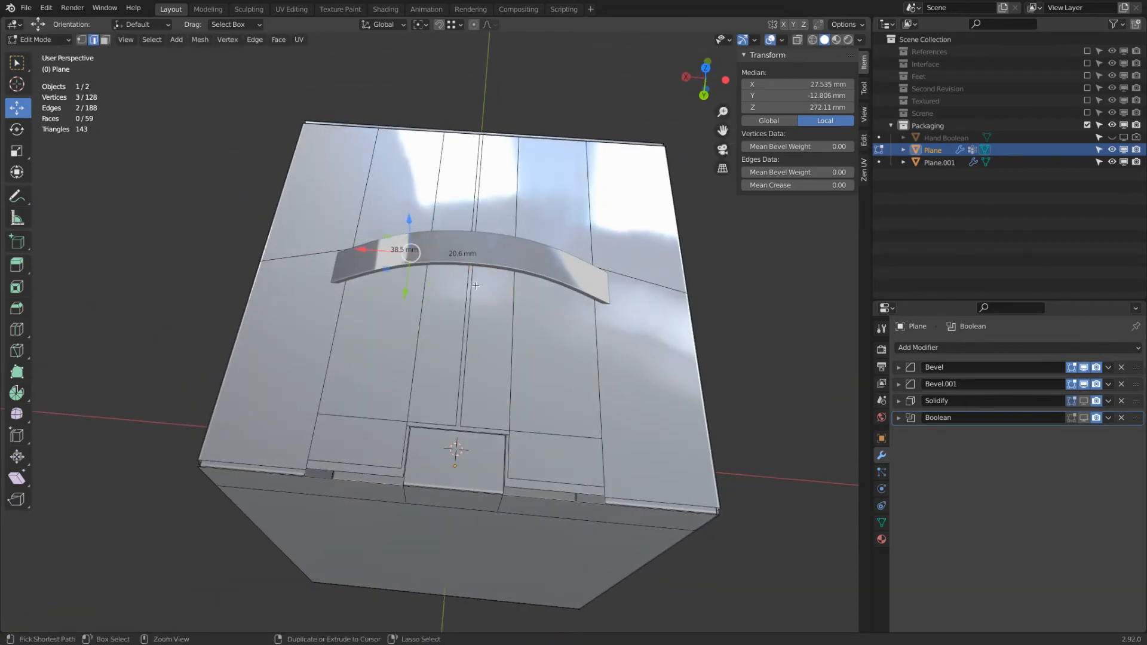
{"action": "key", "text": "3"}
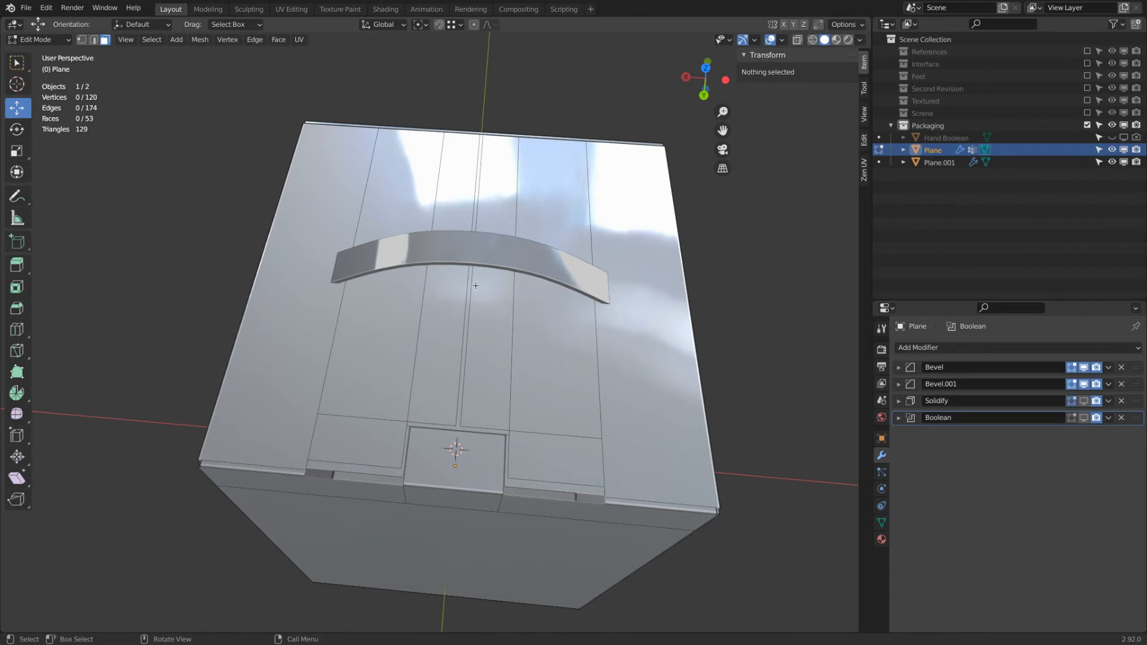
Enable the box's Boolean and Solidify modifiers in the viewport and leave its mesh editing
{"action": "left_click", "coordinate": [1084, 418]}
{"action": "key", "text": "Tab"}
{"action": "middle_click_drag", "start_coordinate": [606, 371], "coordinate": [434, 306]}
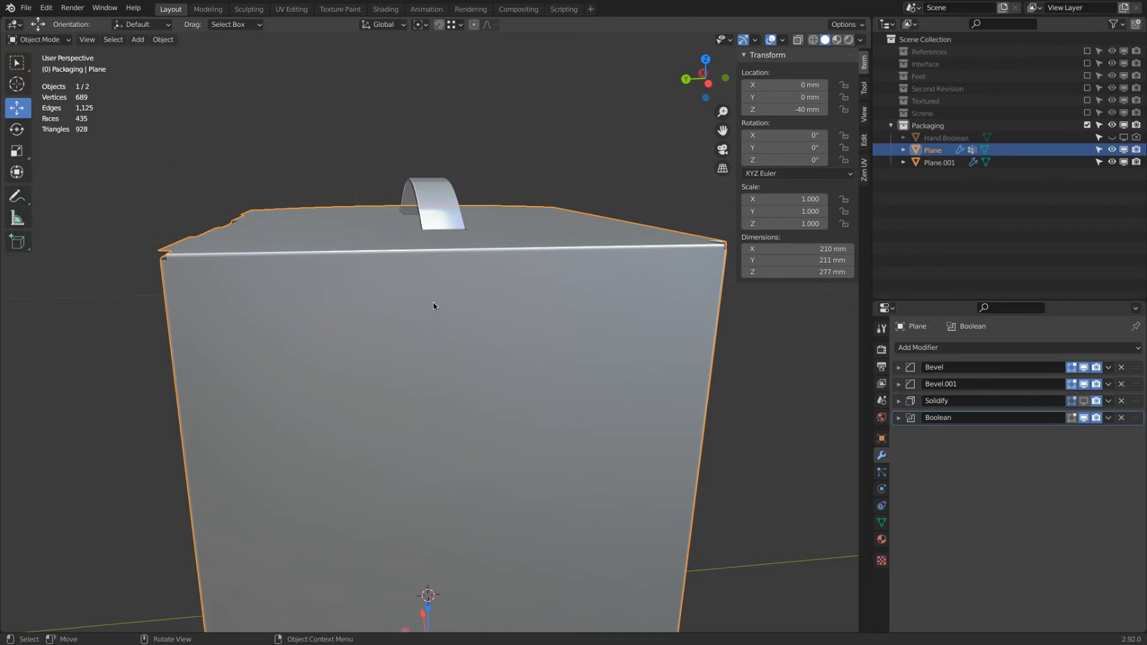
{"action": "middle_click_drag", "start_coordinate": [402, 376], "coordinate": [669, 358]}
{"action": "left_click", "coordinate": [1083, 401]}
{"action": "middle_click_drag", "start_coordinate": [758, 368], "coordinate": [374, 320]}
{"action": "scroll", "coordinate": [407, 230], "scroll_direction": "up", "scroll_amount": 5}
{"action": "middle_click_drag", "start_coordinate": [406, 230], "coordinate": [349, 226]}
{"action": "scroll", "coordinate": [380, 223], "scroll_direction": "down", "scroll_amount": 4}
Examine the thickened flaps and front tabs both in Edit Mode and in Object Mode
{"action": "key", "text": "Tab"}
{"action": "middle_click_drag", "start_coordinate": [463, 225], "coordinate": [342, 267]}
{"action": "left_click", "coordinate": [314, 241]}
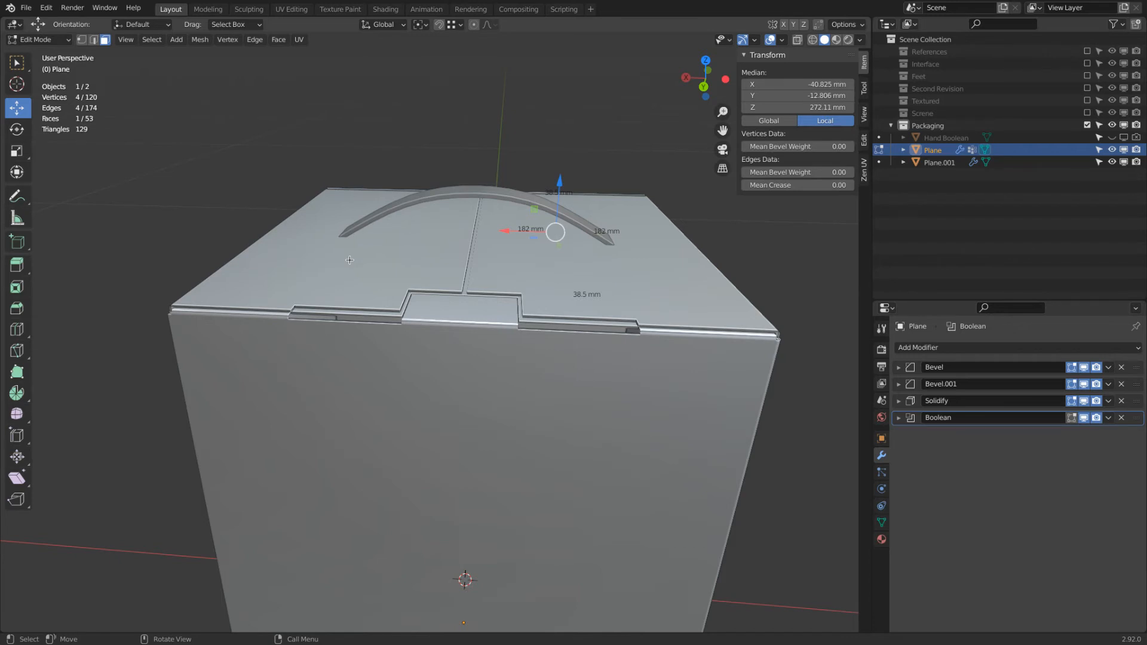
{"action": "middle_click_drag", "start_coordinate": [350, 260], "coordinate": [332, 311]}
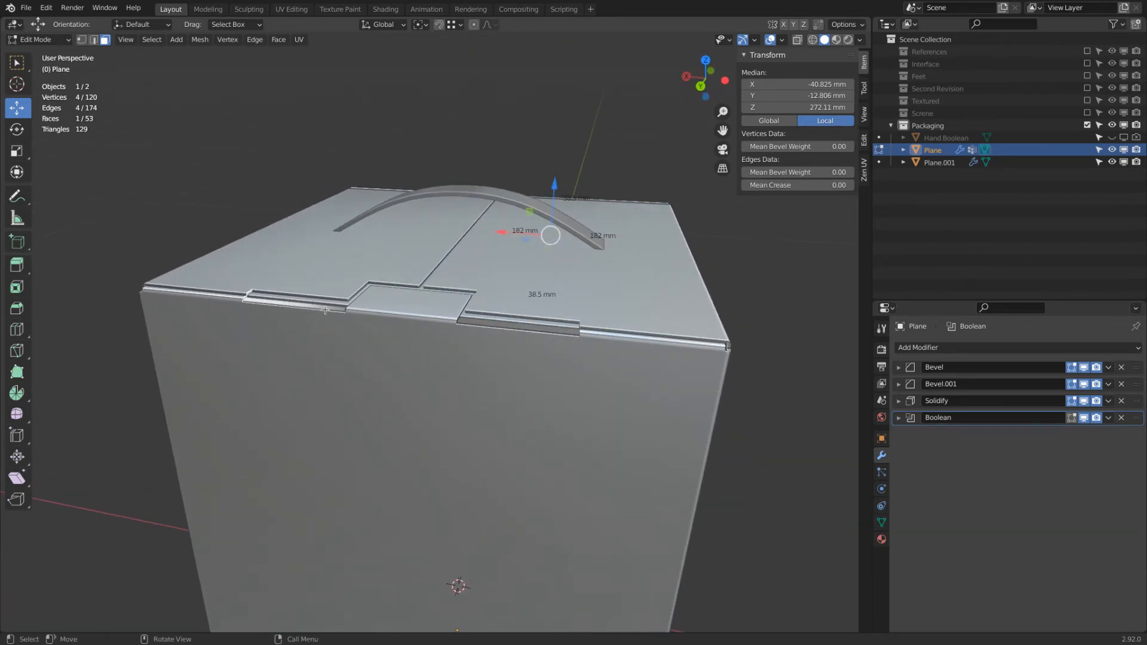
{"action": "key", "text": "Tab"}
{"action": "middle_click_drag", "start_coordinate": [308, 305], "coordinate": [335, 298]}
{"action": "scroll", "coordinate": [410, 266], "scroll_direction": "up", "scroll_amount": 5}
{"action": "middle_click_drag", "start_coordinate": [411, 267], "coordinate": [567, 255]}
Temporarily hide a top flap face to examine the front tabs, reveal all faces, and return to Object Mode
{"action": "key", "text": "Tab"}
{"action": "left_click", "coordinate": [432, 248]}
{"action": "key", "text": "h"}
{"action": "middle_click_drag", "start_coordinate": [432, 248], "coordinate": [533, 290]}
{"action": "key", "text": "alt+h"}
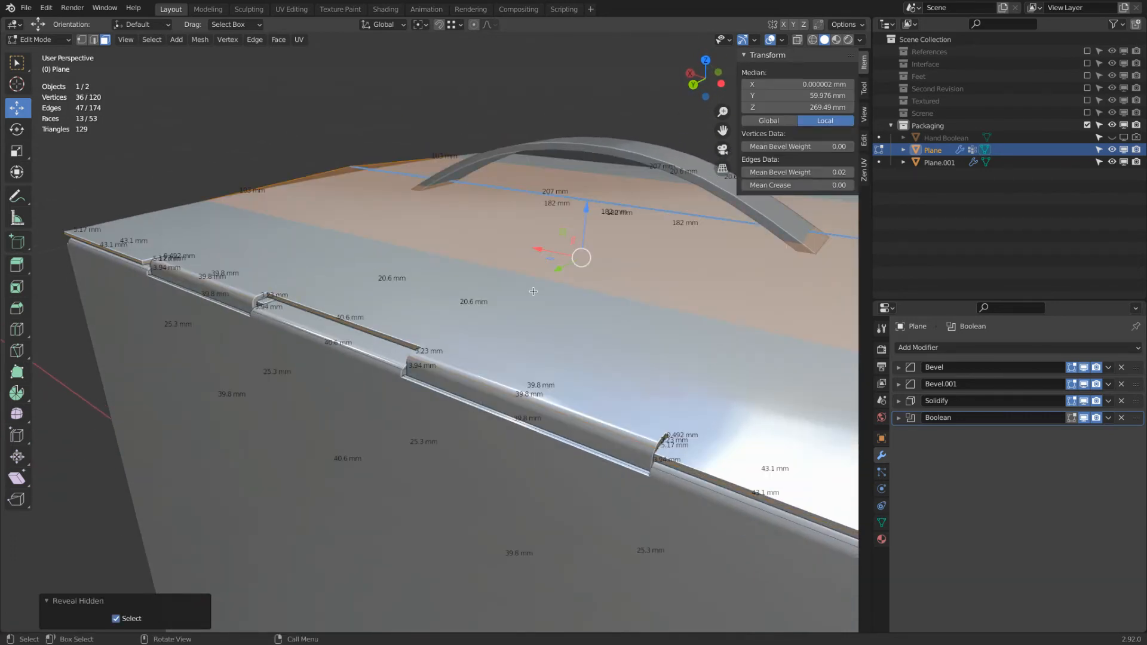
{"action": "key", "text": "Tab"}
{"action": "scroll", "coordinate": [538, 288], "scroll_direction": "down", "scroll_amount": 4}
{"action": "mouse_move", "coordinate": [542, 286]}
{"action": "middle_mouse_down"}
{"action": "mouse_move", "coordinate": [548, 304]}
{"action": "mouse_move", "coordinate": [537, 298]}
{"action": "middle_mouse_up"}
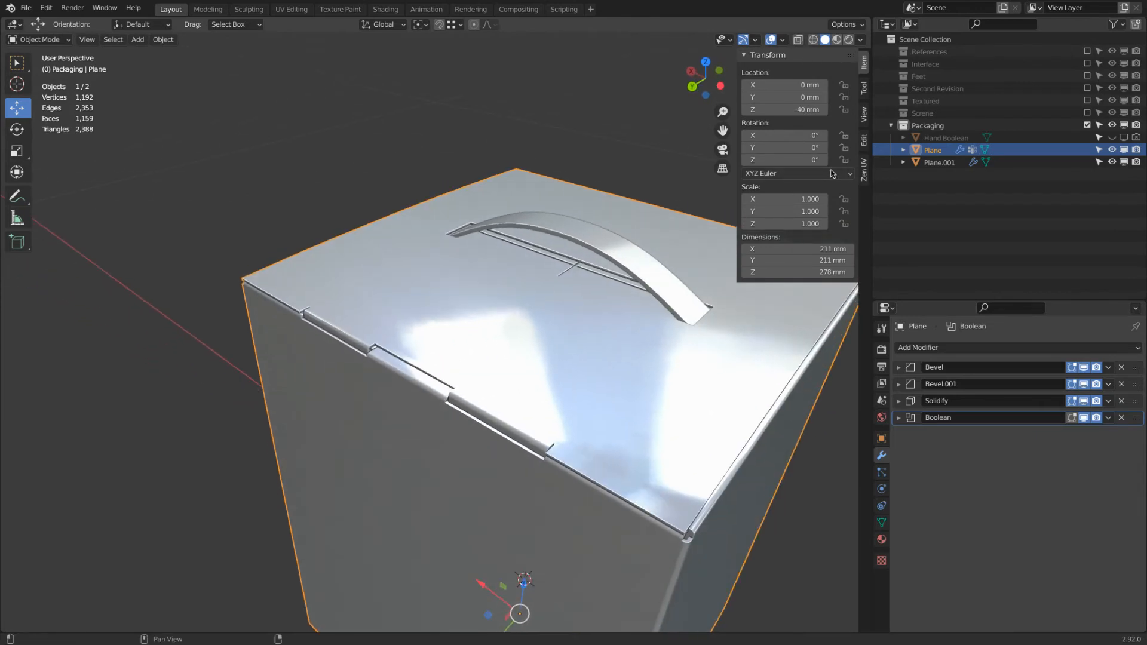
Unhide and select the Hand Boolean object and set its viewport display to Wire
{"action": "left_click", "coordinate": [1112, 138]}
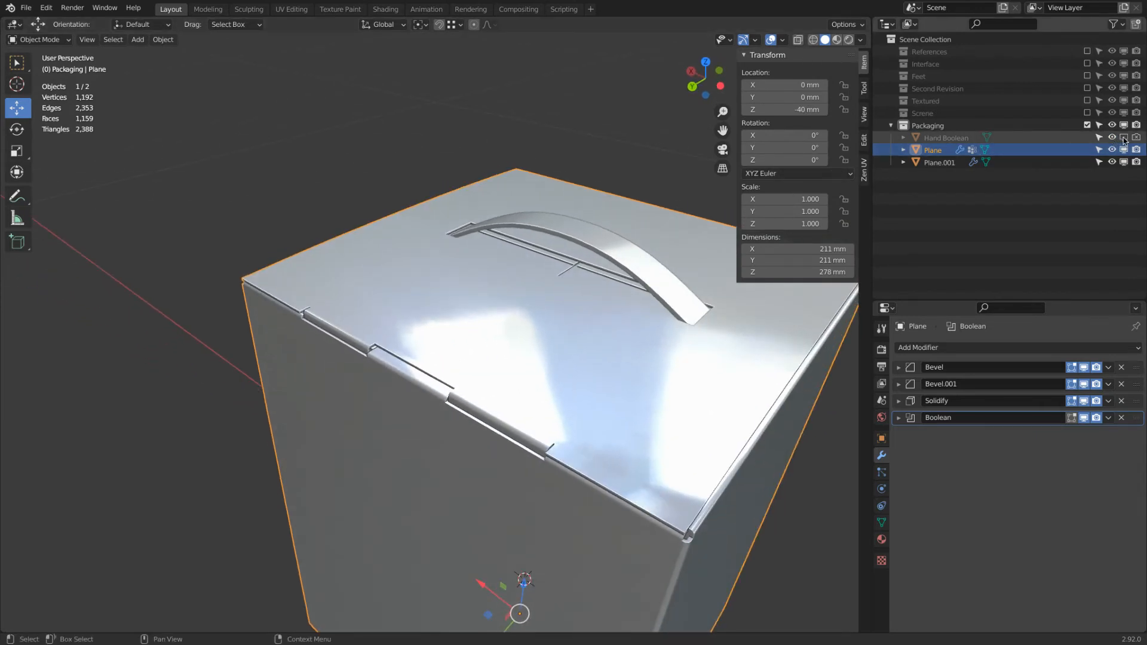
{"action": "left_click", "coordinate": [591, 280]}
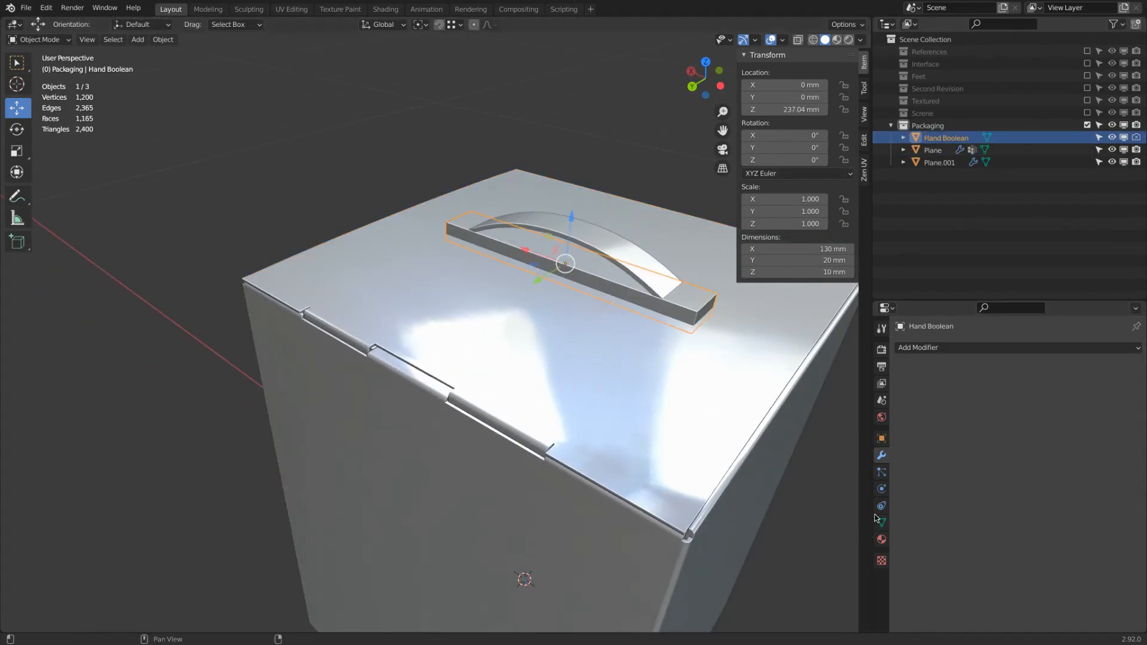
{"action": "left_click", "coordinate": [881, 438]}
{"action": "scroll", "coordinate": [904, 513], "scroll_direction": "down", "scroll_amount": 4}
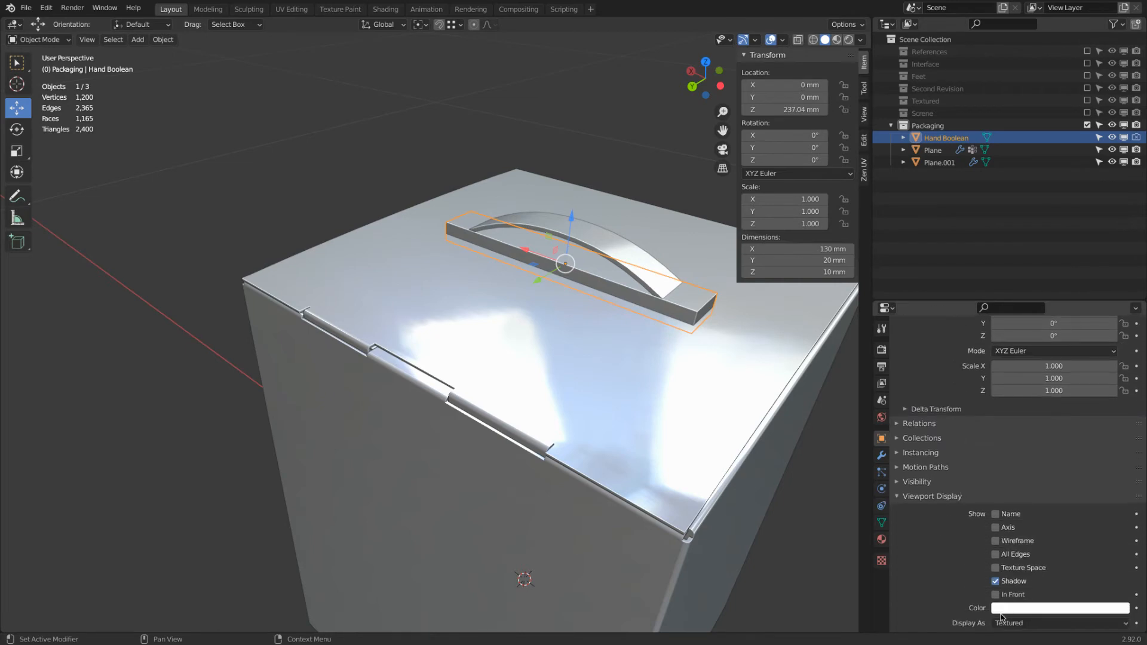
{"action": "scroll", "coordinate": [1001, 616], "scroll_direction": "down", "scroll_amount": 2}
{"action": "left_click", "coordinate": [1024, 593]}
{"action": "left_click", "coordinate": [1044, 566]}
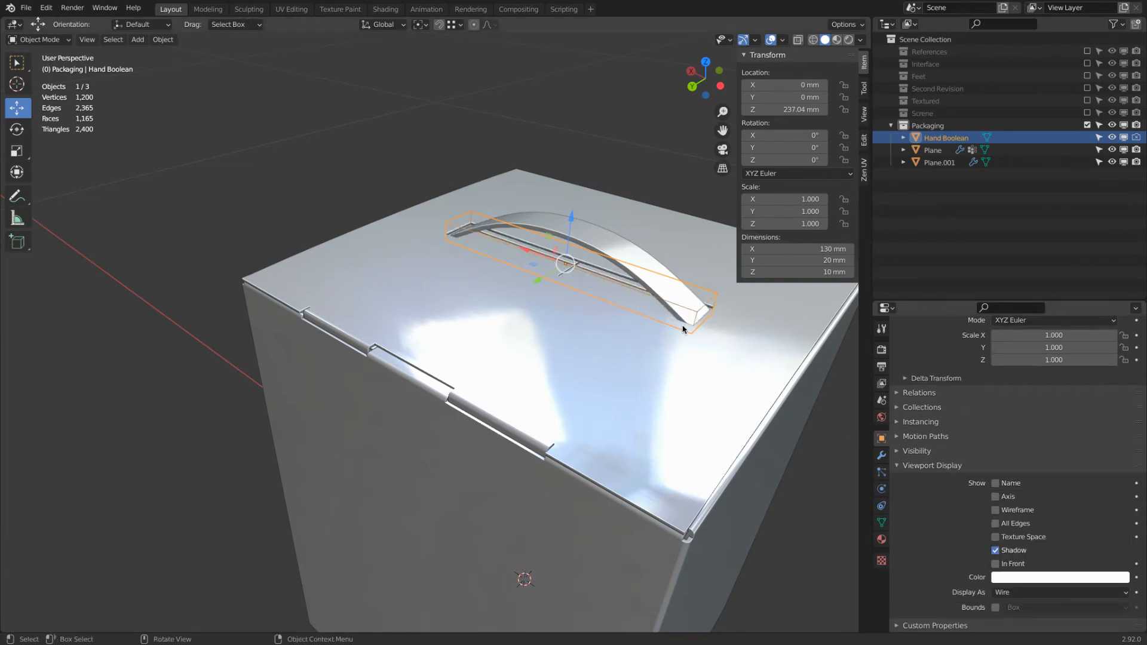
Lower the Hand Boolean cutter about 0.48 mm along Z so it cuts deeper beneath the handle
{"action": "scroll", "coordinate": [540, 264], "scroll_direction": "up", "scroll_amount": 6}
{"action": "scroll", "coordinate": [532, 261], "scroll_direction": "up", "scroll_amount": 2}
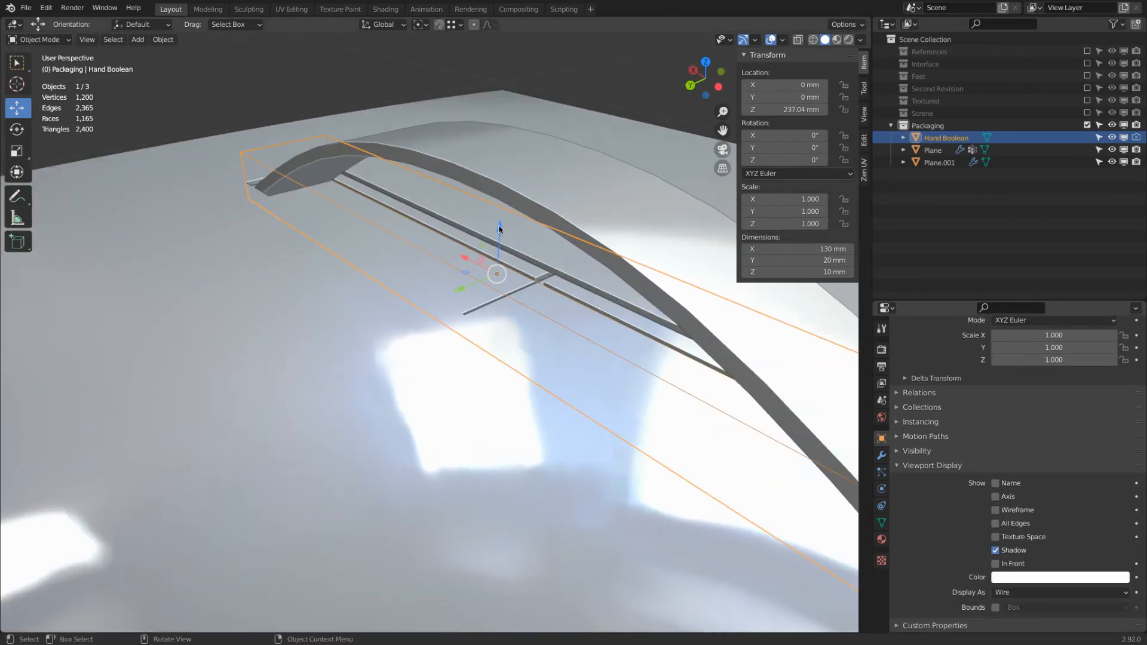
{"action": "mouse_move", "coordinate": [502, 224]}
{"action": "left_mouse_down"}
{"action": "mouse_move", "coordinate": [509, 239]}
{"action": "mouse_move", "coordinate": [513, 229]}
{"action": "left_mouse_up"}
{"action": "scroll", "coordinate": [524, 243], "scroll_direction": "up", "scroll_amount": 5}
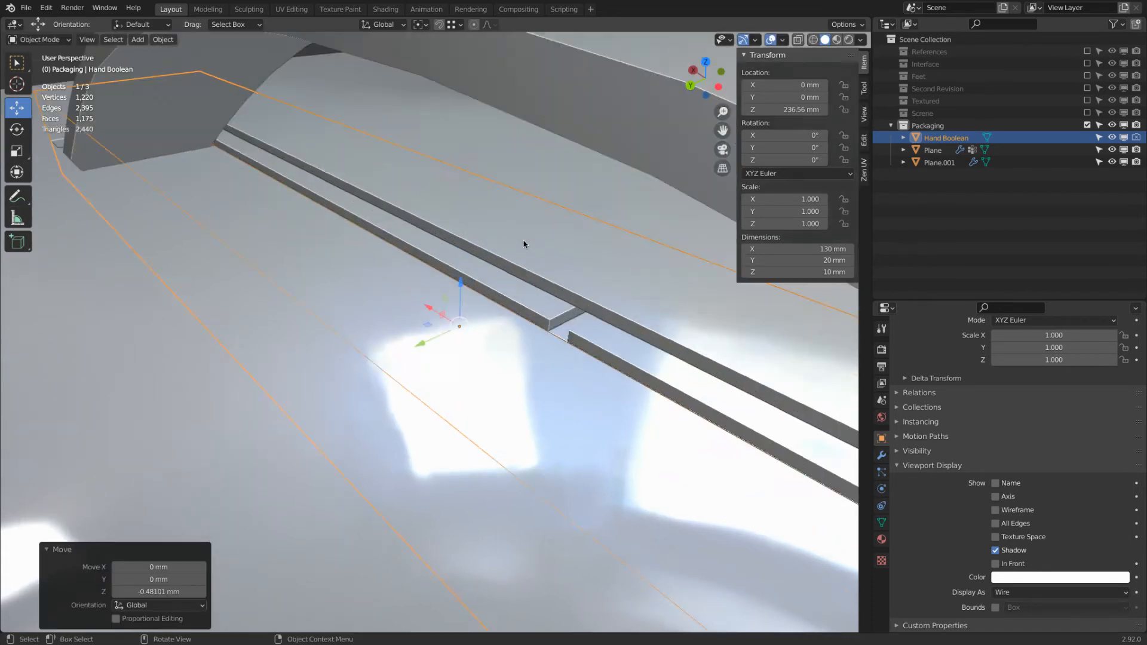
{"action": "scroll", "coordinate": [526, 244], "scroll_direction": "down", "scroll_amount": 5}
Deselect everything and hide the Hand Boolean cutter in the viewport
{"action": "key", "text": "a"}
{"action": "key", "text": "a"}
{"action": "scroll", "coordinate": [526, 247], "scroll_direction": "down", "scroll_amount": 4}
{"action": "scroll", "coordinate": [526, 246], "scroll_direction": "down", "scroll_amount": 3}
{"action": "middle_click_drag", "start_coordinate": [527, 246], "coordinate": [545, 318]}
{"action": "left_click", "coordinate": [1111, 137]}
{"action": "middle_click_drag", "start_coordinate": [486, 256], "coordinate": [351, 369]}
{"action": "middle_click_drag", "start_coordinate": [519, 364], "coordinate": [606, 455]}
{"action": "scroll", "coordinate": [453, 350], "scroll_direction": "up", "scroll_amount": 2}
{"action": "middle_click_drag", "start_coordinate": [454, 350], "coordinate": [476, 333]}
{"action": "scroll", "coordinate": [475, 339], "scroll_direction": "down", "scroll_amount": 2}
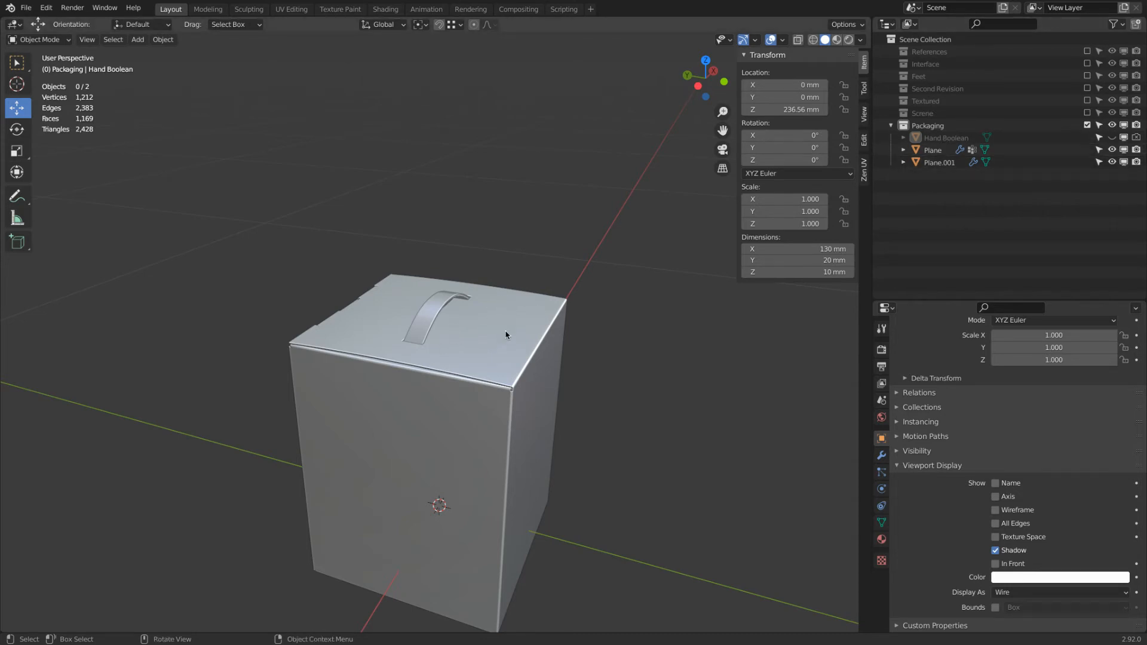
{"action": "middle_click_drag", "start_coordinate": [502, 335], "coordinate": [502, 317]}
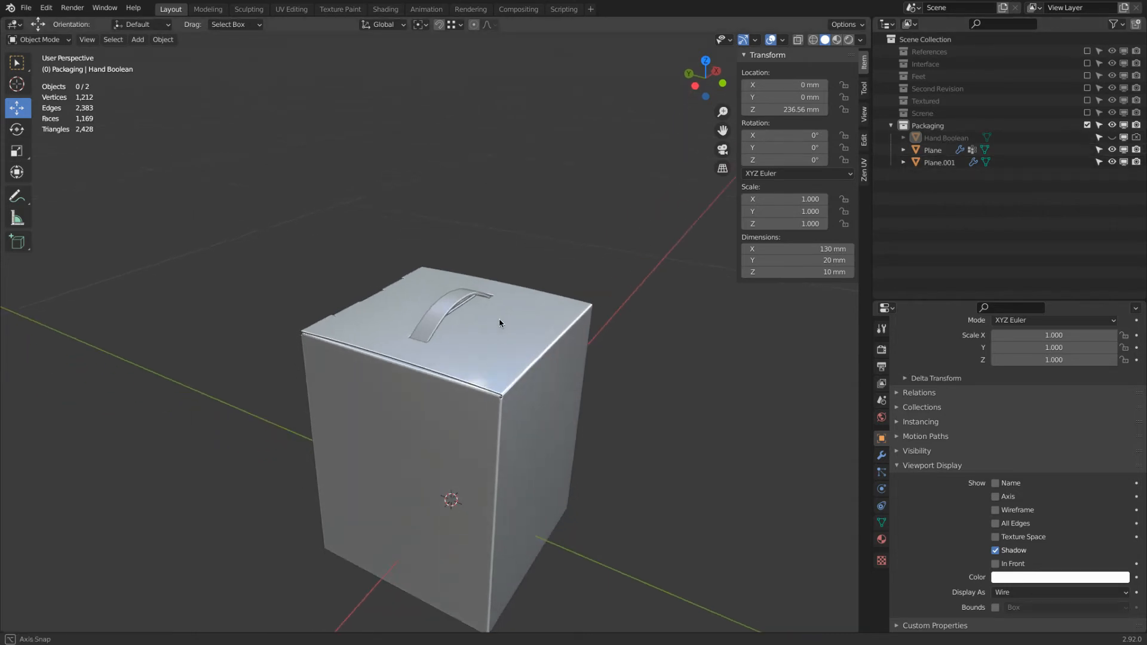
{"action": "left_click", "coordinate": [891, 126]}
{"action": "double_click", "coordinate": [934, 126]}
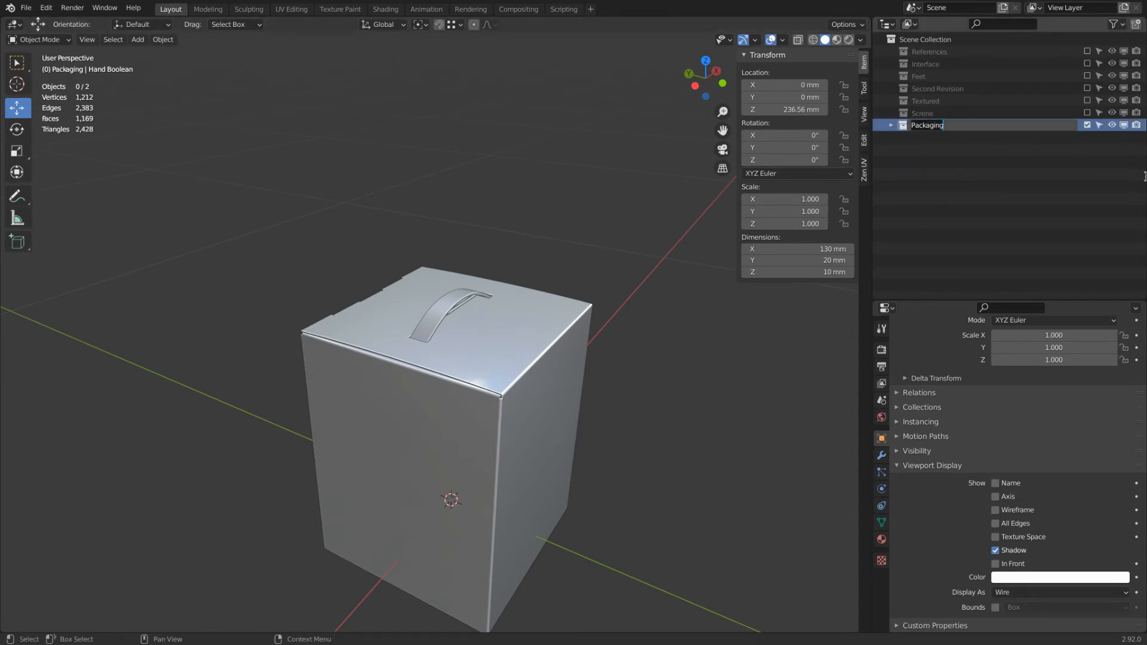
{"action": "type", "text": "Concep"}
{"action": "key", "text": "Return"}
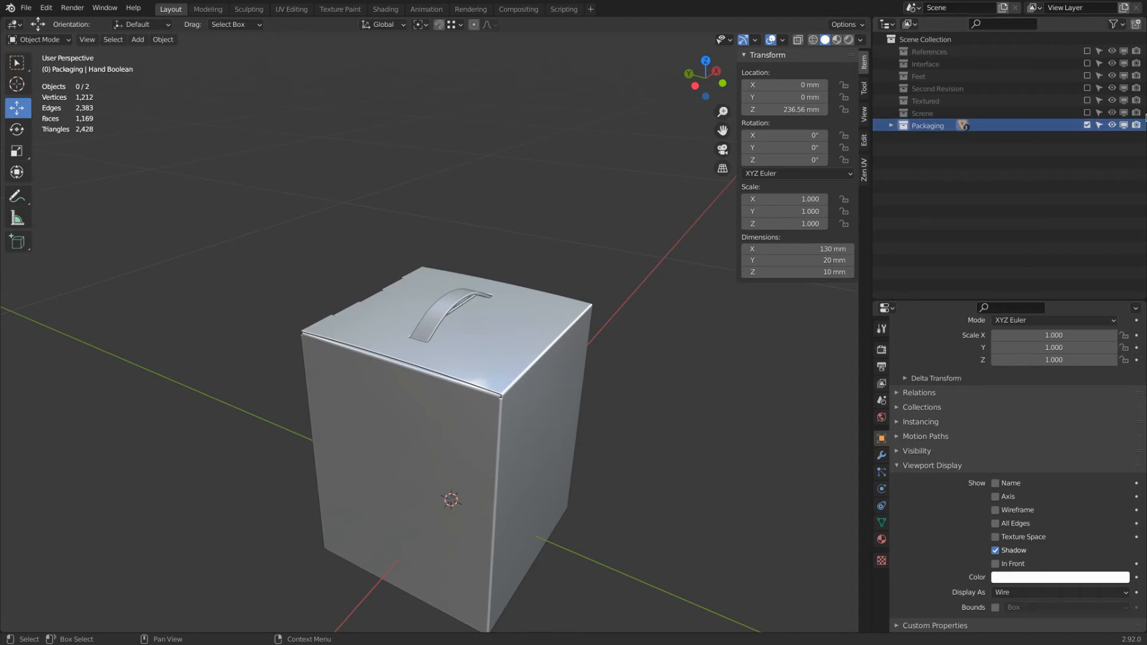
{"action": "left_click", "coordinate": [891, 125]}
Select the Plane.001 object and rename it Handle
{"action": "left_click", "coordinate": [933, 162]}
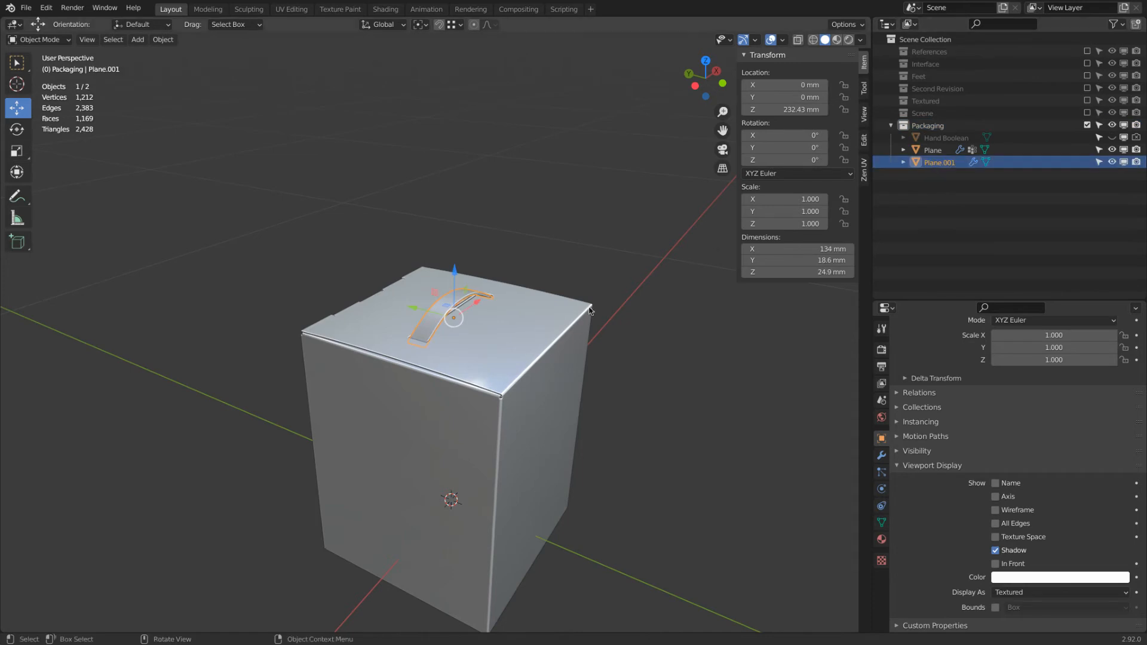
{"action": "double_click", "coordinate": [936, 165]}
{"action": "type", "text": "H"}
{"action": "key", "text": "Return"}
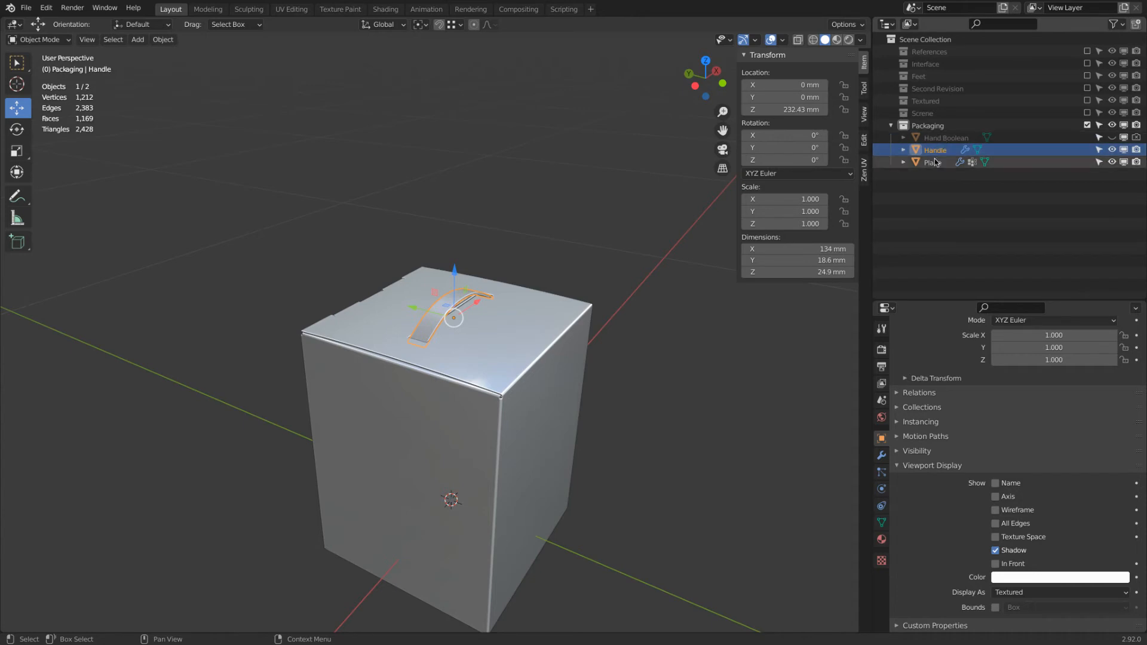
Rename the Plane object in the Packaging collection as Concept
{"action": "left_click", "coordinate": [934, 164]}
{"action": "double_click", "coordinate": [935, 165]}
{"action": "type", "text": "Clnoc"}
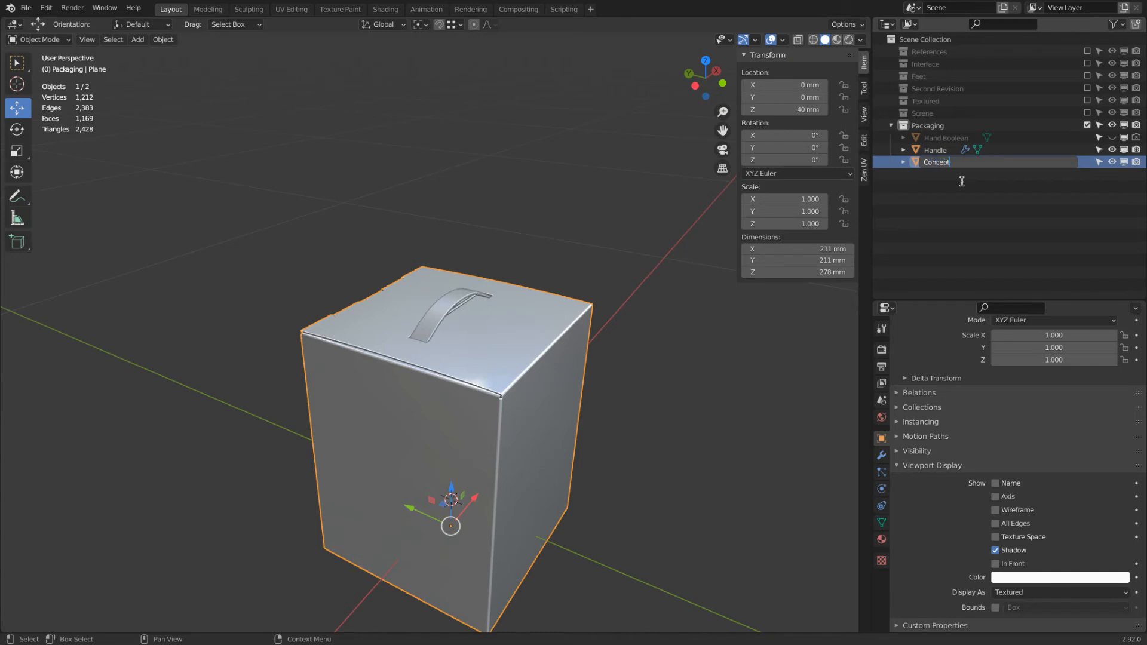
{"action": "key", "text": "Return"}
Duplicate the Concept box in place and rename the copy Finished
{"action": "key", "text": "shift+d"}
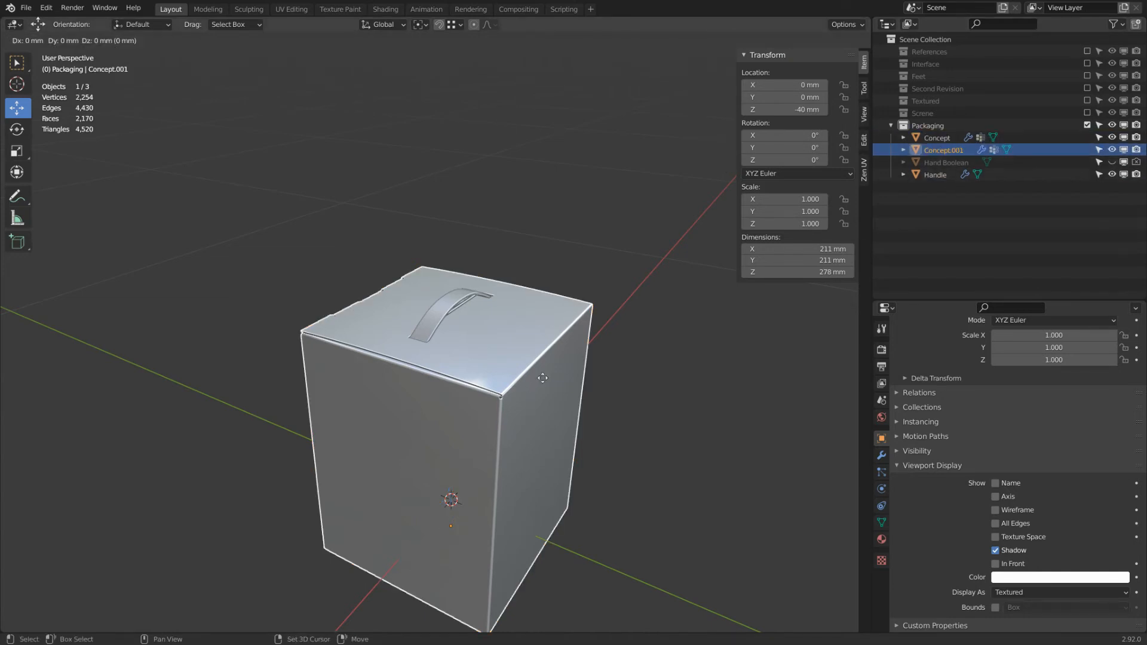
{"action": "right_click", "coordinate": [542, 377]}
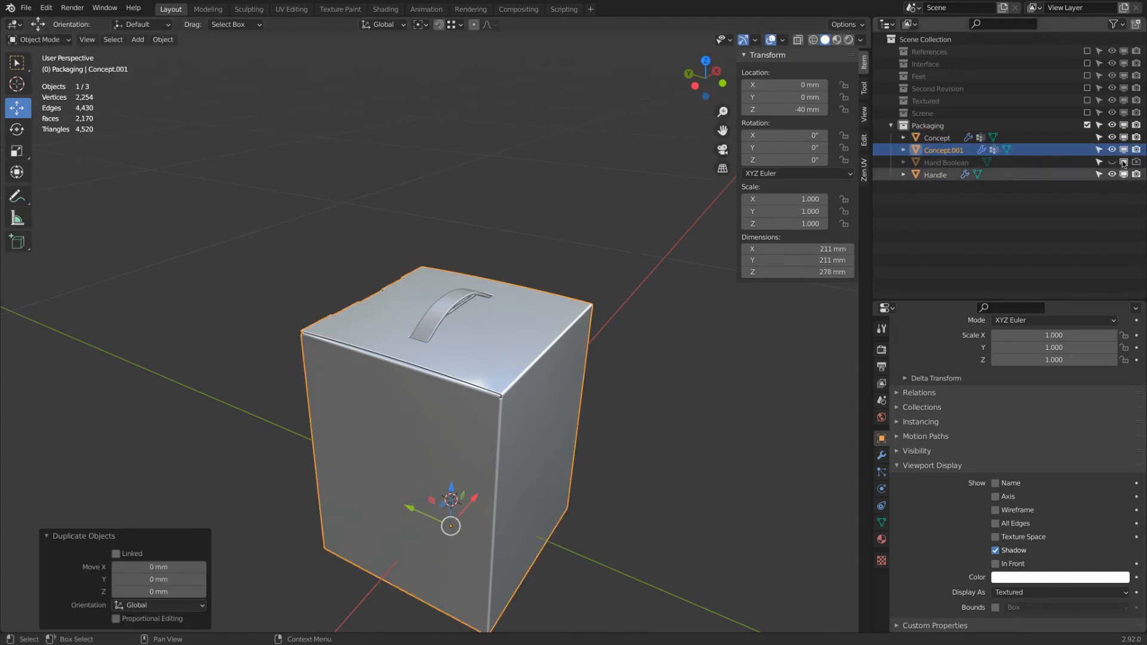
{"action": "double_click", "coordinate": [958, 151]}
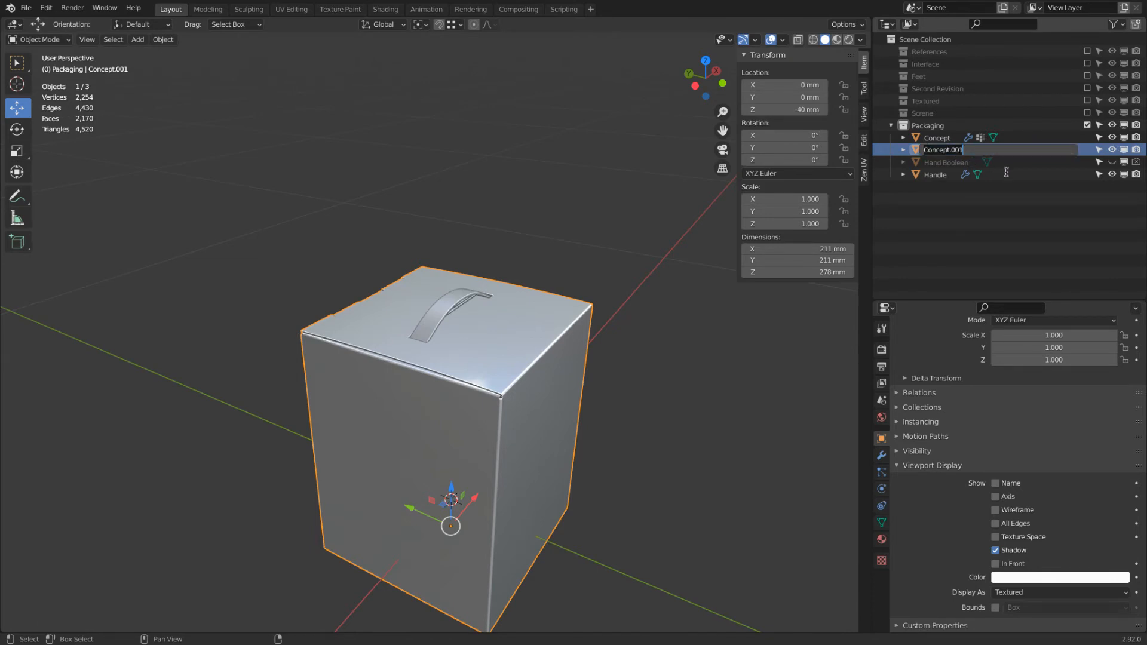
{"action": "type", "text": "Finished"}
{"action": "key", "text": "Return"}
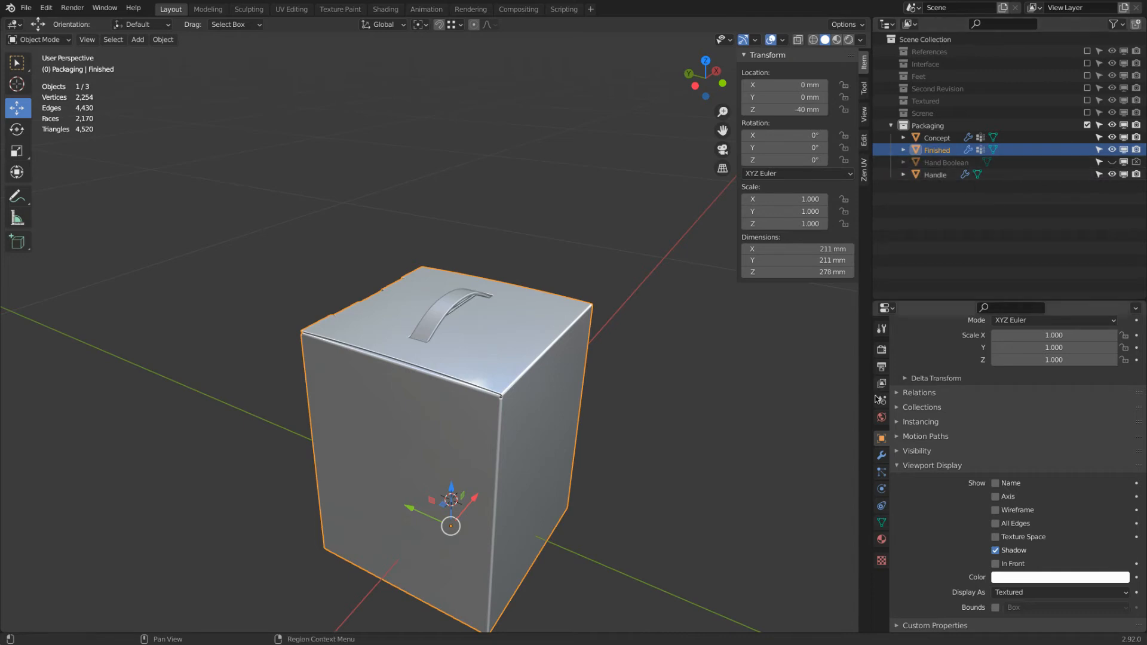
Apply the Bevel.001 modifier on the Finished box
{"action": "left_click", "coordinate": [881, 455]}
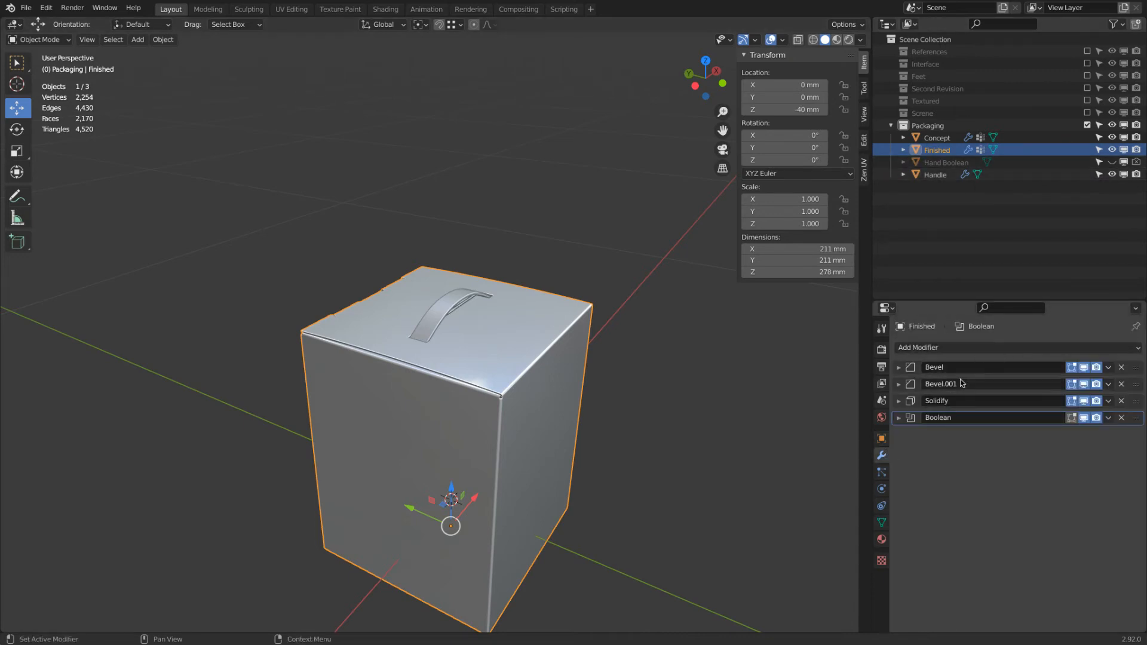
{"action": "left_click", "coordinate": [898, 384]}
{"action": "left_click", "coordinate": [1106, 385]}
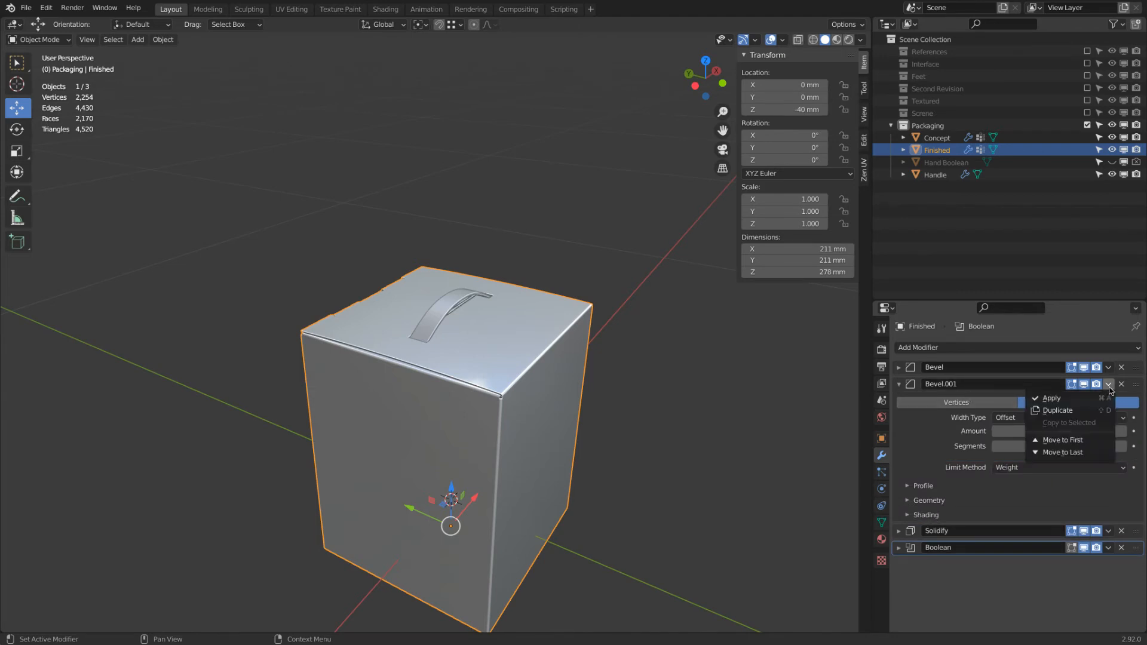
{"action": "left_click", "coordinate": [1066, 404]}
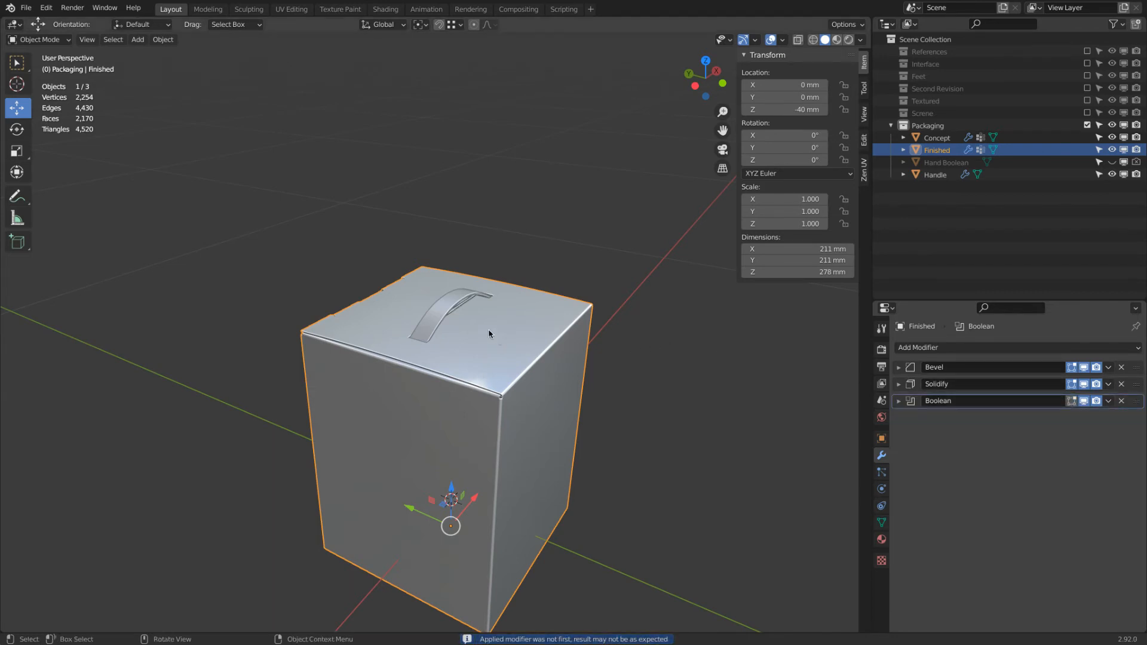
Select the whole Finished mesh in Edit Mode and turn off the edge length overlay, returning to Object Mode
{"action": "scroll", "coordinate": [485, 329], "scroll_direction": "up", "scroll_amount": 3}
{"action": "key", "text": "Tab"}
{"action": "middle_click_drag", "start_coordinate": [473, 336], "coordinate": [500, 316]}
{"action": "key", "text": "shift+z"}
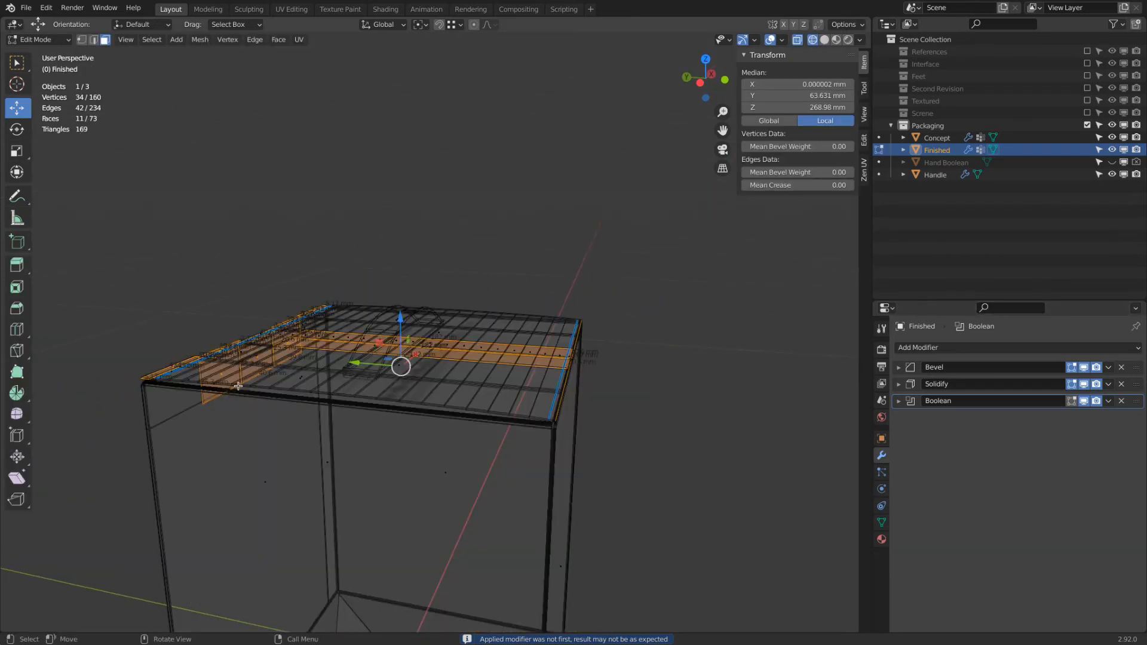
{"action": "key", "text": "a"}
{"action": "middle_click_drag", "start_coordinate": [230, 386], "coordinate": [294, 341]}
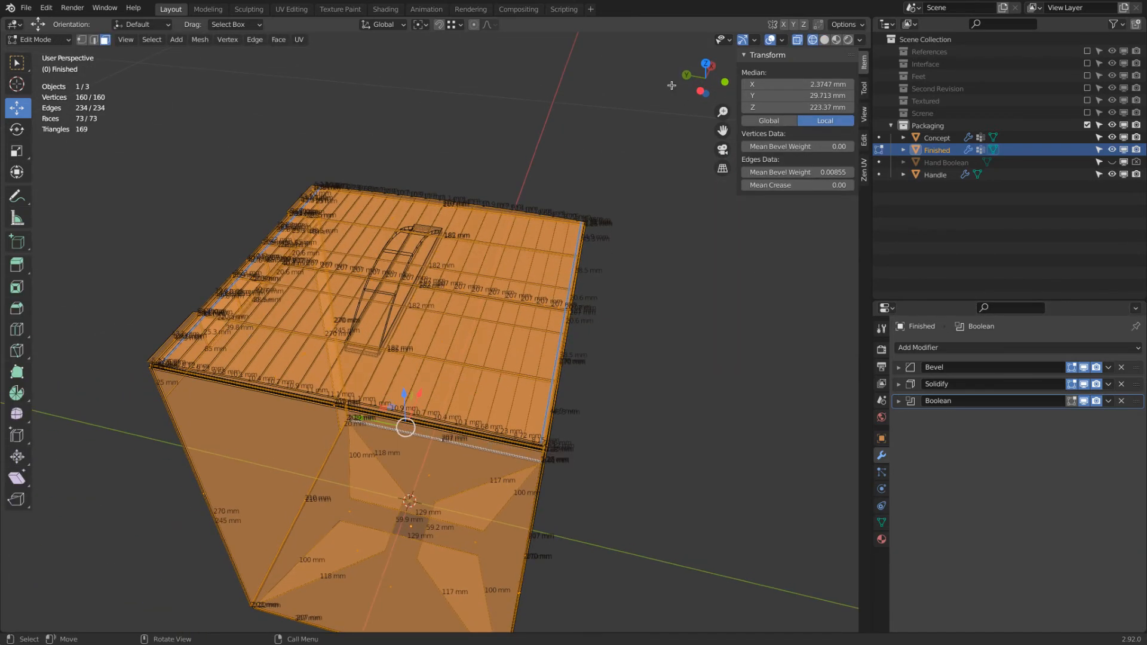
{"action": "left_click", "coordinate": [782, 40]}
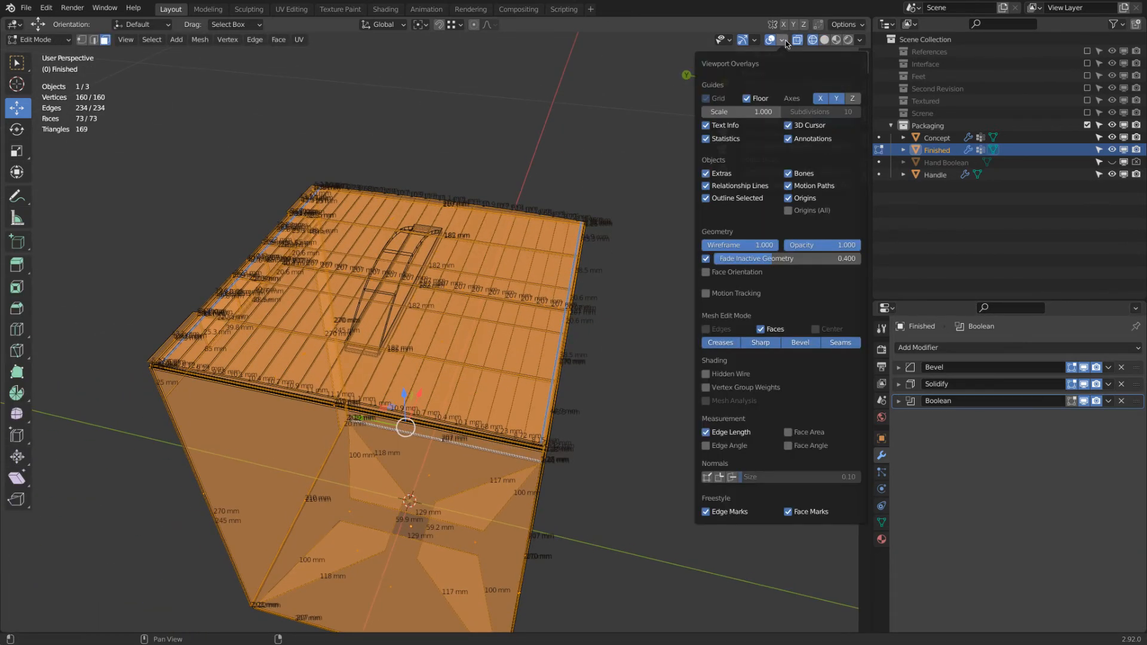
{"action": "left_click", "coordinate": [709, 436]}
{"action": "key", "text": "z"}
{"action": "middle_click_drag", "start_coordinate": [523, 323], "coordinate": [597, 250]}
{"action": "middle_click_drag", "start_coordinate": [429, 336], "coordinate": [478, 312], "text": "shift"}
{"action": "scroll", "coordinate": [486, 271], "scroll_direction": "up", "scroll_amount": 3}
{"action": "scroll", "coordinate": [486, 273], "scroll_direction": "down", "scroll_amount": 1}
{"action": "key", "text": "Tab"}
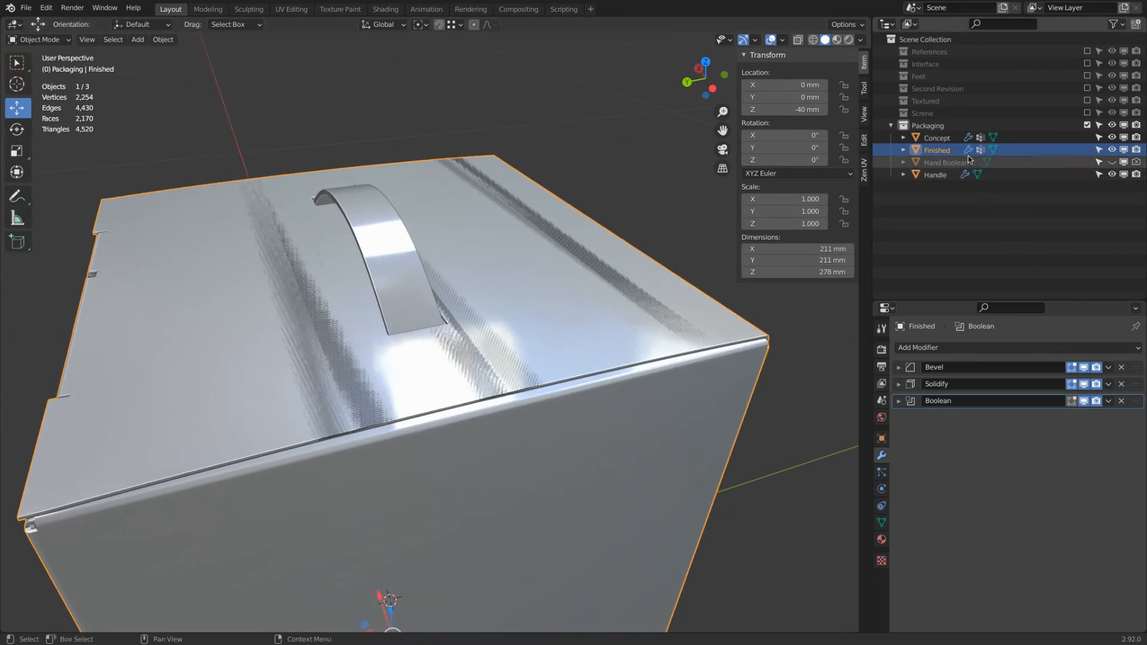
Hide the Concept object and remove the Boolean modifier from the Finished box
{"action": "left_click", "coordinate": [1112, 137]}
{"action": "middle_click_drag", "start_coordinate": [339, 293], "coordinate": [364, 243]}
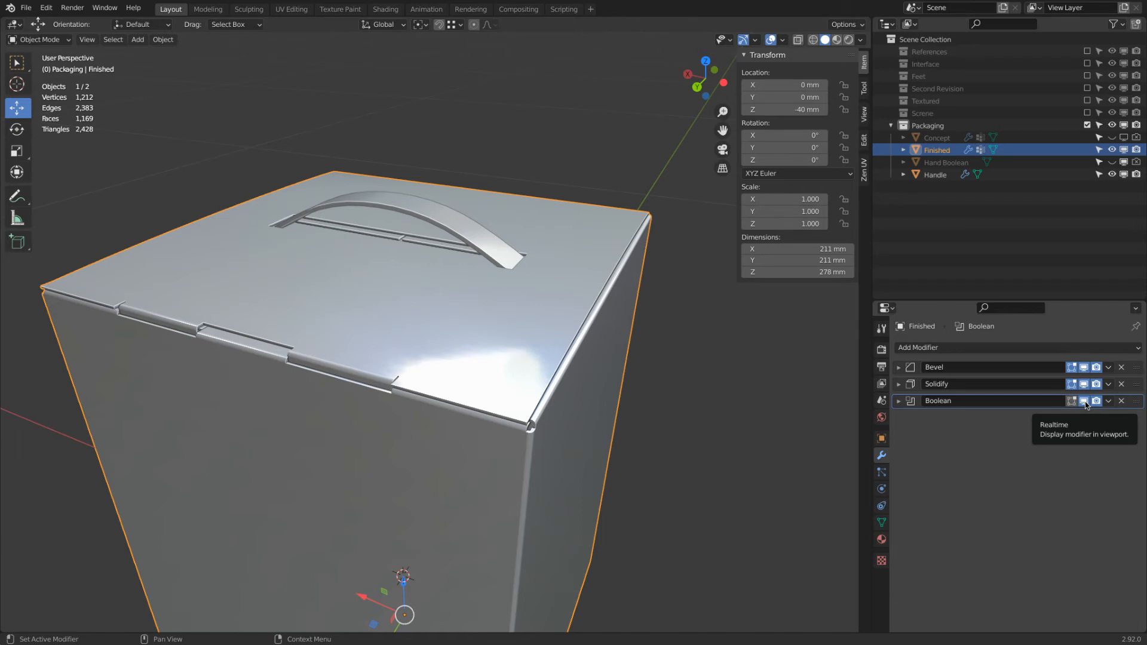
{"action": "left_click", "coordinate": [1121, 403]}
Edit the Finished mesh with its Solidify modifier disabled in the viewport, and unhide the Hand Boolean cutter as a guide
{"action": "mouse_move", "coordinate": [466, 353]}
{"action": "middle_mouse_down"}
{"action": "mouse_move", "coordinate": [448, 302]}
{"action": "mouse_move", "coordinate": [414, 275]}
{"action": "mouse_move", "coordinate": [449, 261]}
{"action": "middle_mouse_up"}
{"action": "key", "text": "Tab"}
{"action": "key", "text": "shift+z"}
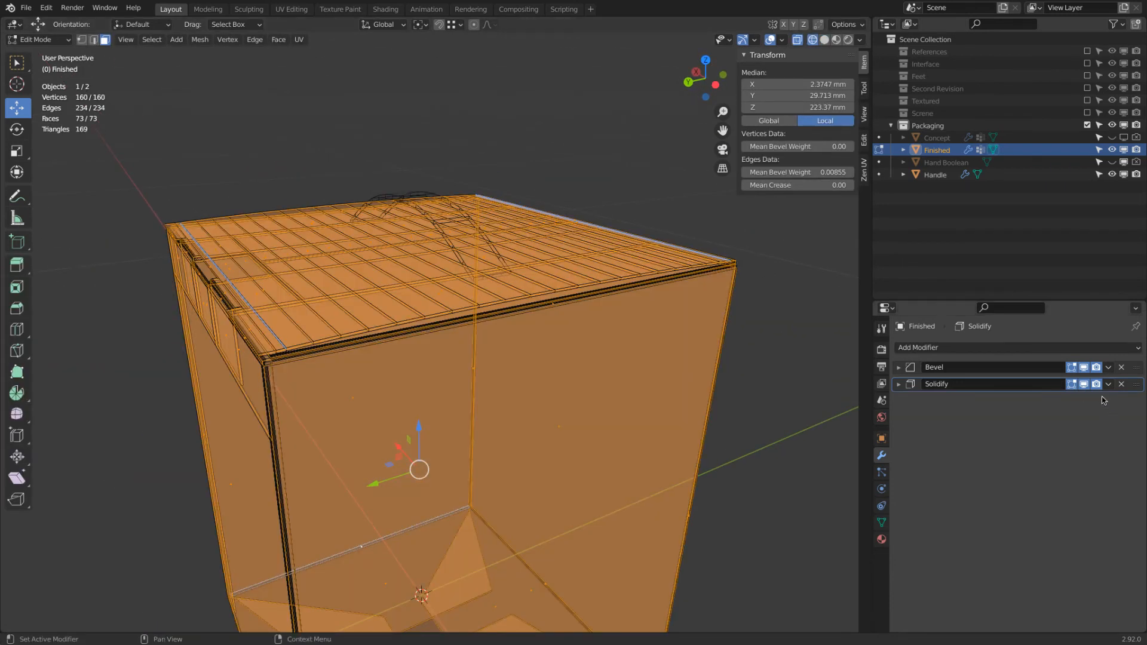
{"action": "left_click", "coordinate": [1084, 385]}
{"action": "key", "text": "shift+z"}
{"action": "mouse_move", "coordinate": [418, 239]}
{"action": "middle_mouse_down"}
{"action": "mouse_move", "coordinate": [407, 261]}
{"action": "mouse_move", "coordinate": [392, 260]}
{"action": "middle_mouse_up"}
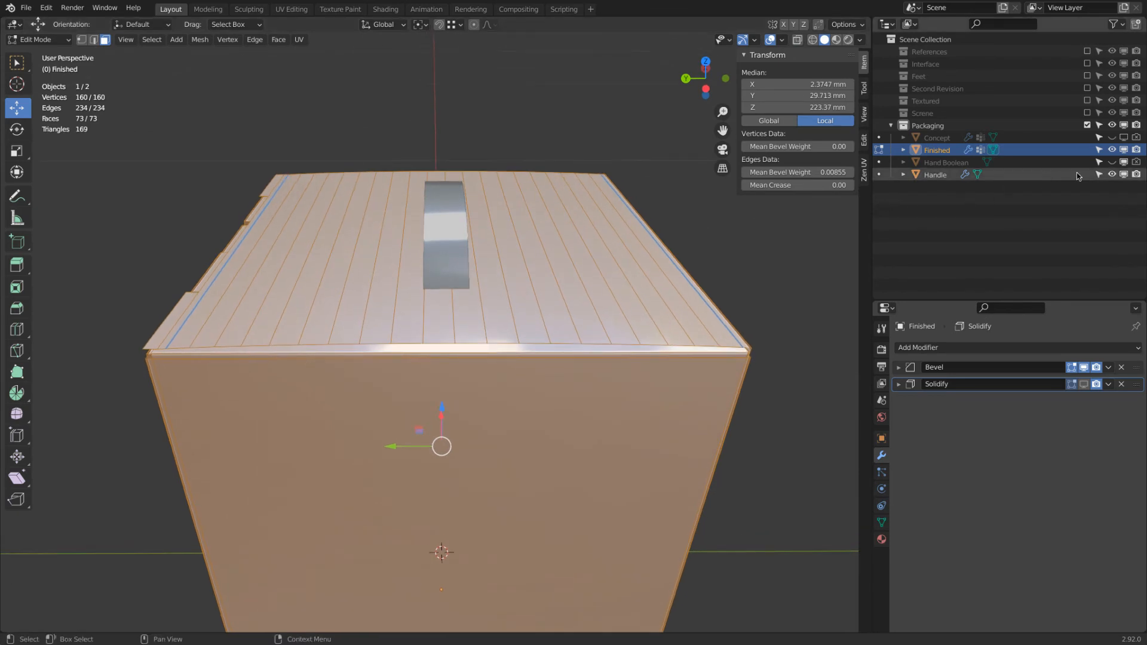
{"action": "left_click", "coordinate": [1113, 163]}
Add two loop cuts in the lid along the cutter's long sides, at about Y 10.4 mm and -10.4 mm
{"action": "middle_click_drag", "start_coordinate": [466, 287], "coordinate": [412, 325]}
{"action": "key", "text": "ctrl+r"}
{"action": "left_click", "coordinate": [388, 308]}
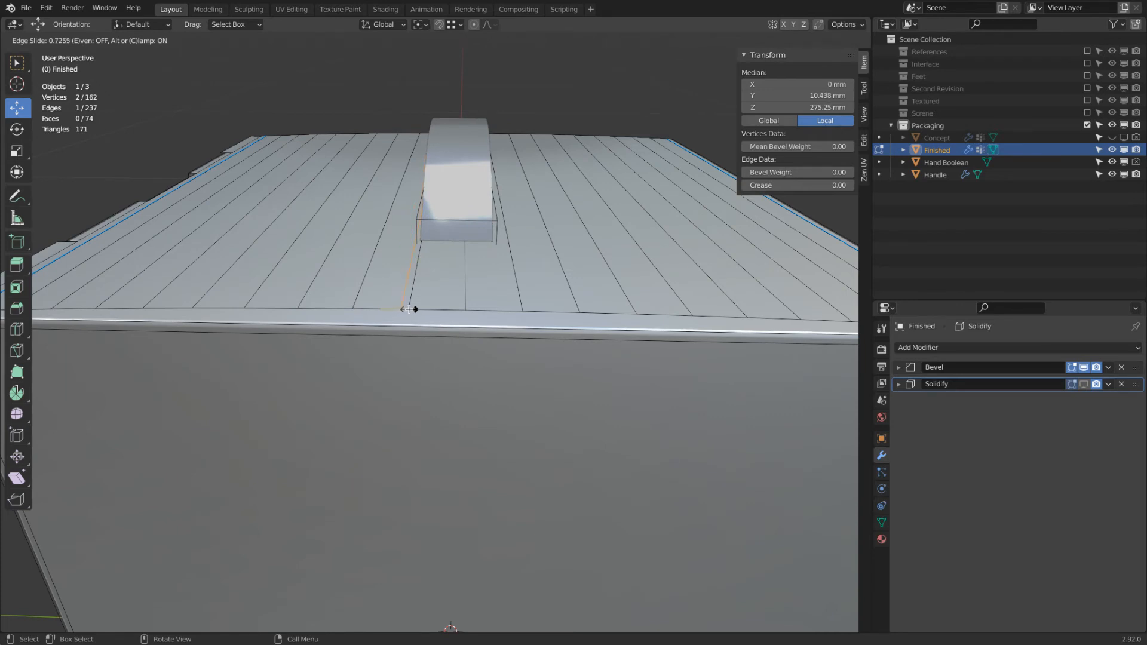
{"action": "left_click", "coordinate": [409, 309]}
{"action": "key", "text": "ctrl+r"}
{"action": "left_click", "coordinate": [505, 310]}
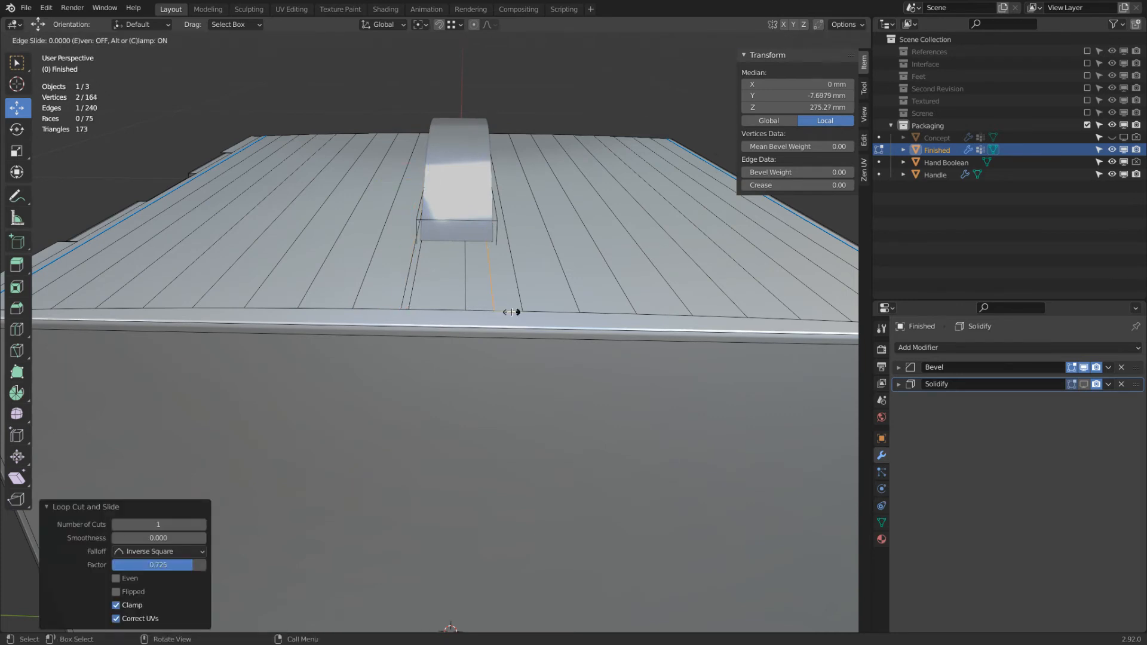
{"action": "left_click", "coordinate": [526, 310]}
{"action": "middle_click_drag", "start_coordinate": [526, 310], "coordinate": [407, 282]}
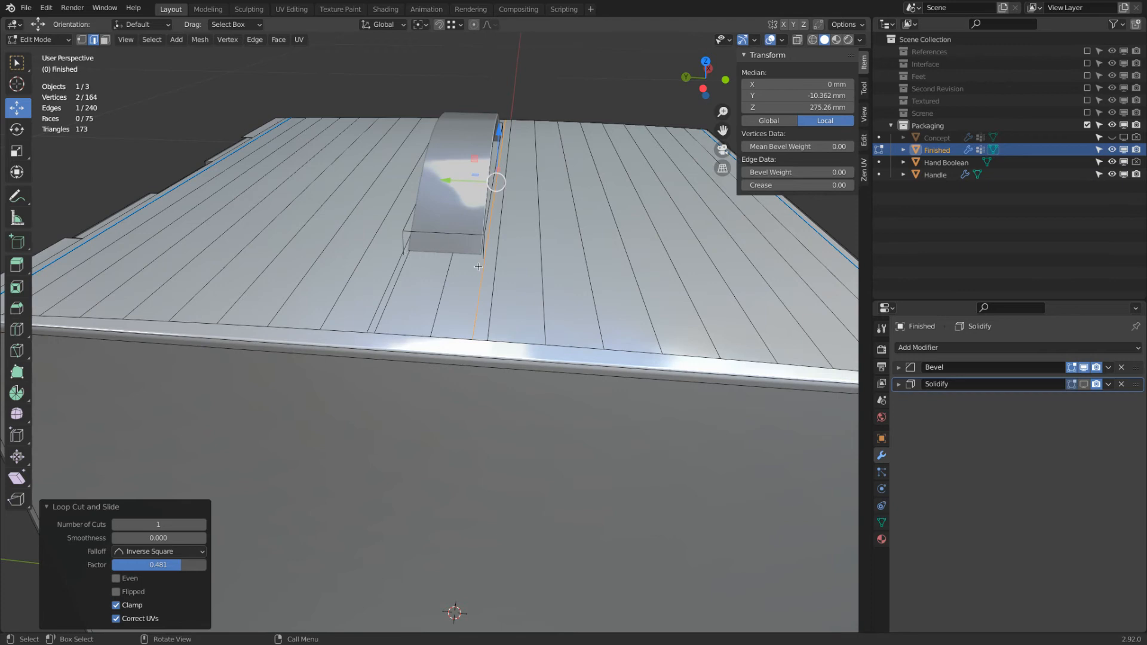
Knife-cut across the lid strips beneath the handle, from the midpoint of one new side loop towards the other
{"action": "middle_click_drag", "start_coordinate": [500, 258], "coordinate": [455, 240]}
{"action": "middle_click_drag", "start_coordinate": [524, 199], "coordinate": [541, 206]}
{"action": "key", "text": "k"}
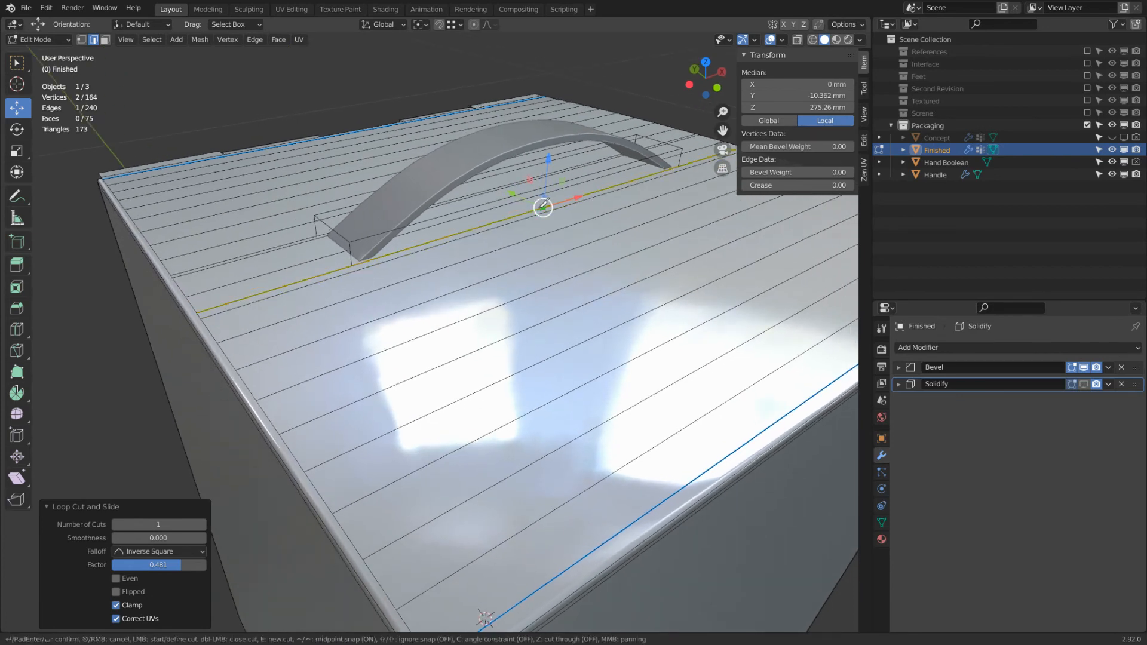
{"action": "left_click", "coordinate": [540, 207]}
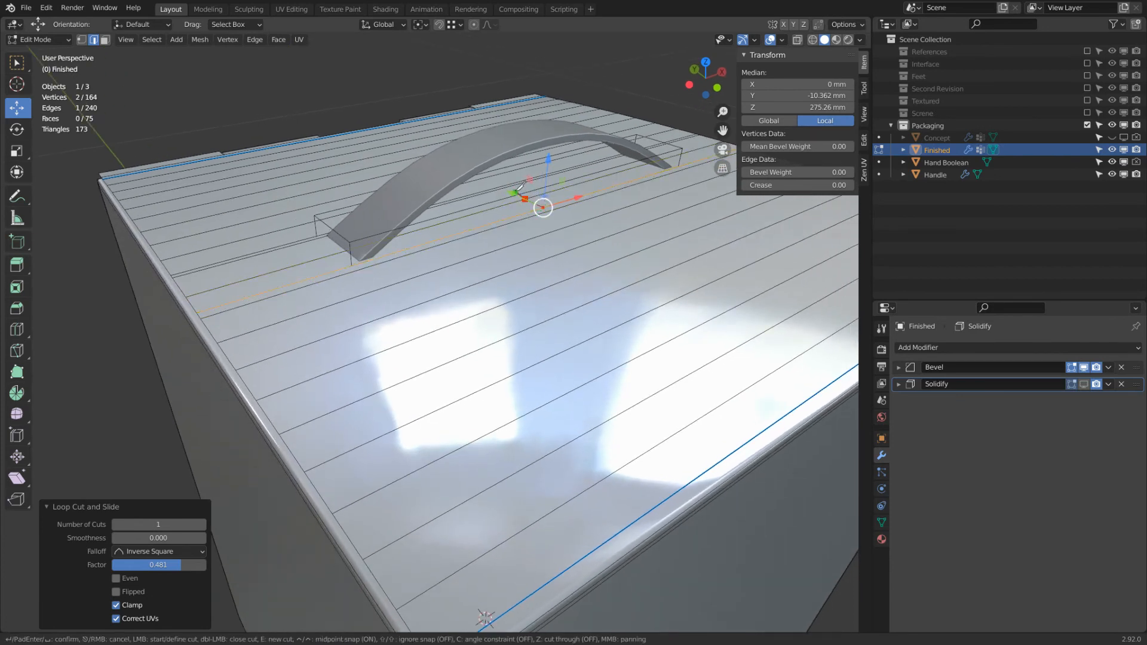
{"action": "left_click", "coordinate": [511, 189], "text": "ctrl"}
{"action": "key", "text": "Return"}
Select the two new cross-cut edges and extend the knife cut to the second side loop beneath the handle
{"action": "middle_click_drag", "start_coordinate": [518, 197], "coordinate": [550, 223]}
{"action": "scroll", "coordinate": [531, 221], "scroll_direction": "down", "scroll_amount": 1}
{"action": "scroll", "coordinate": [551, 222], "scroll_direction": "up", "scroll_amount": 4}
{"action": "key", "text": "alt+a"}
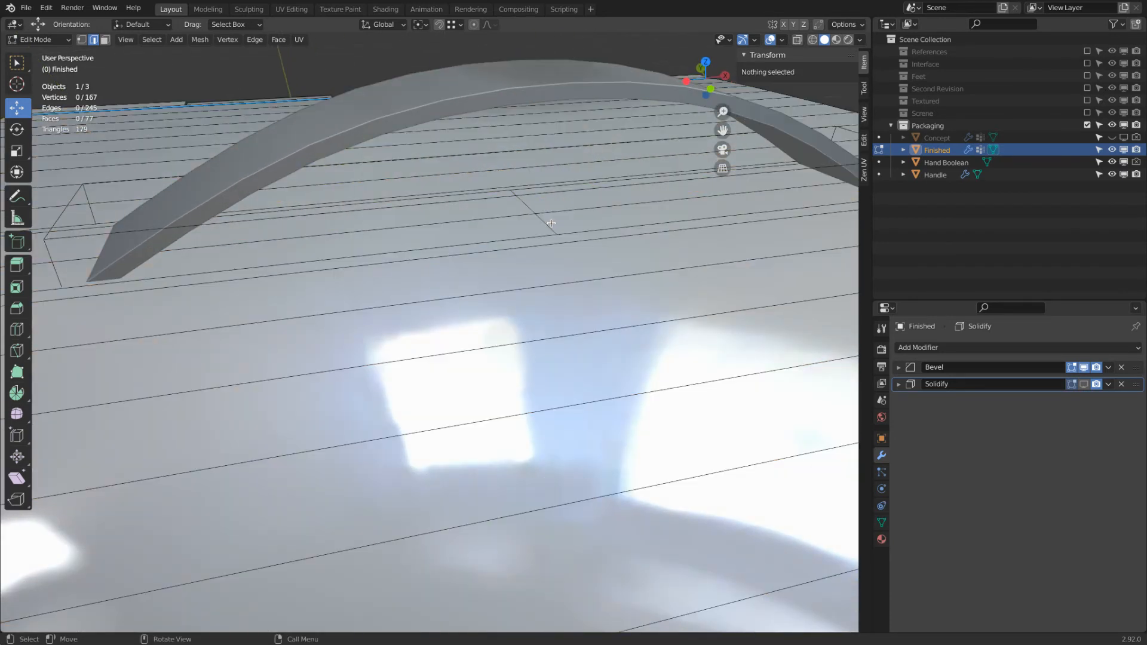
{"action": "left_click", "coordinate": [545, 224]}
{"action": "left_click", "coordinate": [521, 201], "text": "shift"}
{"action": "scroll", "coordinate": [512, 192], "scroll_direction": "up", "scroll_amount": 2}
{"action": "scroll", "coordinate": [512, 192], "scroll_direction": "down", "scroll_amount": 1}
{"action": "scroll", "coordinate": [512, 192], "scroll_direction": "down", "scroll_amount": 4}
{"action": "middle_click_drag", "start_coordinate": [512, 192], "coordinate": [645, 205]}
{"action": "scroll", "coordinate": [411, 182], "scroll_direction": "up", "scroll_amount": 6}
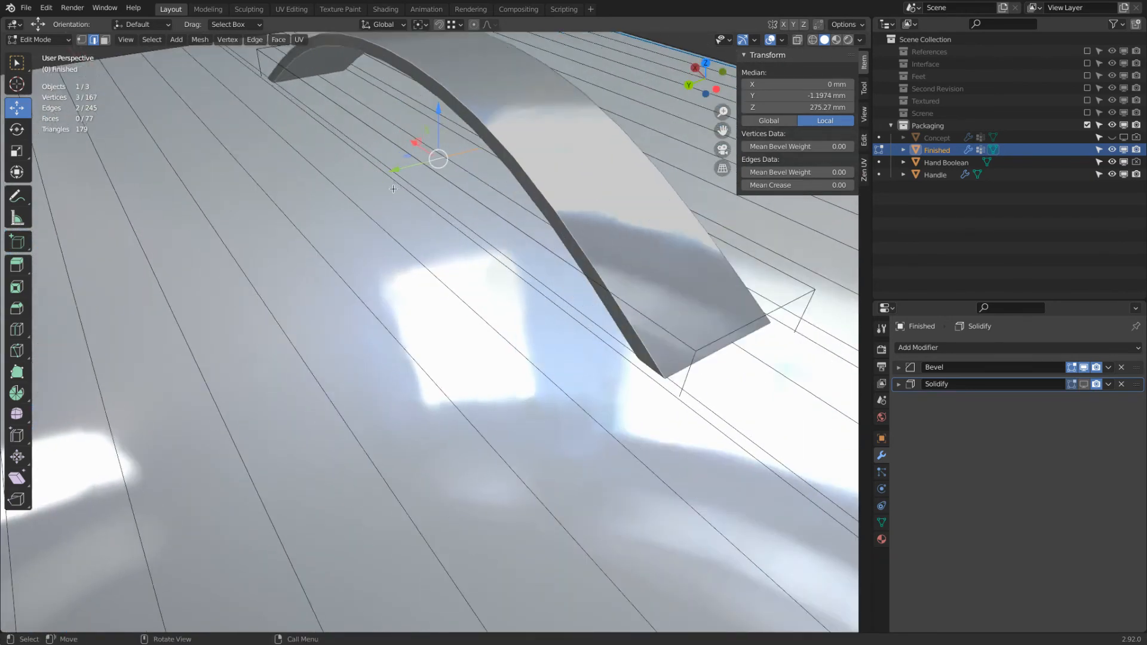
{"action": "middle_click_drag", "start_coordinate": [410, 181], "coordinate": [405, 159]}
{"action": "key", "text": "k"}
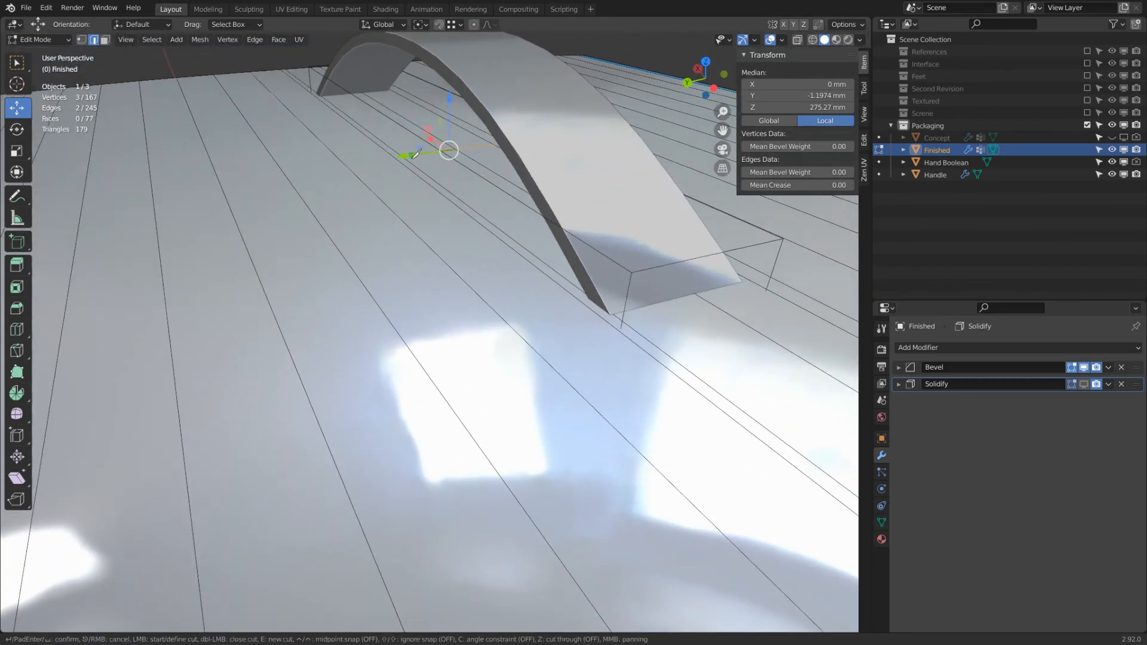
{"action": "left_click", "coordinate": [401, 156]}
{"action": "key", "text": "Return"}
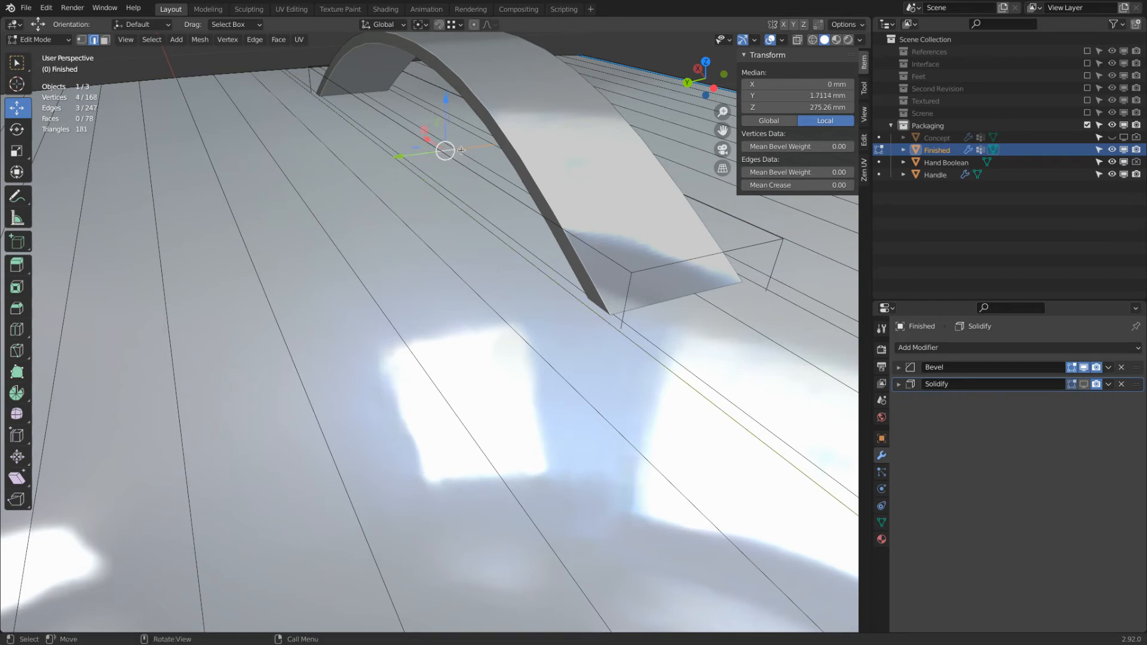
Bevel the cross-cut edges out to the cutter's length and delete the resulting faces to open the handle slot
{"action": "middle_click_drag", "start_coordinate": [417, 137], "coordinate": [400, 214]}
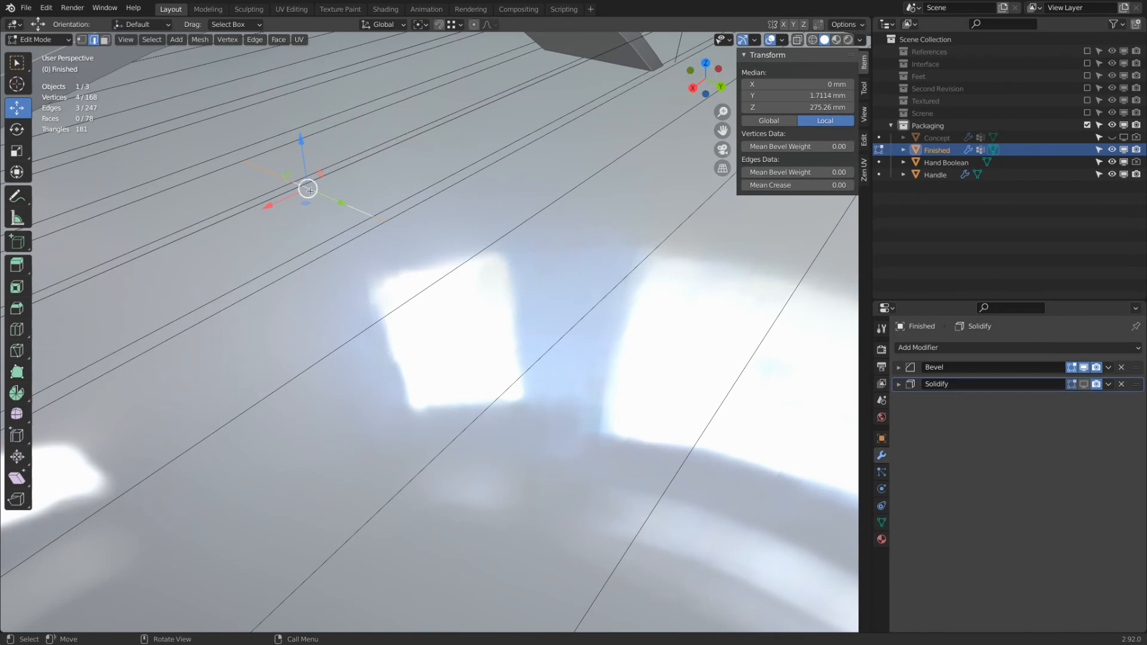
{"action": "middle_click_drag", "start_coordinate": [387, 217], "coordinate": [449, 180]}
{"action": "key", "text": "ctrl+b"}
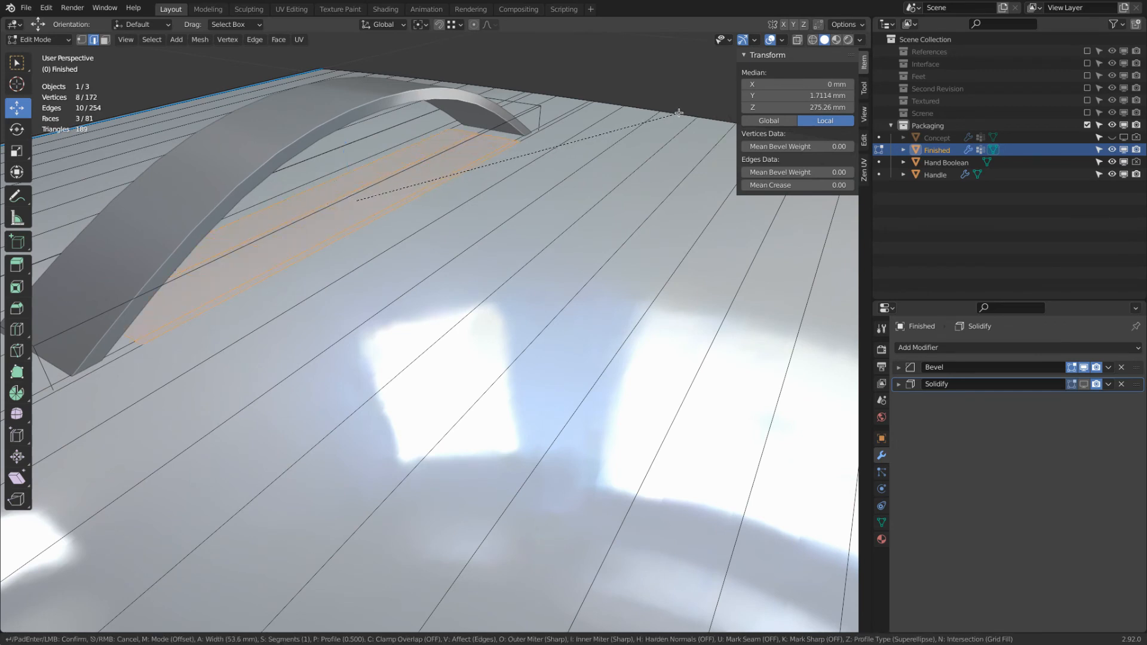
{"action": "left_click", "coordinate": [722, 94]}
{"action": "middle_click_drag", "start_coordinate": [349, 198], "coordinate": [531, 205]}
{"action": "key", "text": "x"}
{"action": "left_click", "coordinate": [427, 160]}
Return to Object Mode and re-enable the Solidify modifier's viewport display on the Finished box
{"action": "scroll", "coordinate": [428, 161], "scroll_direction": "down", "scroll_amount": 3}
{"action": "key", "text": "Tab"}
{"action": "middle_click_drag", "start_coordinate": [632, 197], "coordinate": [504, 157]}
{"action": "mouse_move", "coordinate": [567, 212]}
{"action": "middle_mouse_down"}
{"action": "mouse_move", "coordinate": [525, 195]}
{"action": "mouse_move", "coordinate": [571, 234]}
{"action": "middle_mouse_up"}
{"action": "left_click", "coordinate": [1083, 385]}
{"action": "middle_click_drag", "start_coordinate": [640, 287], "coordinate": [592, 261]}
Select the Lid vertex group in wireframe and examine the lid's edges around the handle slot
{"action": "key", "text": "Tab"}
{"action": "scroll", "coordinate": [592, 261], "scroll_direction": "down", "scroll_amount": 3}
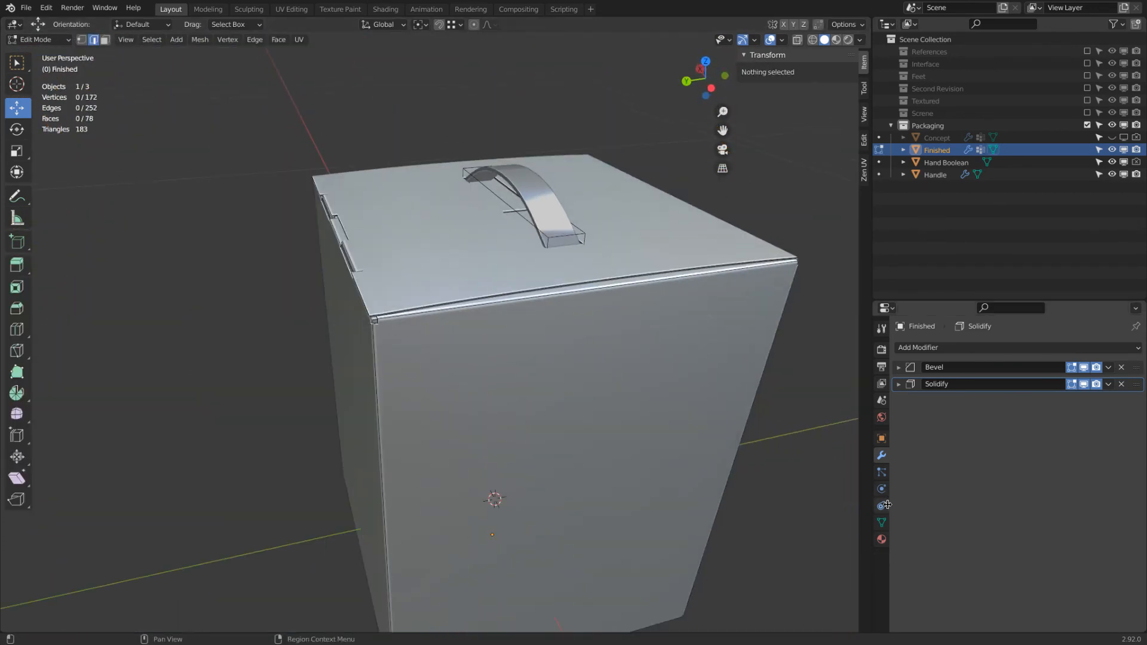
{"action": "left_click", "coordinate": [881, 523]}
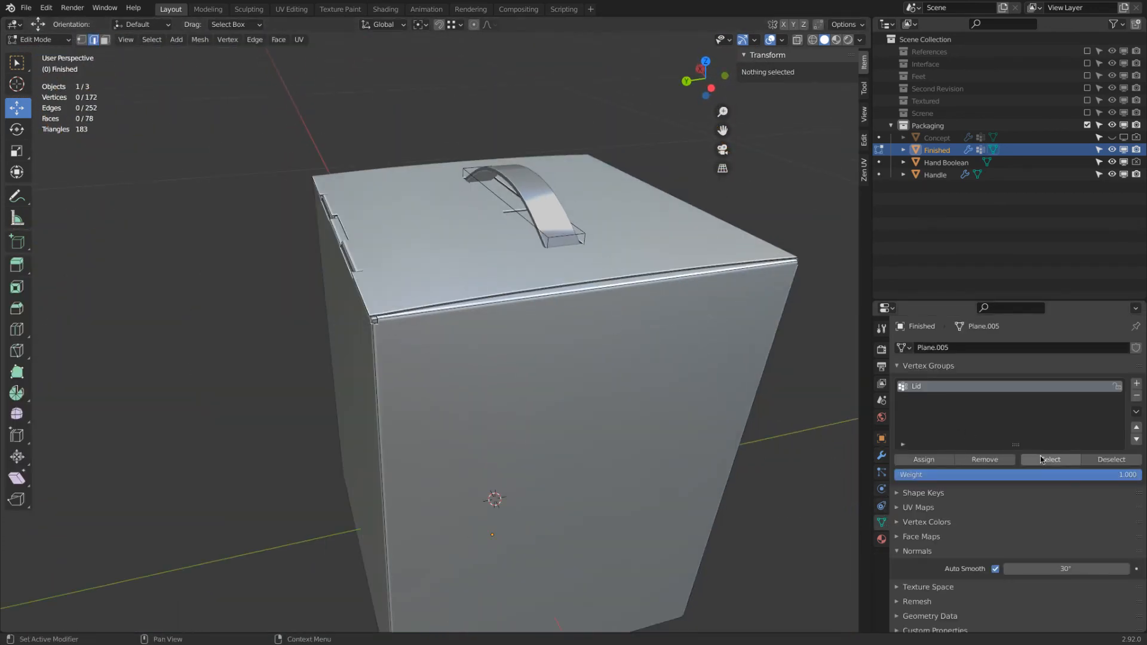
{"action": "key", "text": "shift+z"}
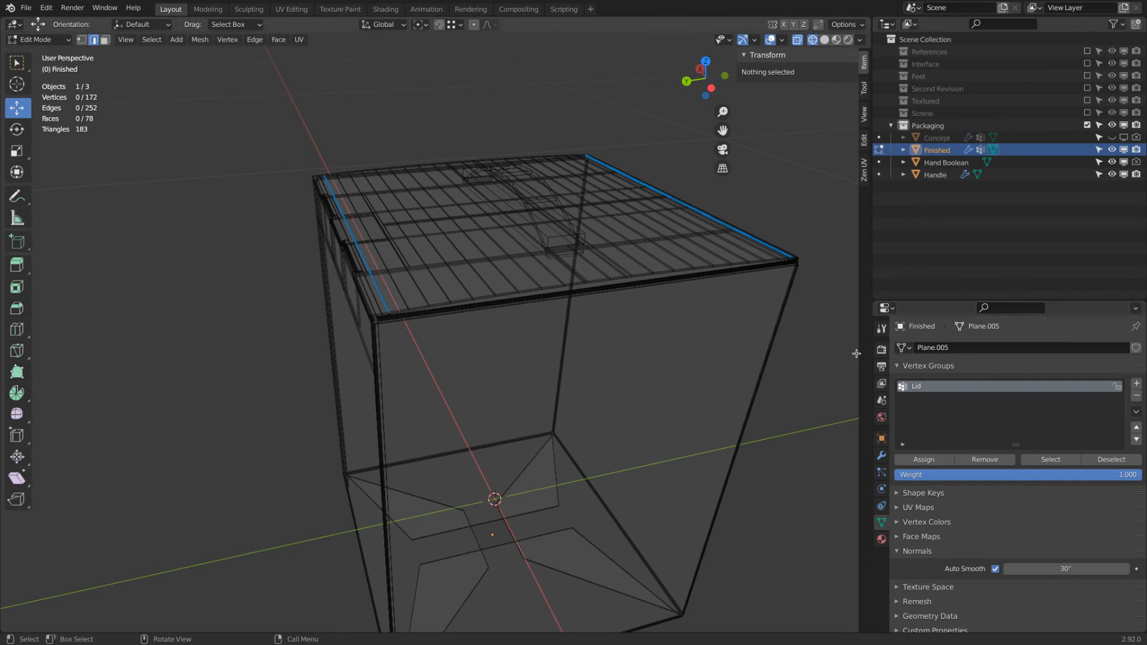
{"action": "left_click", "coordinate": [1051, 459]}
{"action": "middle_click_drag", "start_coordinate": [496, 298], "coordinate": [418, 304]}
{"action": "middle_click_drag", "start_coordinate": [519, 315], "coordinate": [481, 299]}
{"action": "scroll", "coordinate": [596, 317], "scroll_direction": "up", "scroll_amount": 3}
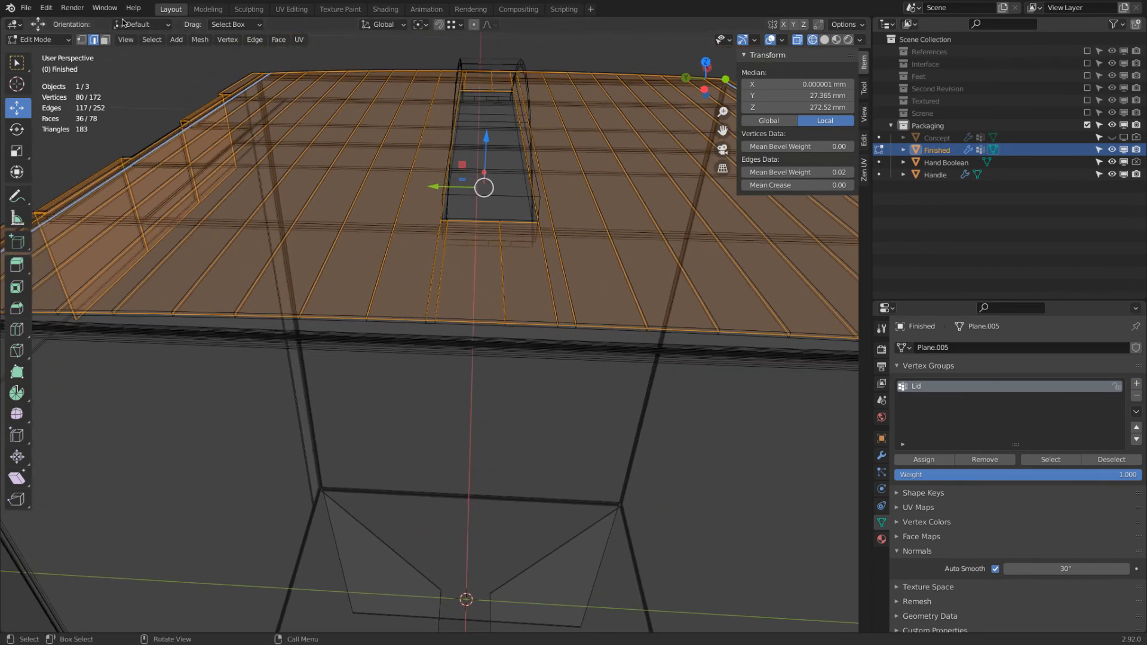
Dissolve the two leftover lid edges running out from the slot's ends along one side of the handle
{"action": "left_click", "coordinate": [439, 294]}
{"action": "middle_click_drag", "start_coordinate": [650, 236], "coordinate": [402, 248]}
{"action": "left_click", "coordinate": [454, 381], "text": "shift"}
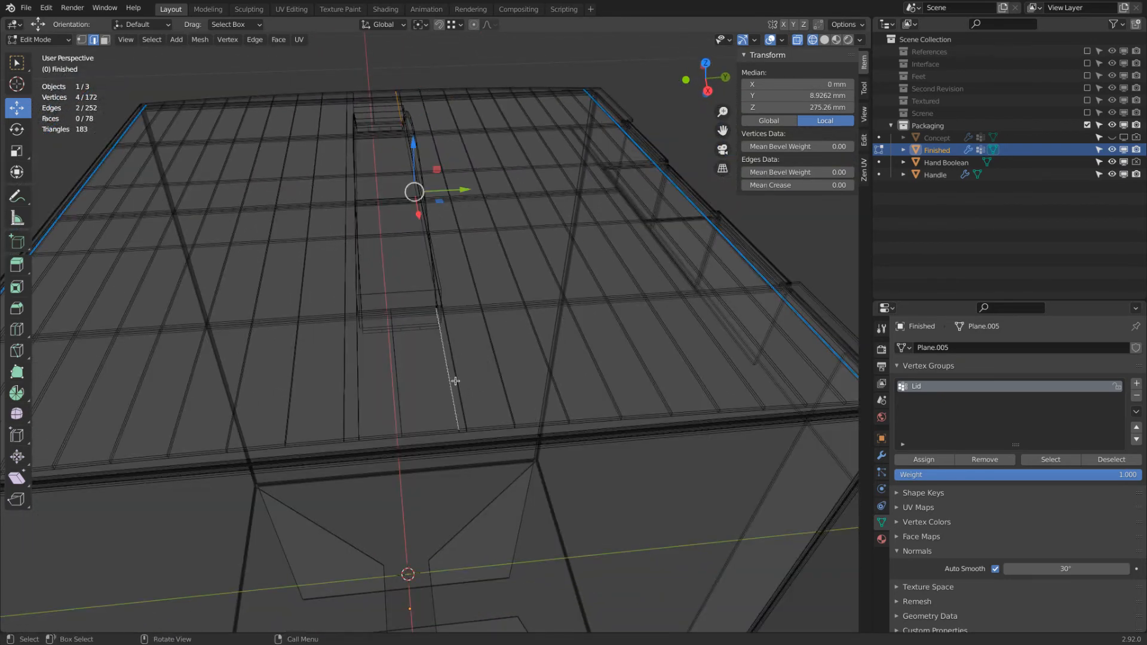
{"action": "key", "text": "x"}
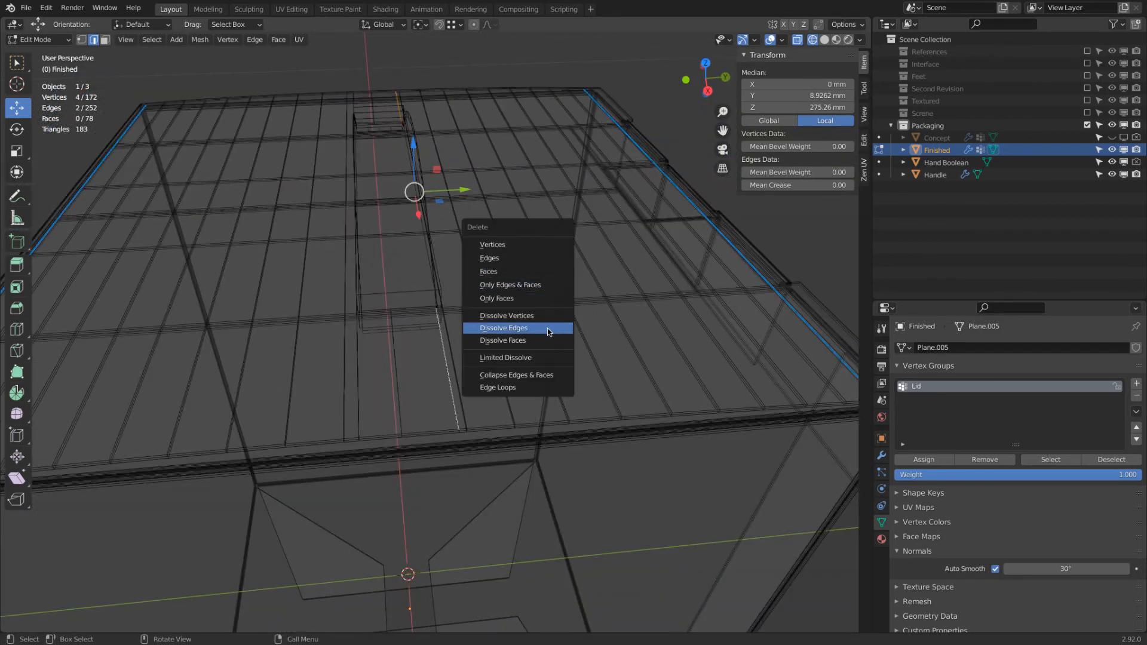
{"action": "left_click", "coordinate": [547, 328]}
{"action": "left_click", "coordinate": [564, 331]}
{"action": "key", "text": "z"}
Dissolve the remaining leftover lid edges that extend from the handle slot, switching back to solid shading
{"action": "left_click", "coordinate": [453, 333]}
{"action": "key", "text": "a"}
{"action": "mouse_move", "coordinate": [463, 340]}
{"action": "middle_mouse_down"}
{"action": "mouse_move", "coordinate": [421, 335]}
{"action": "mouse_move", "coordinate": [410, 317]}
{"action": "mouse_move", "coordinate": [422, 332]}
{"action": "middle_mouse_up"}
{"action": "left_click", "coordinate": [421, 335]}
{"action": "key", "text": "z"}
{"action": "left_click", "coordinate": [528, 324]}
{"action": "middle_click_drag", "start_coordinate": [529, 324], "coordinate": [507, 315]}
{"action": "key", "text": "x"}
{"action": "left_click", "coordinate": [531, 313]}
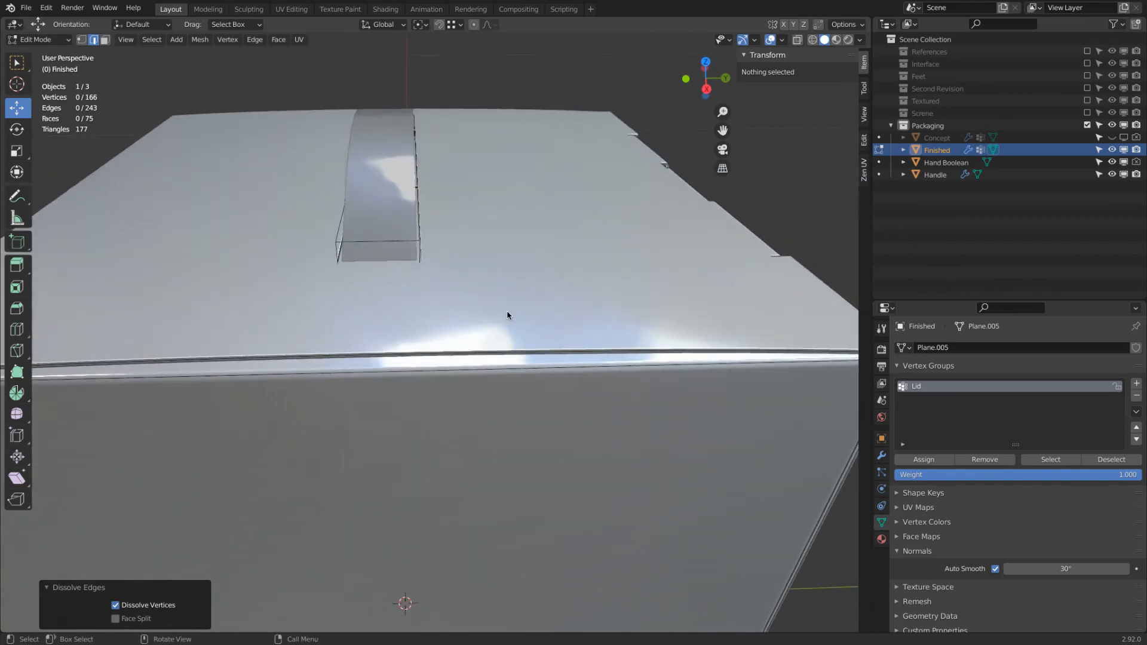
Examine the whole Finished box in wireframe with all of its geometry selected
{"action": "key", "text": "a"}
{"action": "key", "text": "KP_Decimal"}
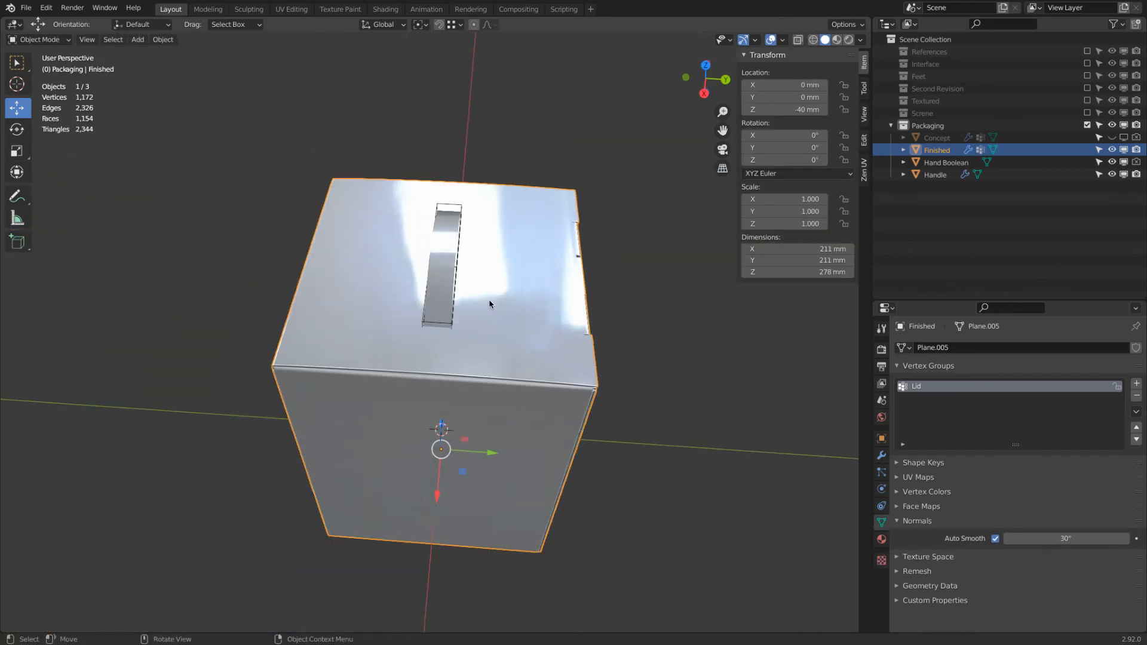
{"action": "key", "text": "alt+a"}
{"action": "key", "text": "shift+z"}
{"action": "key", "text": "a"}
{"action": "scroll", "coordinate": [462, 306], "scroll_direction": "up", "scroll_amount": 6}
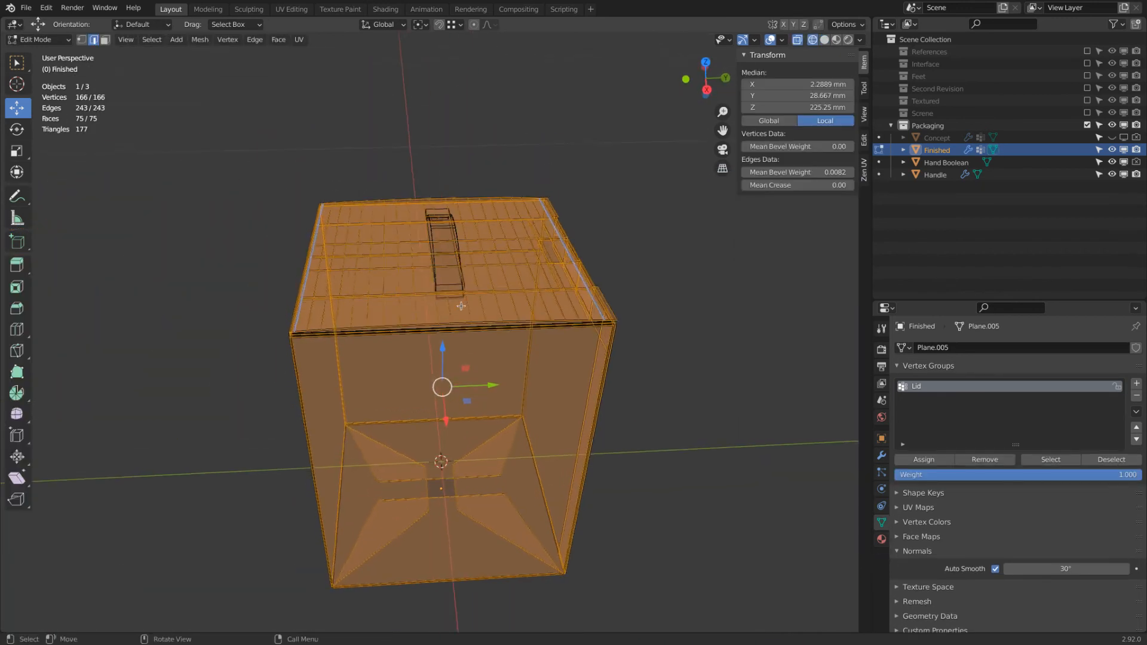
Subdivide the two lid edges beyond the ends of the handle slot and move them about 2.2 mm along Y
{"action": "left_click", "coordinate": [372, 323]}
{"action": "middle_click_drag", "start_coordinate": [371, 323], "coordinate": [484, 297]}
{"action": "left_click", "coordinate": [473, 295], "text": "shift"}
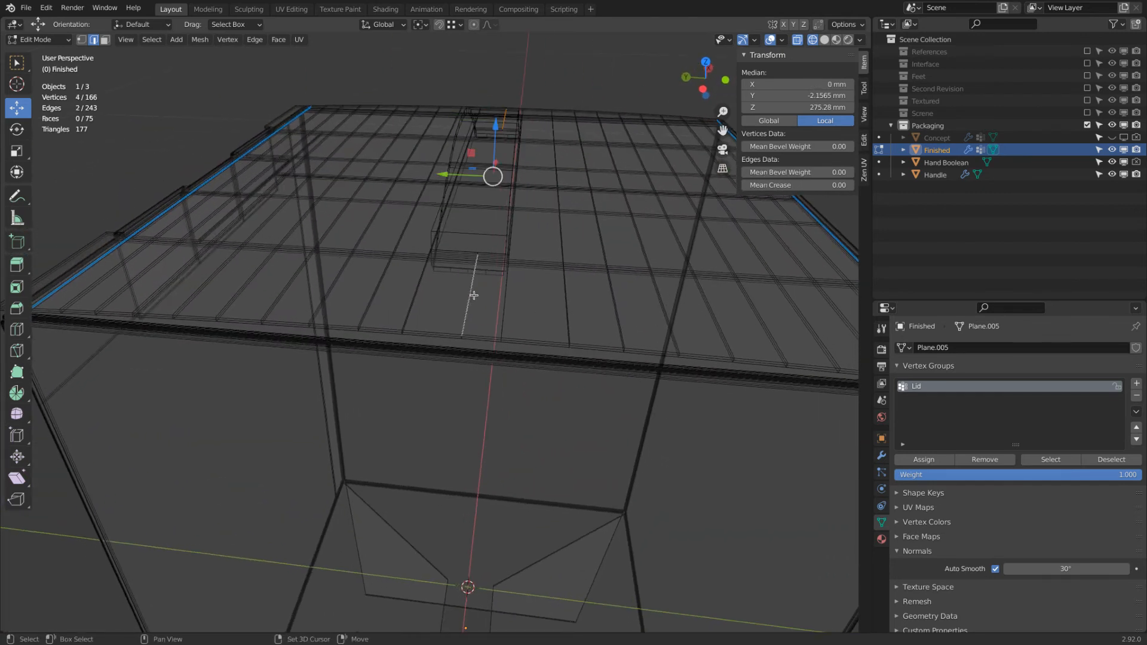
{"action": "right_click", "coordinate": [445, 175]}
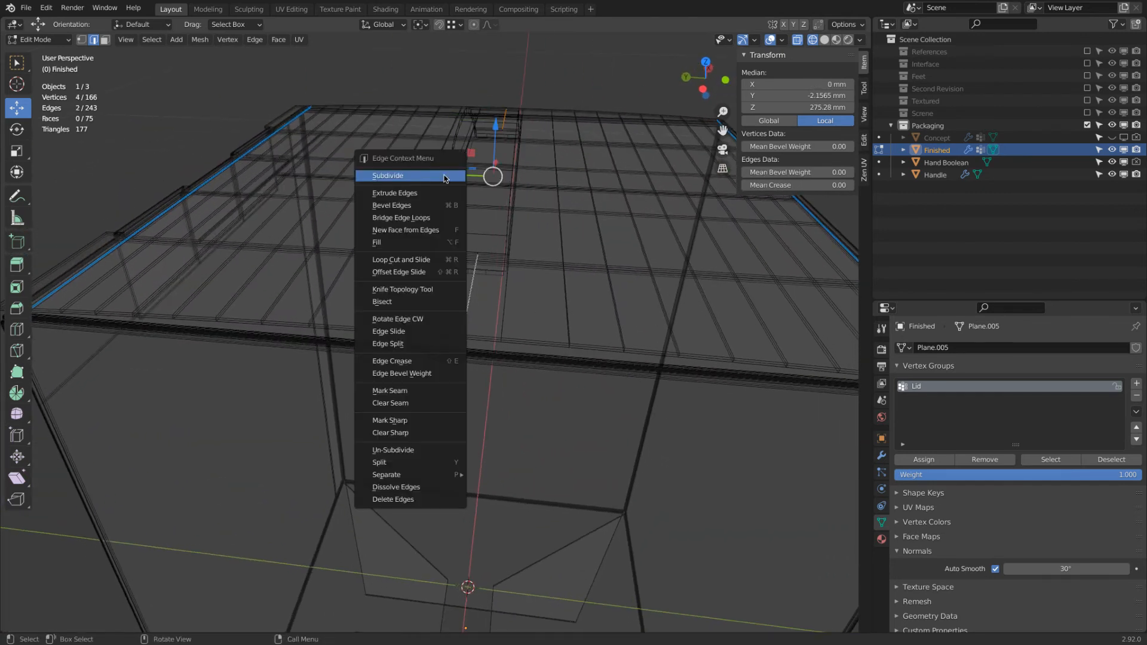
{"action": "left_click", "coordinate": [453, 177]}
{"action": "left_click_drag", "start_coordinate": [445, 174], "coordinate": [438, 172]}
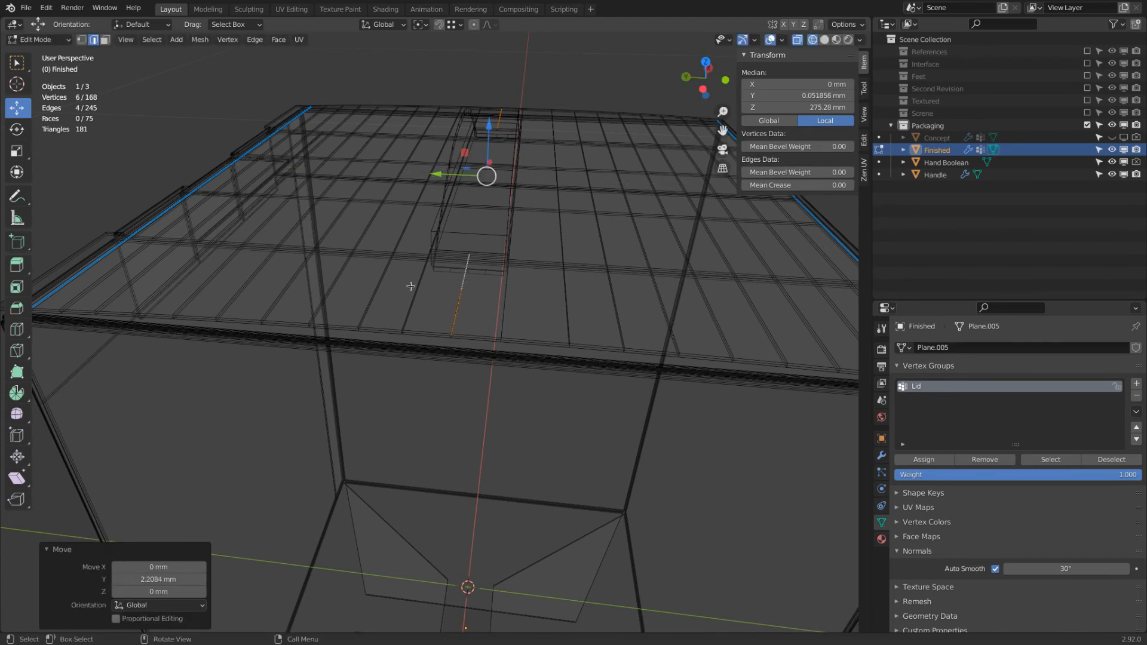
Return to solid shading and hide the Lid vertex group's geometry to expose the inner flaps
{"action": "scroll", "coordinate": [647, 326], "scroll_direction": "down", "scroll_amount": 3}
{"action": "mouse_move", "coordinate": [619, 310]}
{"action": "middle_mouse_down"}
{"action": "mouse_move", "coordinate": [609, 317]}
{"action": "mouse_move", "coordinate": [580, 297]}
{"action": "middle_mouse_up"}
{"action": "key", "text": "Tab"}
{"action": "key", "text": "shift+z"}
{"action": "middle_click_drag", "start_coordinate": [679, 316], "coordinate": [598, 320]}
{"action": "key", "text": "Tab"}
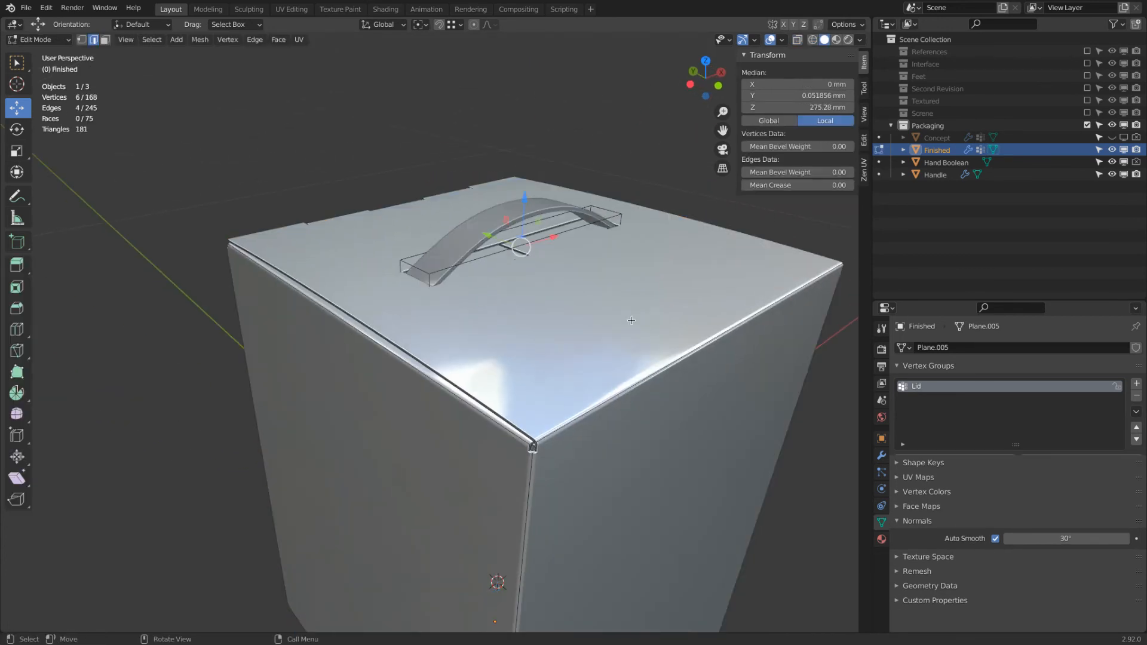
{"action": "left_click", "coordinate": [1053, 460]}
{"action": "key", "text": "h"}
{"action": "middle_click_drag", "start_coordinate": [505, 321], "coordinate": [610, 298]}
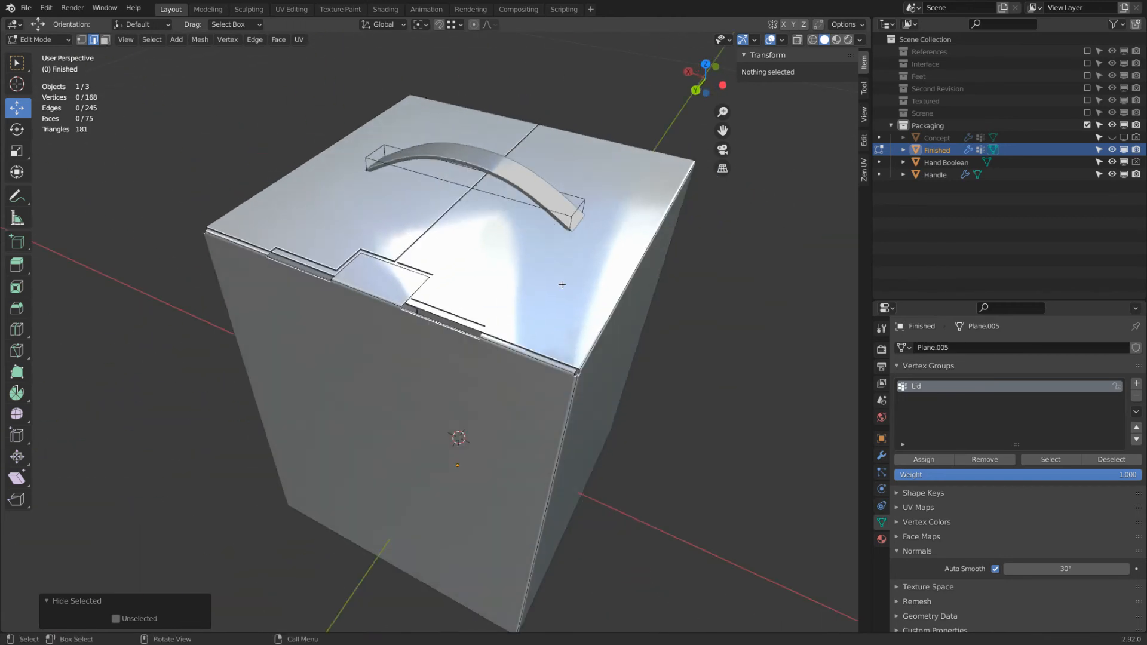
Turn off the Solidify modifier's viewport display for the Finished box
{"action": "left_click", "coordinate": [880, 455]}
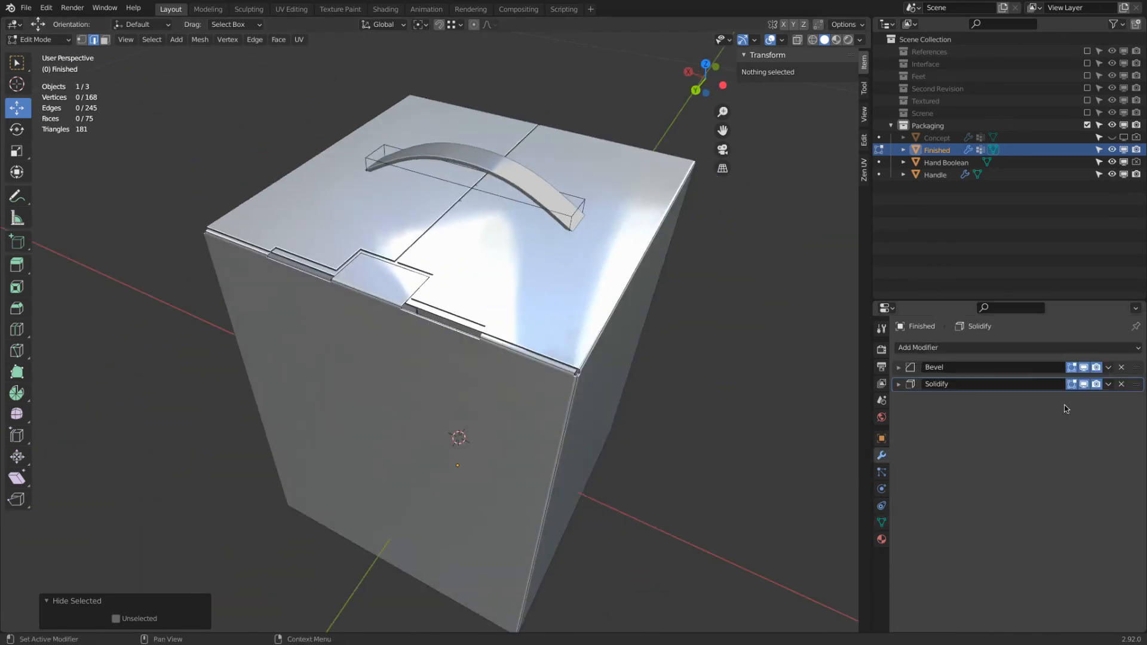
{"action": "left_click", "coordinate": [1083, 384]}
{"action": "middle_click_drag", "start_coordinate": [454, 263], "coordinate": [298, 344]}
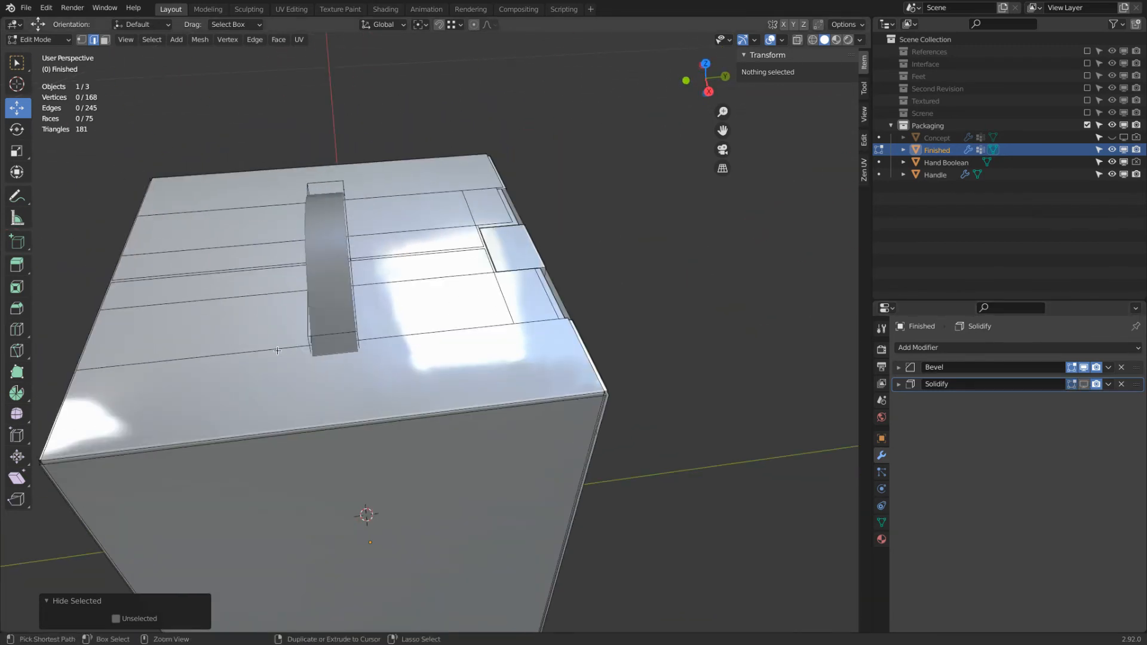
Add centred loop cuts across the inner flap panels beneath the handle, on both sides of the middle seam
{"action": "key", "text": "ctrl+r"}
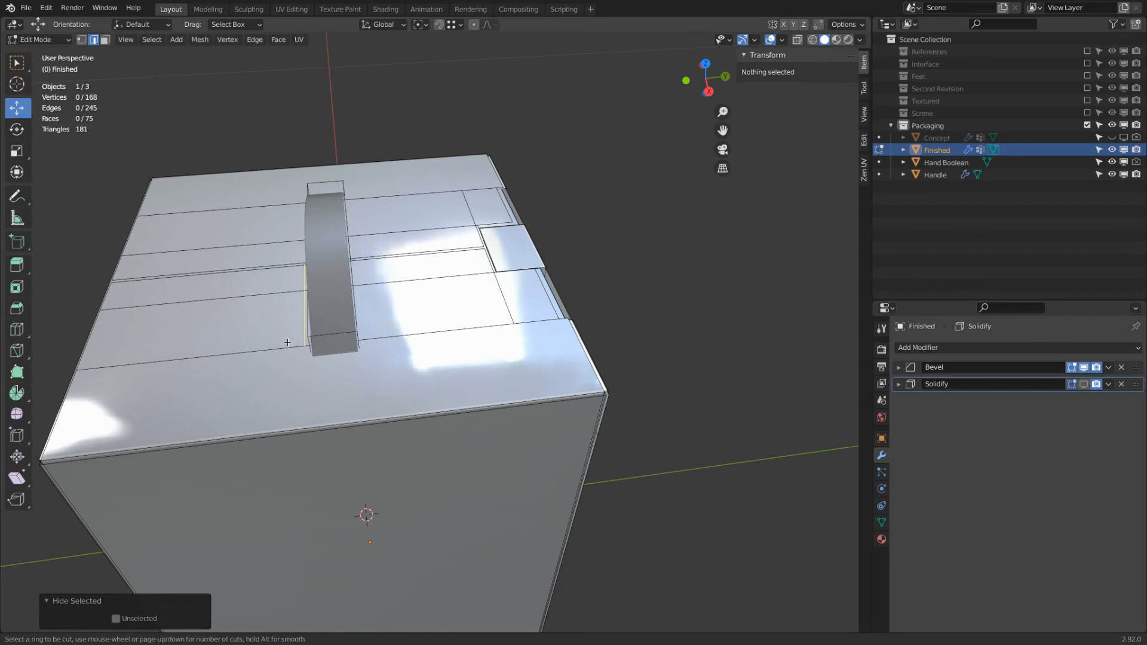
{"action": "left_click", "coordinate": [287, 342]}
{"action": "right_click", "coordinate": [287, 342]}
{"action": "middle_click_drag", "start_coordinate": [287, 342], "coordinate": [499, 328]}
{"action": "left_click", "coordinate": [498, 328]}
{"action": "right_click", "coordinate": [499, 328]}
{"action": "middle_click_drag", "start_coordinate": [406, 347], "coordinate": [423, 348]}
{"action": "key", "text": "ctrl+r"}
{"action": "key", "text": "Escape"}
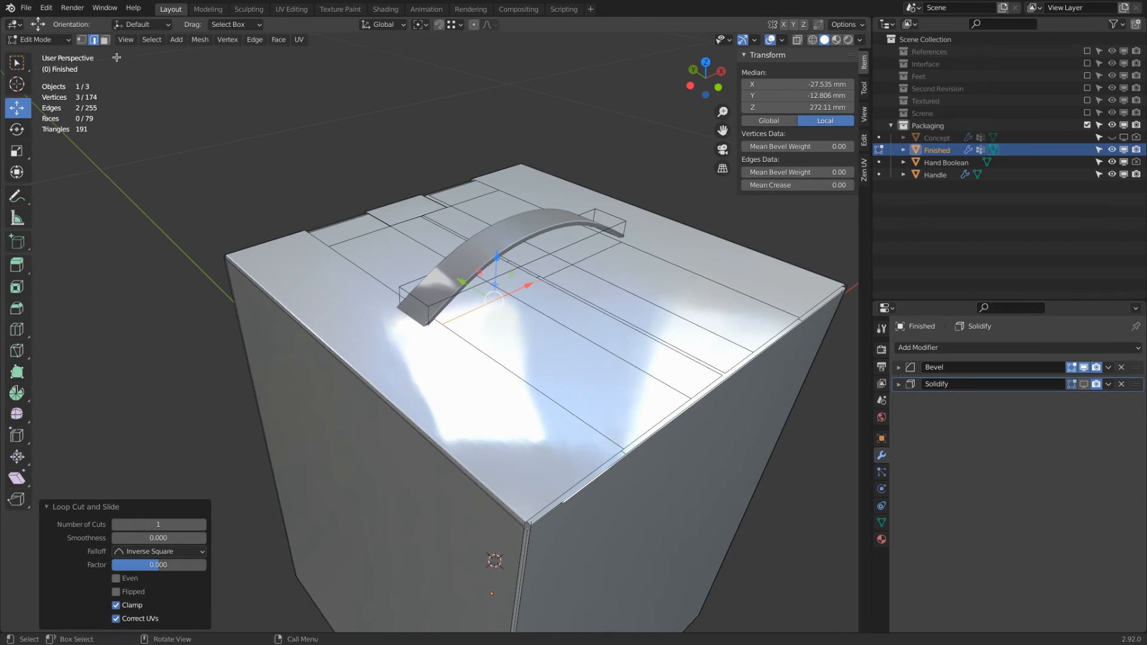
Extend the cross cut with the Knife from both ends through the outer flap panels to the box's side edges
{"action": "key", "text": "k"}
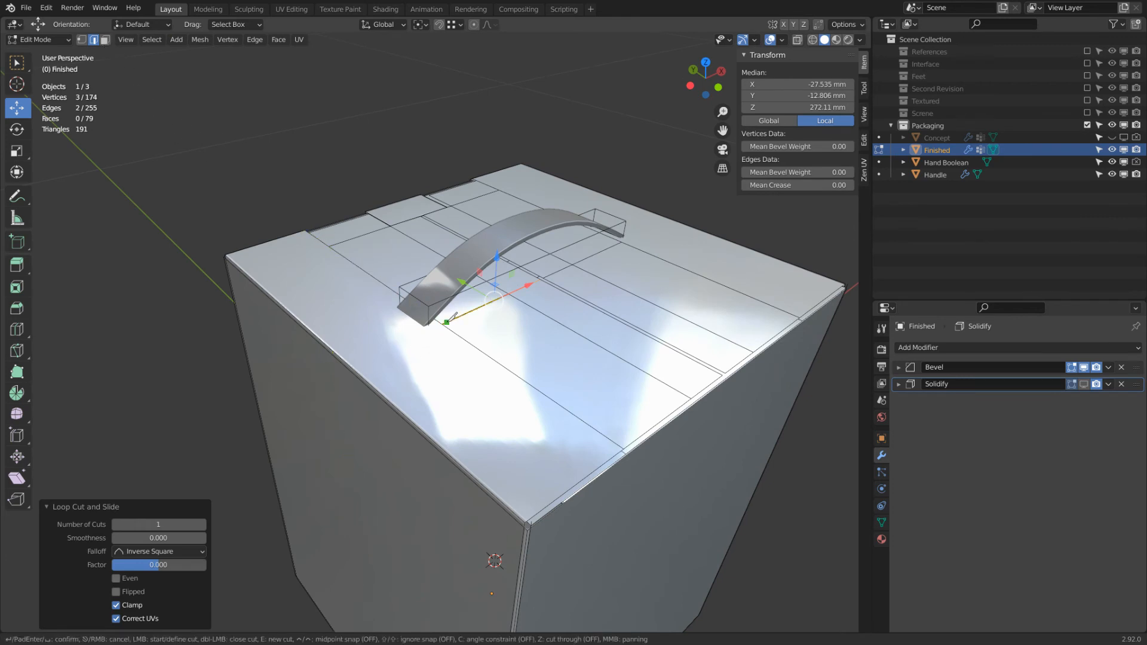
{"action": "left_click", "coordinate": [442, 324]}
{"action": "left_click", "coordinate": [335, 351]}
{"action": "key", "text": "Return"}
{"action": "middle_click_drag", "start_coordinate": [359, 299], "coordinate": [429, 295]}
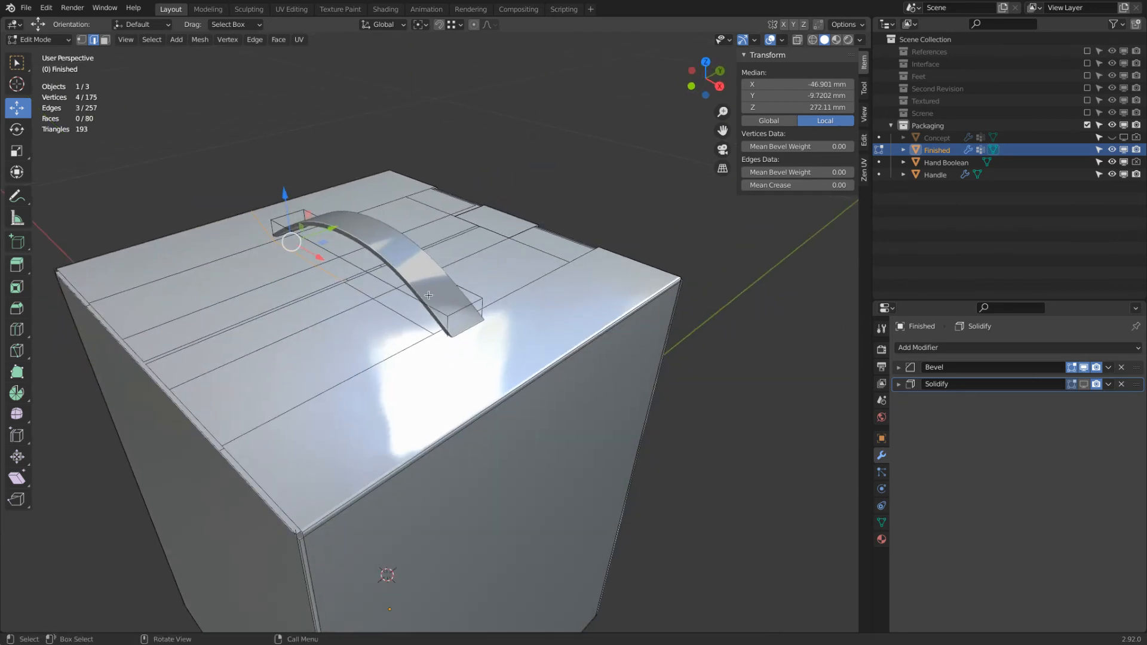
{"action": "key", "text": "k"}
{"action": "left_click", "coordinate": [445, 332]}
{"action": "left_click", "coordinate": [543, 369]}
{"action": "key", "text": "Return"}
Select the four middle edges of the cross cut under the handle and move them 12.343 mm along Y
{"action": "middle_click_drag", "start_coordinate": [542, 369], "coordinate": [565, 312]}
{"action": "left_click", "coordinate": [579, 304]}
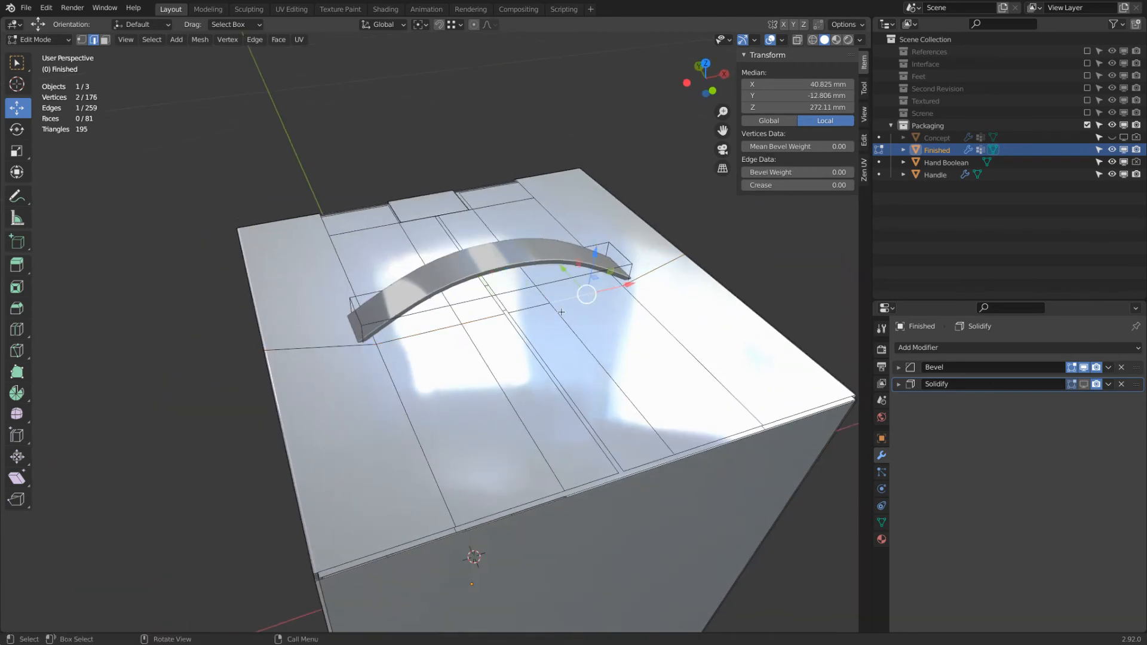
{"action": "left_click", "coordinate": [530, 312], "text": "shift"}
{"action": "left_click", "coordinate": [492, 318], "text": "shift"}
{"action": "left_click", "coordinate": [447, 332], "text": "shift"}
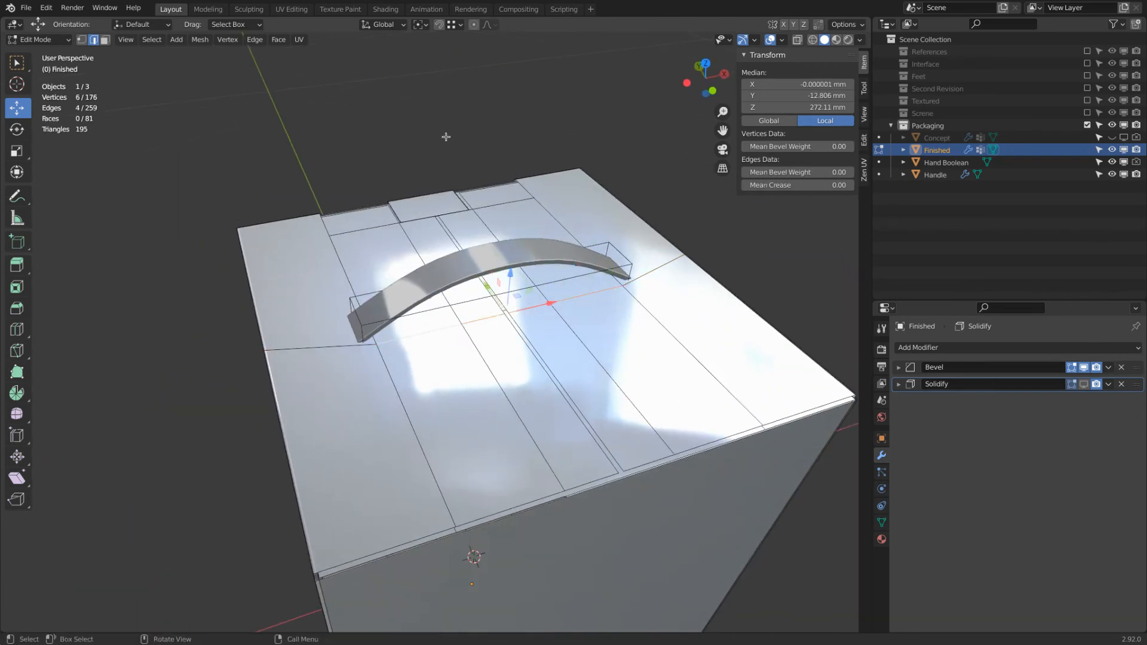
{"action": "left_click_drag", "start_coordinate": [487, 287], "coordinate": [685, 249]}
{"action": "middle_click_drag", "start_coordinate": [685, 248], "coordinate": [312, 436]}
Add a centred lengthwise loop cut to each outer flap panel on one side of the handle line
{"action": "key", "text": "ctrl+r"}
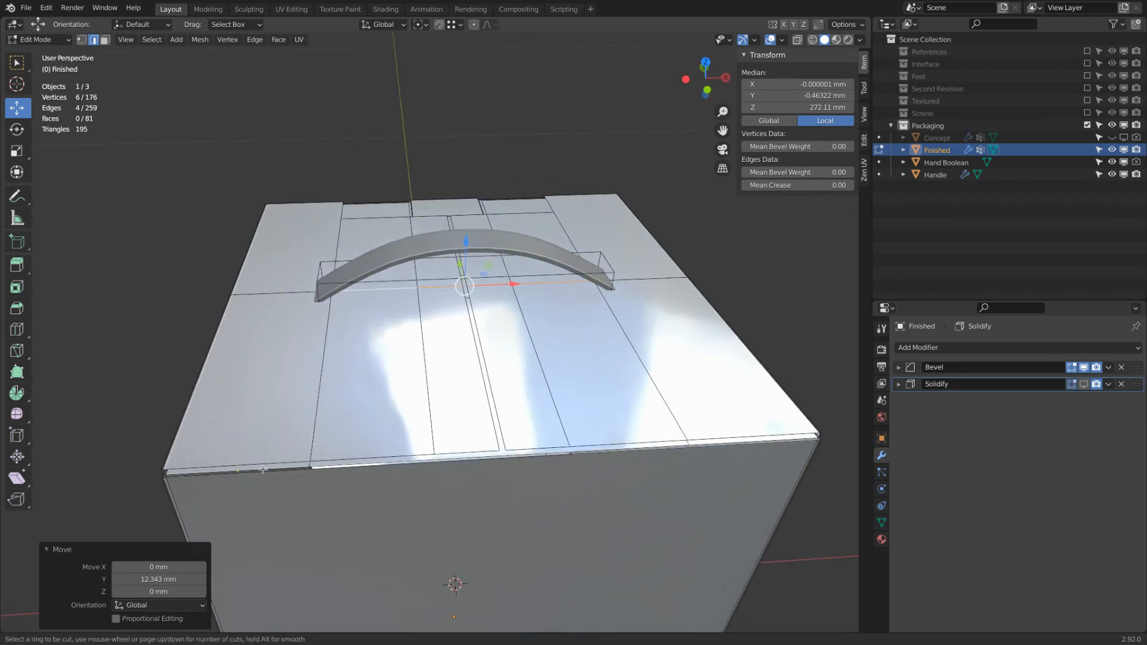
{"action": "left_click", "coordinate": [263, 459]}
{"action": "right_click", "coordinate": [263, 458]}
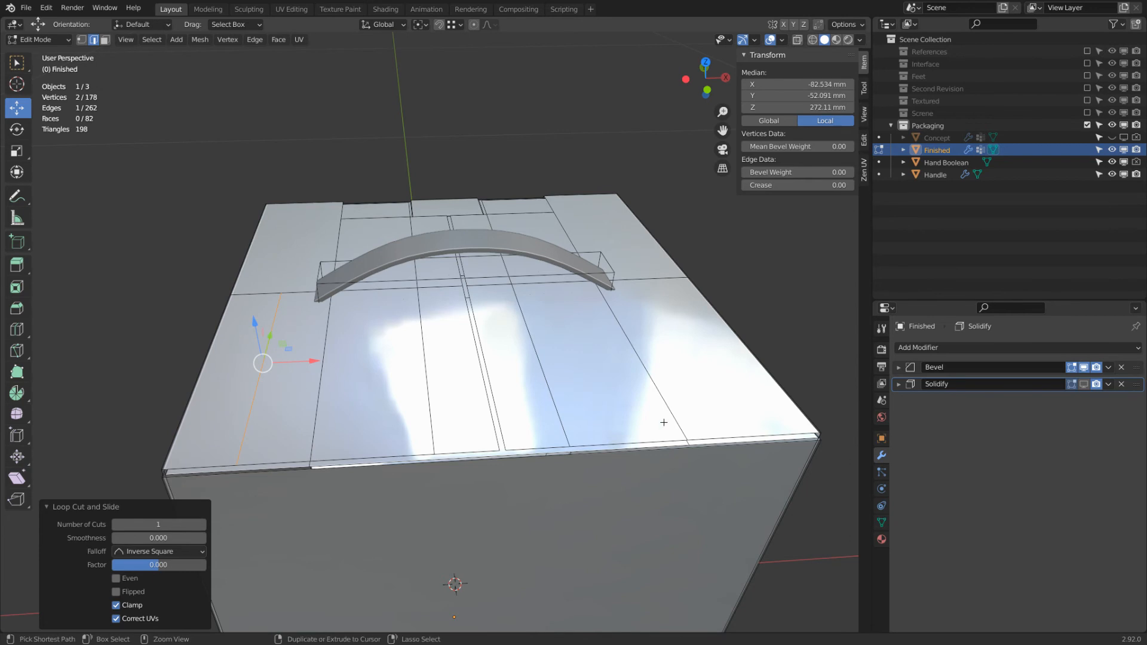
{"action": "key", "text": "ctrl+r"}
{"action": "left_click", "coordinate": [753, 427]}
{"action": "right_click", "coordinate": [752, 427]}
{"action": "middle_click_drag", "start_coordinate": [406, 243], "coordinate": [574, 228]}
{"action": "key", "text": "k"}
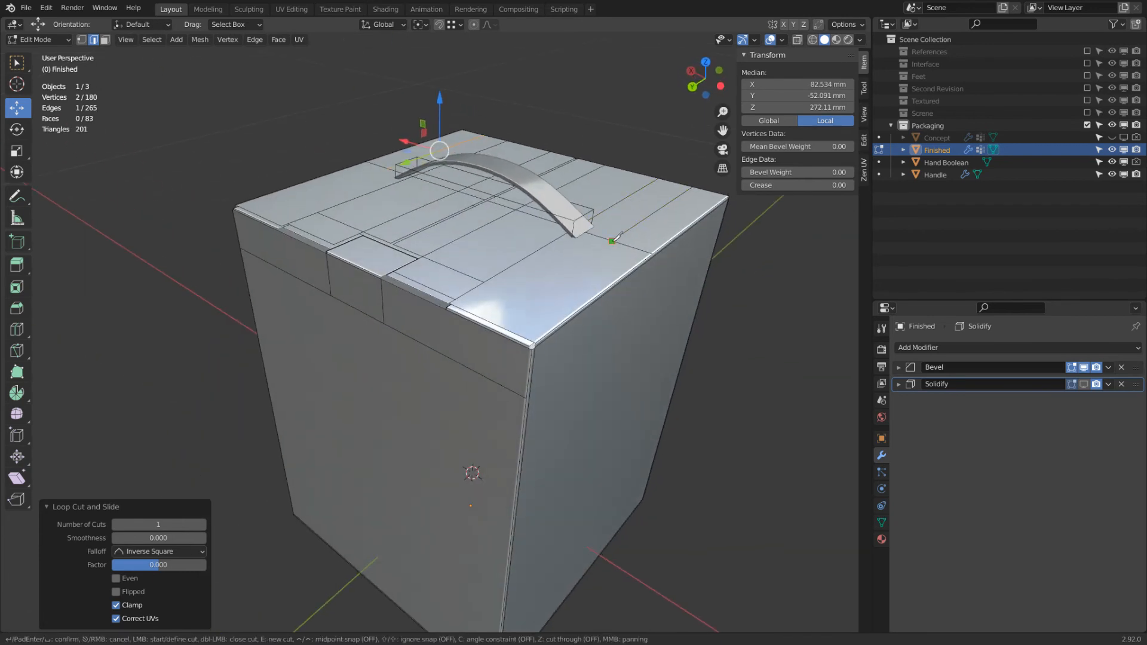
{"action": "key", "text": "ctrl"}
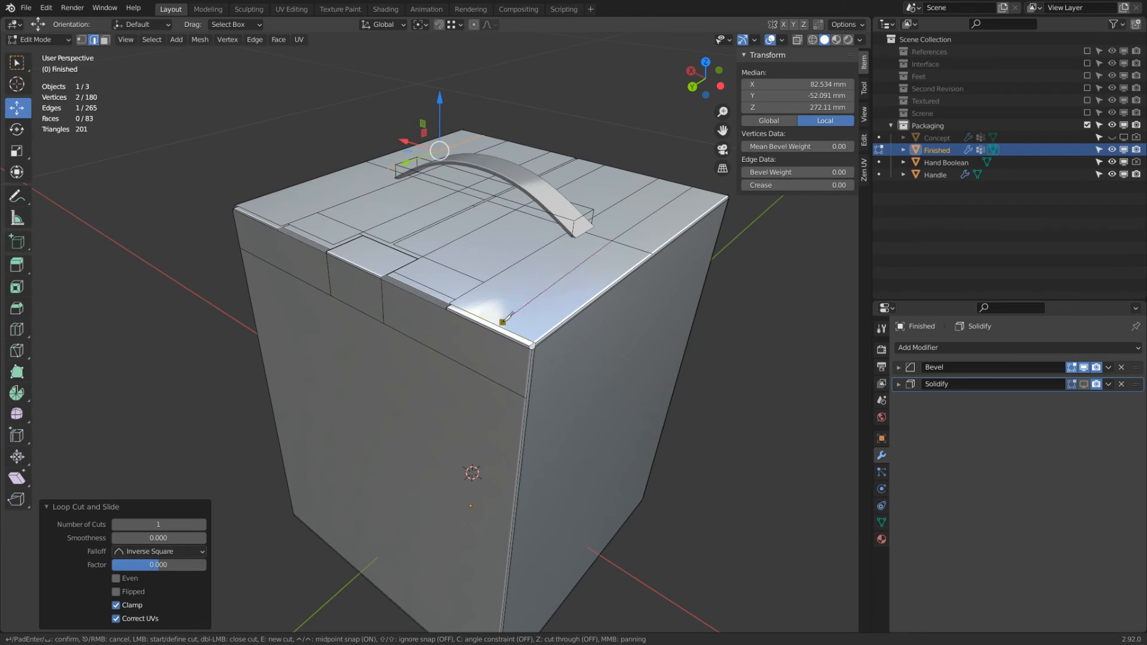
{"action": "key", "text": "Escape"}
Continue both lengthwise cuts across the other half of the outer panels with the Knife, snapping to edge midpoints
{"action": "key", "text": "k"}
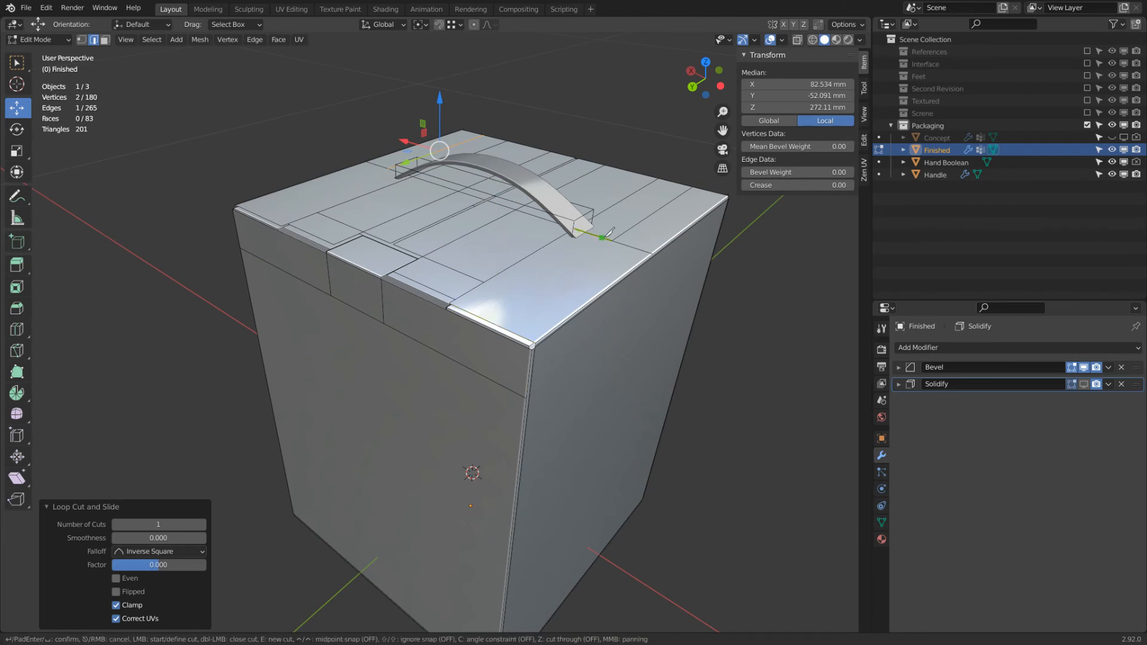
{"action": "left_click", "coordinate": [612, 241]}
{"action": "key", "text": "ctrl"}
{"action": "left_click", "coordinate": [493, 318]}
{"action": "key", "text": "Return"}
{"action": "middle_click_drag", "start_coordinate": [493, 318], "coordinate": [376, 229]}
{"action": "key", "text": "k"}
{"action": "left_click", "coordinate": [276, 198]}
{"action": "key", "text": "ctrl"}
{"action": "left_click", "coordinate": [258, 277]}
{"action": "key", "text": "Return"}
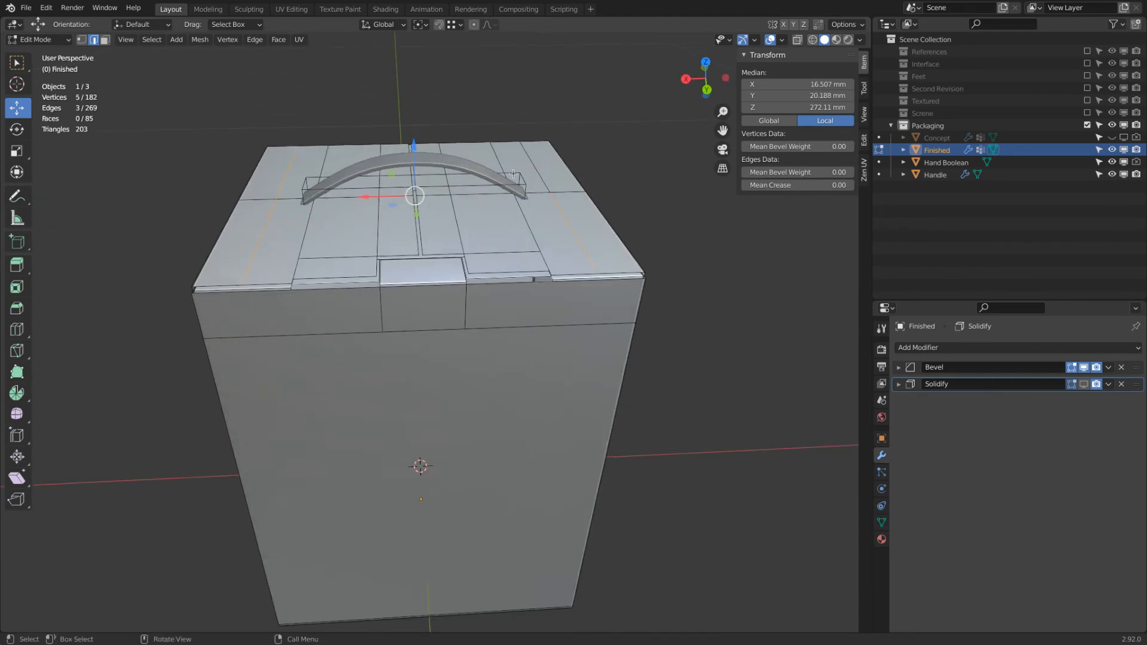
Scale the four lengthwise cut edges in the outer panels to 0.829 along X, toward the handle ends
{"action": "key", "text": "s"}
{"action": "key", "text": "x"}
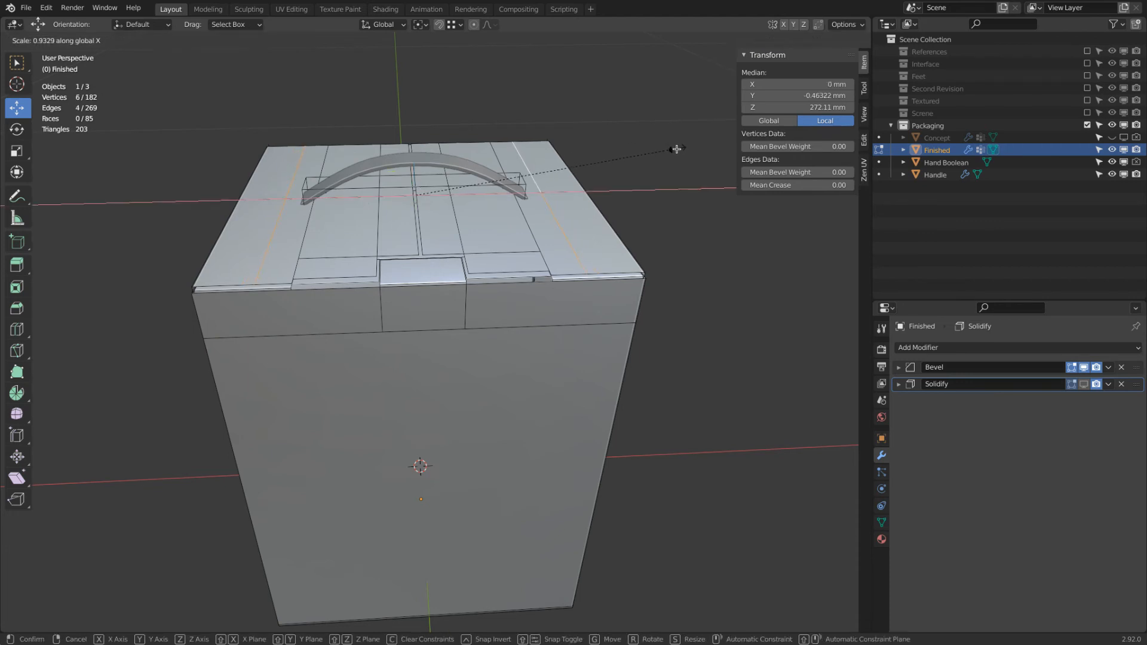
{"action": "left_click", "coordinate": [650, 162]}
Dissolve the two cross-cut edges that run from the lengthwise cuts out to the box's side edges
{"action": "middle_click_drag", "start_coordinate": [305, 200], "coordinate": [306, 283]}
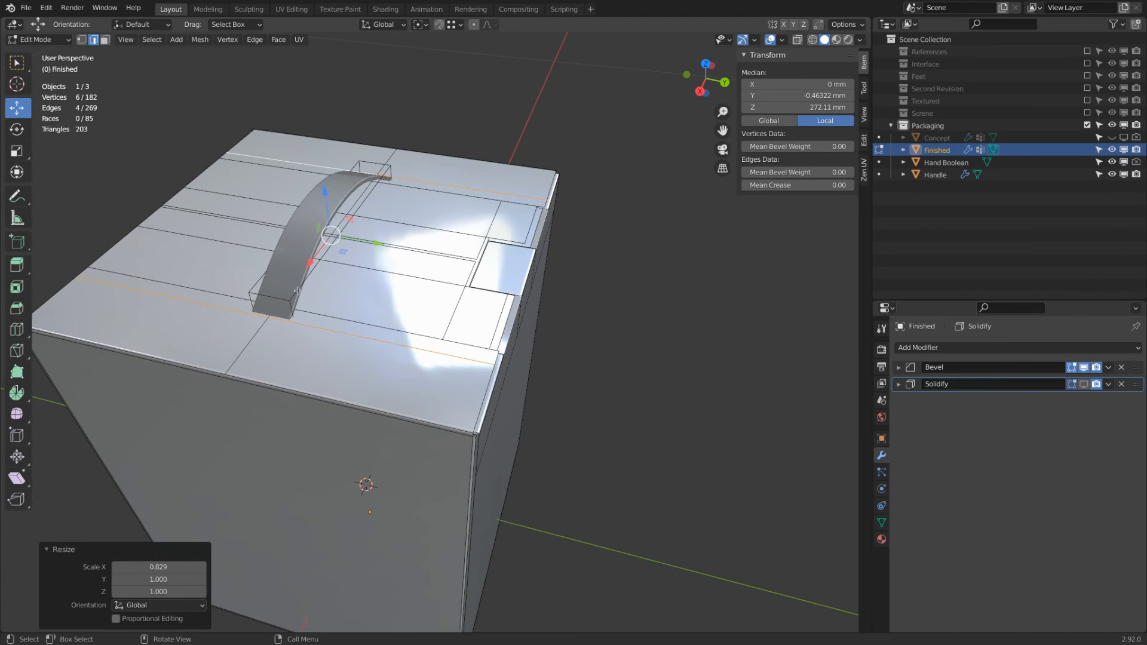
{"action": "left_click", "coordinate": [252, 341]}
{"action": "middle_click_drag", "start_coordinate": [252, 342], "coordinate": [560, 281]}
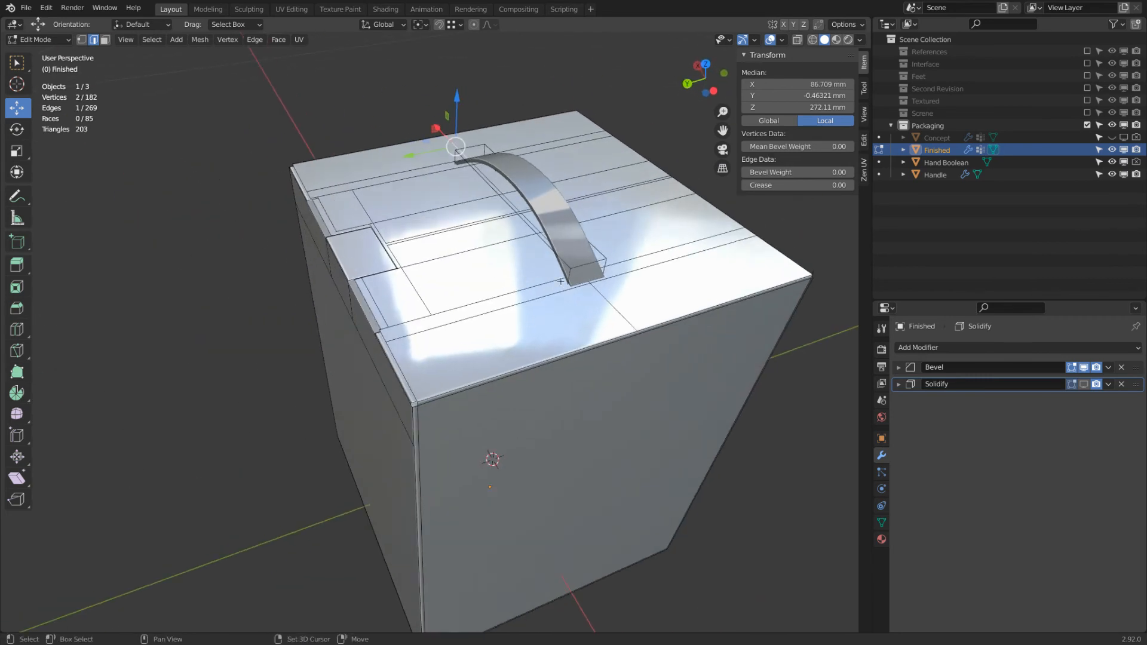
{"action": "left_click", "coordinate": [599, 298], "text": "shift"}
{"action": "key", "text": "x"}
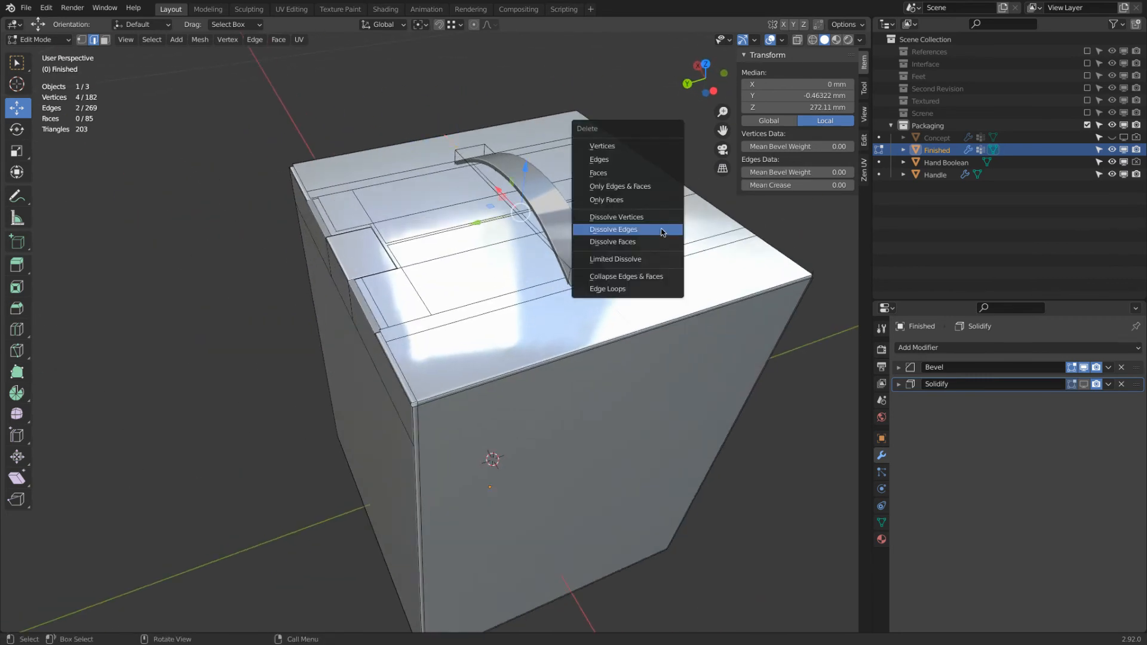
{"action": "left_click", "coordinate": [661, 232]}
Bevel the six cross-cut edges under the handle with a 10.7 mm width and delete the resulting faces to open the slot
{"action": "middle_click_drag", "start_coordinate": [661, 231], "coordinate": [410, 195]}
{"action": "left_click", "coordinate": [330, 205], "text": "alt"}
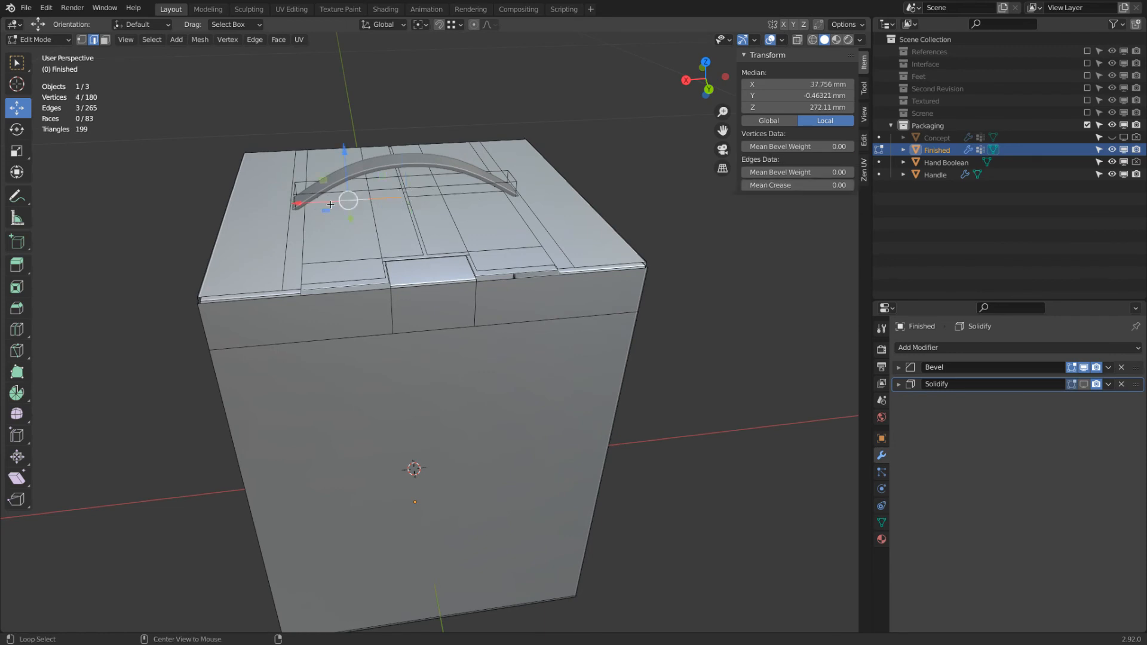
{"action": "left_click", "coordinate": [459, 203], "text": "alt+shift"}
{"action": "middle_click_drag", "start_coordinate": [458, 203], "coordinate": [322, 207]}
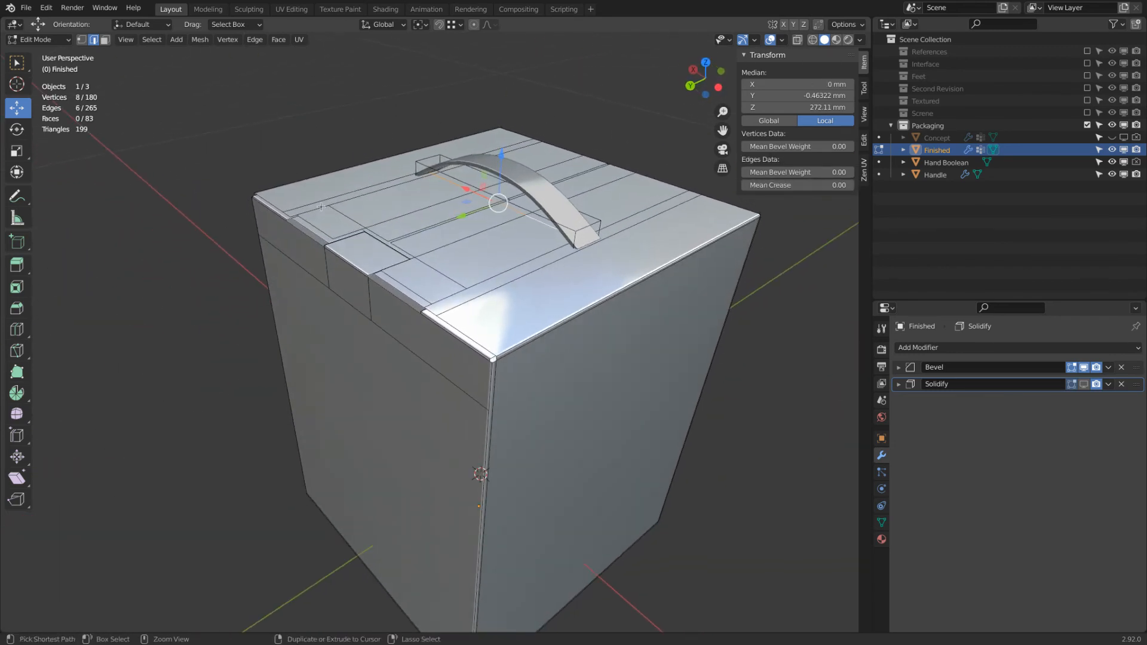
{"action": "key", "text": "ctrl+b"}
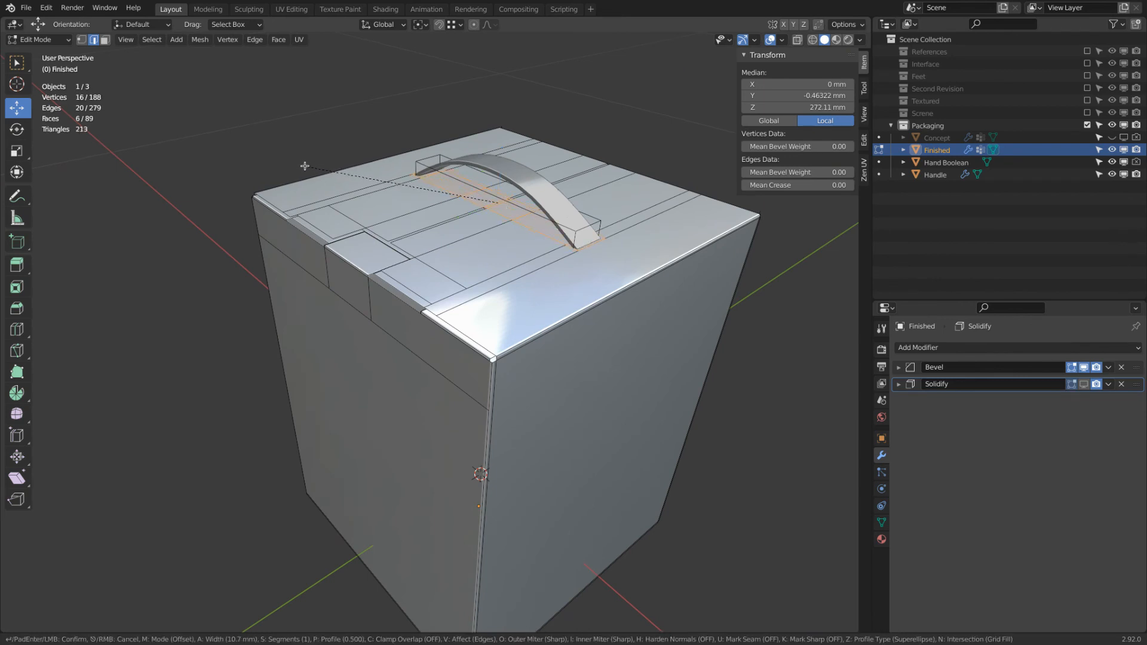
{"action": "left_click", "coordinate": [304, 165]}
{"action": "key", "text": "x"}
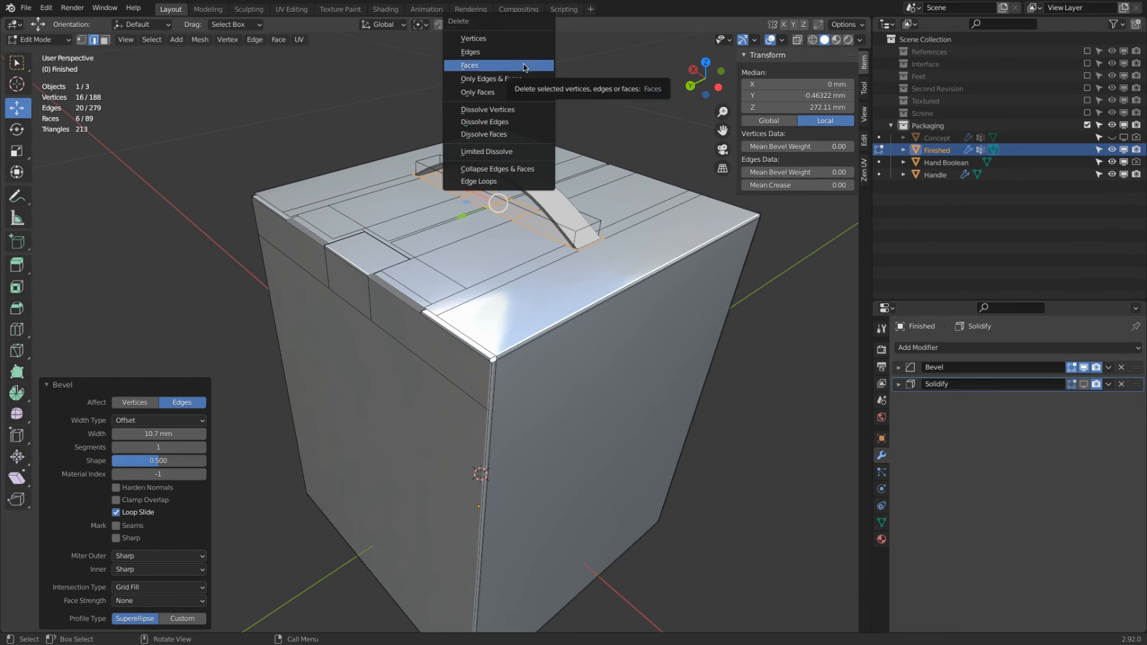
{"action": "left_click", "coordinate": [525, 65]}
{"action": "middle_click_drag", "start_coordinate": [529, 107], "coordinate": [589, 156]}
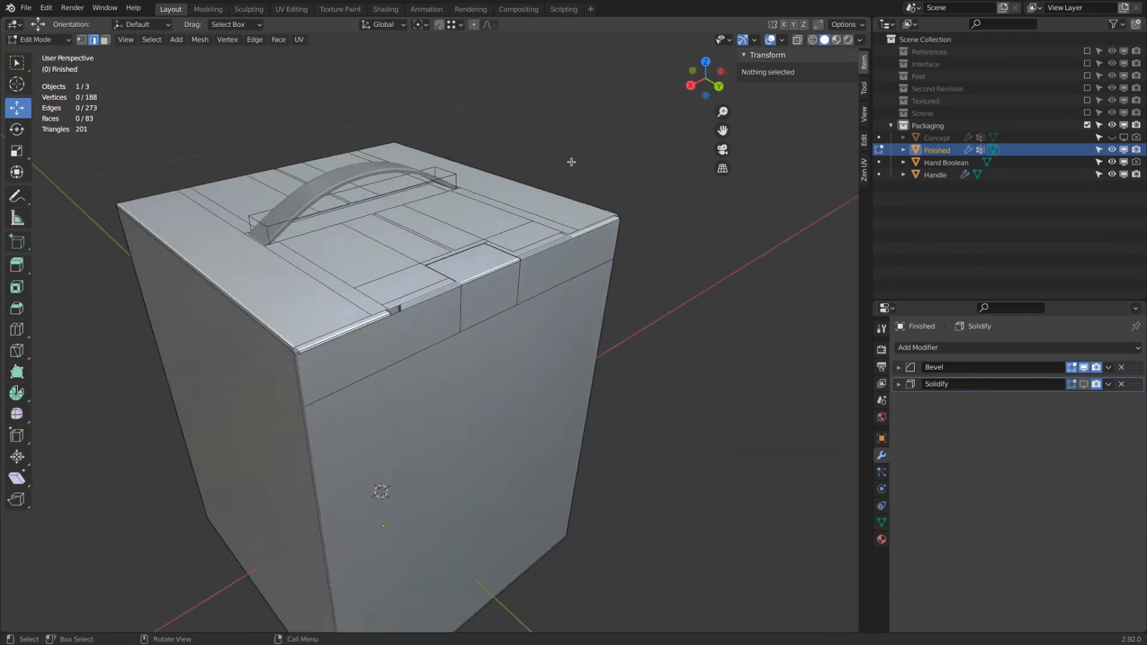
Undo the deletion of the Hand Boolean object and hide it in the viewport instead
{"action": "key", "text": "Tab"}
{"action": "left_click", "coordinate": [456, 179]}
{"action": "key", "text": "Delete"}
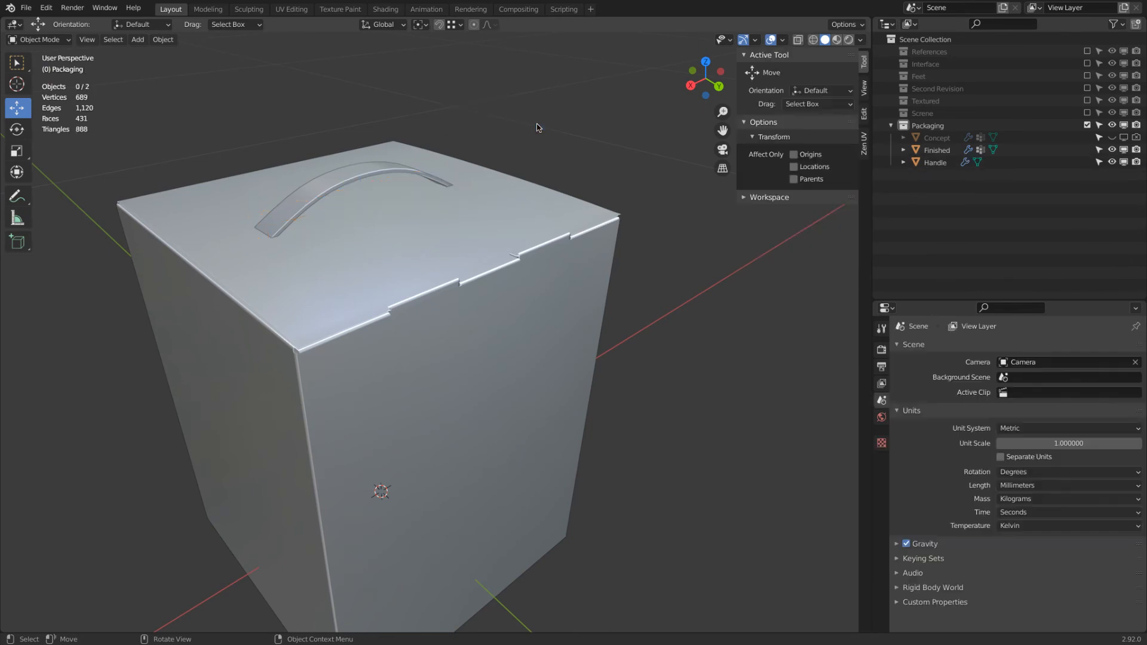
{"action": "key", "text": "ctrl+z"}
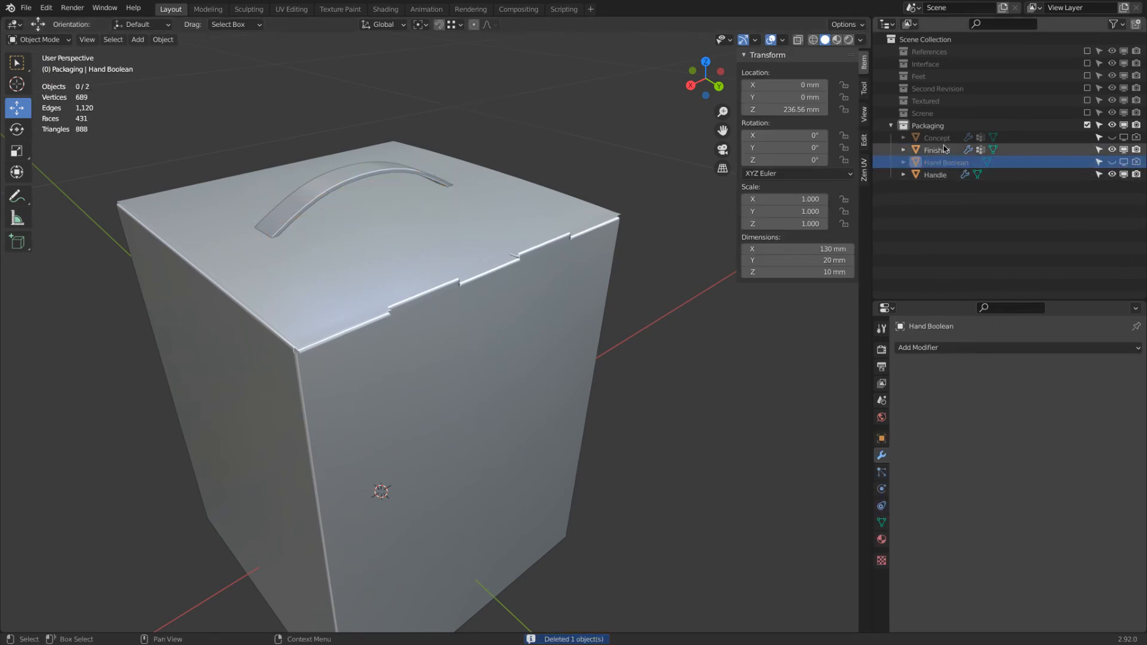
Re-enter Edit Mode on the Finished box and compare its flaps with the Solidify modifier's viewport display on and off
{"action": "mouse_move", "coordinate": [514, 217]}
{"action": "middle_mouse_down"}
{"action": "mouse_move", "coordinate": [518, 251]}
{"action": "mouse_move", "coordinate": [537, 192]}
{"action": "mouse_move", "coordinate": [549, 311]}
{"action": "mouse_move", "coordinate": [392, 233]}
{"action": "mouse_move", "coordinate": [519, 235]}
{"action": "middle_mouse_up"}
{"action": "left_click", "coordinate": [474, 225]}
{"action": "left_click", "coordinate": [1084, 385]}
{"action": "key", "text": "Tab"}
{"action": "left_click", "coordinate": [352, 275]}
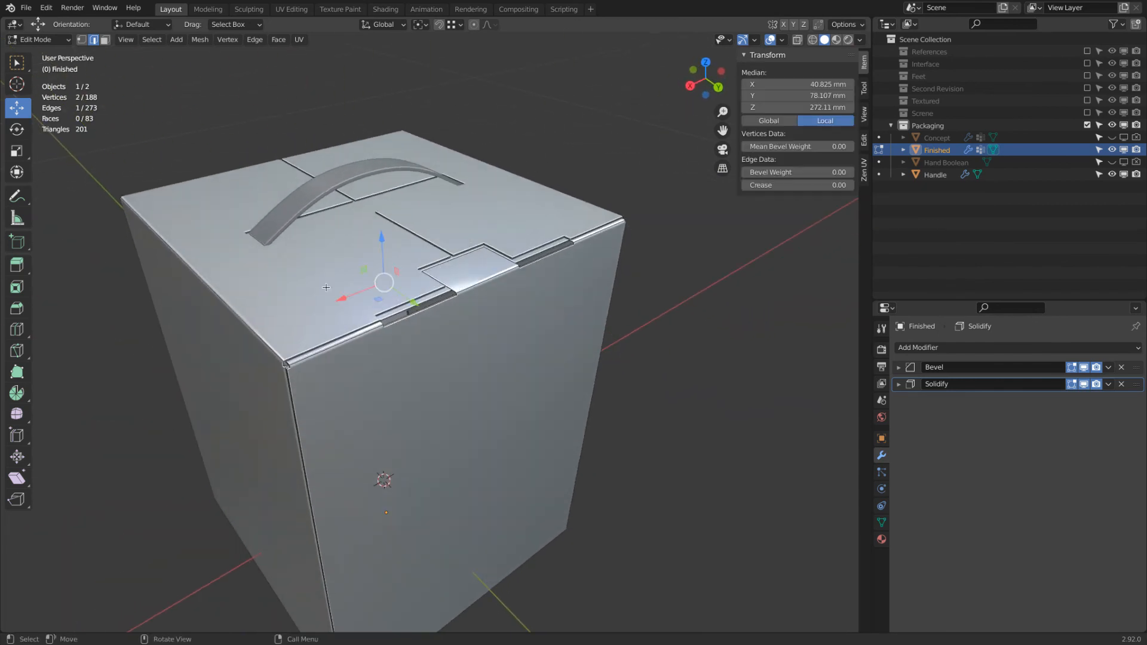
{"action": "left_click", "coordinate": [1083, 384]}
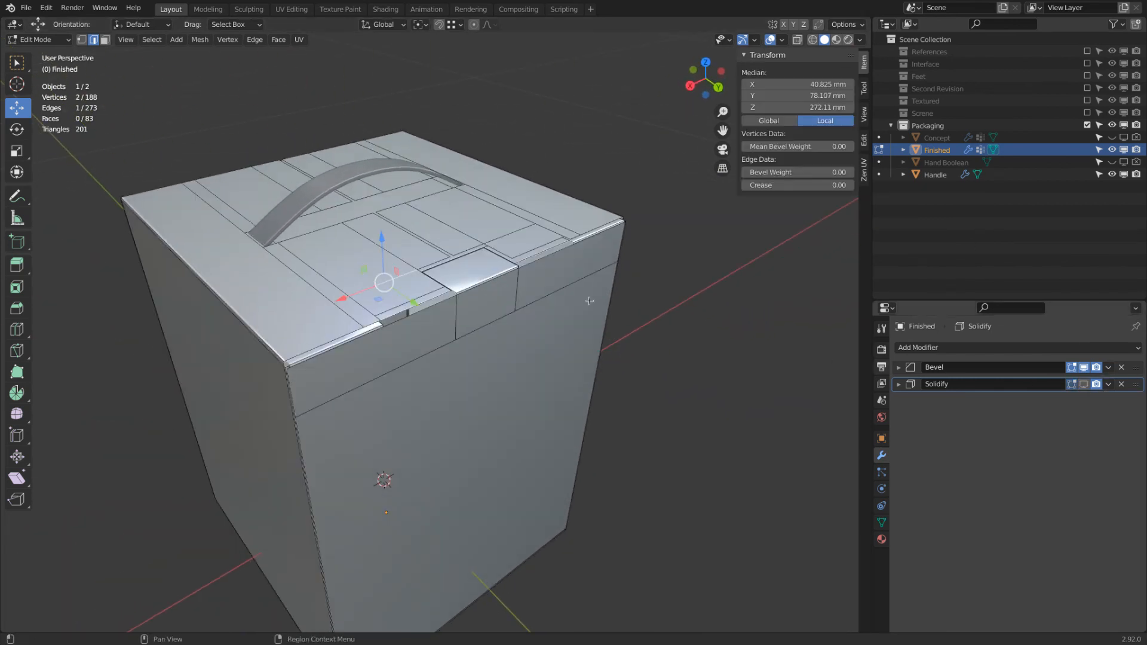
Select the eight top faces of the Finished box that form the right flap, on both sides of the handle slot
{"action": "left_click", "coordinate": [105, 40]}
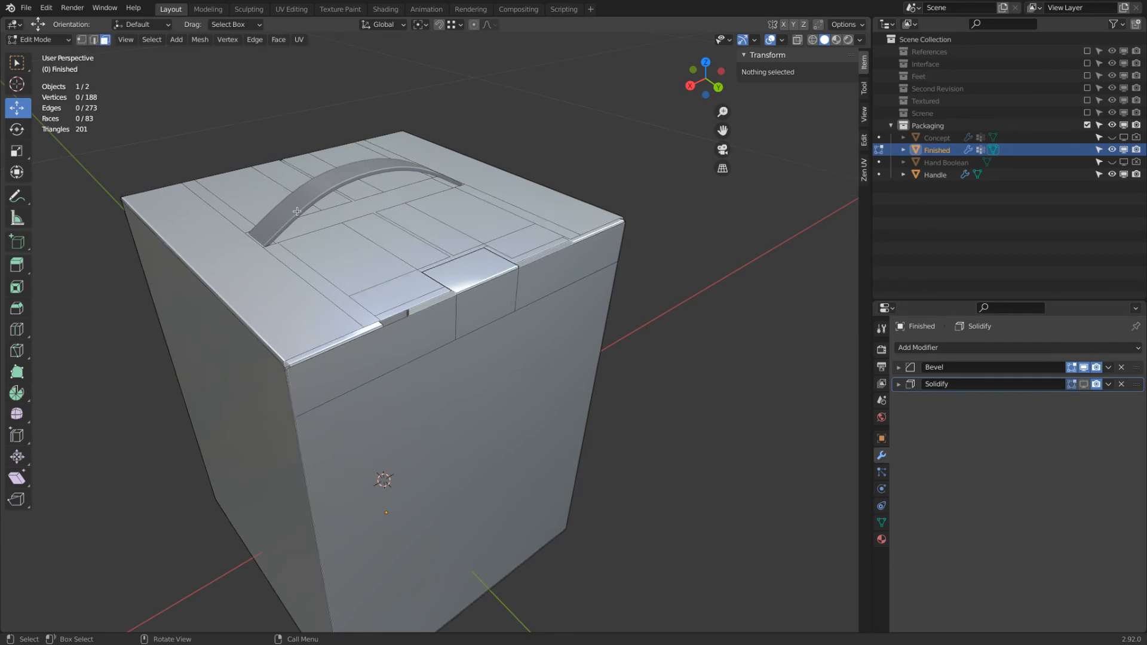
{"action": "left_click", "coordinate": [399, 290]}
{"action": "left_click", "coordinate": [378, 240], "text": "shift"}
{"action": "left_click", "coordinate": [330, 244], "text": "shift"}
{"action": "left_click", "coordinate": [306, 307], "text": "shift"}
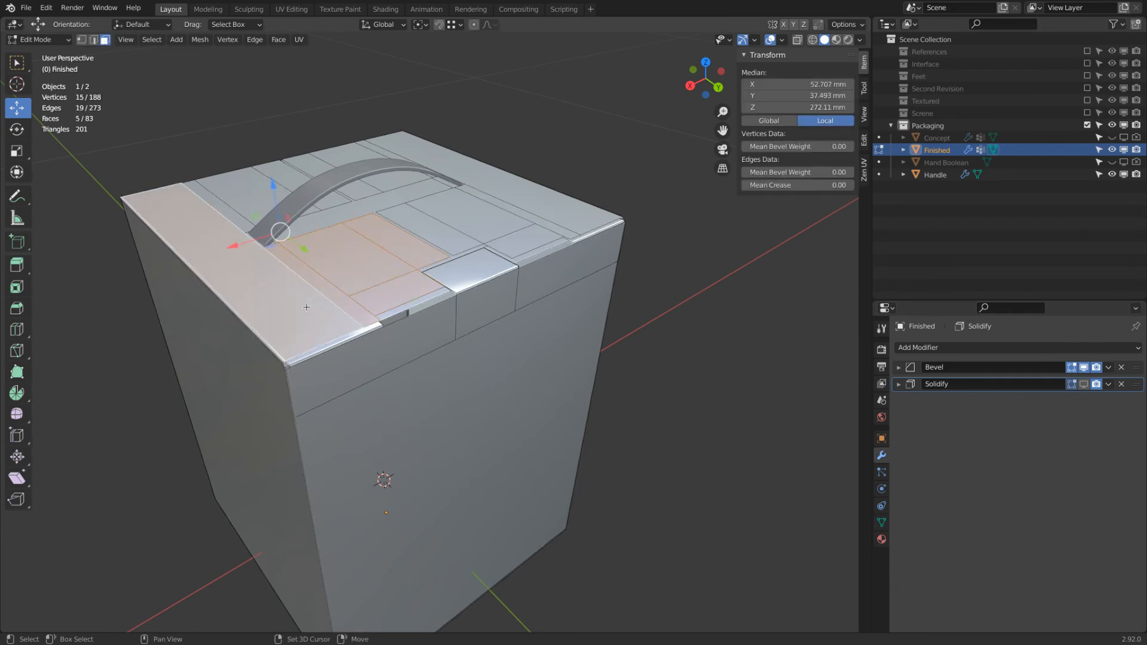
{"action": "middle_click_drag", "start_coordinate": [289, 331], "coordinate": [477, 256]}
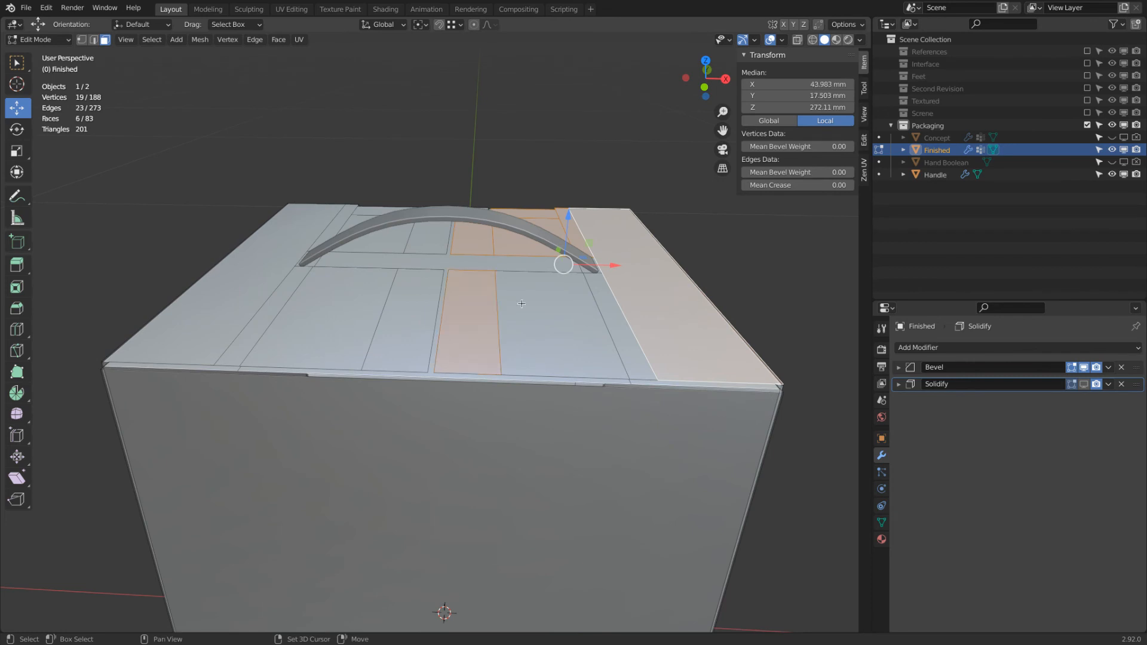
{"action": "left_click", "coordinate": [603, 304], "text": "shift"}
{"action": "left_click", "coordinate": [574, 309], "text": "shift"}
{"action": "key", "text": "z"}
{"action": "mouse_move", "coordinate": [484, 357]}
{"action": "middle_mouse_down"}
{"action": "mouse_move", "coordinate": [479, 343]}
{"action": "mouse_move", "coordinate": [330, 358]}
{"action": "mouse_move", "coordinate": [356, 360]}
{"action": "mouse_move", "coordinate": [361, 375]}
{"action": "mouse_move", "coordinate": [418, 358]}
{"action": "mouse_move", "coordinate": [477, 334]}
{"action": "mouse_move", "coordinate": [567, 269]}
{"action": "middle_mouse_up"}
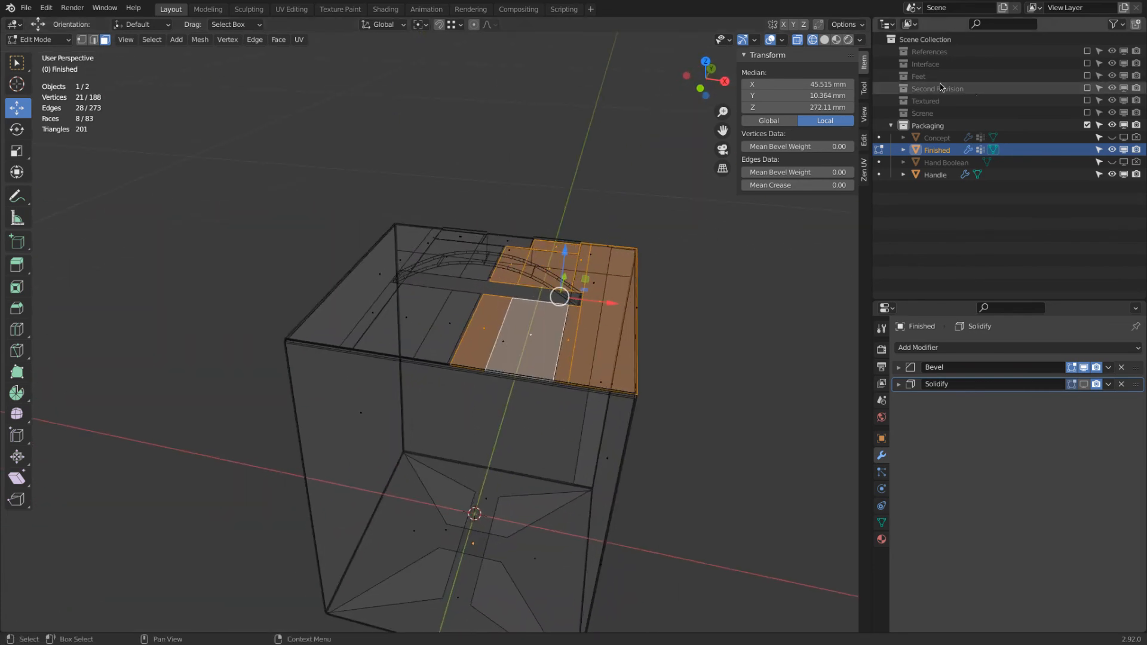
Show the Textured collection to compare the product with the box around it, and exclude it again
{"action": "left_click", "coordinate": [1087, 101]}
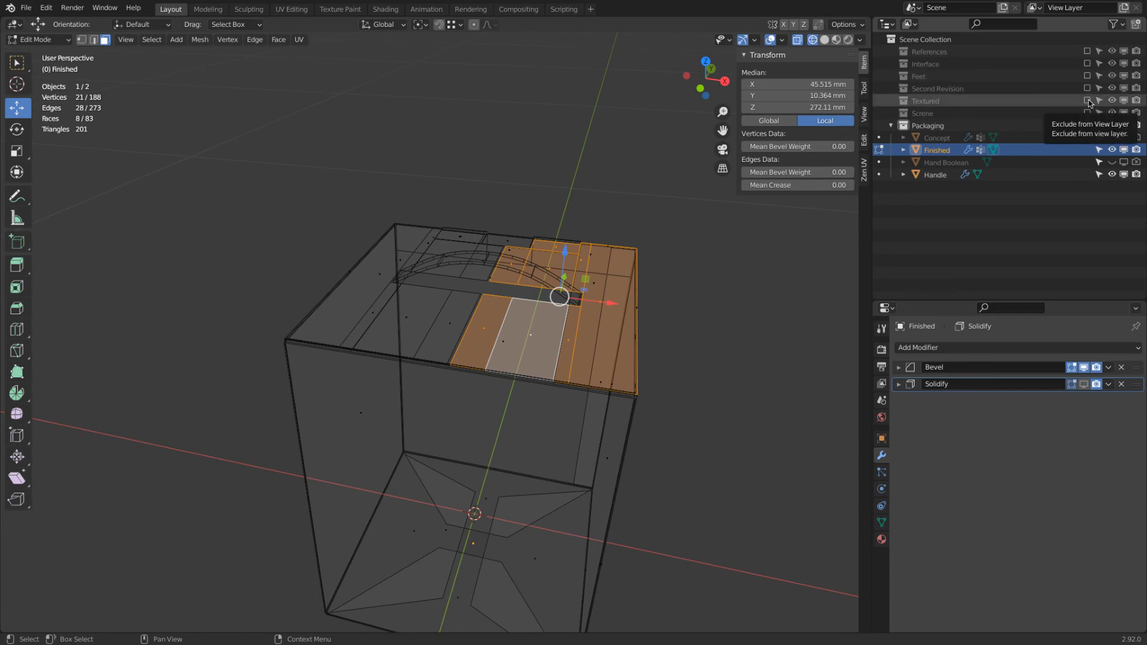
{"action": "middle_click_drag", "start_coordinate": [119, 394], "coordinate": [309, 366]}
{"action": "scroll", "coordinate": [424, 340], "scroll_direction": "up", "scroll_amount": 6}
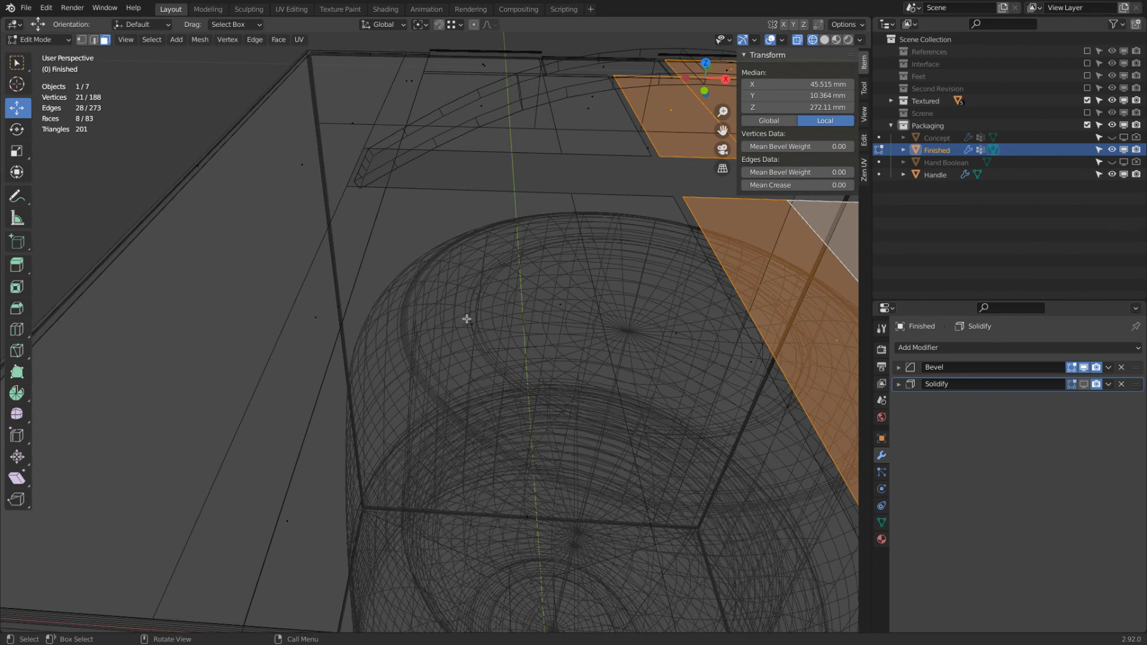
{"action": "left_click", "coordinate": [1087, 63]}
{"action": "left_click", "coordinate": [1086, 64]}
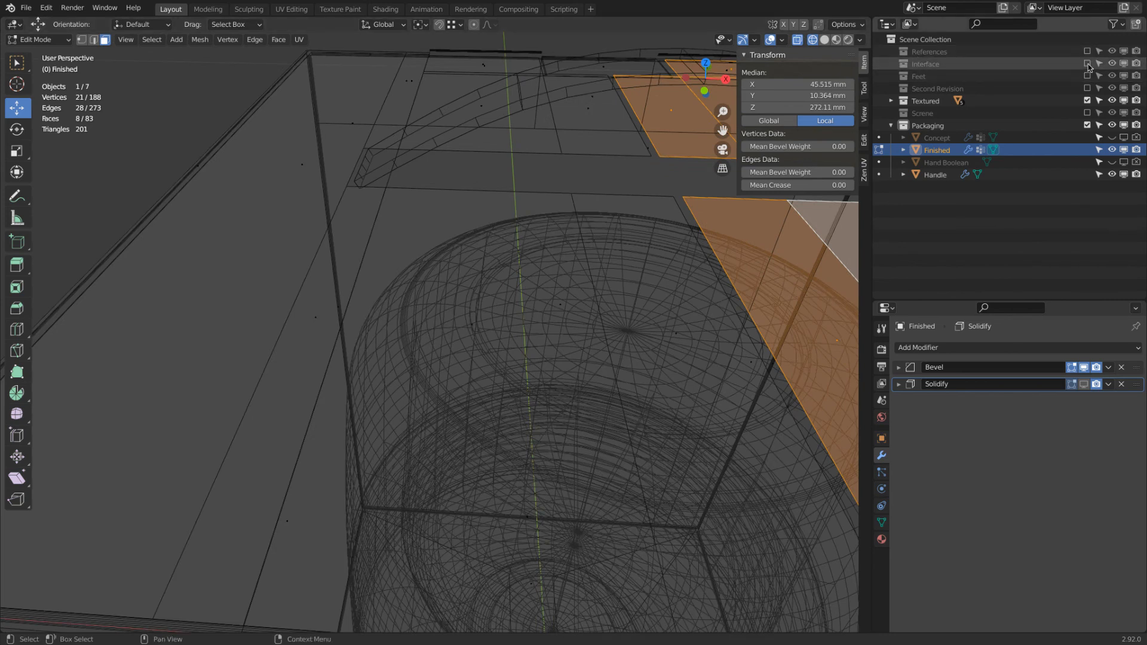
{"action": "scroll", "coordinate": [504, 302], "scroll_direction": "down", "scroll_amount": 6}
{"action": "middle_click_drag", "start_coordinate": [504, 302], "coordinate": [488, 304]}
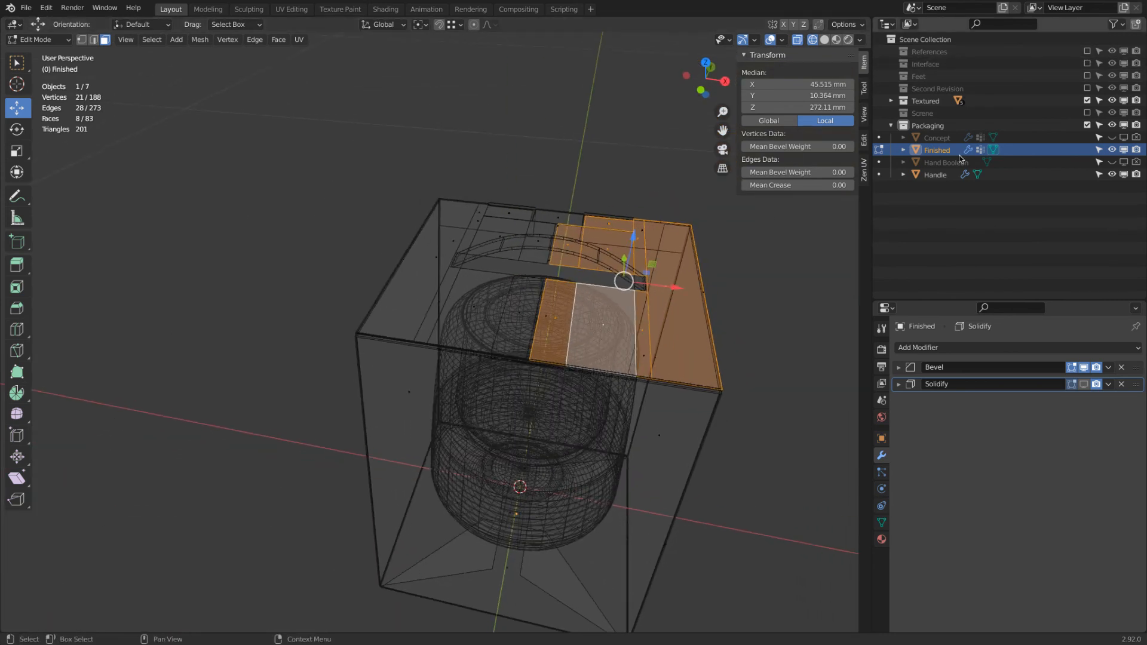
{"action": "left_click", "coordinate": [1087, 101]}
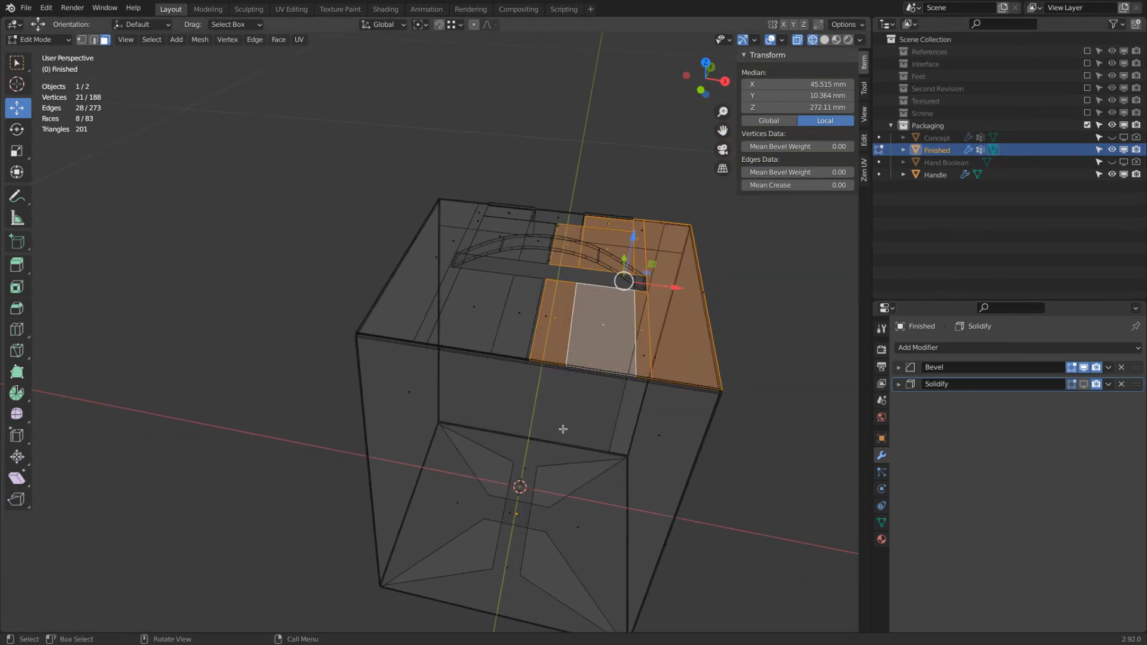
Add a vertex group named Flap Right to the Finished mesh
{"action": "left_click", "coordinate": [880, 522]}
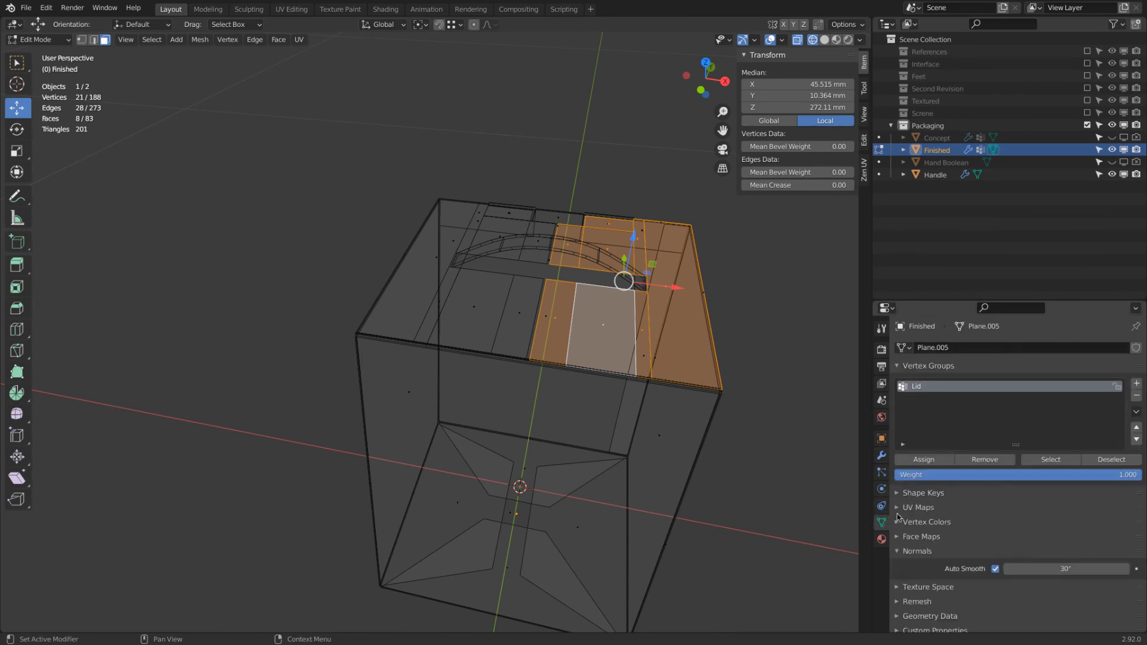
{"action": "left_click", "coordinate": [1136, 383]}
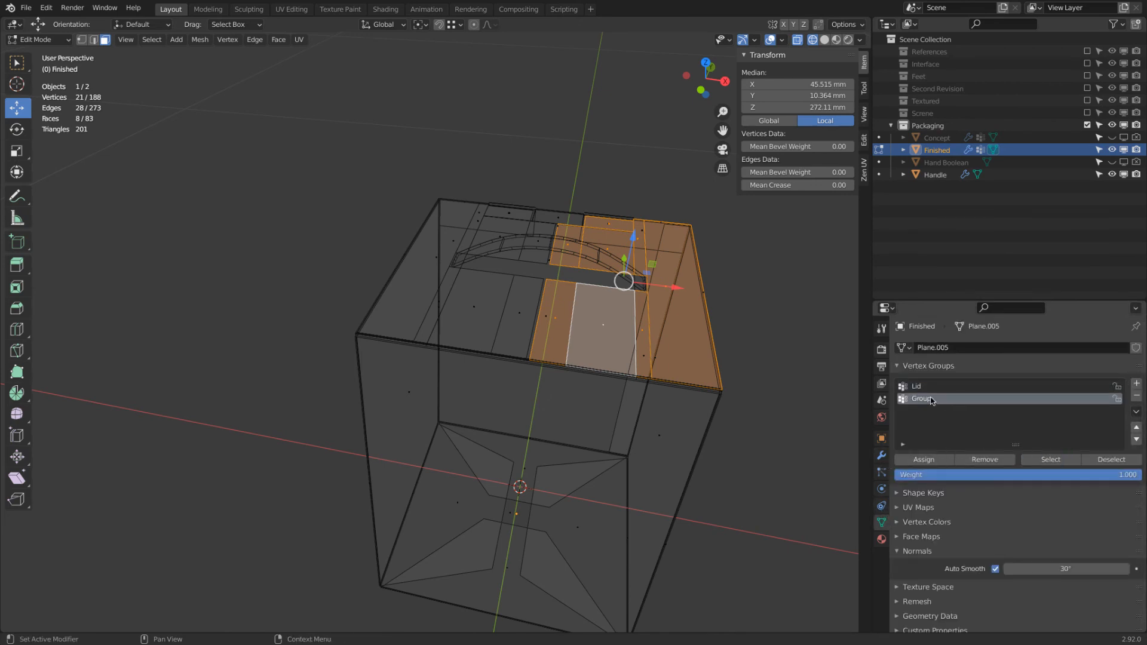
{"action": "type", "text": "Fl"}
{"action": "key", "text": "a"}
{"action": "key", "text": "a"}
Select the eight top faces that form the left flap, on both sides of the handle slot
{"action": "left_click", "coordinate": [521, 311]}
{"action": "mouse_move", "coordinate": [553, 315]}
{"action": "middle_mouse_down"}
{"action": "mouse_move", "coordinate": [567, 318]}
{"action": "mouse_move", "coordinate": [555, 315]}
{"action": "middle_mouse_up"}
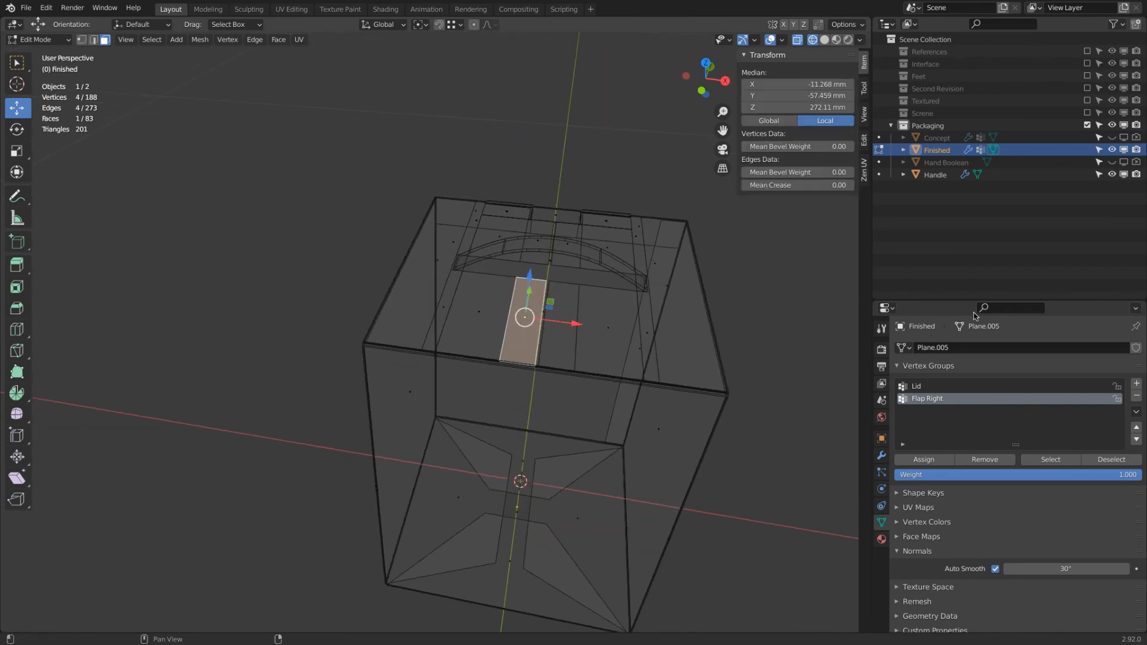
{"action": "key", "text": "shift+z"}
{"action": "left_click", "coordinate": [454, 298], "text": "shift"}
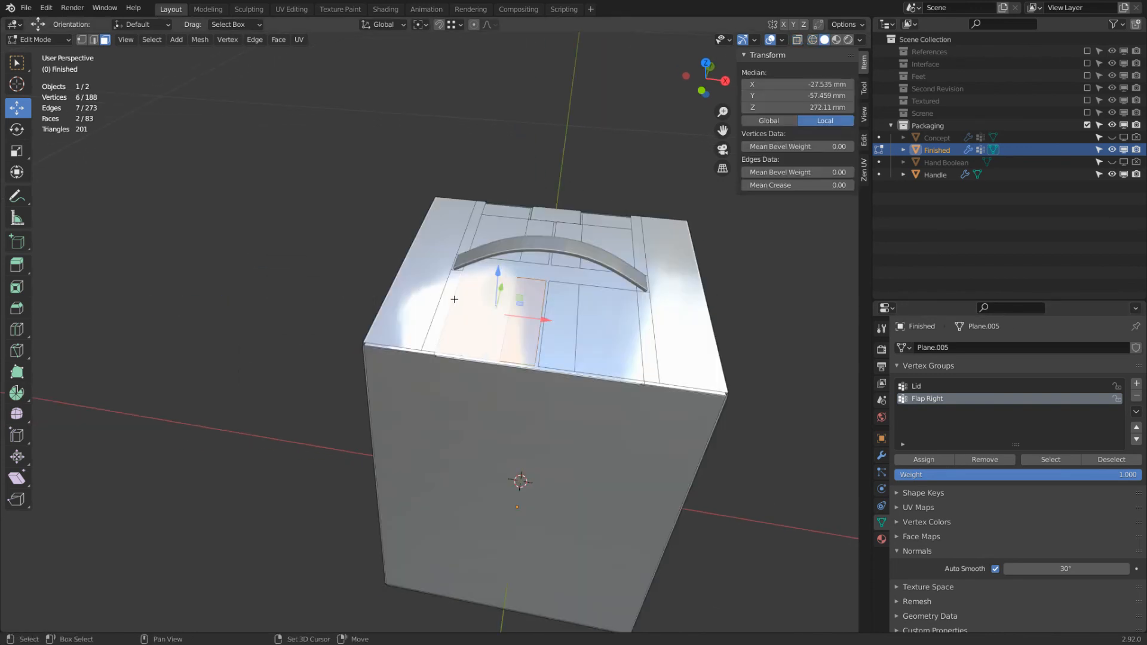
{"action": "left_click", "coordinate": [446, 292], "text": "shift"}
{"action": "left_click", "coordinate": [413, 288], "text": "shift"}
{"action": "middle_click_drag", "start_coordinate": [548, 230], "coordinate": [542, 263]}
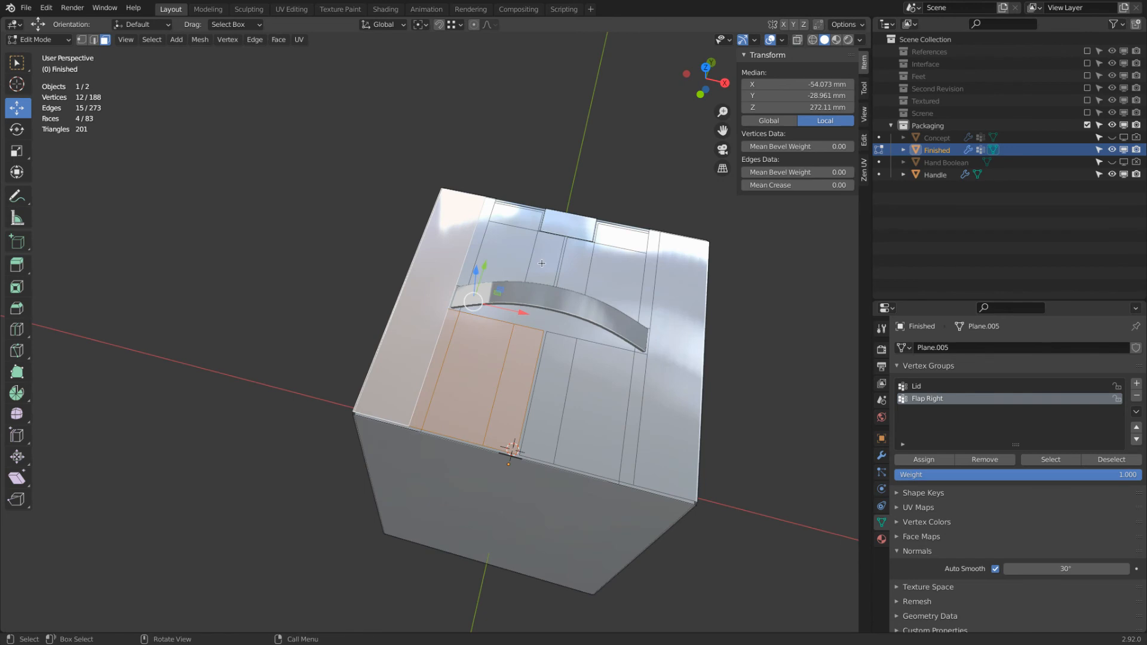
{"action": "scroll", "coordinate": [542, 263], "scroll_direction": "up", "scroll_amount": 3}
{"action": "left_click", "coordinate": [539, 258], "text": "shift"}
{"action": "left_click", "coordinate": [479, 233], "text": "shift"}
{"action": "left_click", "coordinate": [443, 229], "text": "shift"}
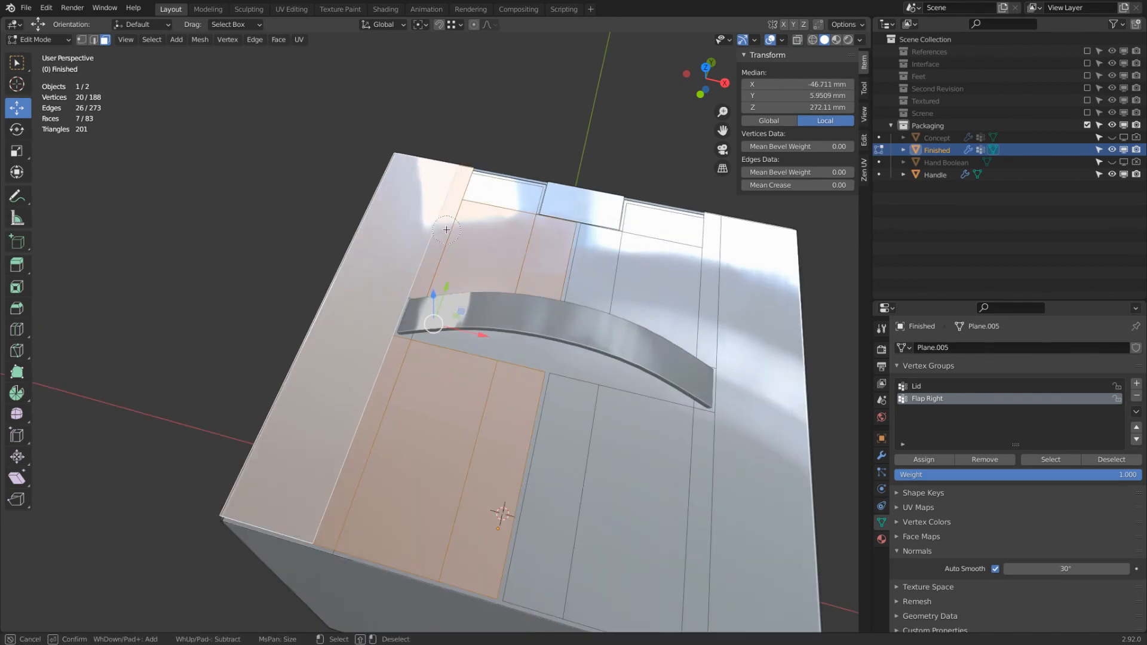
{"action": "middle_click_drag", "start_coordinate": [470, 236], "coordinate": [394, 203]}
{"action": "left_click", "coordinate": [525, 212], "text": "shift"}
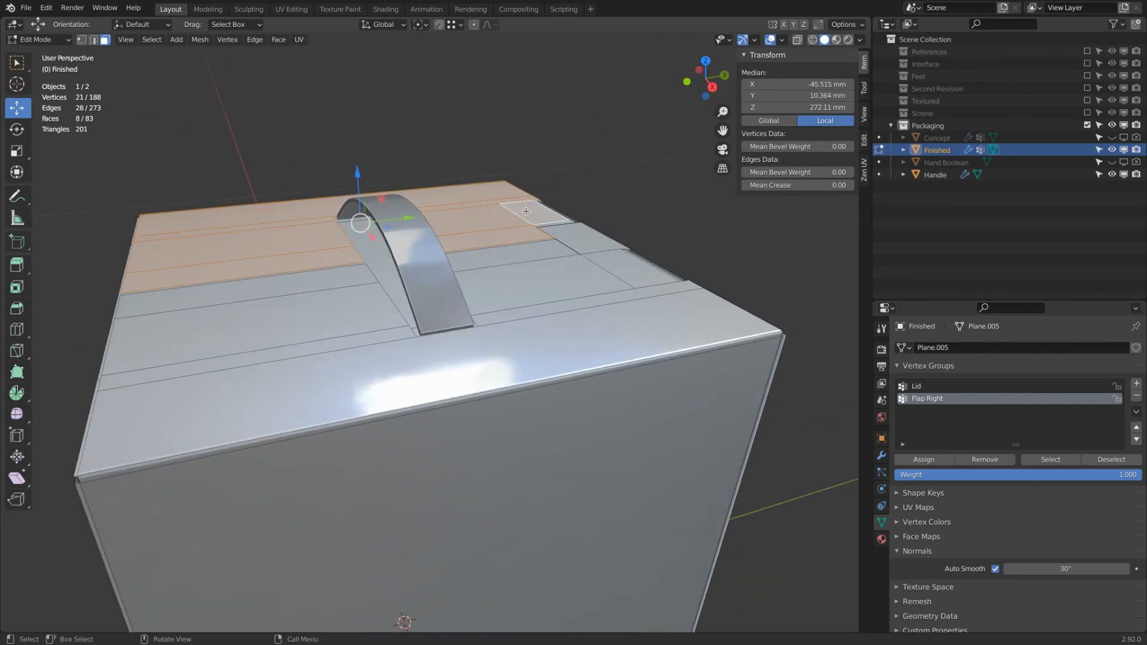
Assign the selected faces to a new vertex group named Flap Left and test the group's selection
{"action": "left_click", "coordinate": [1135, 384]}
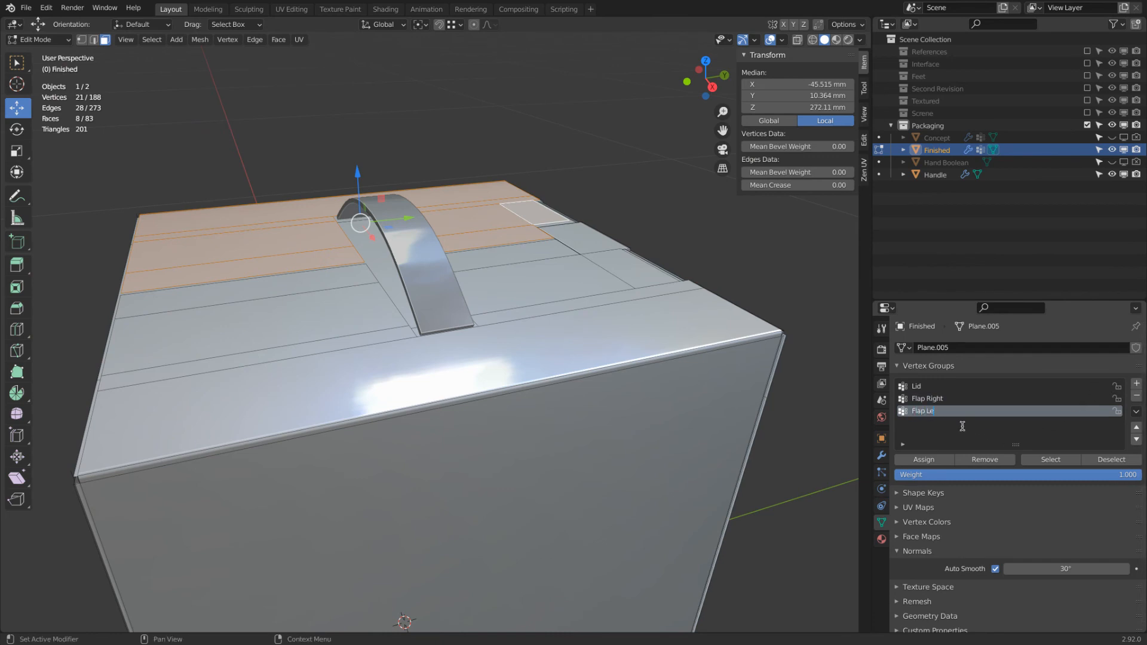
{"action": "left_click", "coordinate": [927, 461]}
{"action": "key", "text": "alt+a"}
{"action": "left_click", "coordinate": [1051, 459]}
{"action": "key", "text": "ctrl+l"}
Reselect the eight right flap faces and assign them to the Flap Right vertex group
{"action": "left_click", "coordinate": [973, 400]}
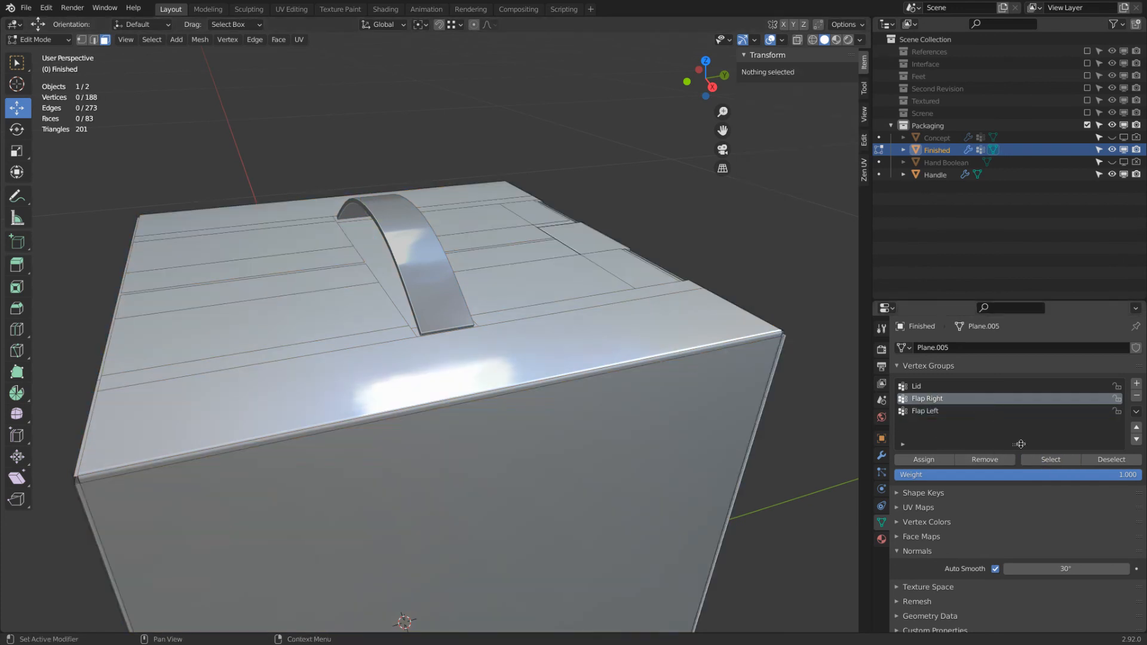
{"action": "left_click", "coordinate": [1056, 464]}
{"action": "left_click", "coordinate": [560, 283], "text": "shift"}
{"action": "left_click", "coordinate": [544, 254], "text": "shift"}
{"action": "left_click", "coordinate": [620, 271], "text": "shift"}
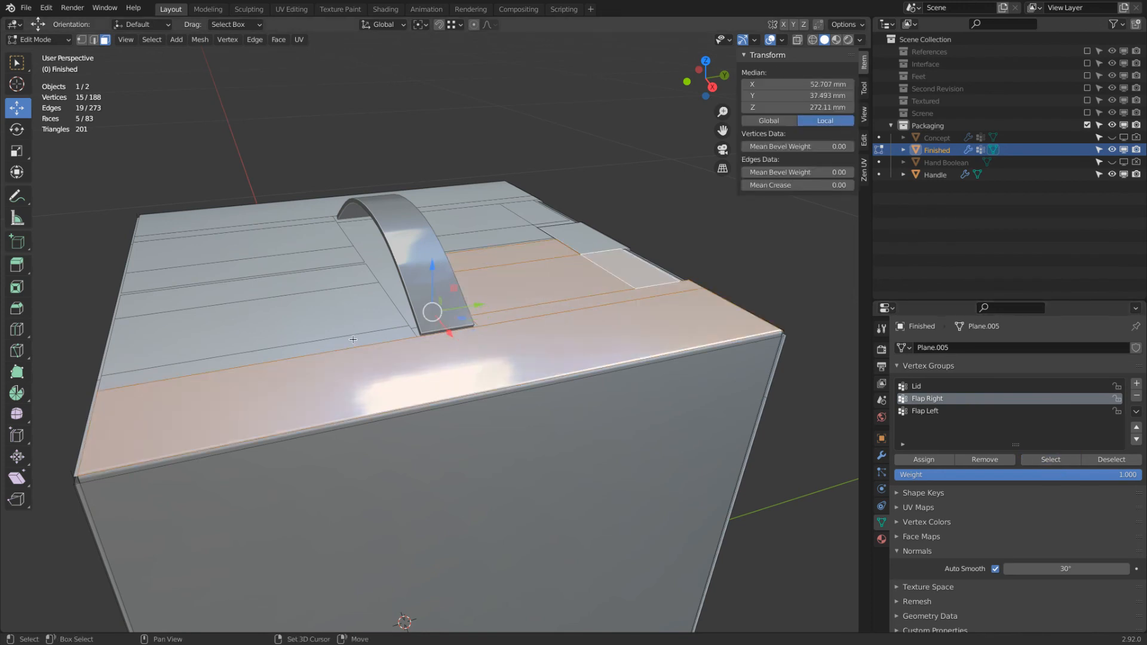
{"action": "left_click", "coordinate": [353, 339], "text": "shift"}
{"action": "left_click", "coordinate": [334, 320], "text": "shift"}
{"action": "left_click", "coordinate": [243, 298], "text": "shift"}
{"action": "left_click", "coordinate": [916, 460]}
Hide the selected right flap faces
{"action": "middle_click_drag", "start_coordinate": [727, 409], "coordinate": [590, 405]}
{"action": "scroll", "coordinate": [580, 427], "scroll_direction": "down", "scroll_amount": 3}
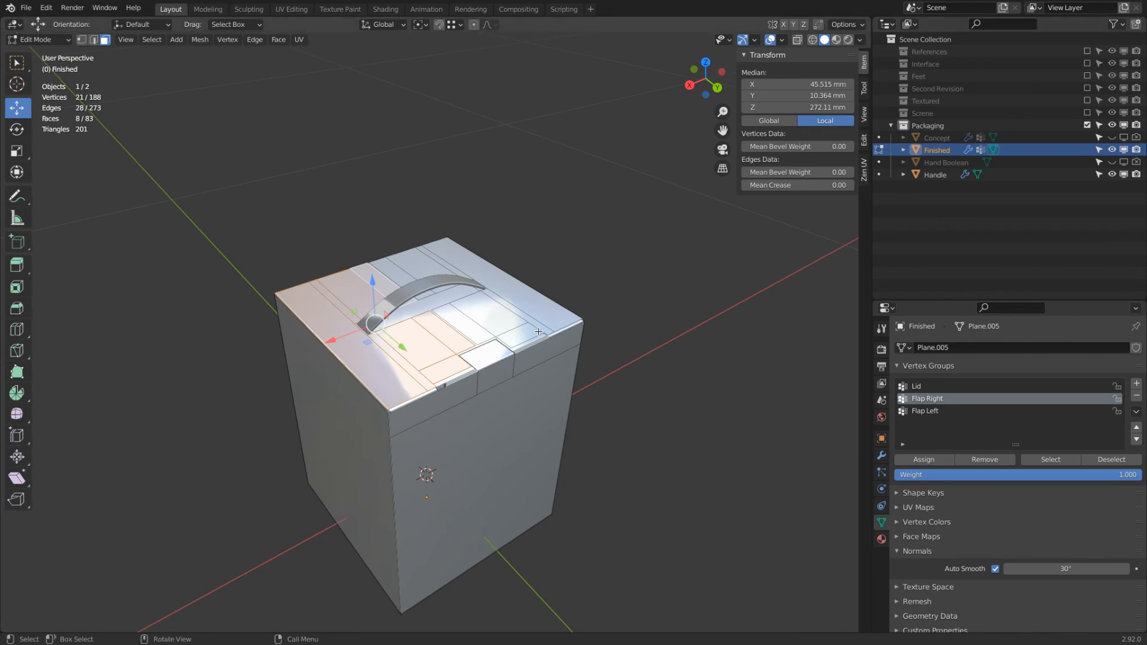
{"action": "key", "text": "h"}
{"action": "scroll", "coordinate": [471, 320], "scroll_direction": "up", "scroll_amount": 3}
{"action": "left_click", "coordinate": [393, 382]}
{"action": "left_click", "coordinate": [342, 449], "text": "shift"}
{"action": "left_click", "coordinate": [422, 446], "text": "shift"}
{"action": "middle_click_drag", "start_coordinate": [425, 446], "coordinate": [502, 401]}
{"action": "middle_click_drag", "start_coordinate": [661, 357], "coordinate": [609, 339]}
{"action": "key", "text": "shift+z"}
{"action": "left_click", "coordinate": [578, 345], "text": "shift"}
{"action": "left_click", "coordinate": [588, 321]}
{"action": "key", "text": "alt+a"}
{"action": "key", "text": "z"}
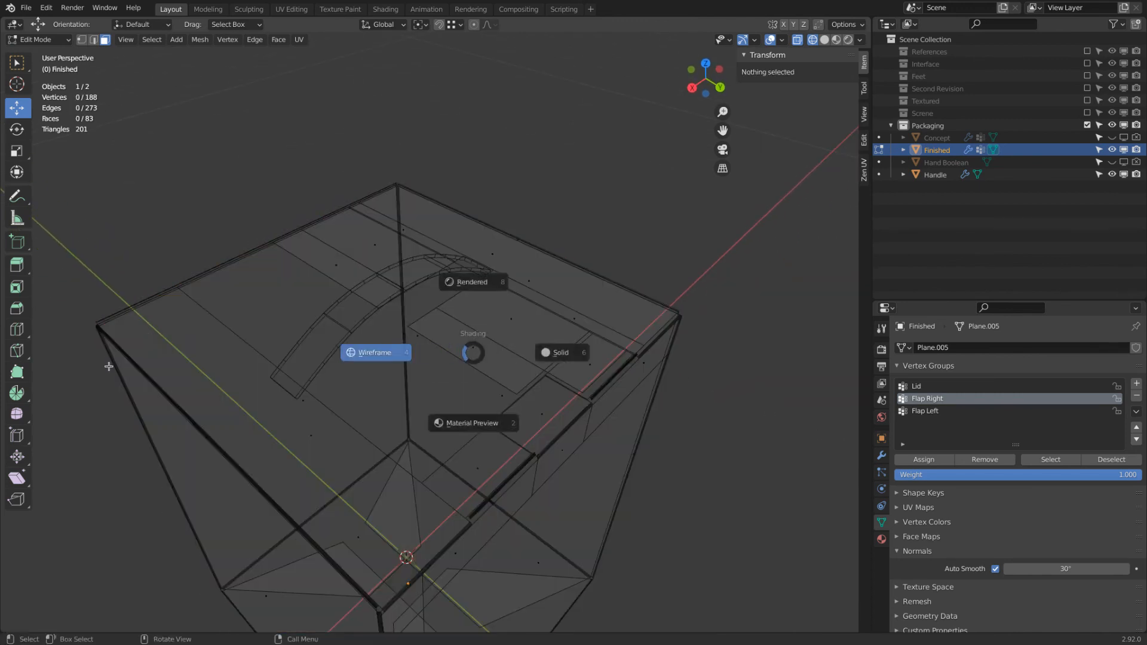
{"action": "key", "text": "z"}
Select the faces of the Flap Left vertex group and hide them
{"action": "left_click", "coordinate": [963, 412]}
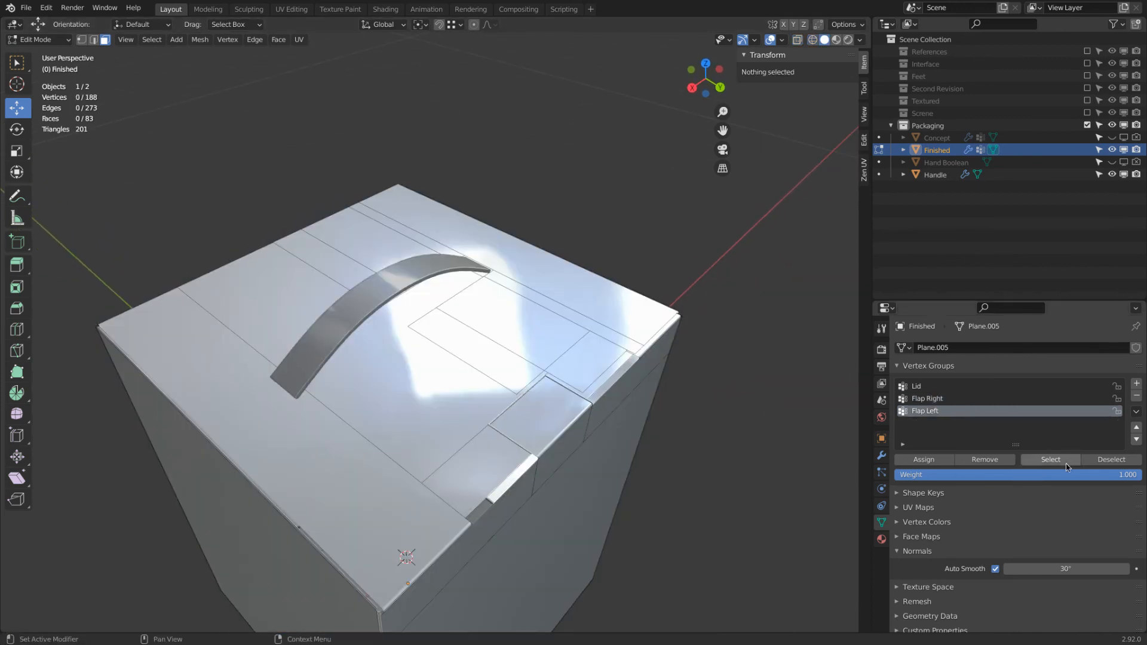
{"action": "left_click", "coordinate": [1067, 465]}
{"action": "key", "text": "h"}
Select the five faces of the inner lid exposed beneath the hidden flaps and check the selection from all sides
{"action": "left_click", "coordinate": [590, 363]}
{"action": "left_click", "coordinate": [604, 330], "text": "shift"}
{"action": "left_click", "coordinate": [510, 340], "text": "shift"}
{"action": "left_click", "coordinate": [468, 468], "text": "shift"}
{"action": "left_click", "coordinate": [384, 499], "text": "shift"}
{"action": "middle_click_drag", "start_coordinate": [266, 435], "coordinate": [263, 394]}
{"action": "scroll", "coordinate": [463, 390], "scroll_direction": "up", "scroll_amount": 3}
{"action": "key", "text": "alt+z"}
{"action": "middle_click_drag", "start_coordinate": [468, 410], "coordinate": [428, 389]}
{"action": "scroll", "coordinate": [427, 388], "scroll_direction": "up", "scroll_amount": 2}
{"action": "scroll", "coordinate": [430, 388], "scroll_direction": "down", "scroll_amount": 1}
{"action": "key", "text": "alt+z"}
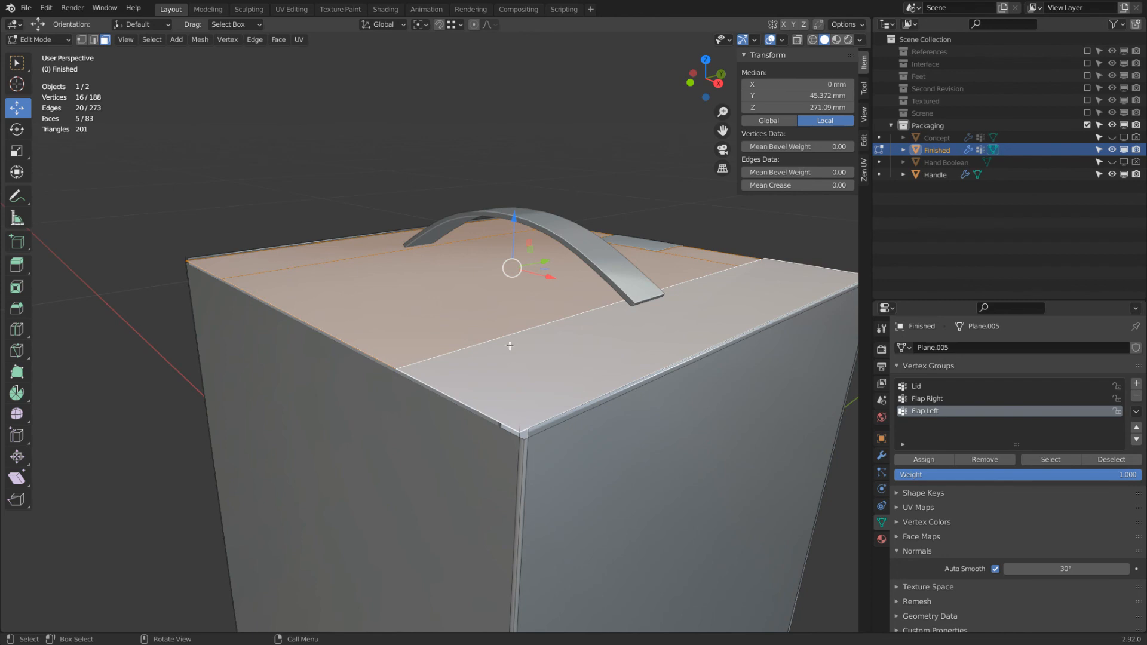
{"action": "middle_click_drag", "start_coordinate": [406, 331], "coordinate": [101, 248]}
{"action": "middle_click_drag", "start_coordinate": [179, 324], "coordinate": [391, 406]}
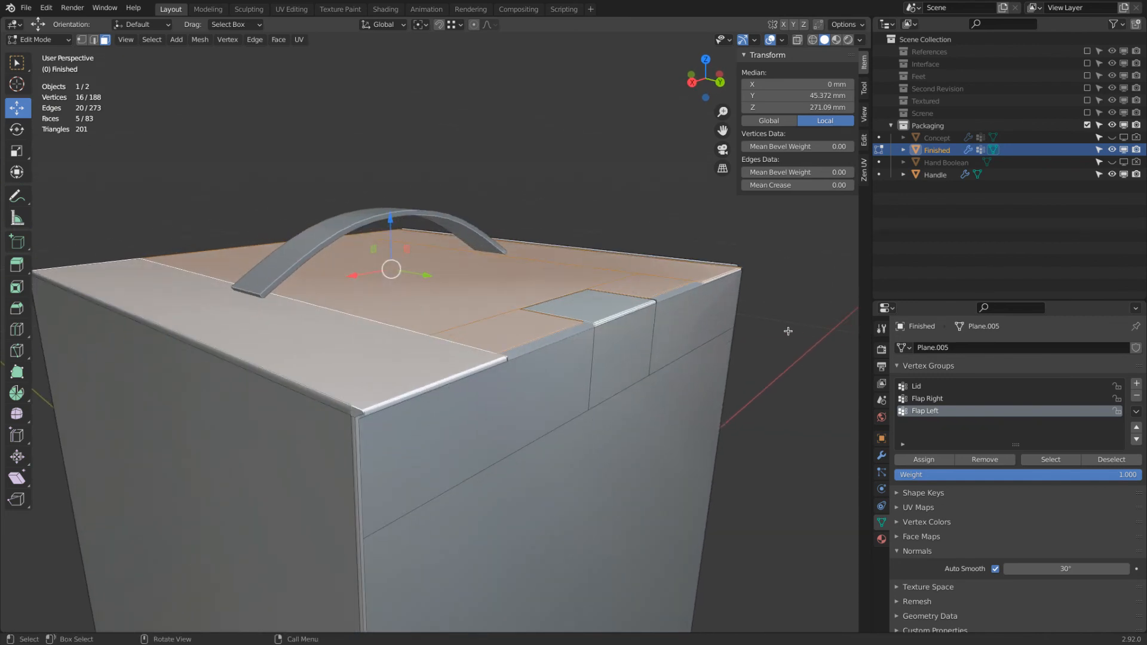
Add a vertex group named Lid Inside and test its selection from a cleared selection
{"action": "left_click", "coordinate": [1135, 383]}
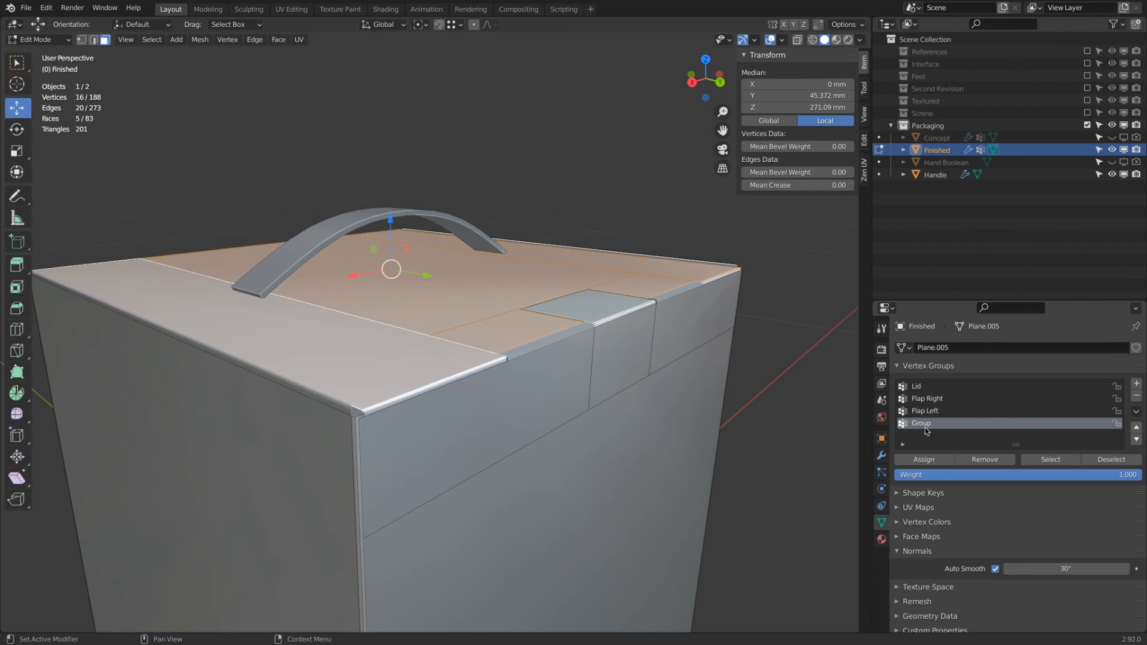
{"action": "type", "text": "Lid Inside"}
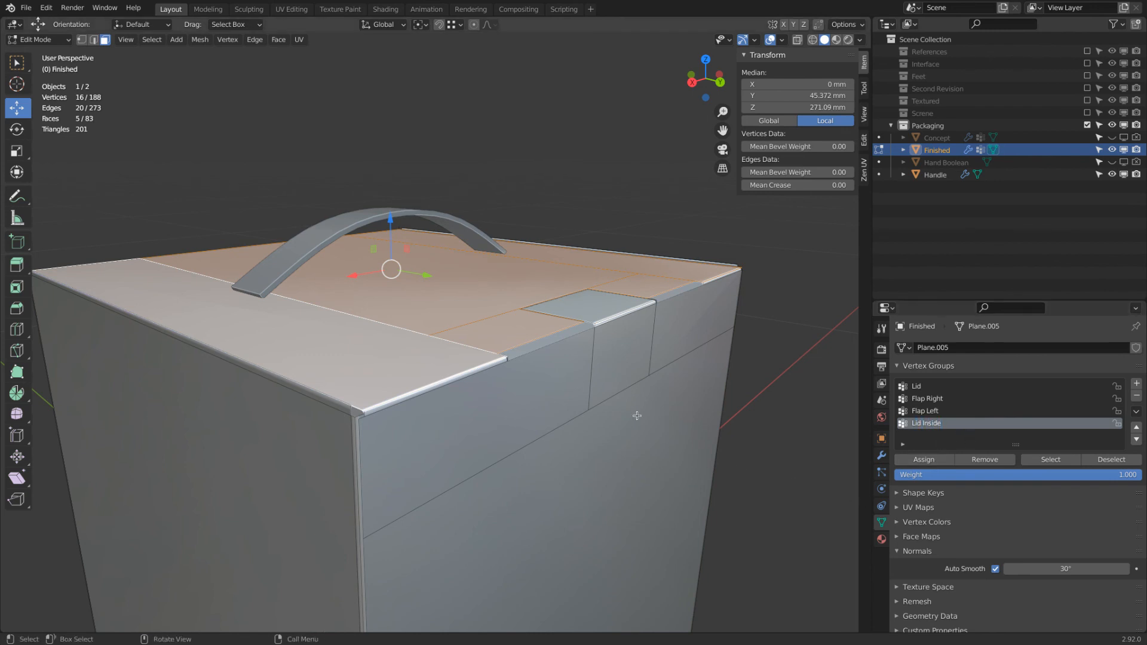
{"action": "key", "text": "alt+a"}
{"action": "left_click", "coordinate": [1050, 461]}
Select the small tab face at the middle of the lid's edge together with the rounded strip along its outer edge
{"action": "left_click", "coordinate": [597, 306]}
{"action": "scroll", "coordinate": [598, 306], "scroll_direction": "up", "scroll_amount": 3}
{"action": "scroll", "coordinate": [546, 352], "scroll_direction": "up", "scroll_amount": 5}
{"action": "key", "text": "z"}
{"action": "left_click", "coordinate": [383, 377]}
{"action": "scroll", "coordinate": [543, 361], "scroll_direction": "down", "scroll_amount": 7}
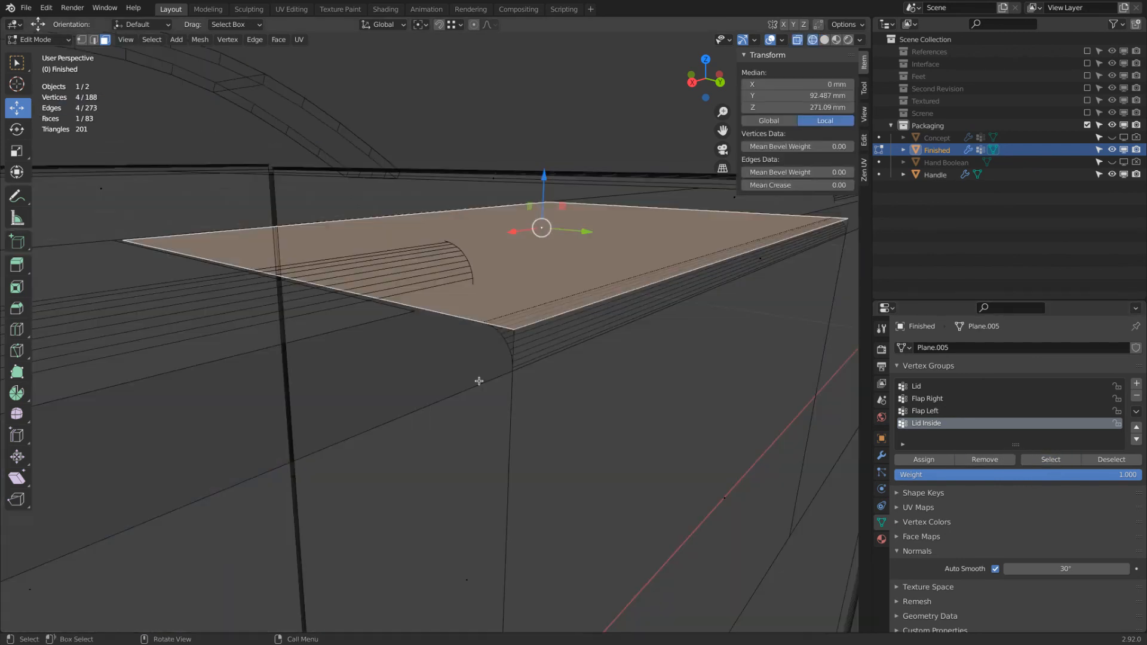
{"action": "middle_click_drag", "start_coordinate": [543, 362], "coordinate": [559, 390]}
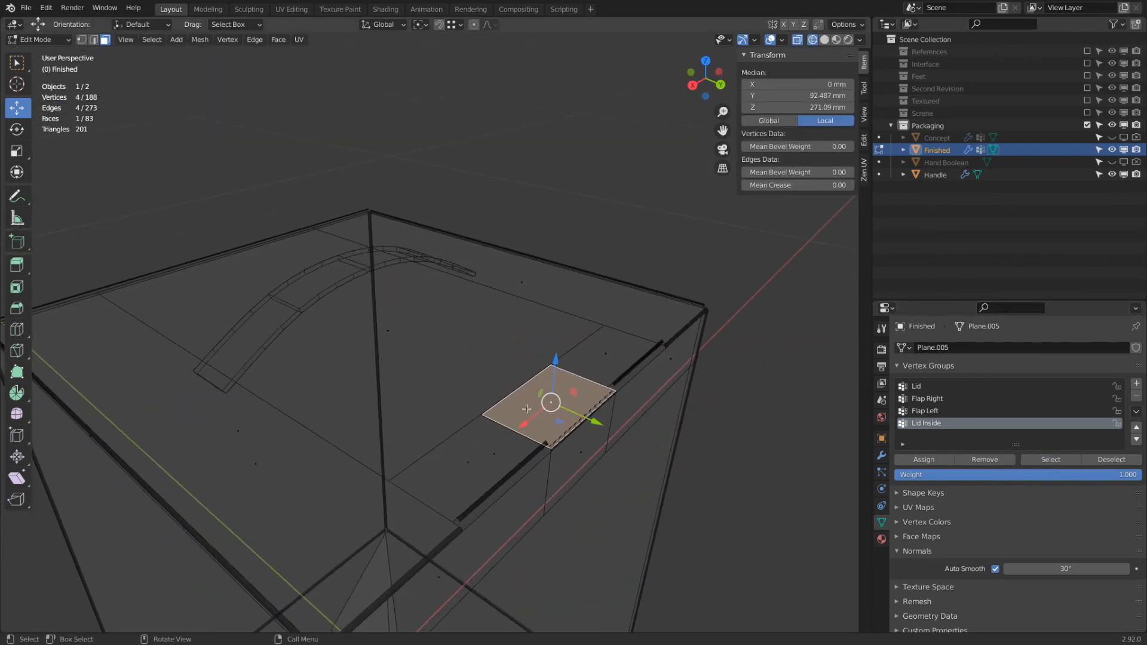
{"action": "key", "text": "z"}
{"action": "left_click", "coordinate": [640, 405]}
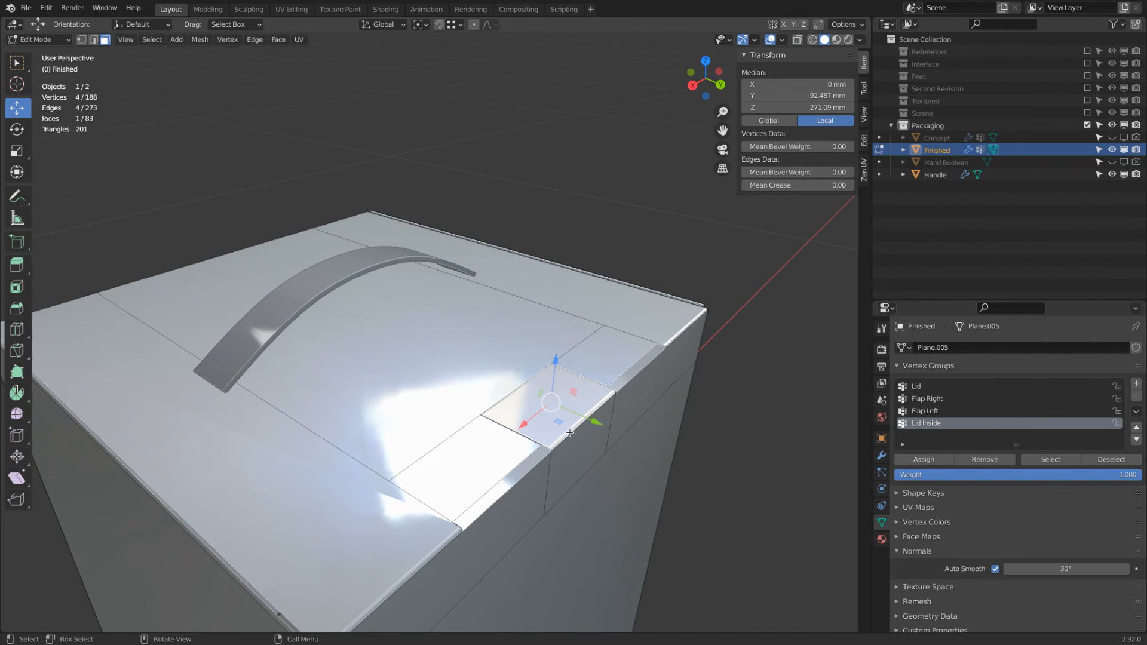
{"action": "scroll", "coordinate": [569, 431], "scroll_direction": "up", "scroll_amount": 3}
{"action": "middle_click_drag", "start_coordinate": [576, 440], "coordinate": [589, 414]}
{"action": "left_click", "coordinate": [602, 278], "text": "shift"}
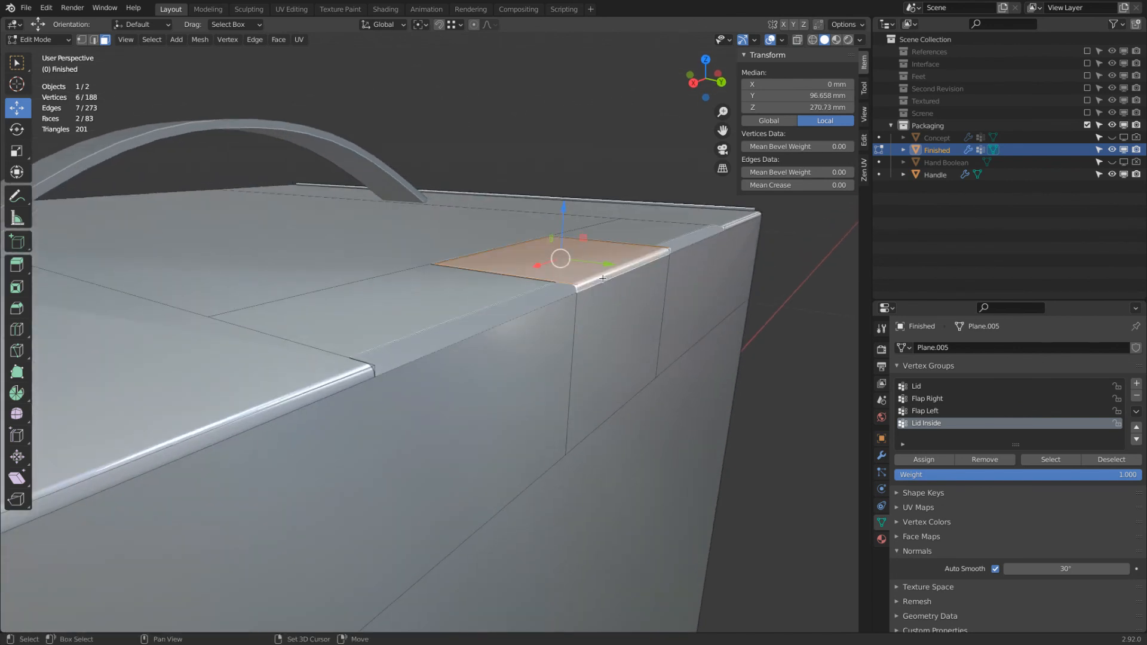
{"action": "middle_click_drag", "start_coordinate": [606, 327], "coordinate": [419, 352], "text": "shift"}
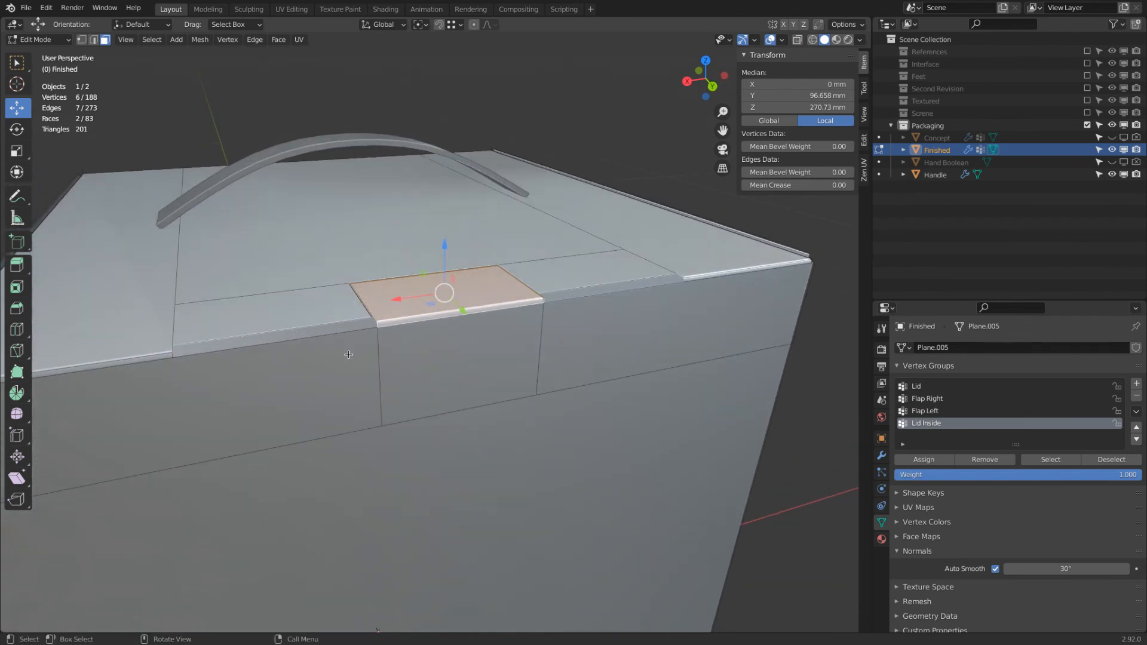
Knife-cut one slanted edge across the folded-down strip on each side of the central tab, from its upper to its lower edge
{"action": "scroll", "coordinate": [344, 381], "scroll_direction": "down", "scroll_amount": 2}
{"action": "scroll", "coordinate": [344, 381], "scroll_direction": "up", "scroll_amount": 1}
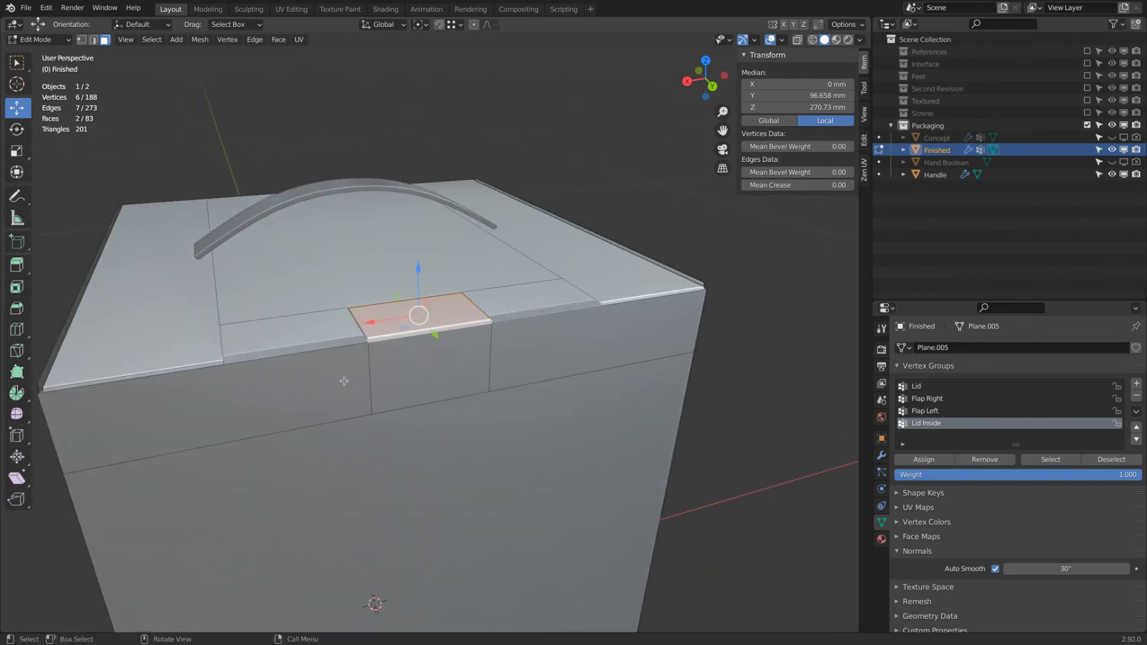
{"action": "key", "text": "ctrl+r"}
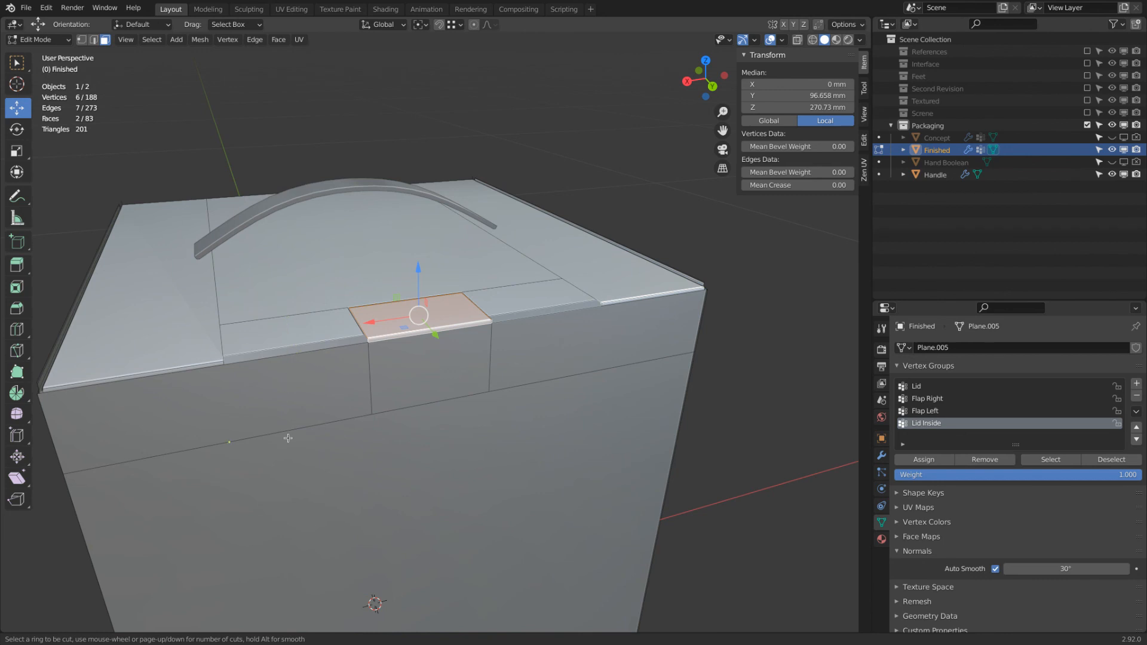
{"action": "key", "text": "Escape"}
{"action": "key", "text": "k"}
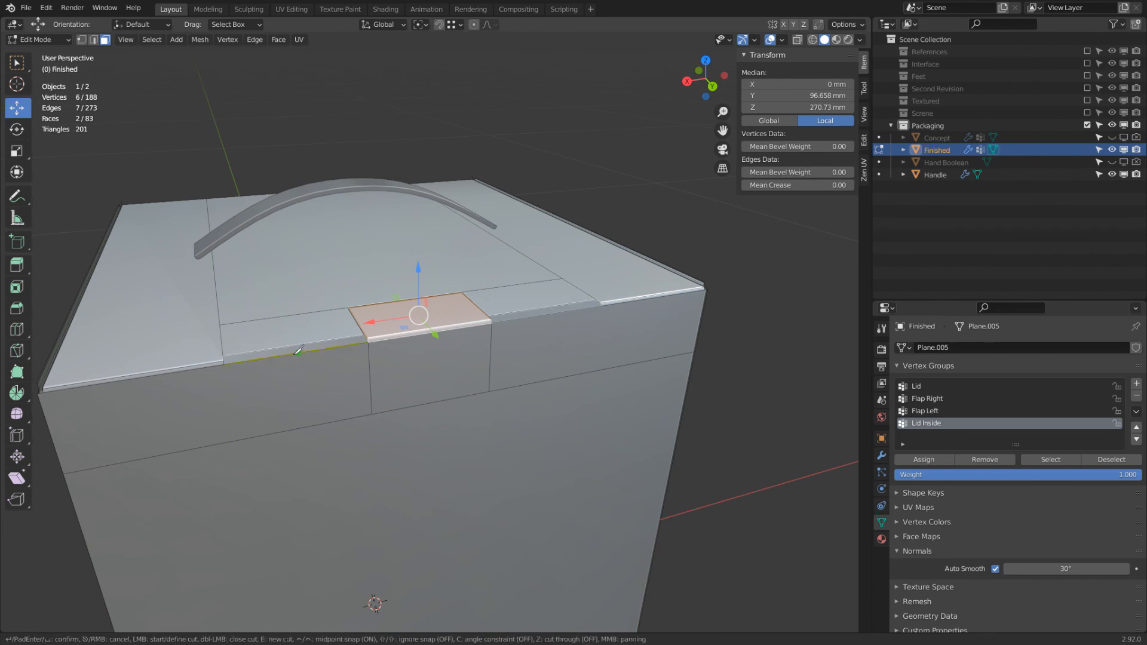
{"action": "left_click", "coordinate": [296, 351]}
{"action": "left_click", "coordinate": [230, 440]}
{"action": "key", "text": "Return"}
{"action": "key", "text": "k"}
{"action": "left_click", "coordinate": [605, 368]}
{"action": "key", "text": "Return"}
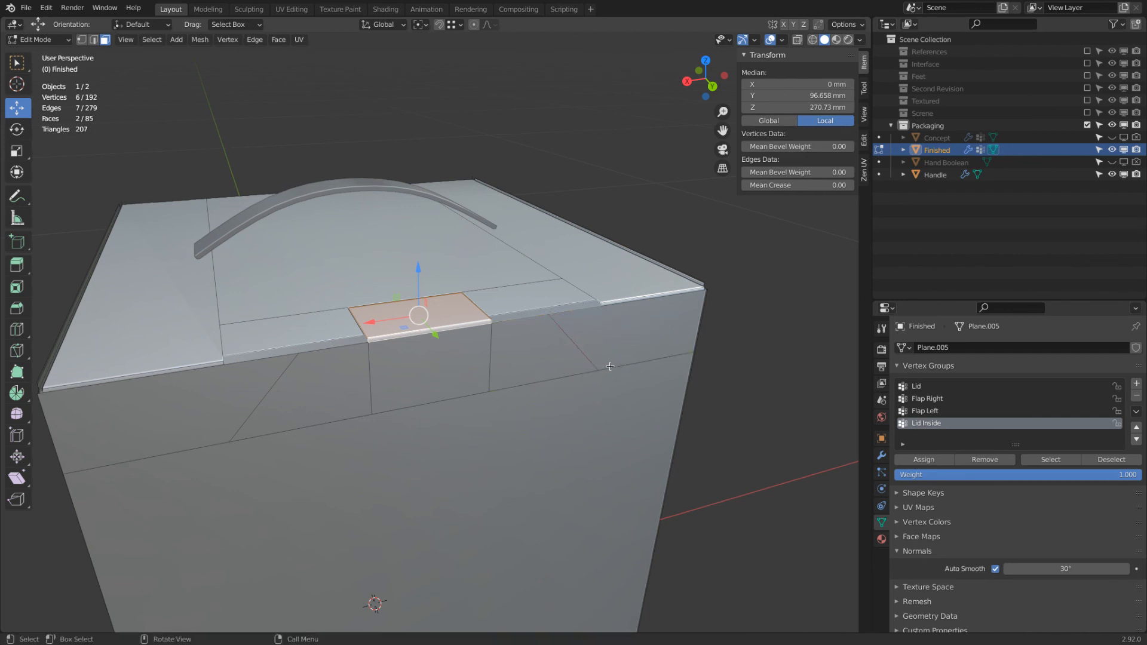
Straighten the two slanted cut edges on the folded-down strip by scaling each one to 0 along X
{"action": "left_click", "coordinate": [578, 349]}
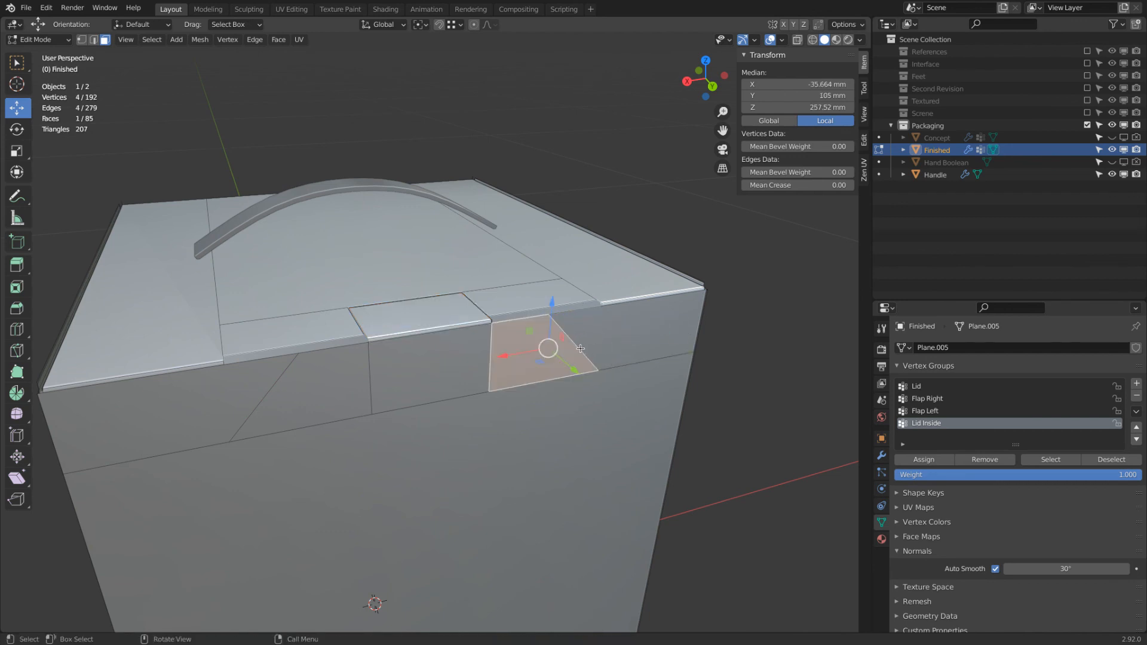
{"action": "left_click", "coordinate": [94, 39]}
{"action": "left_click", "coordinate": [579, 329]}
{"action": "key", "text": "s"}
{"action": "key", "text": "x"}
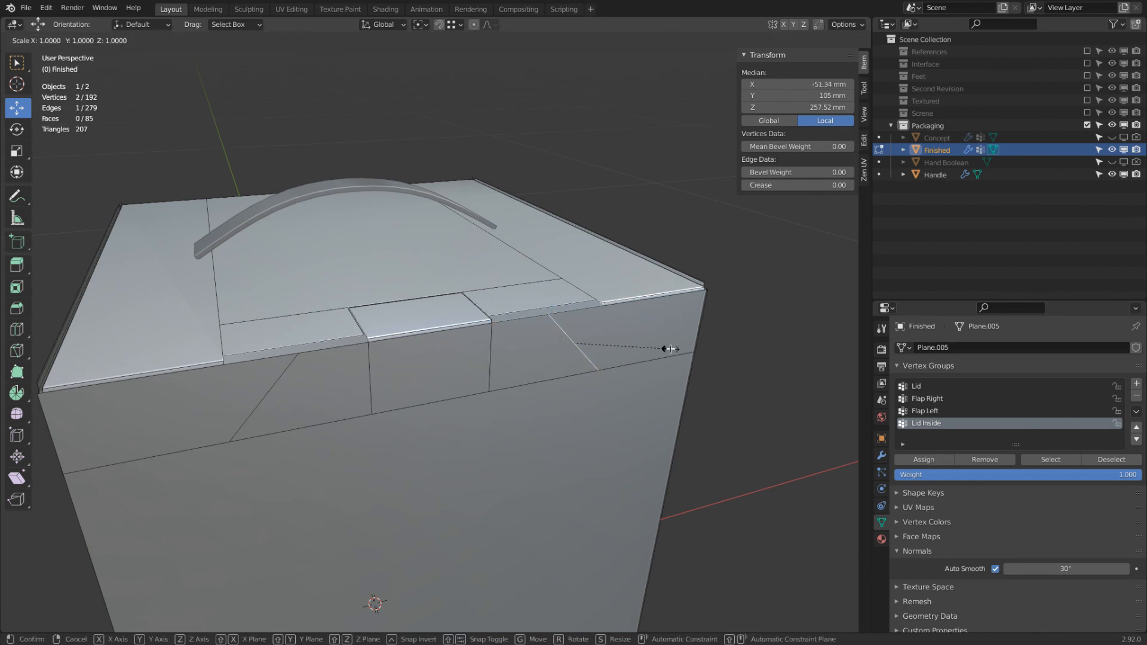
{"action": "key", "text": "0"}
{"action": "key", "text": "Return"}
{"action": "left_click", "coordinate": [241, 402]}
{"action": "key", "text": "s"}
{"action": "key", "text": "x"}
{"action": "key", "text": "0"}
{"action": "key", "text": "Return"}
Scale both straightened edges together along X by 0.401 and again by 0.986 so they sit close beside the central tab
{"action": "left_click", "coordinate": [577, 343], "text": "shift"}
{"action": "key", "text": "s"}
{"action": "key", "text": "x"}
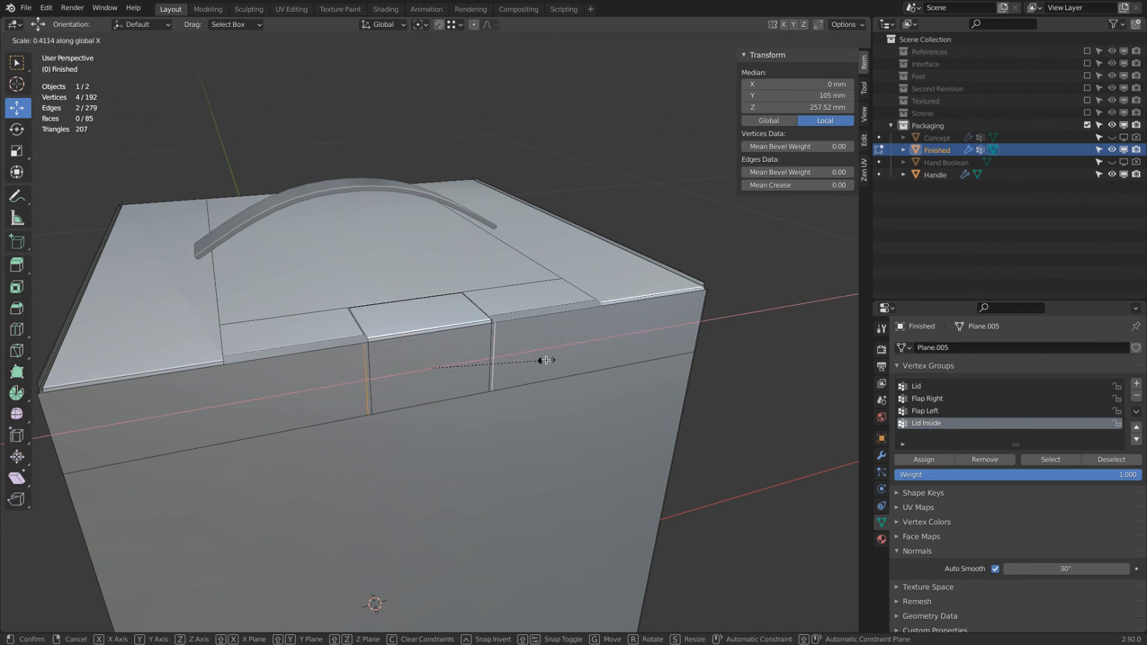
{"action": "left_click", "coordinate": [538, 359]}
{"action": "scroll", "coordinate": [492, 320], "scroll_direction": "up", "scroll_amount": 5}
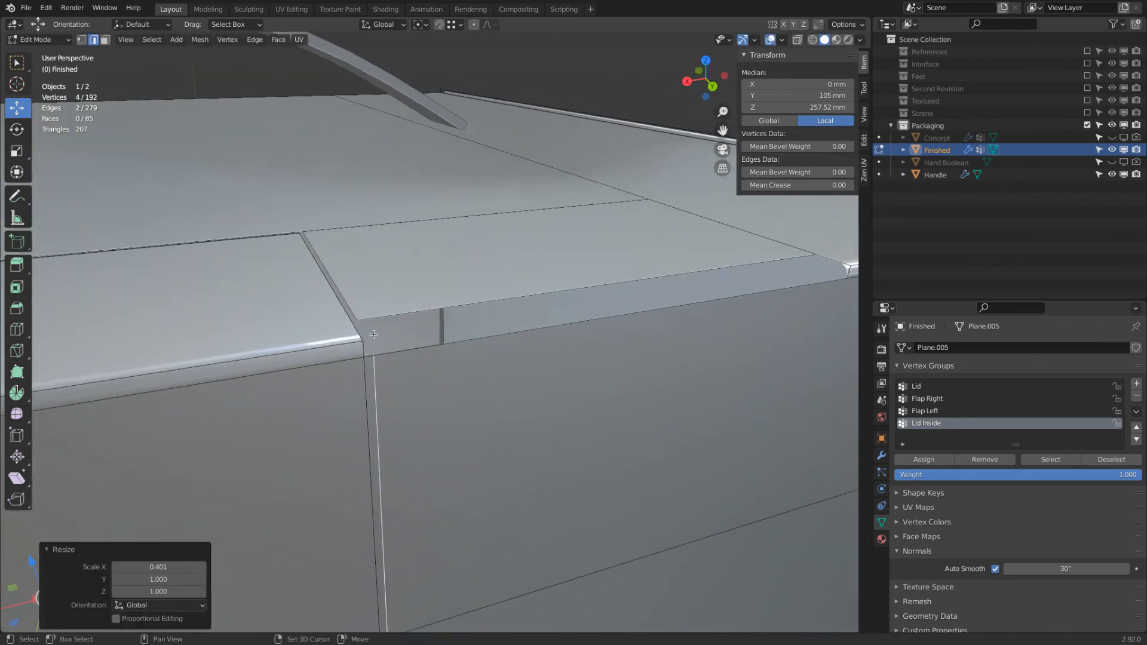
{"action": "key", "text": "s"}
{"action": "key", "text": "x"}
{"action": "left_click", "coordinate": [492, 346]}
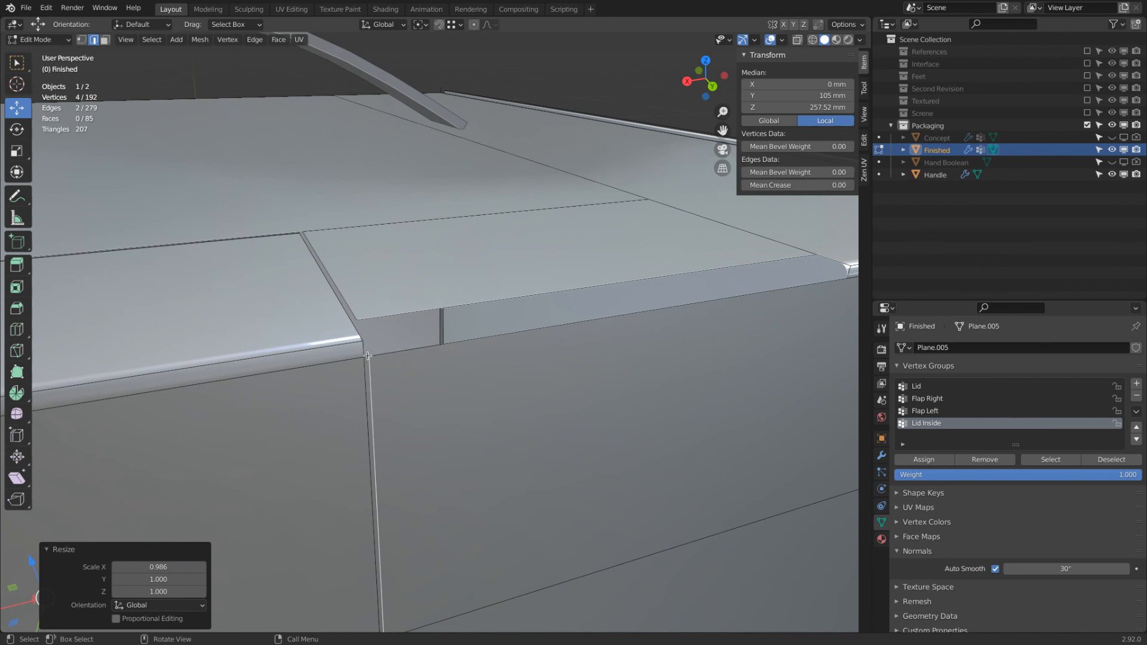
Delete the short upper edges of the two narrow slivers beside the central tab to open a thin gap on each side
{"action": "left_click", "coordinate": [367, 356]}
{"action": "scroll", "coordinate": [391, 354], "scroll_direction": "down", "scroll_amount": 4}
{"action": "middle_click_drag", "start_coordinate": [391, 353], "coordinate": [499, 323], "text": "shift"}
{"action": "left_click", "coordinate": [508, 330], "text": "shift"}
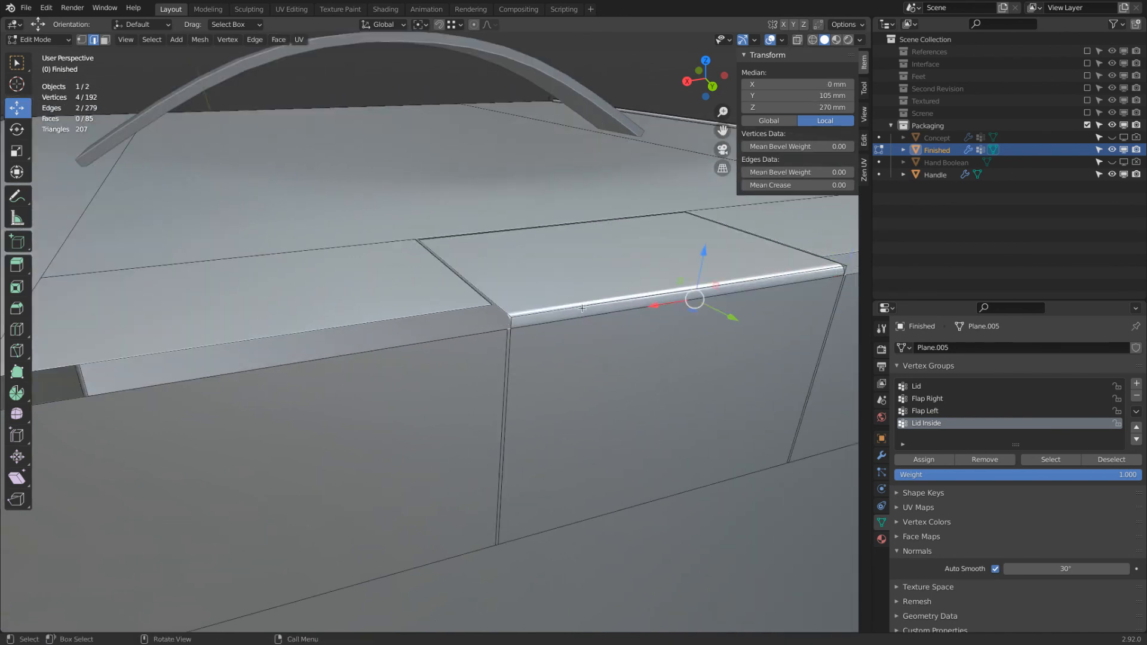
{"action": "scroll", "coordinate": [576, 302], "scroll_direction": "down", "scroll_amount": 4}
{"action": "key", "text": "x"}
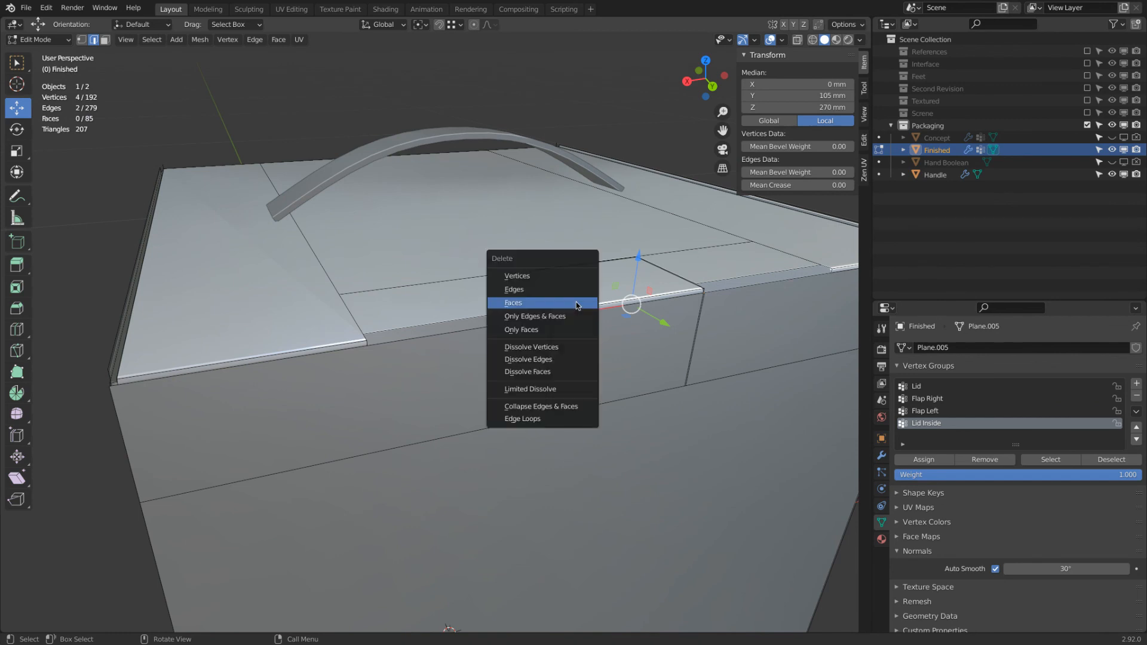
{"action": "left_click", "coordinate": [574, 289]}
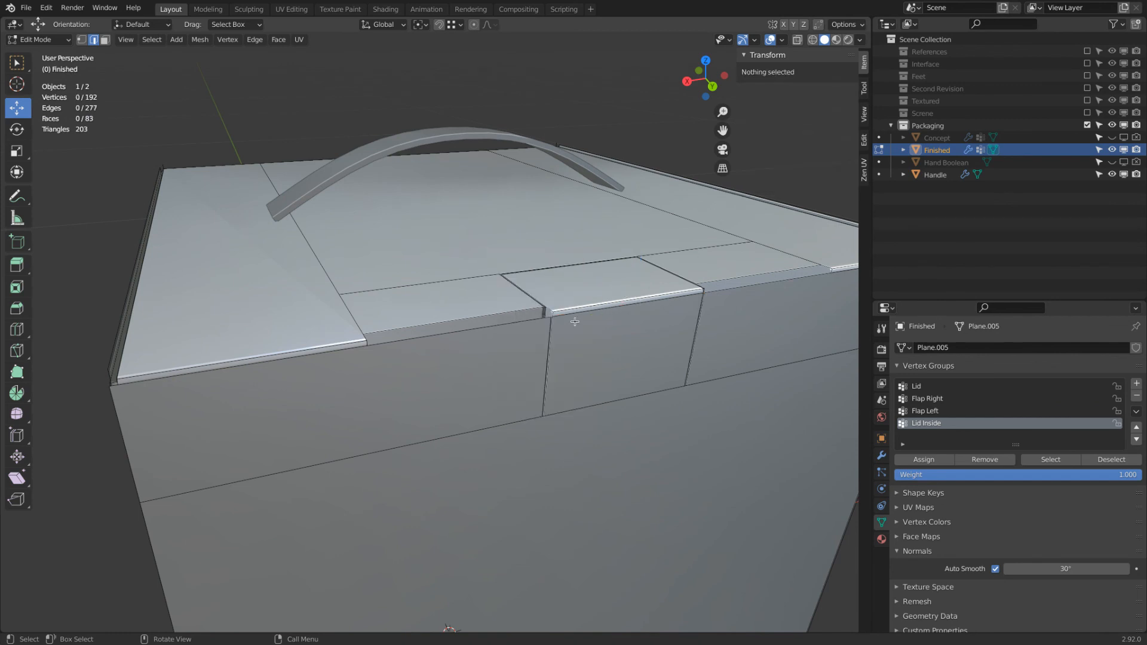
Scale the two side edges of the tab's folded-down part along X by 0.990 to fit the tab's width
{"action": "left_click", "coordinate": [544, 340]}
{"action": "left_click", "coordinate": [702, 330], "text": "shift"}
{"action": "middle_click_drag", "start_coordinate": [716, 320], "coordinate": [652, 325]}
{"action": "scroll", "coordinate": [652, 325], "scroll_direction": "up", "scroll_amount": 5}
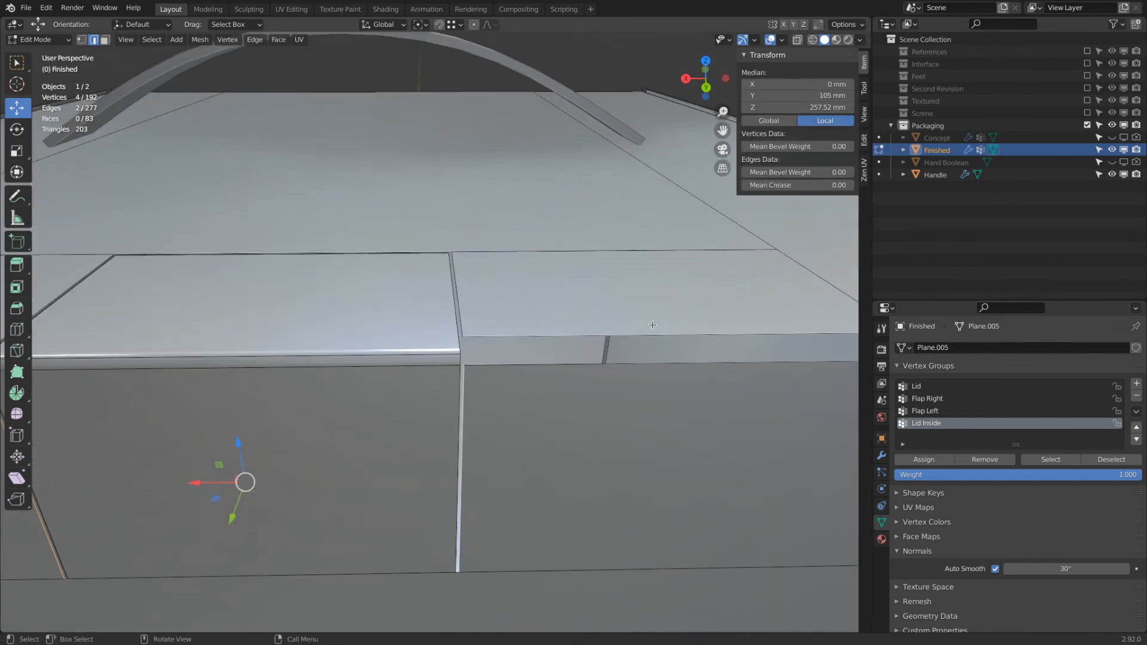
{"action": "key", "text": "s"}
{"action": "key", "text": "x"}
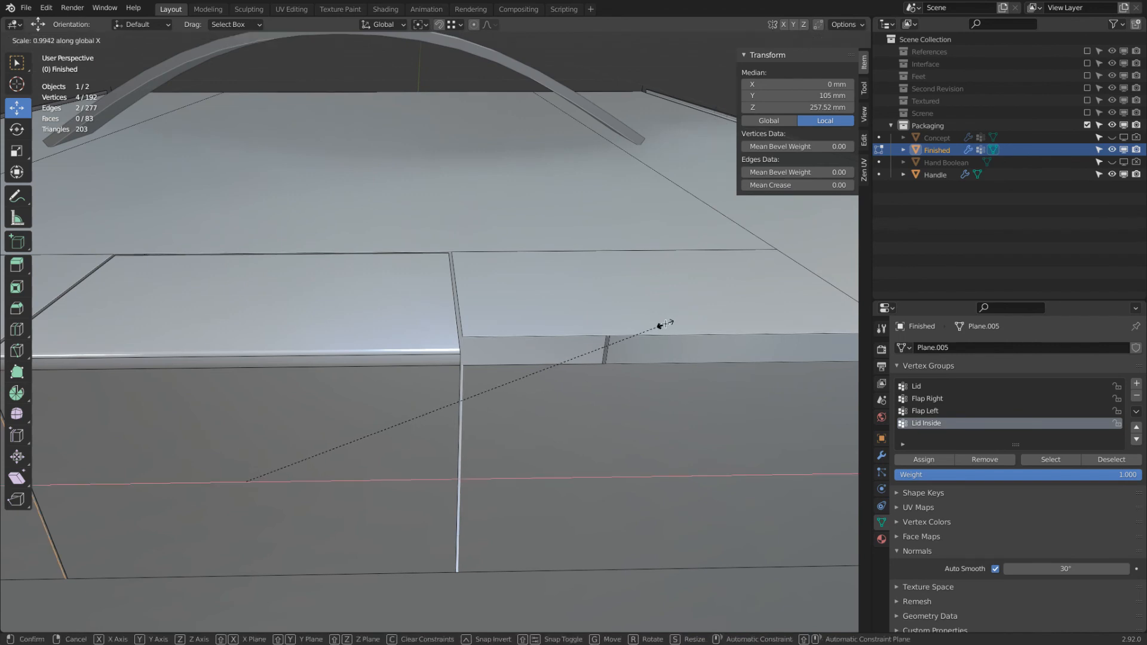
{"action": "left_click", "coordinate": [663, 324]}
{"action": "scroll", "coordinate": [529, 308], "scroll_direction": "down", "scroll_amount": 6}
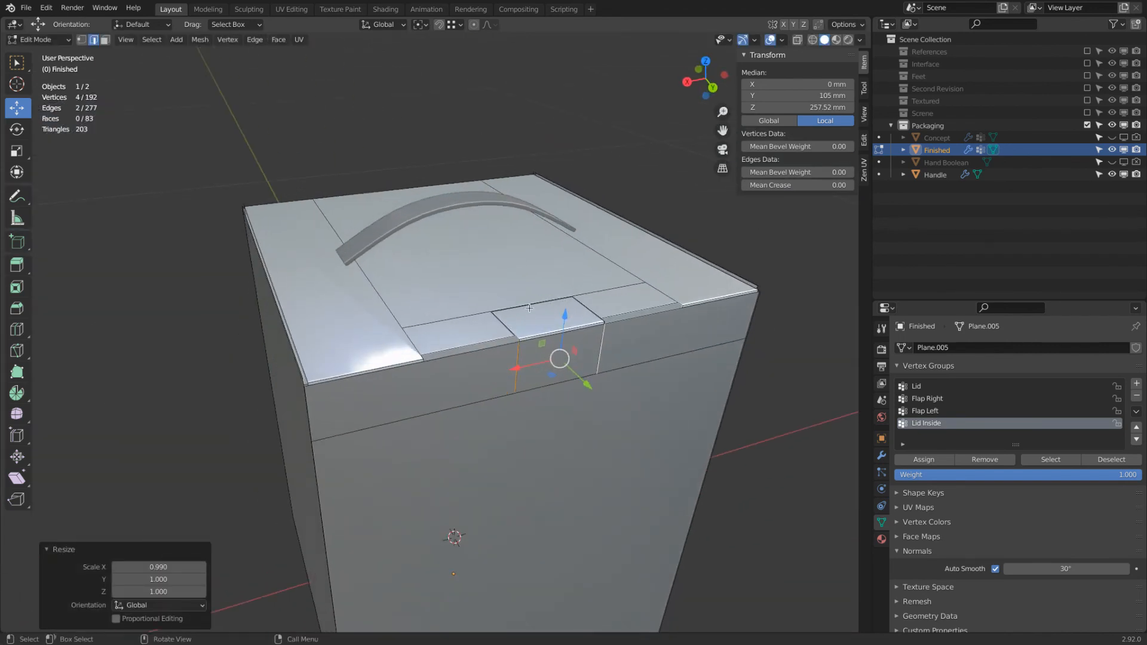
Select the central tab's upper, rounded and folded-down faces, make its lower edge active and set the pivot point to Active Element
{"action": "left_click", "coordinate": [105, 41]}
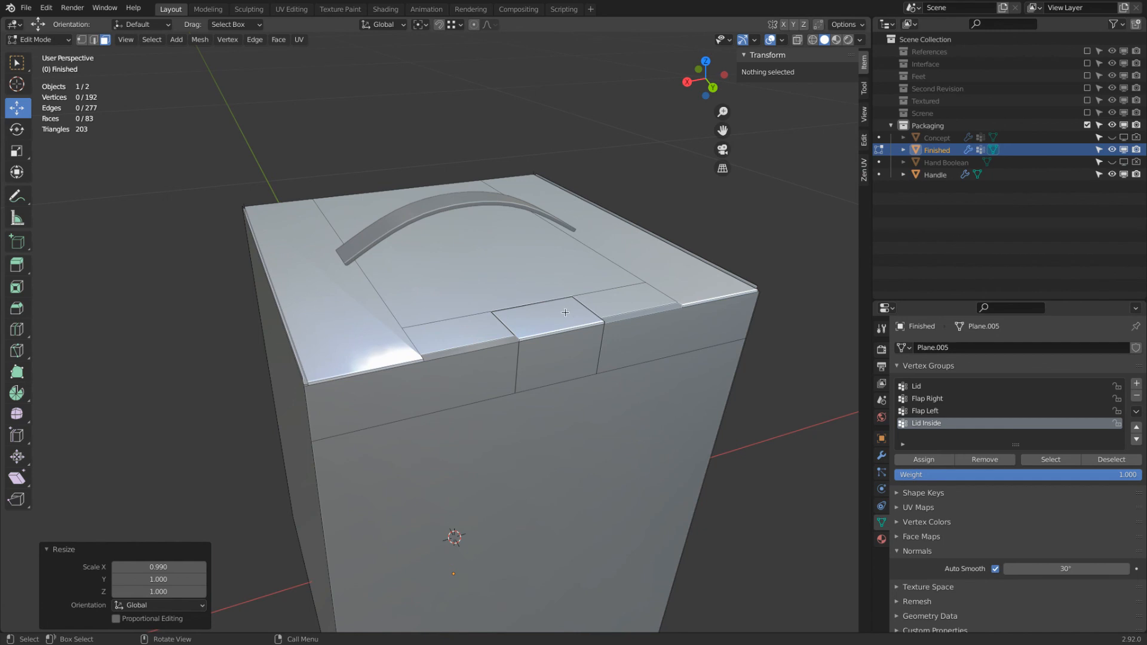
{"action": "left_click", "coordinate": [568, 312]}
{"action": "scroll", "coordinate": [568, 314], "scroll_direction": "up", "scroll_amount": 3}
{"action": "scroll", "coordinate": [599, 332], "scroll_direction": "up", "scroll_amount": 2}
{"action": "left_click", "coordinate": [600, 331], "text": "shift"}
{"action": "left_click", "coordinate": [601, 371], "text": "shift"}
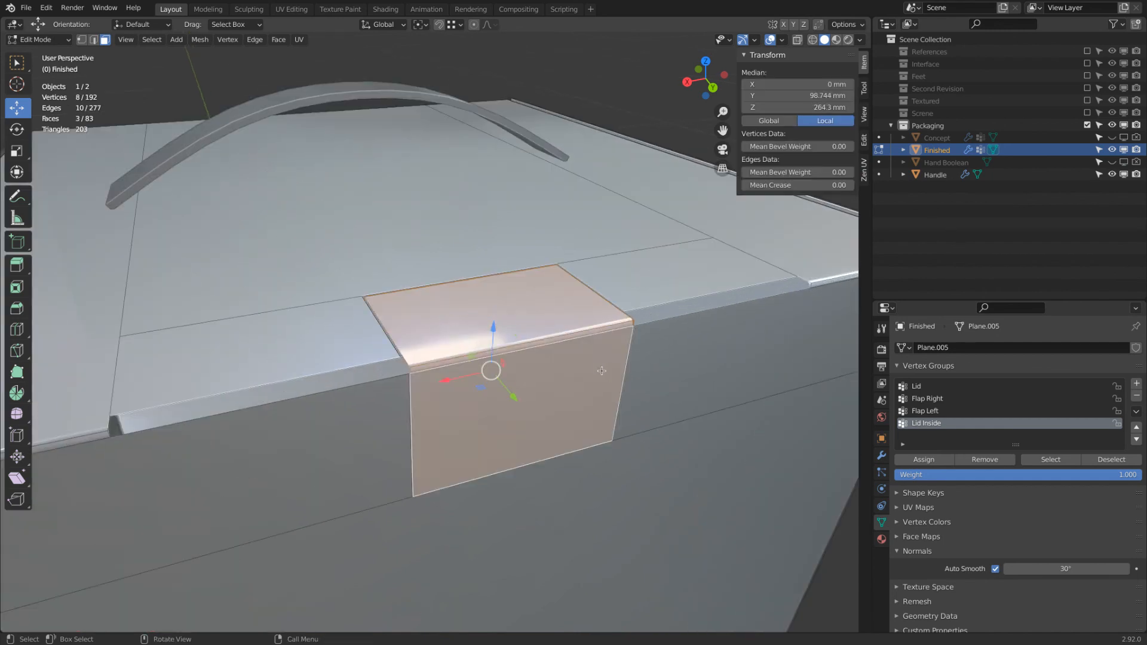
{"action": "scroll", "coordinate": [601, 371], "scroll_direction": "down", "scroll_amount": 4}
{"action": "left_click", "coordinate": [94, 39]}
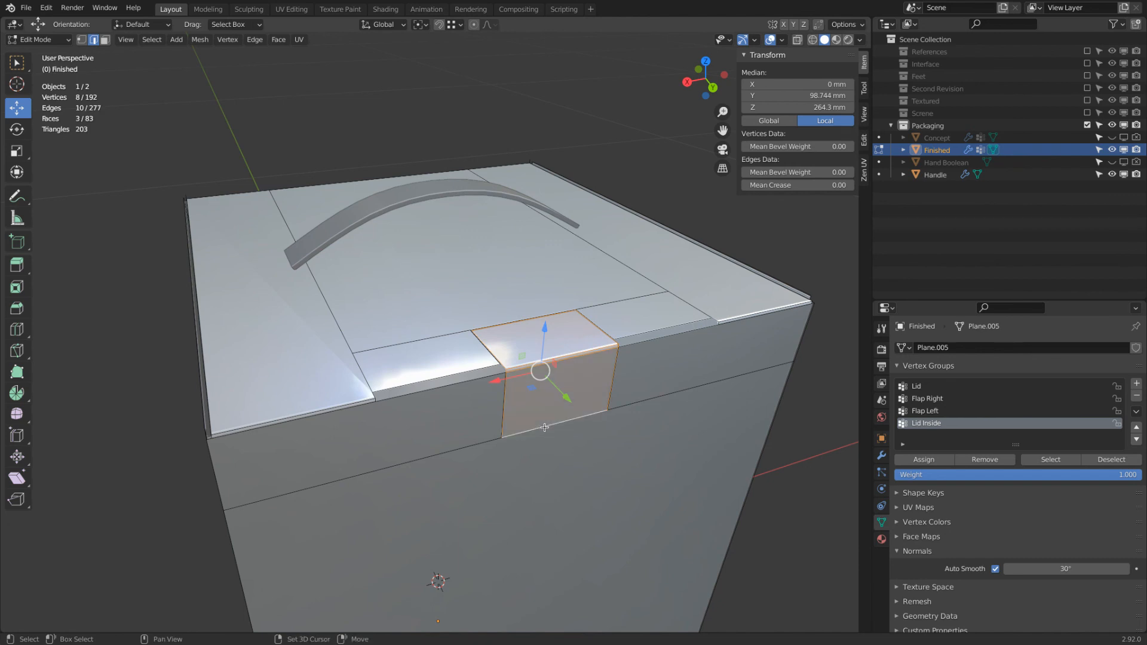
{"action": "left_click", "coordinate": [421, 25]}
{"action": "left_click", "coordinate": [451, 92]}
Try rotating the whole tab outward about its lower edge by -53.6° around the X axis
{"action": "middle_click_drag", "start_coordinate": [466, 197], "coordinate": [596, 235]}
{"action": "key", "text": "r"}
{"action": "key", "text": "x"}
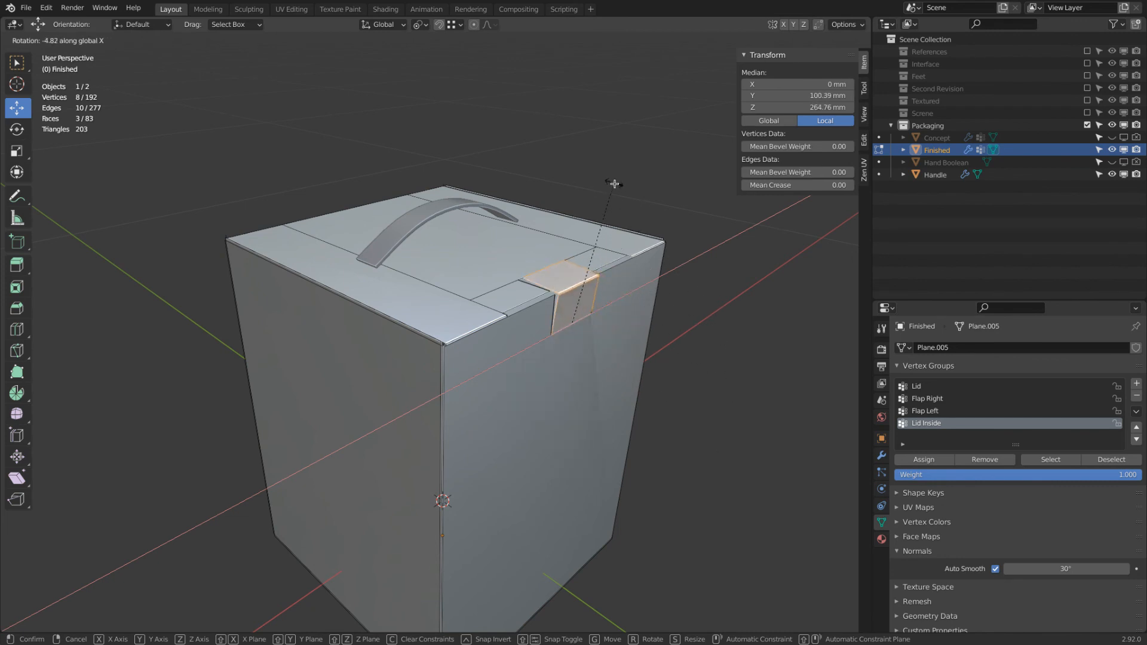
{"action": "right_click", "coordinate": [624, 226]}
{"action": "scroll", "coordinate": [958, 492], "scroll_direction": "down", "scroll_amount": 1}
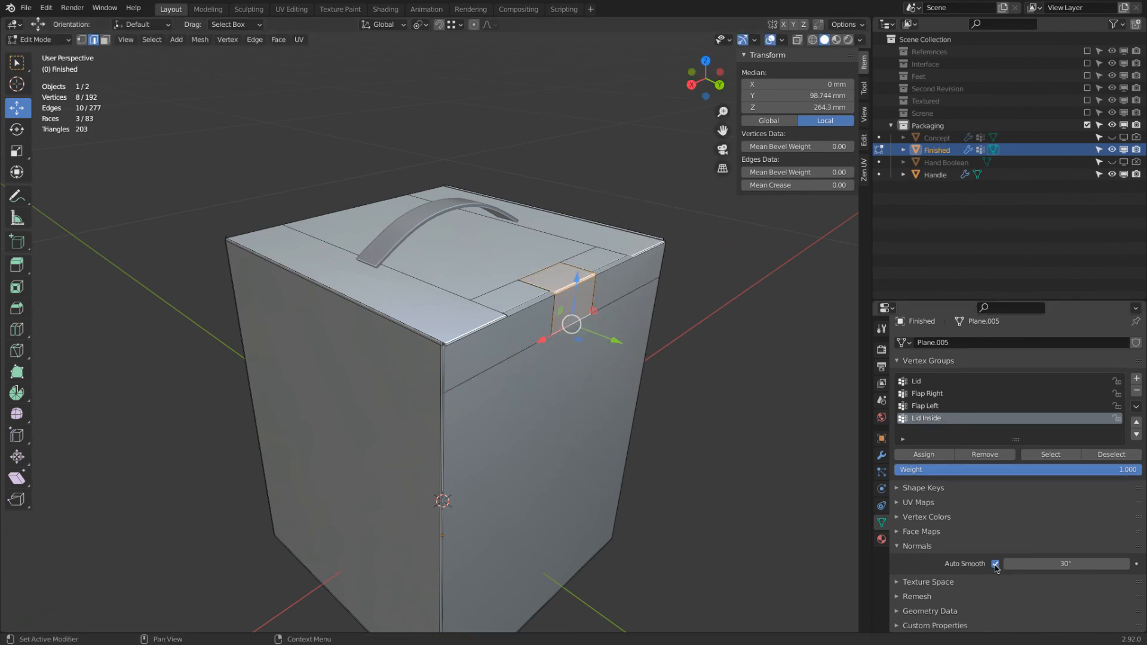
{"action": "key", "text": "r"}
{"action": "key", "text": "x"}
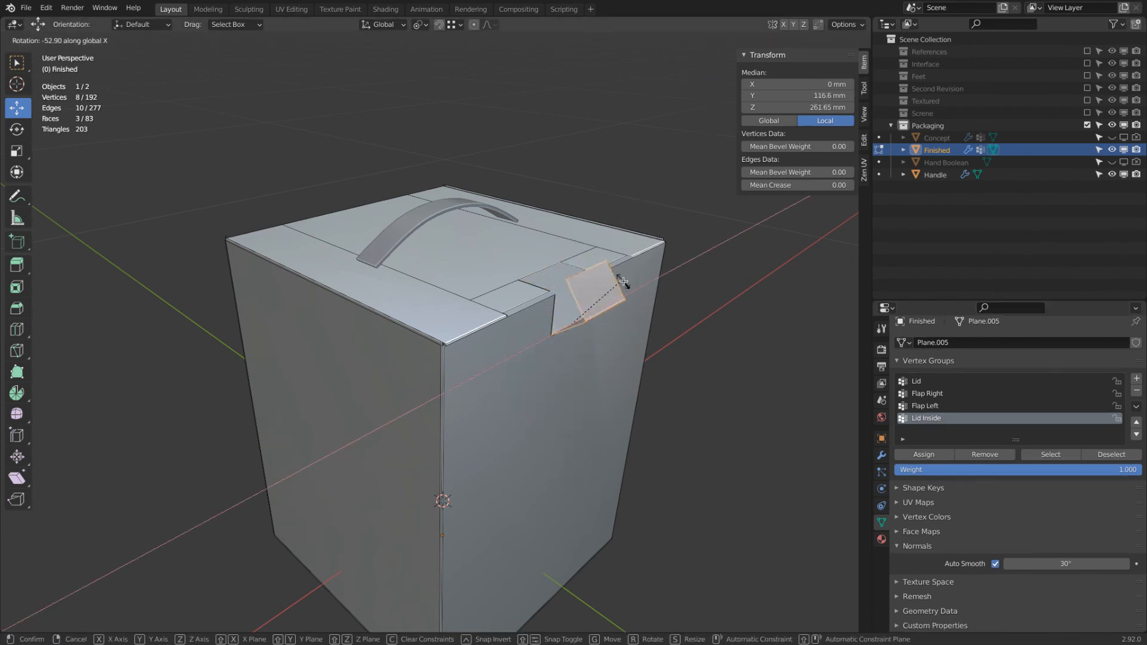
{"action": "left_click", "coordinate": [586, 388]}
{"action": "middle_click_drag", "start_coordinate": [618, 381], "coordinate": [593, 323]}
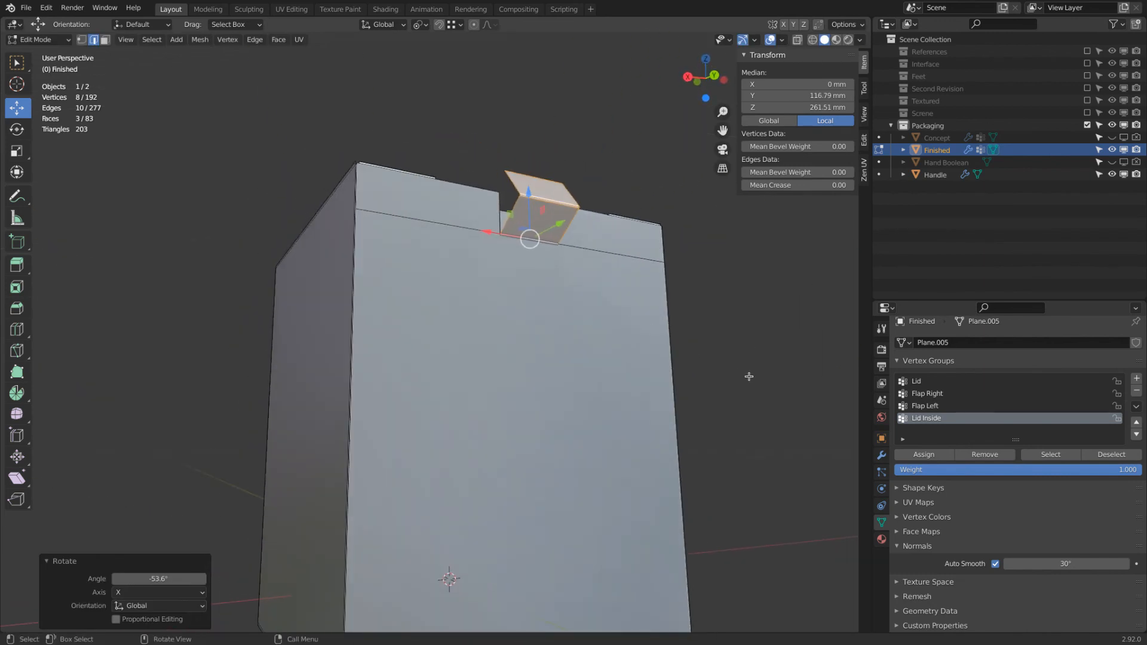
Compare the box's shading with the Bevel modifier hidden and shown, and turn on its Harden Normals option
{"action": "left_click", "coordinate": [881, 455]}
{"action": "left_click", "coordinate": [1083, 368]}
{"action": "middle_click_drag", "start_coordinate": [701, 366], "coordinate": [681, 327]}
{"action": "left_click", "coordinate": [1083, 367]}
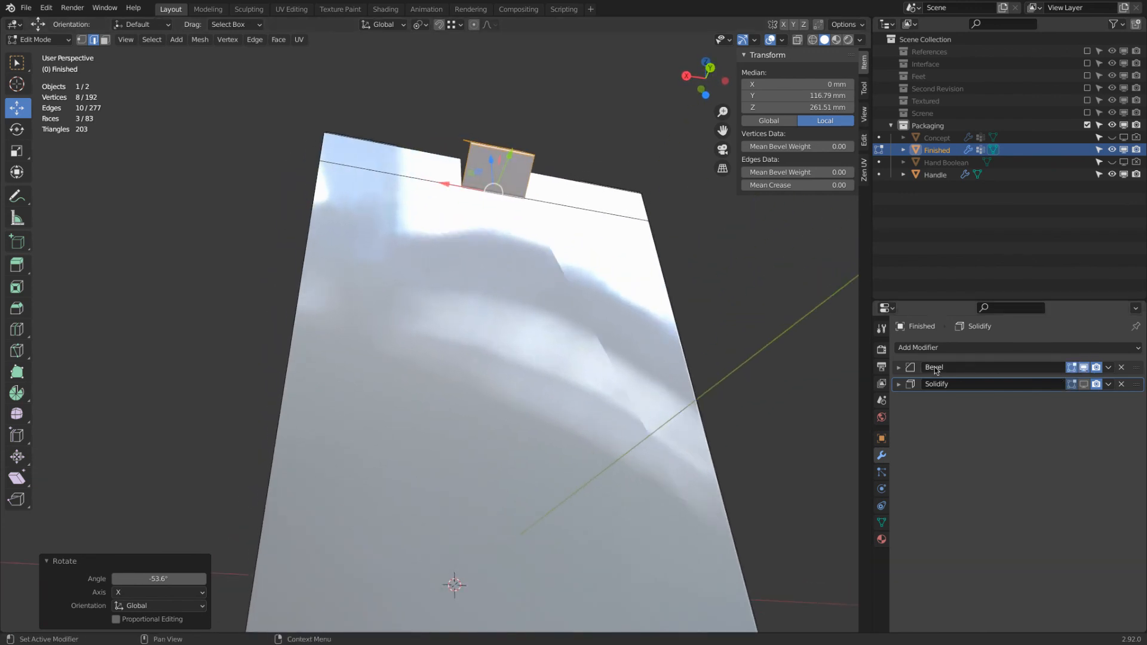
{"action": "left_click", "coordinate": [898, 367]}
{"action": "left_click", "coordinate": [907, 513]}
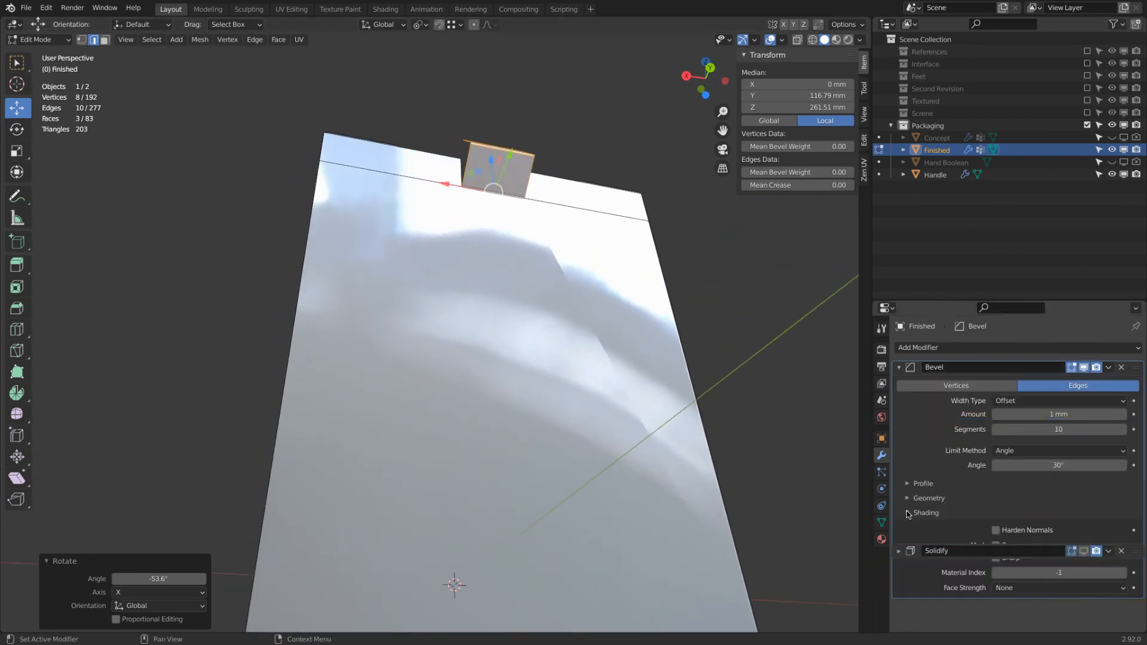
{"action": "left_click", "coordinate": [996, 530]}
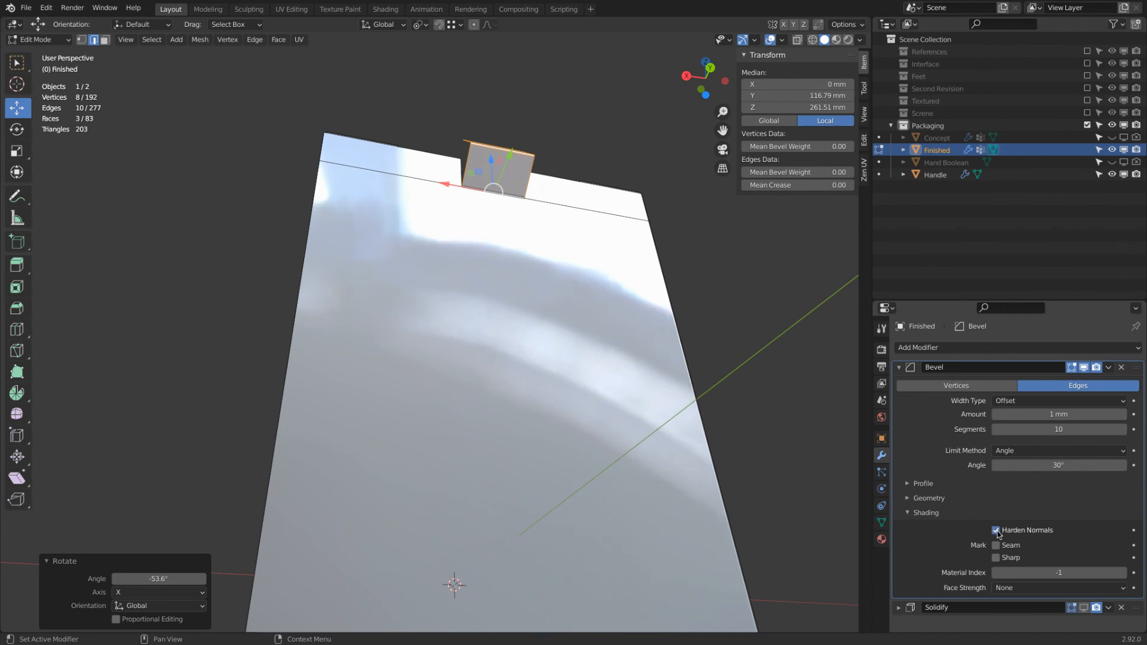
{"action": "left_click", "coordinate": [898, 368]}
{"action": "middle_click_drag", "start_coordinate": [530, 209], "coordinate": [575, 289]}
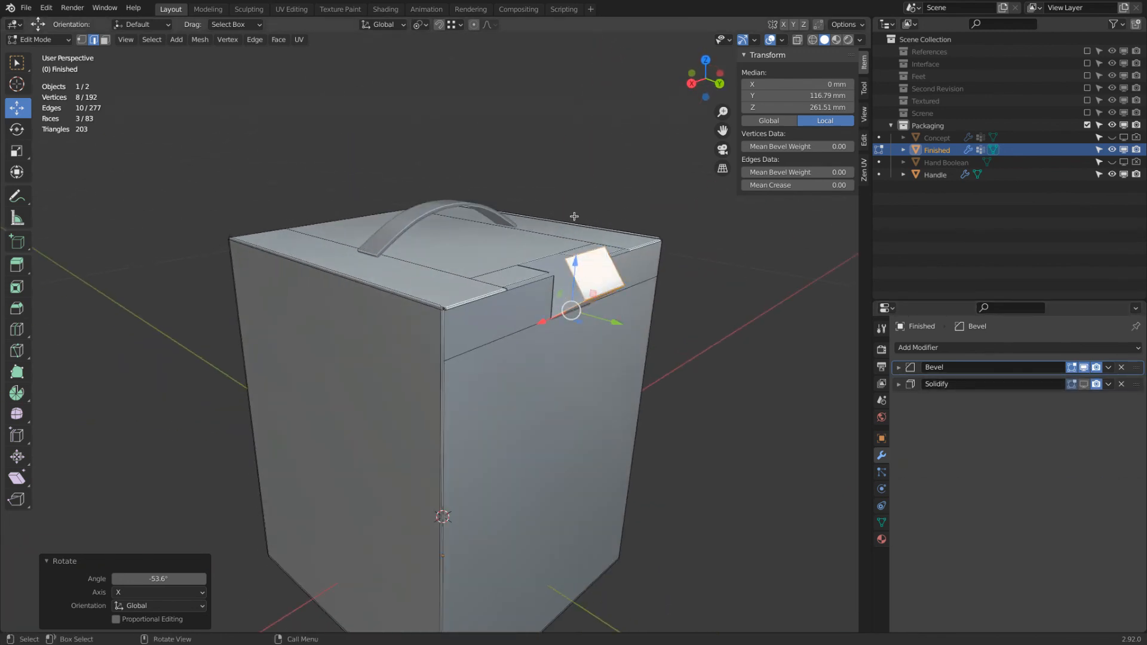
Undo the tab's rotation and check the folded-down tab against the box
{"action": "scroll", "coordinate": [574, 218], "scroll_direction": "up", "scroll_amount": 1}
{"action": "key", "text": "ctrl+z"}
{"action": "left_click", "coordinate": [898, 368]}
{"action": "left_click", "coordinate": [898, 367]}
{"action": "middle_click_drag", "start_coordinate": [609, 254], "coordinate": [704, 272]}
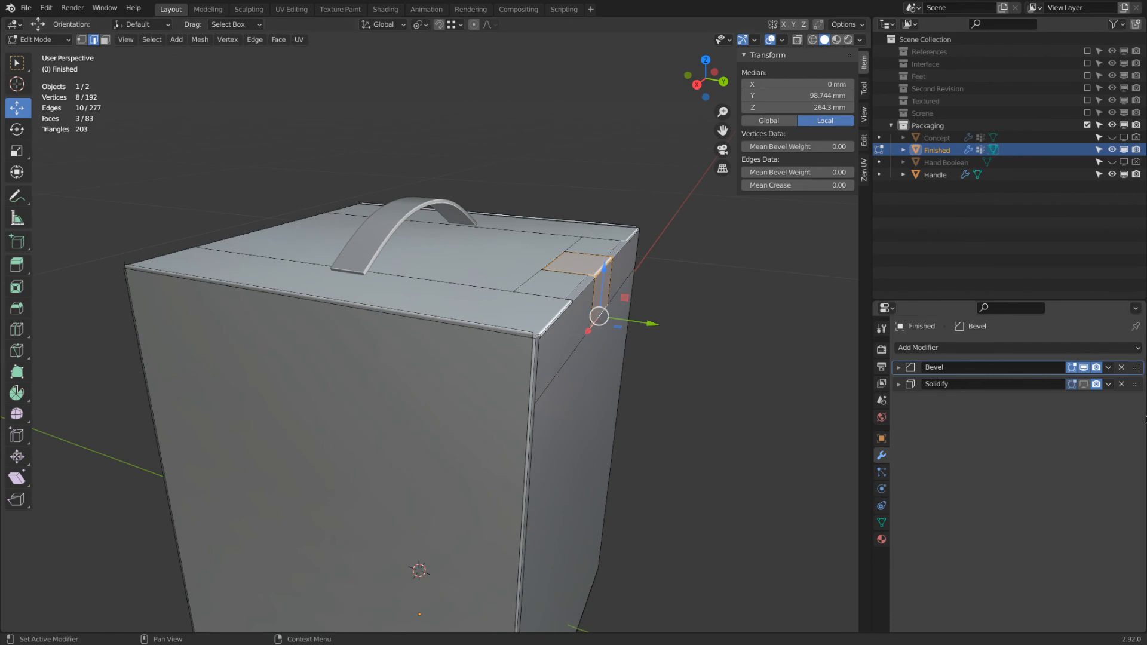
Show the Solidify modifier in the viewport and turn off Harden Normals in the Bevel modifier
{"action": "left_click", "coordinate": [1084, 384]}
{"action": "middle_click_drag", "start_coordinate": [560, 253], "coordinate": [500, 202]}
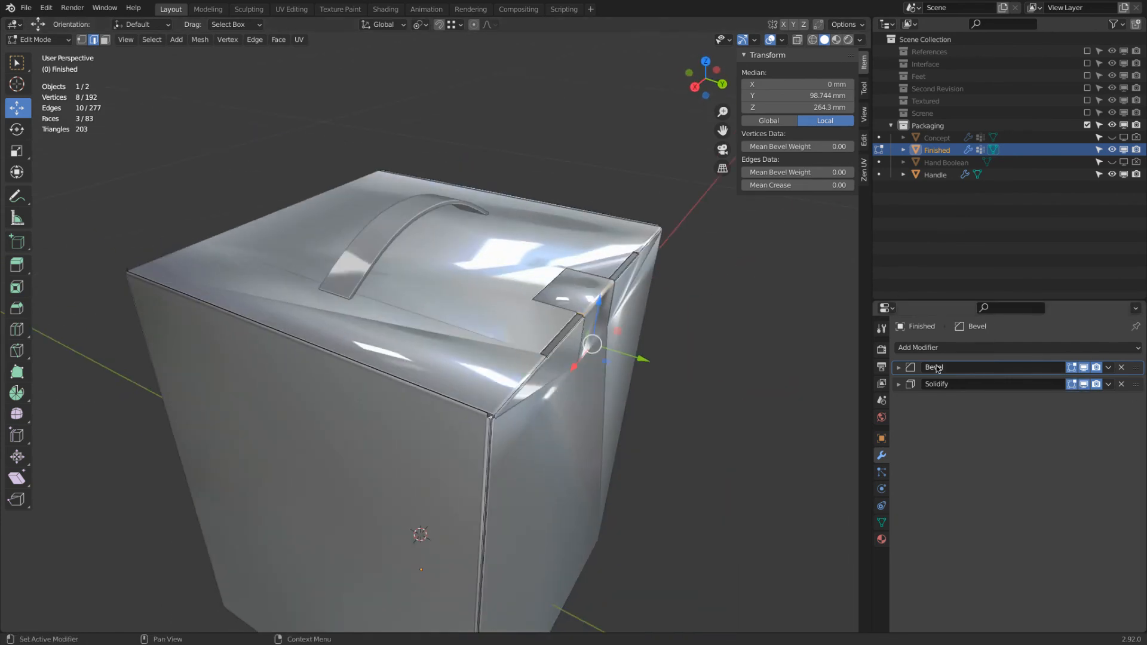
{"action": "left_click", "coordinate": [897, 367]}
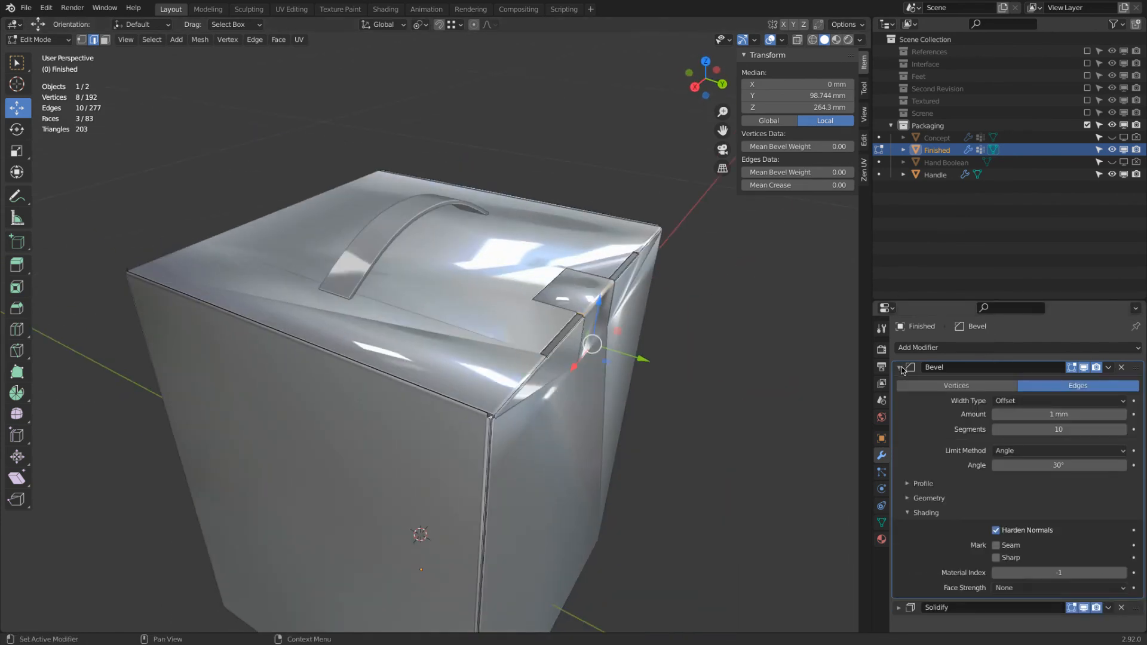
{"action": "left_click", "coordinate": [996, 531]}
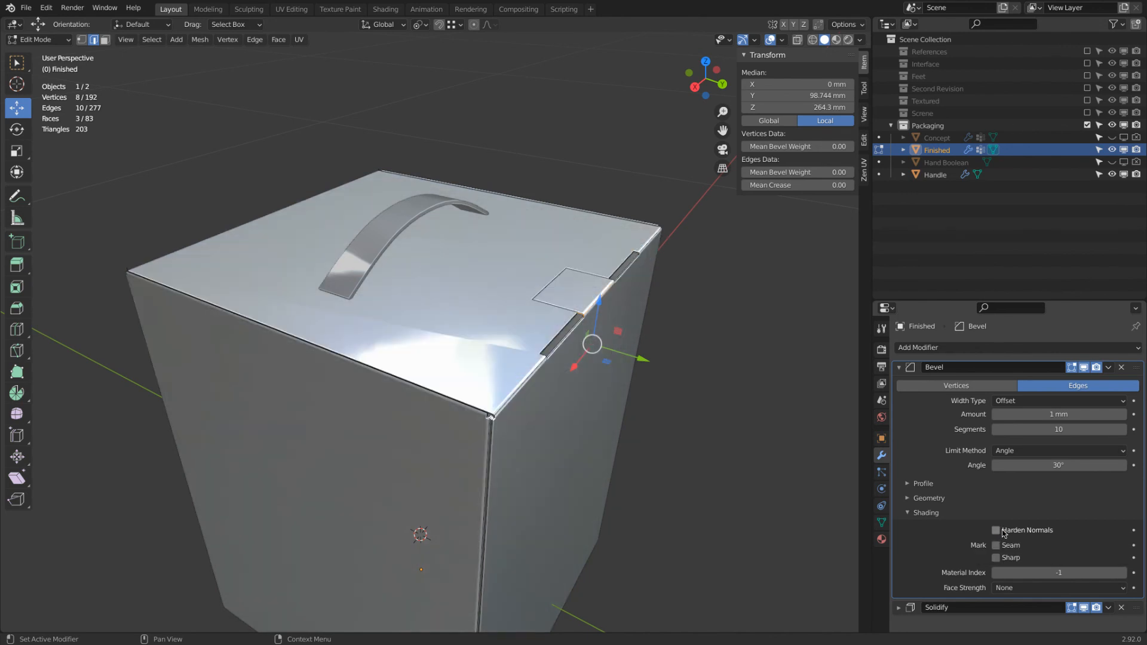
{"action": "middle_click_drag", "start_coordinate": [641, 315], "coordinate": [625, 314]}
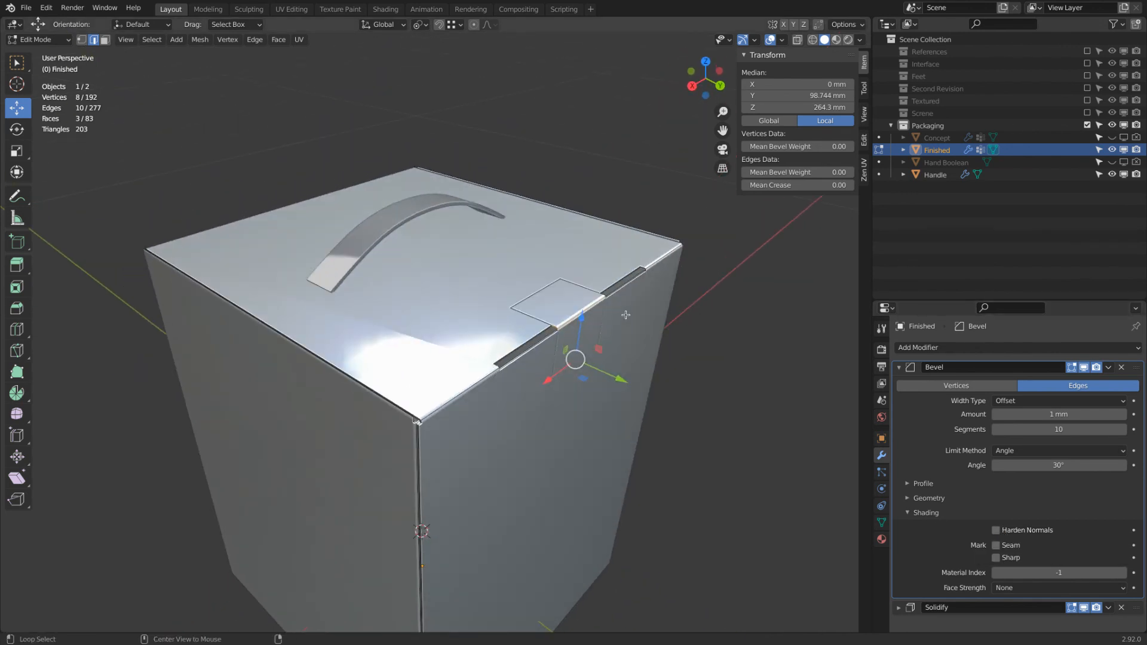
Reveal all hidden parts of the box mesh and return to Object Mode
{"action": "key", "text": "alt+h"}
{"action": "key", "text": "a"}
{"action": "key", "text": "Tab"}
Examine the finished box from the tab side, the lateral sides and above, checking the lid, tabs and handle
{"action": "middle_click_drag", "start_coordinate": [634, 391], "coordinate": [550, 306]}
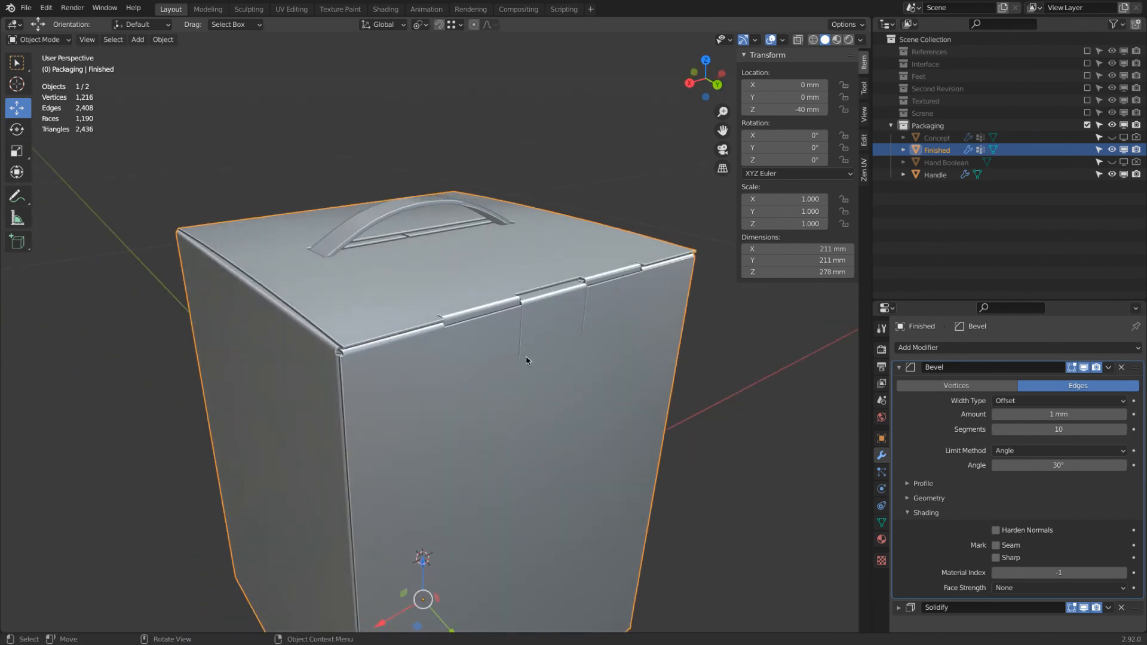
{"action": "mouse_move", "coordinate": [584, 342]}
{"action": "middle_mouse_down"}
{"action": "mouse_move", "coordinate": [593, 311]}
{"action": "mouse_move", "coordinate": [579, 356]}
{"action": "mouse_move", "coordinate": [587, 338]}
{"action": "middle_mouse_up"}
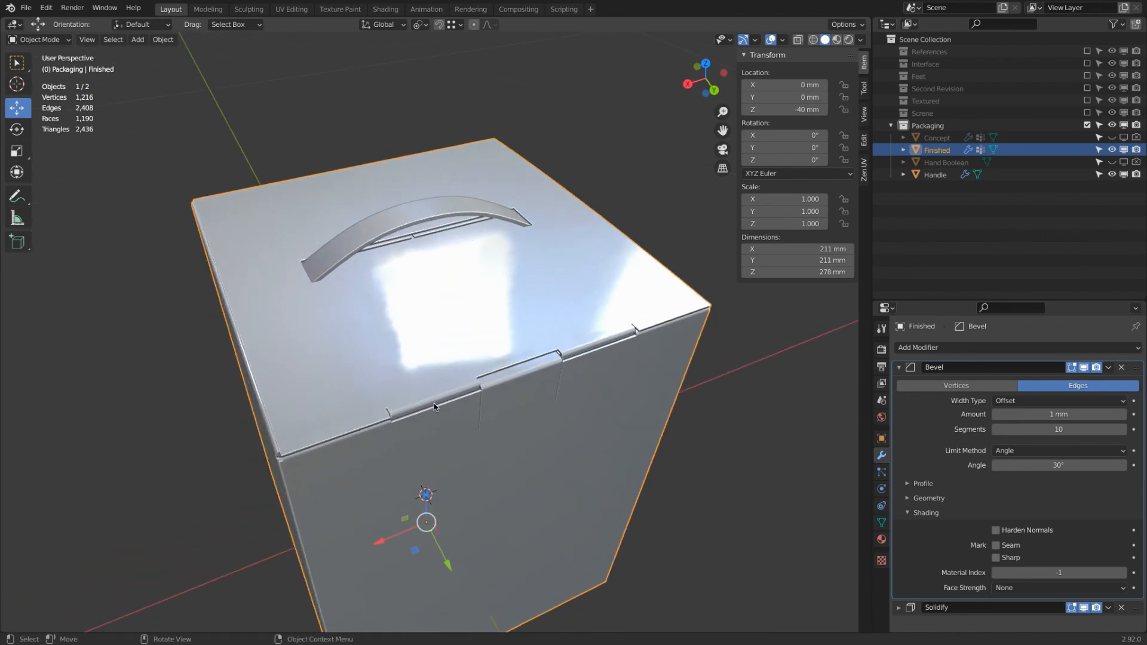
{"action": "middle_click_drag", "start_coordinate": [468, 366], "coordinate": [442, 258]}
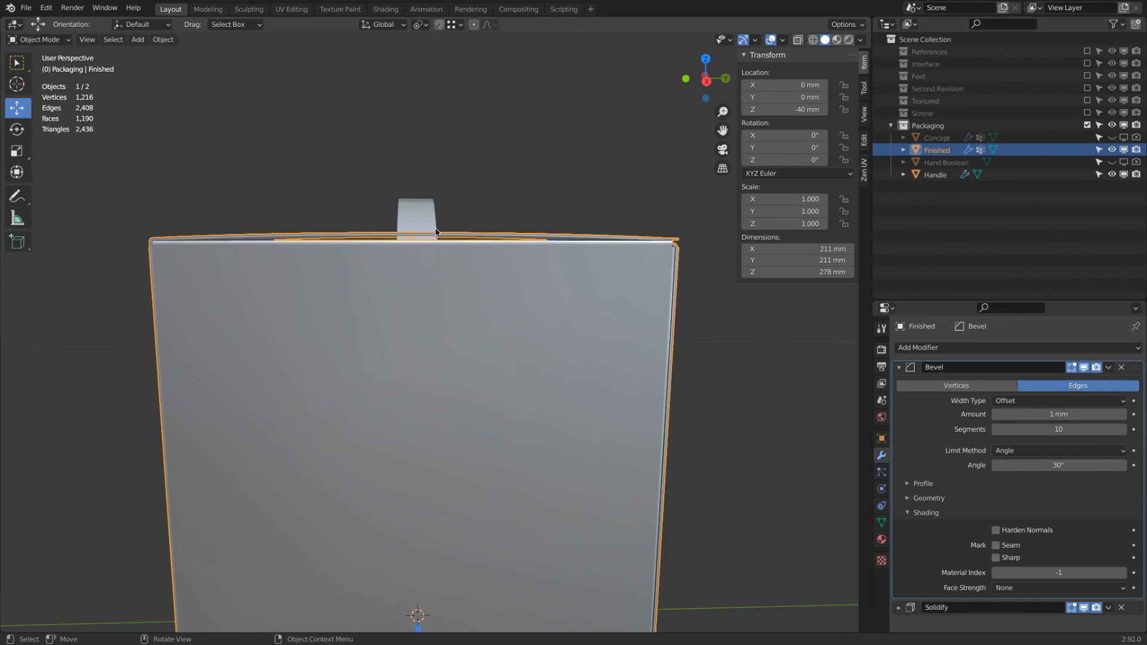
{"action": "scroll", "coordinate": [478, 240], "scroll_direction": "down", "scroll_amount": 3}
{"action": "middle_click_drag", "start_coordinate": [478, 240], "coordinate": [527, 216]}
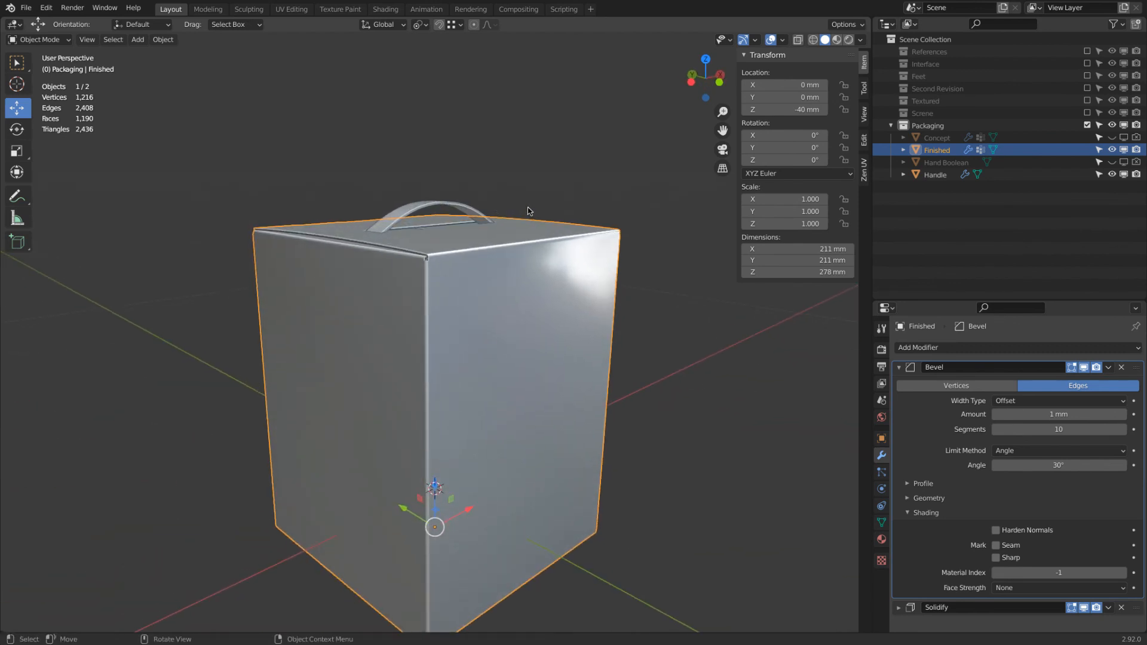
{"action": "scroll", "coordinate": [527, 211], "scroll_direction": "down", "scroll_amount": 1}
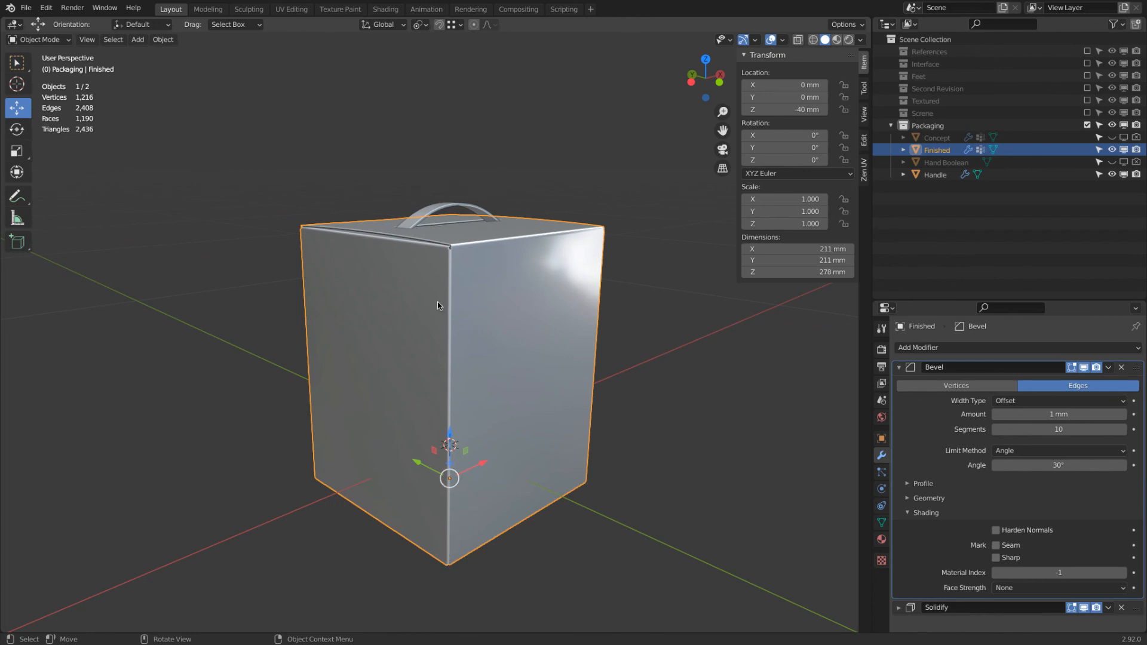
{"action": "mouse_move", "coordinate": [437, 305]}
{"action": "middle_mouse_down"}
{"action": "mouse_move", "coordinate": [429, 357]}
{"action": "mouse_move", "coordinate": [428, 292]}
{"action": "middle_mouse_up"}
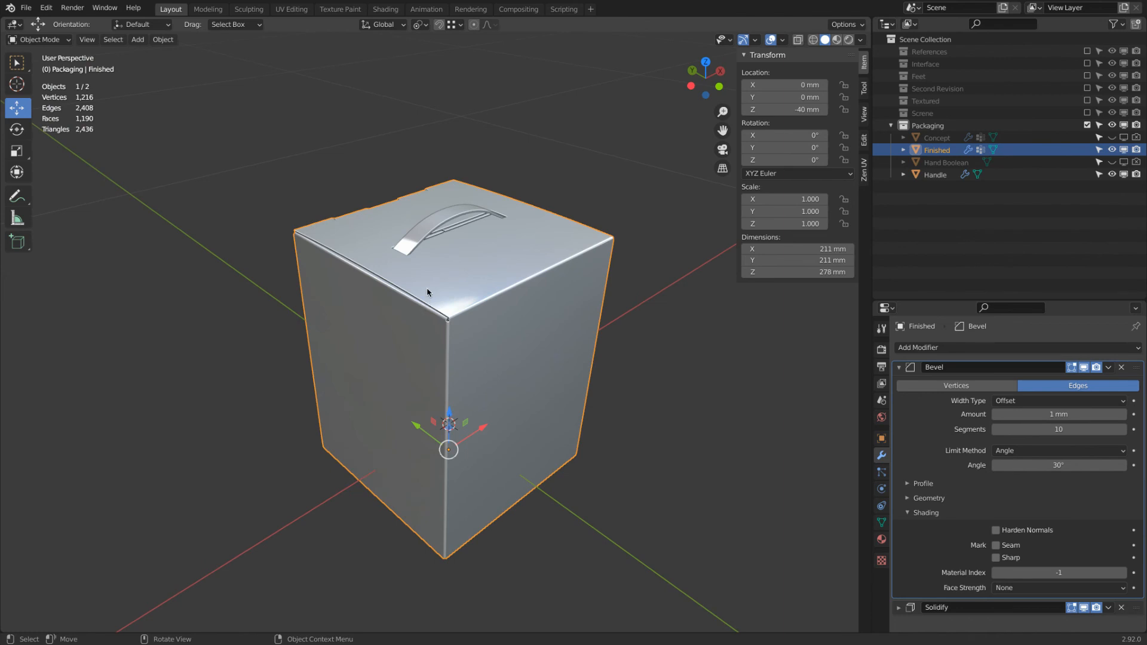
{"action": "middle_click_drag", "start_coordinate": [430, 288], "coordinate": [428, 280]}
Save the project file
{"action": "key", "text": "ctrl"}
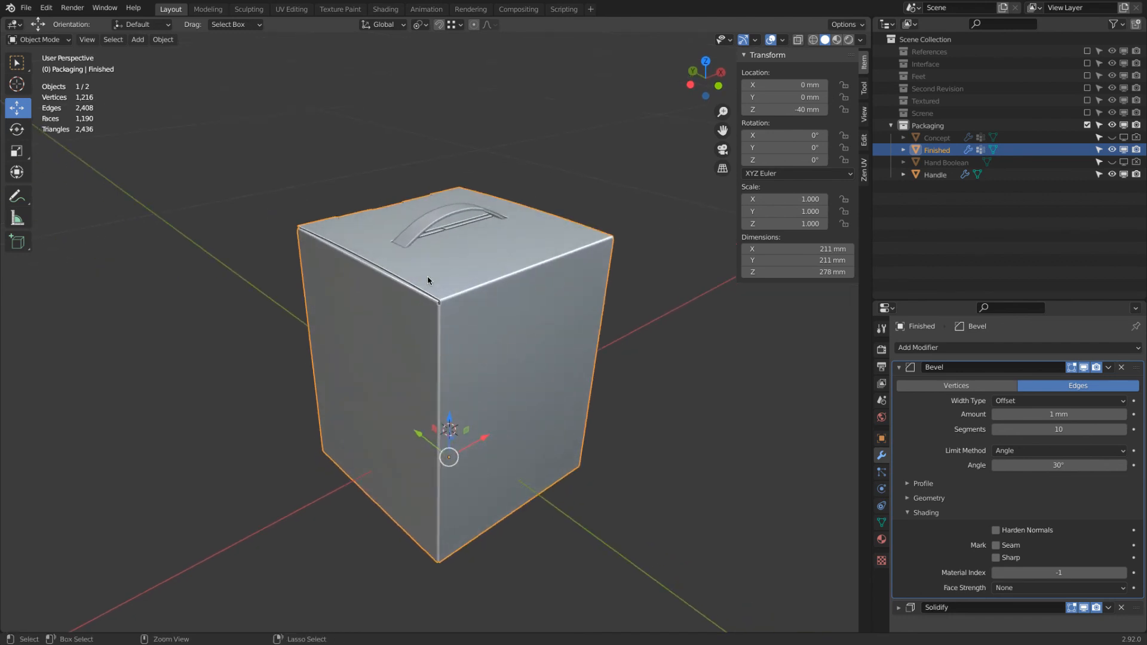
{"action": "key", "text": "ctrl+s"}
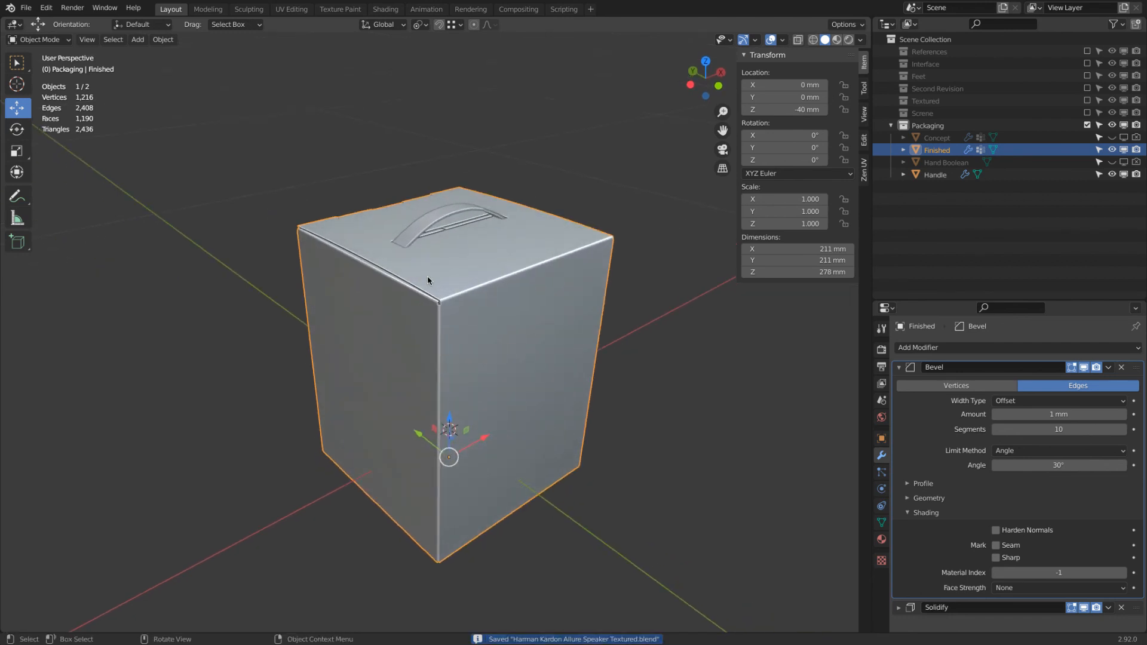